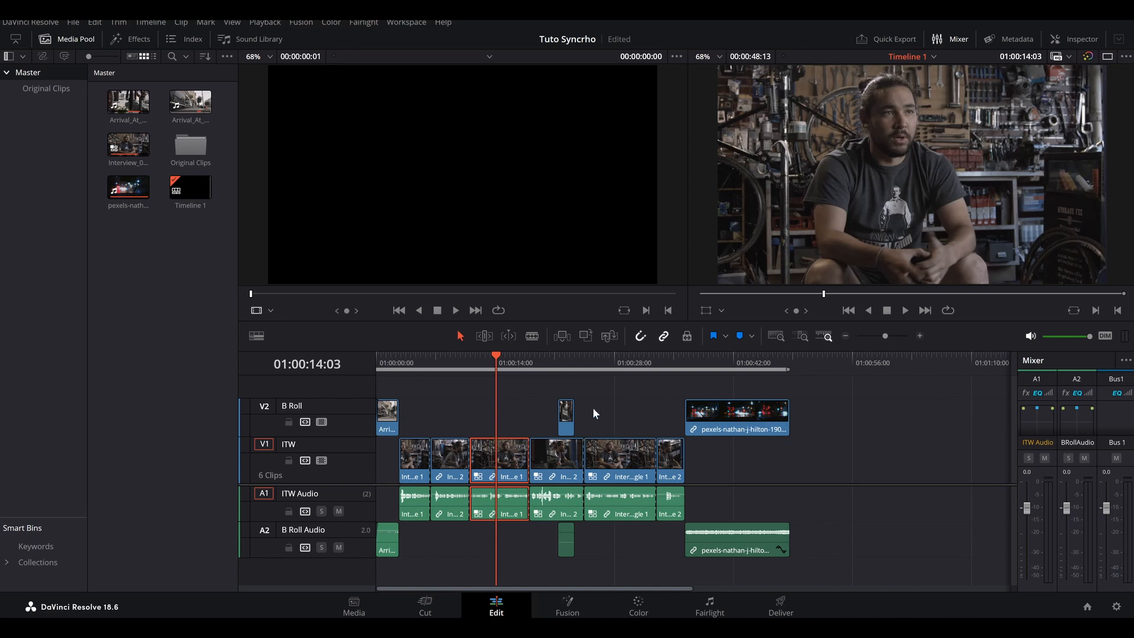
- Review the interview and B-roll clips of Timeline 1 at several playhead positions along the timeline
left_click(396, 364)
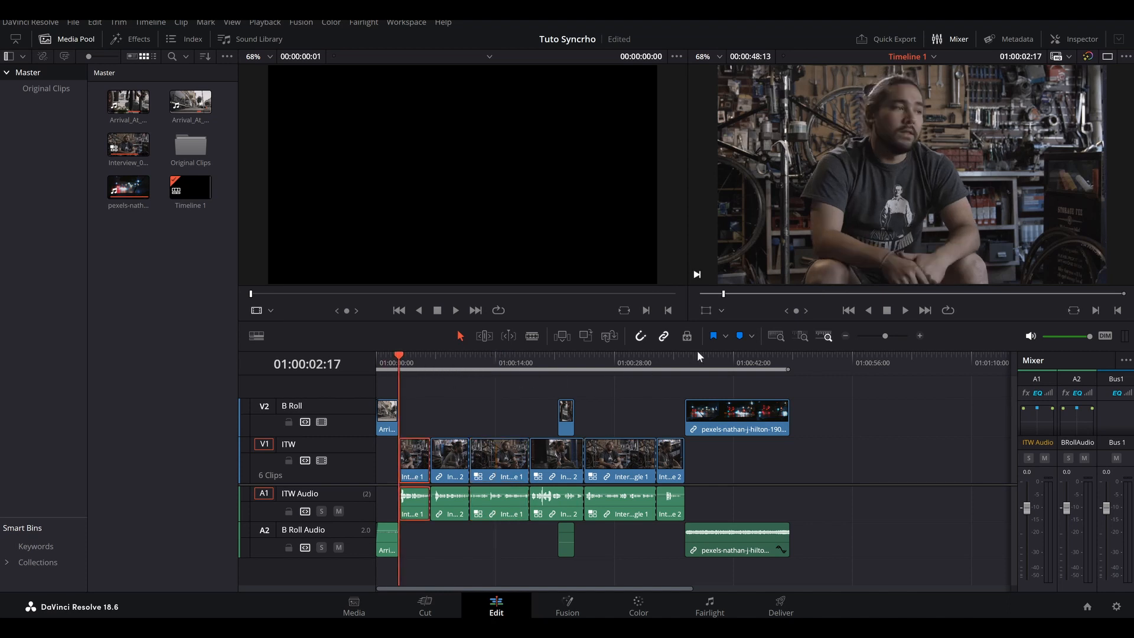
left_click(514, 365)
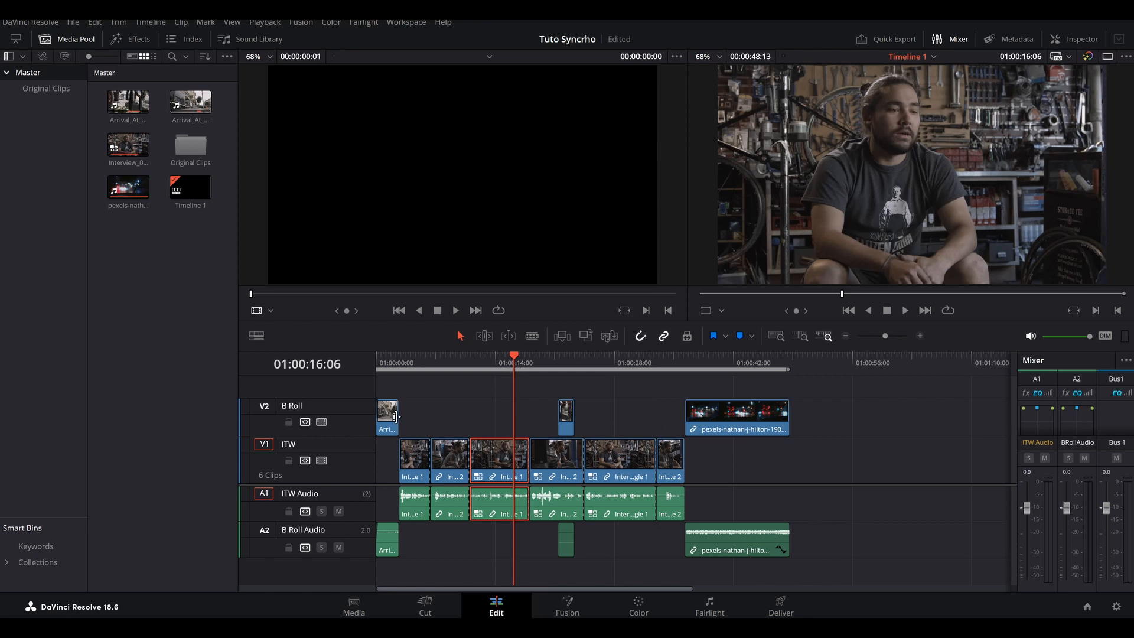
left_click(387, 358)
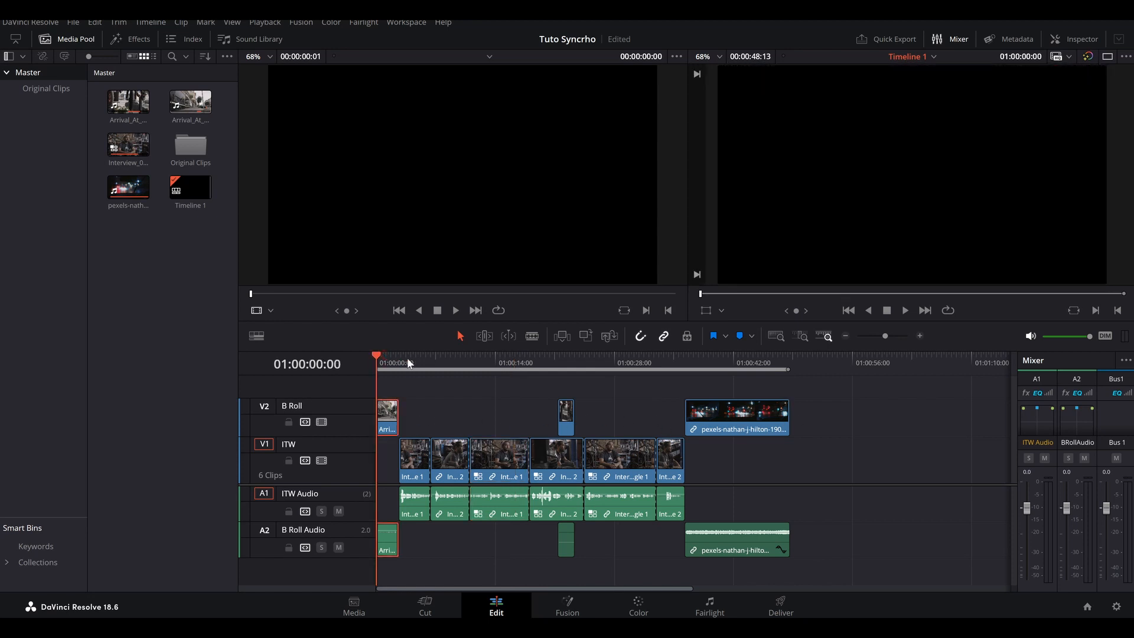
left_click(399, 359)
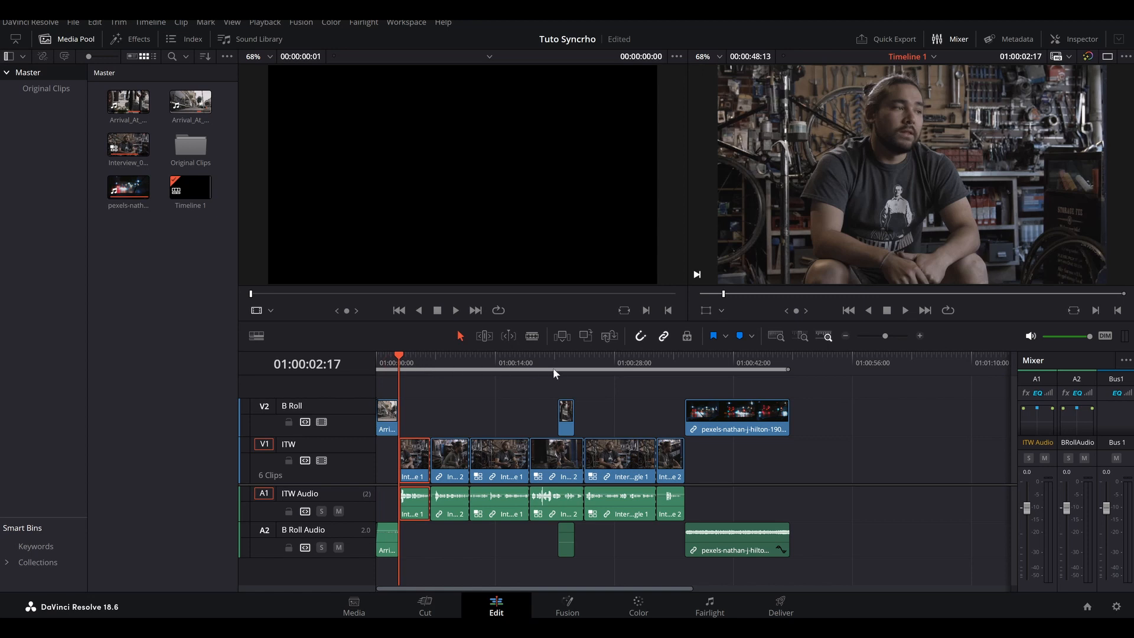
left_click(558, 363)
left_click(723, 367)
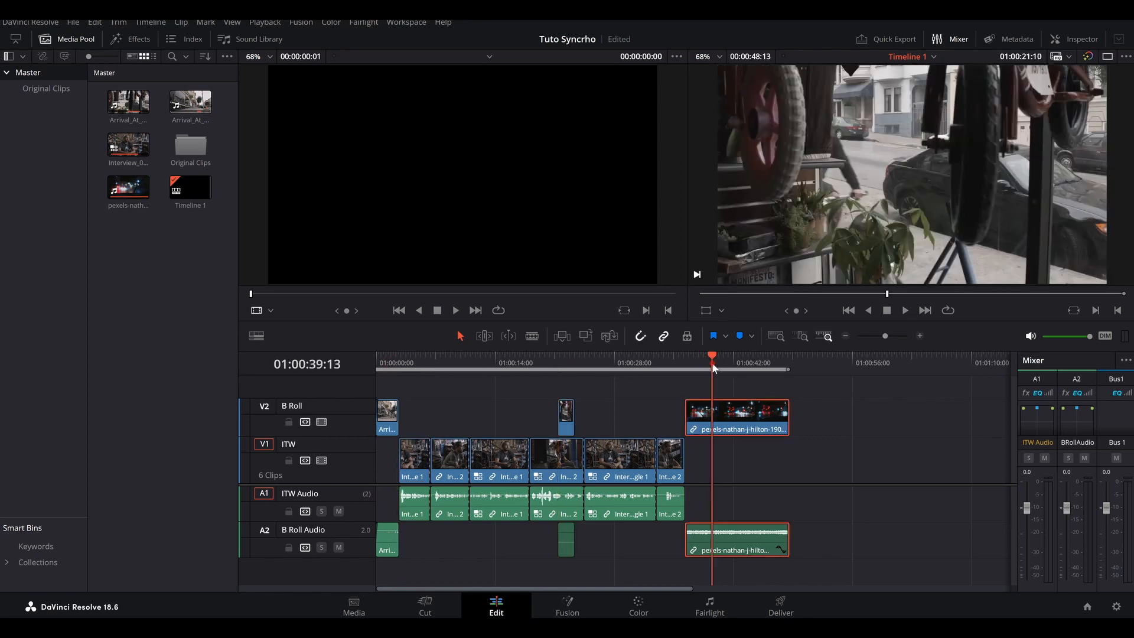
left_click(612, 364)
left_click(521, 364)
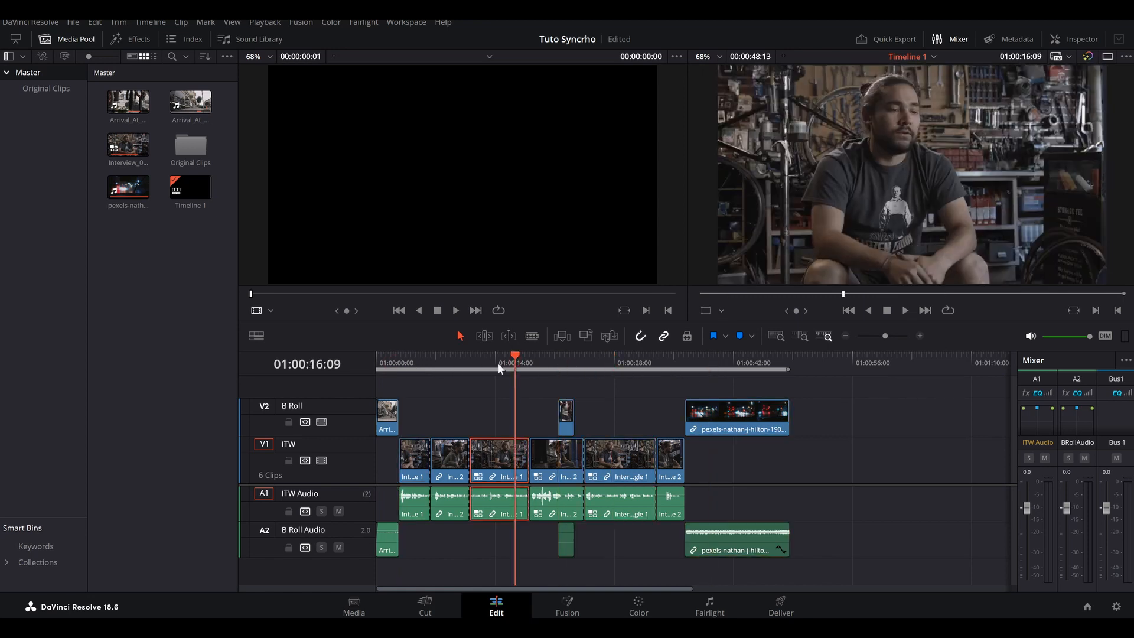
left_click(497, 363)
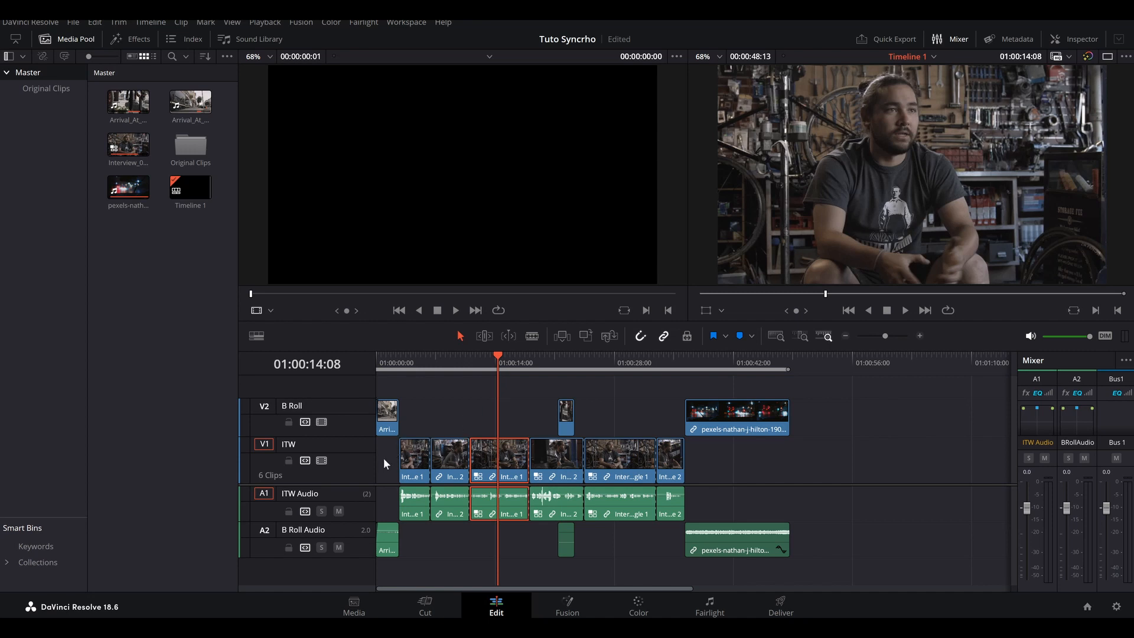
left_click(412, 460)
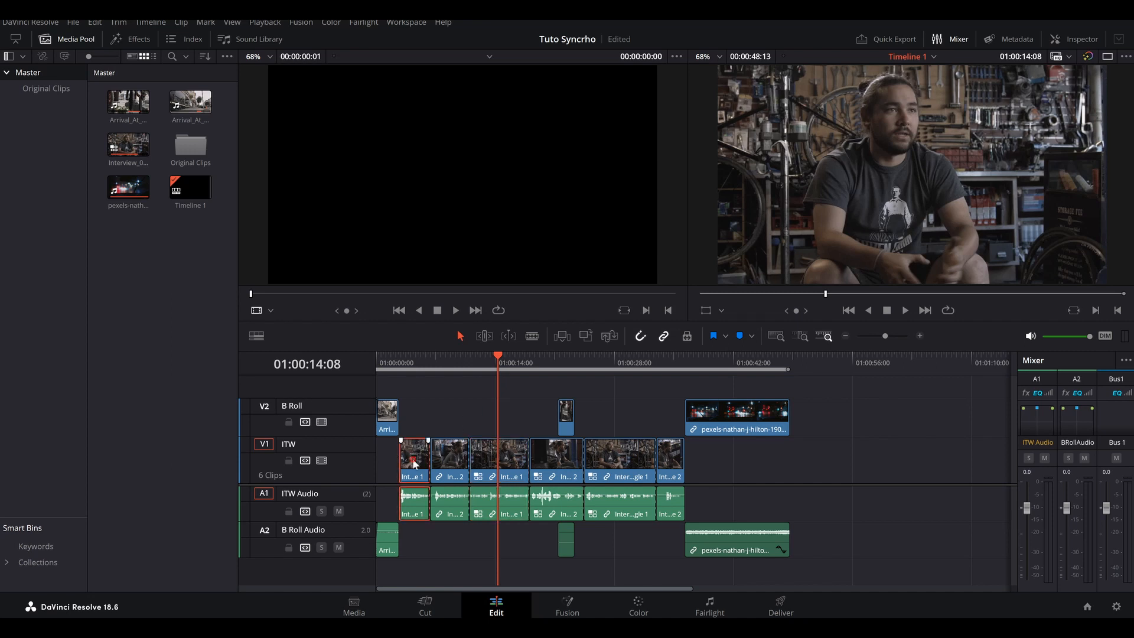
left_click(424, 358)
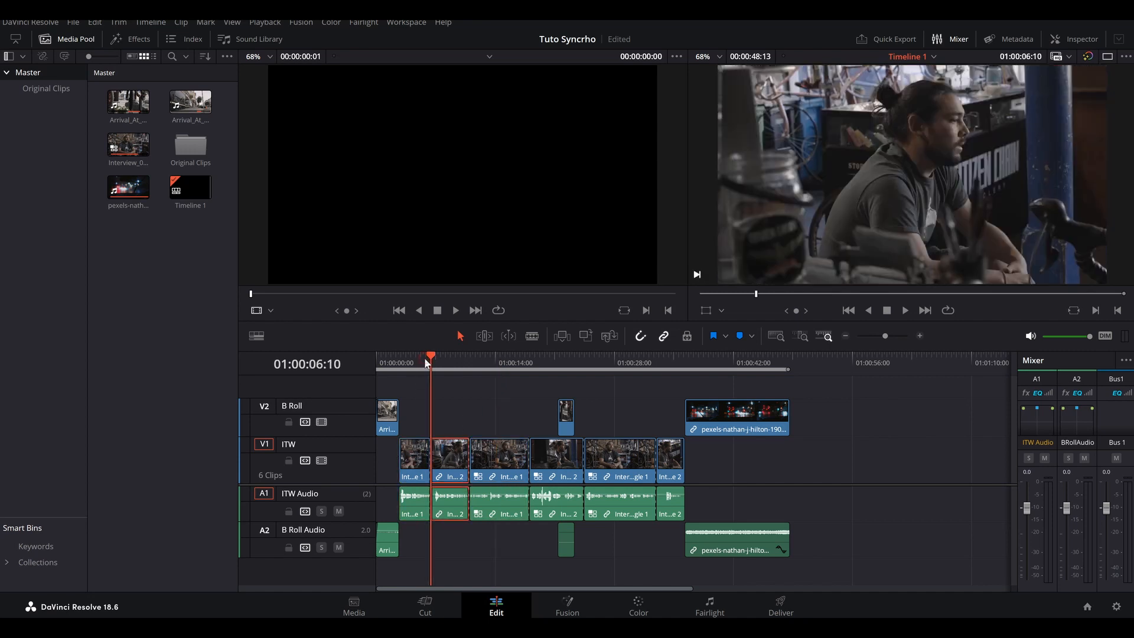
left_click(448, 364)
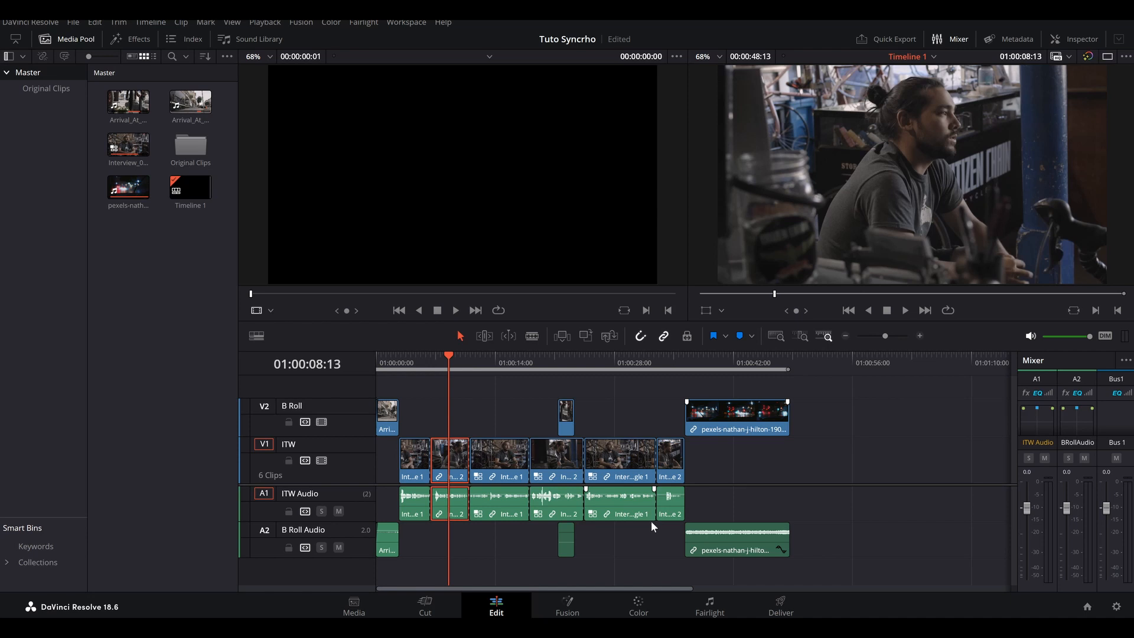
- Name the H.264 Master render VIDEO and set its destination to D:\Videos\Temp for SYnc Tuto
left_click(780, 600)
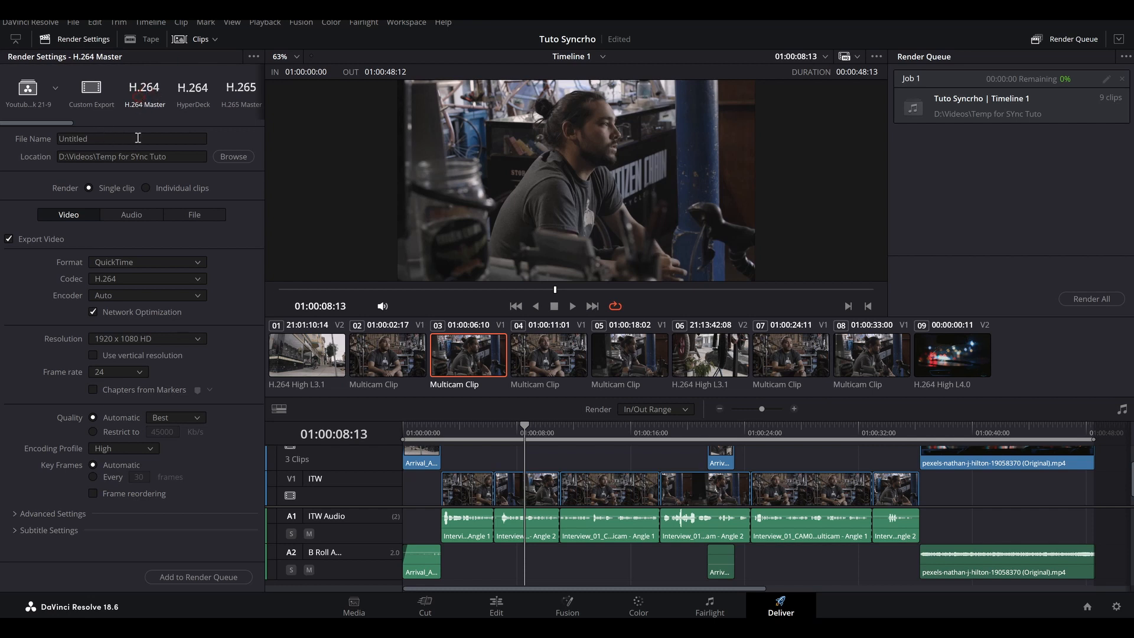
left_click(114, 139)
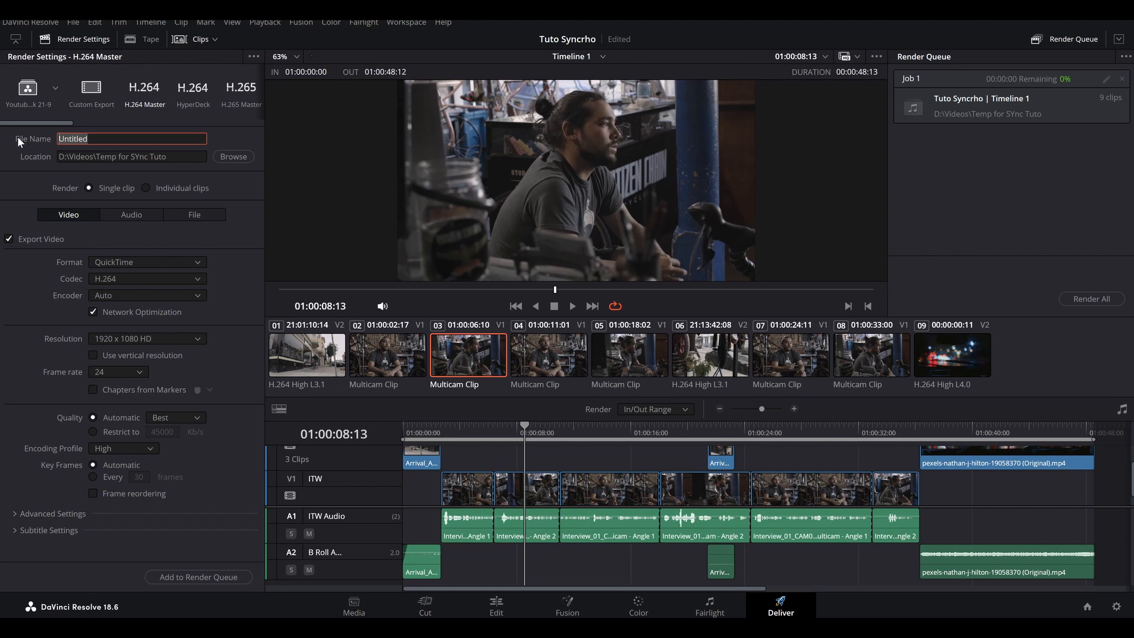
type("VIDEO")
left_click(233, 157)
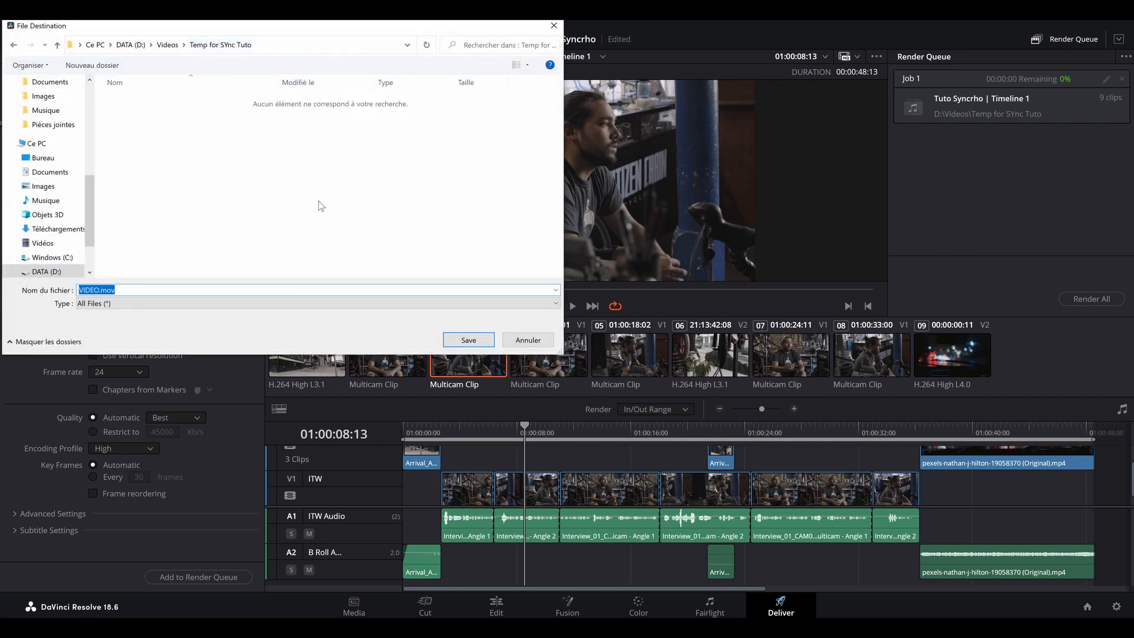
left_click(464, 338)
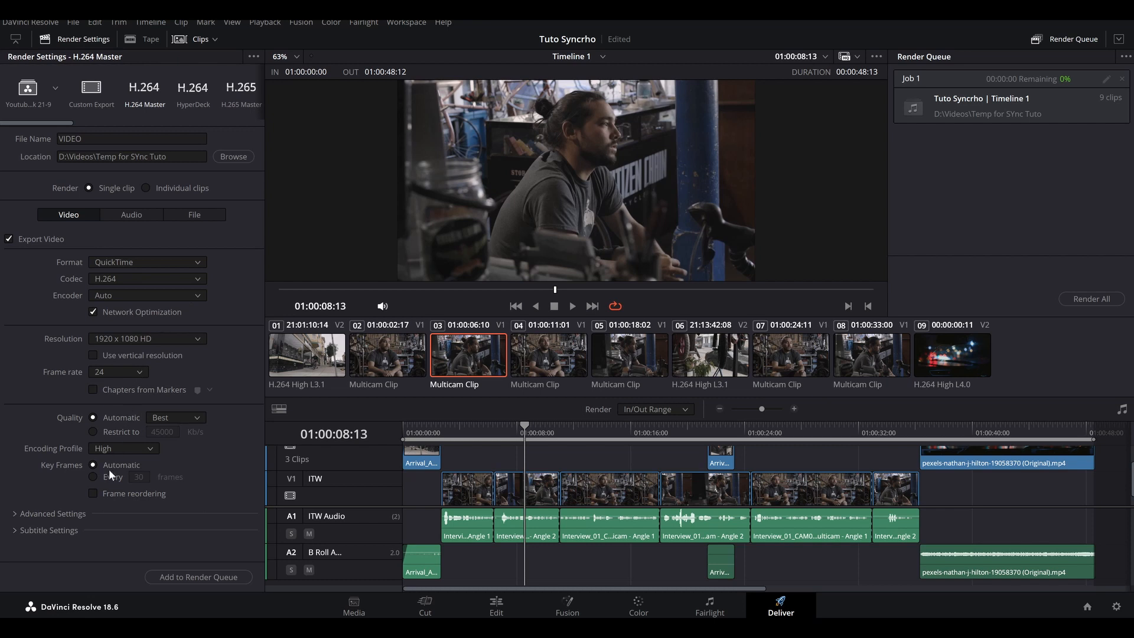
- Check the audio export settings of the VIDEO render and add the job to the render queue
left_click(133, 217)
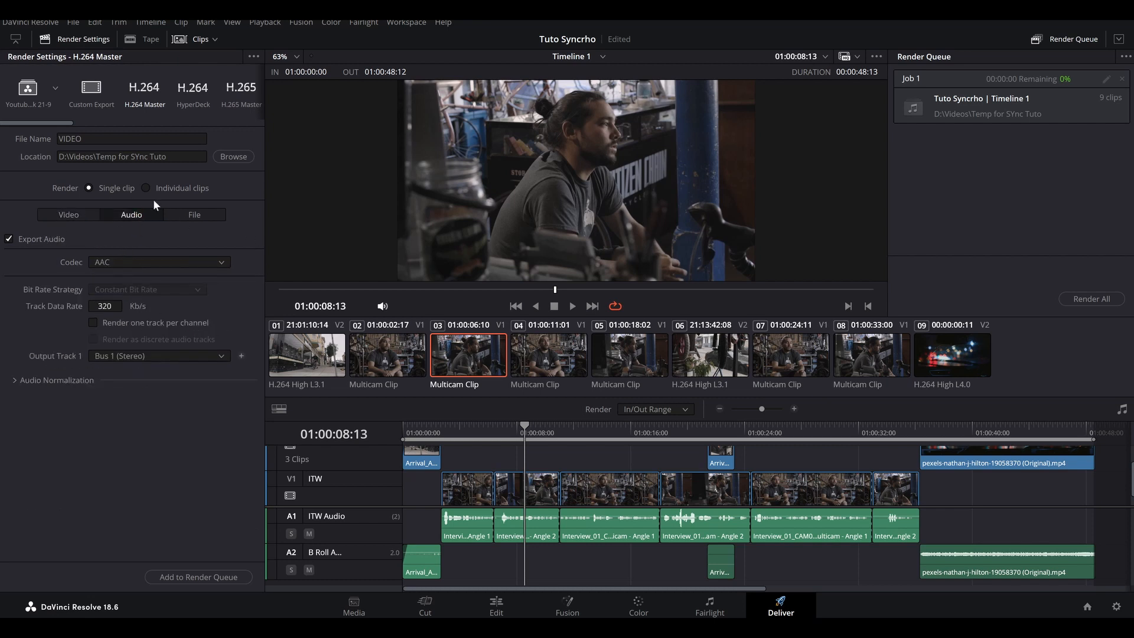
left_click(84, 218)
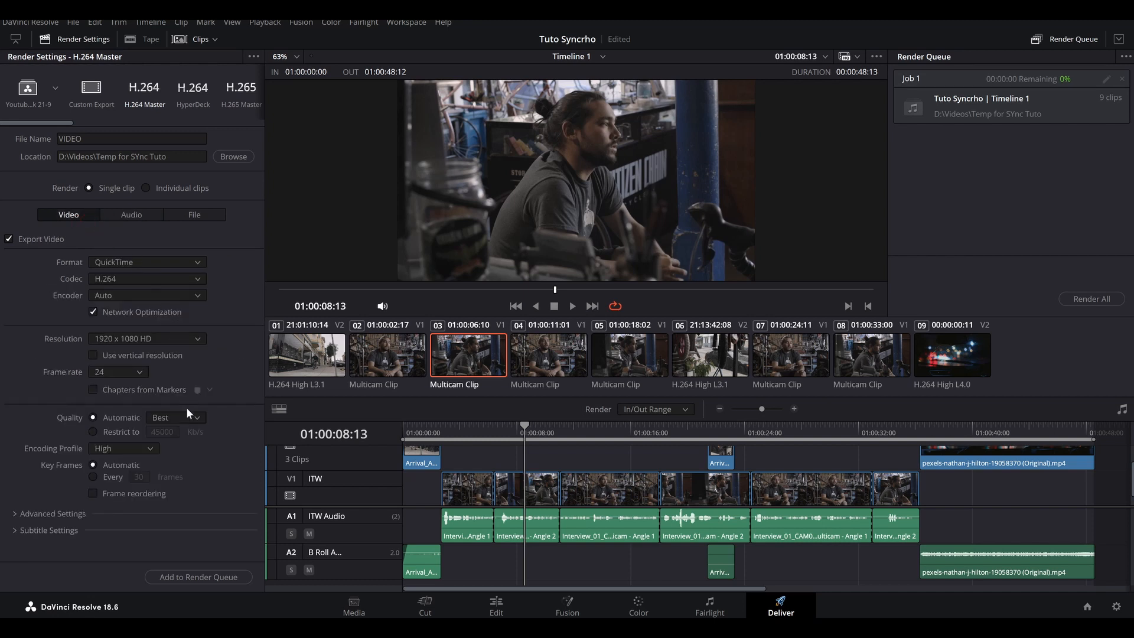
left_click(200, 576)
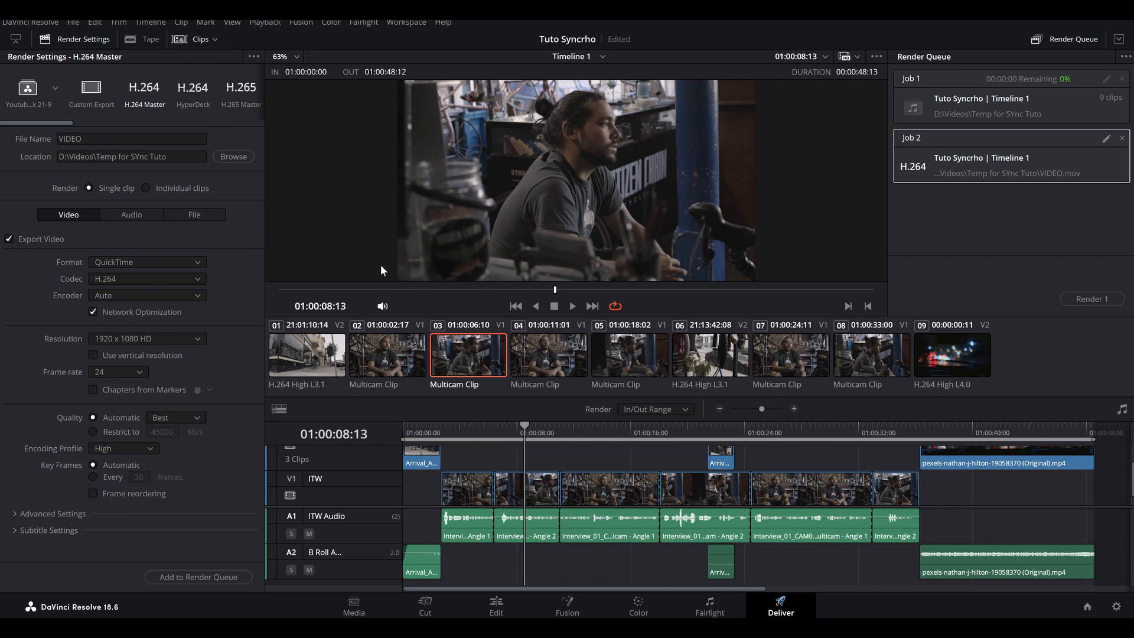
- Apply the Audio Only render preset and name the output file AUDIO
left_click_drag(57, 128, 228, 130)
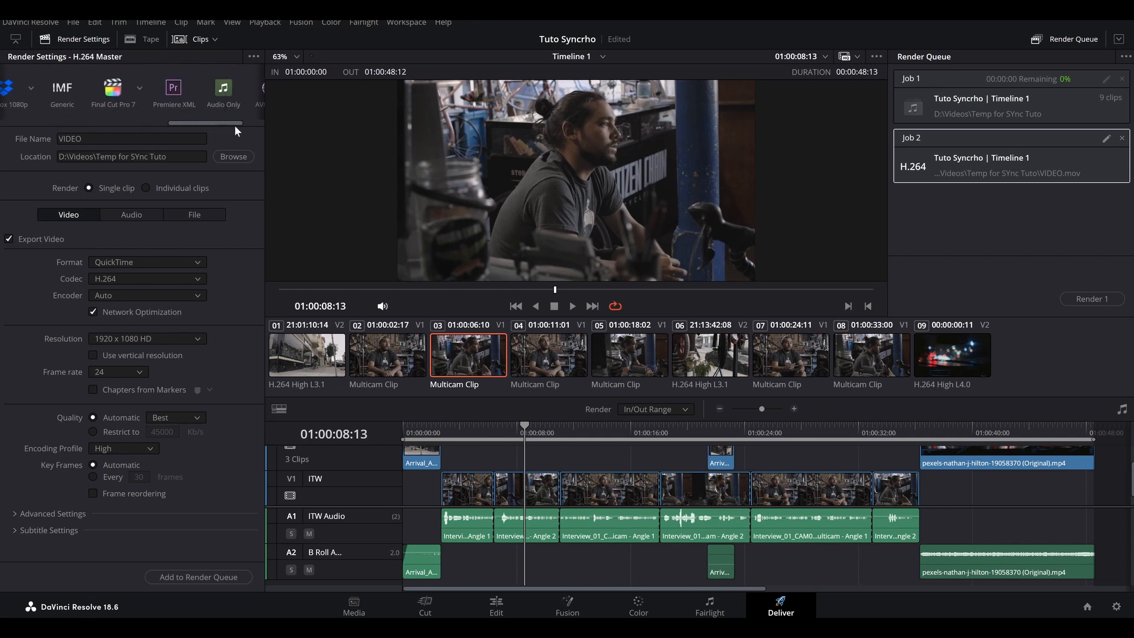
left_click(216, 95)
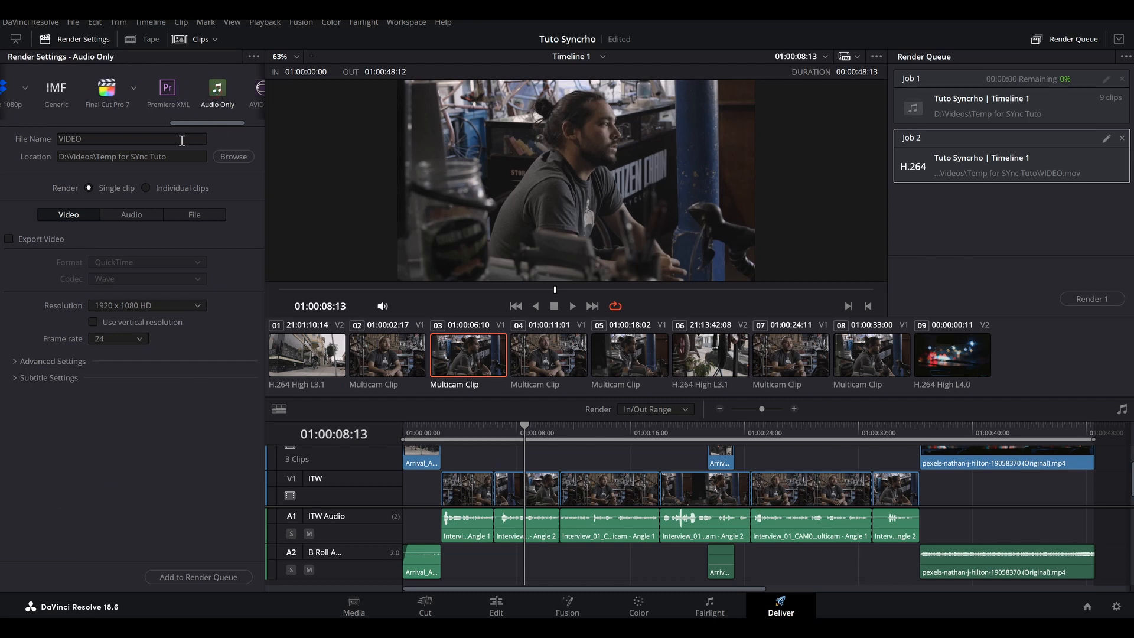
left_click(101, 141)
key("ctrl+a")
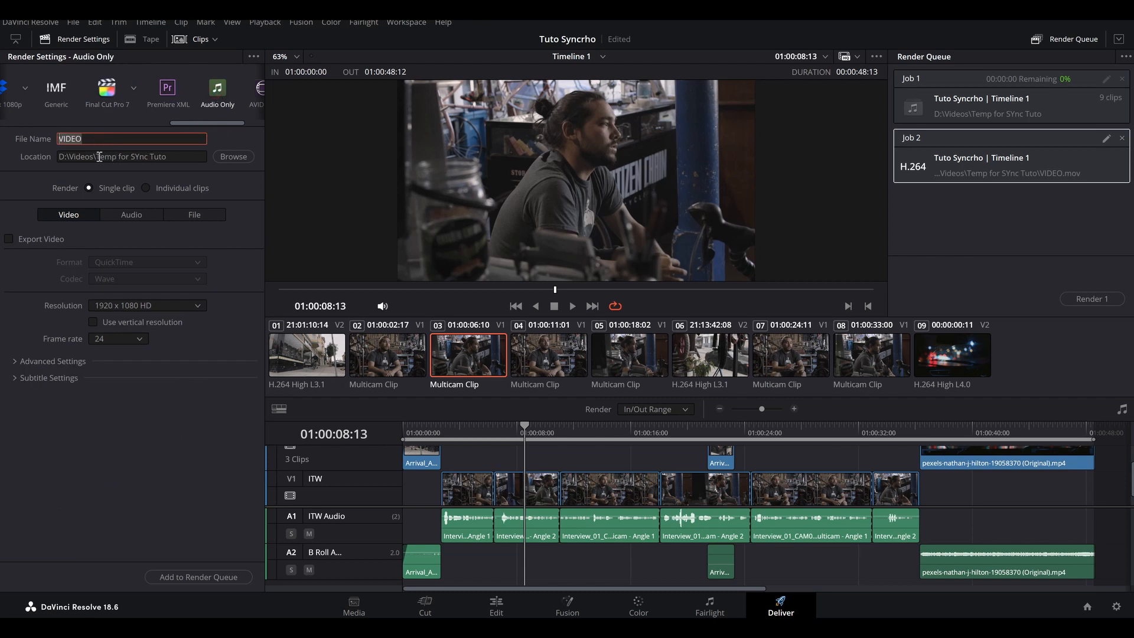
type("AUDIO")
- Set Output Track 1 of the audio export to All Timeline Tracks
left_click(134, 220)
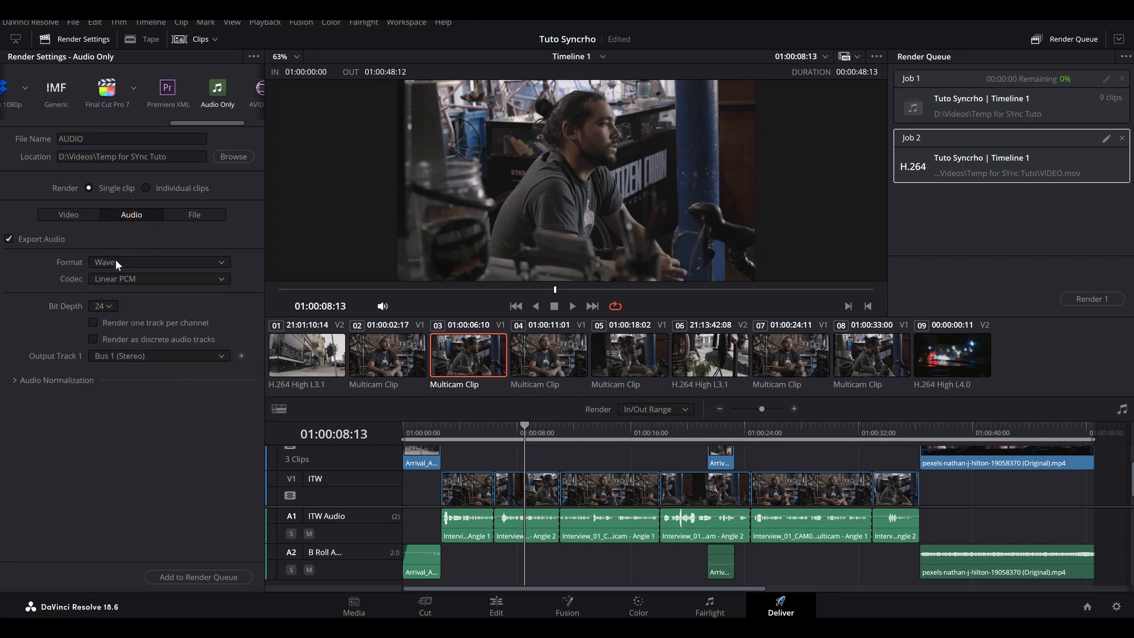
left_click(126, 358)
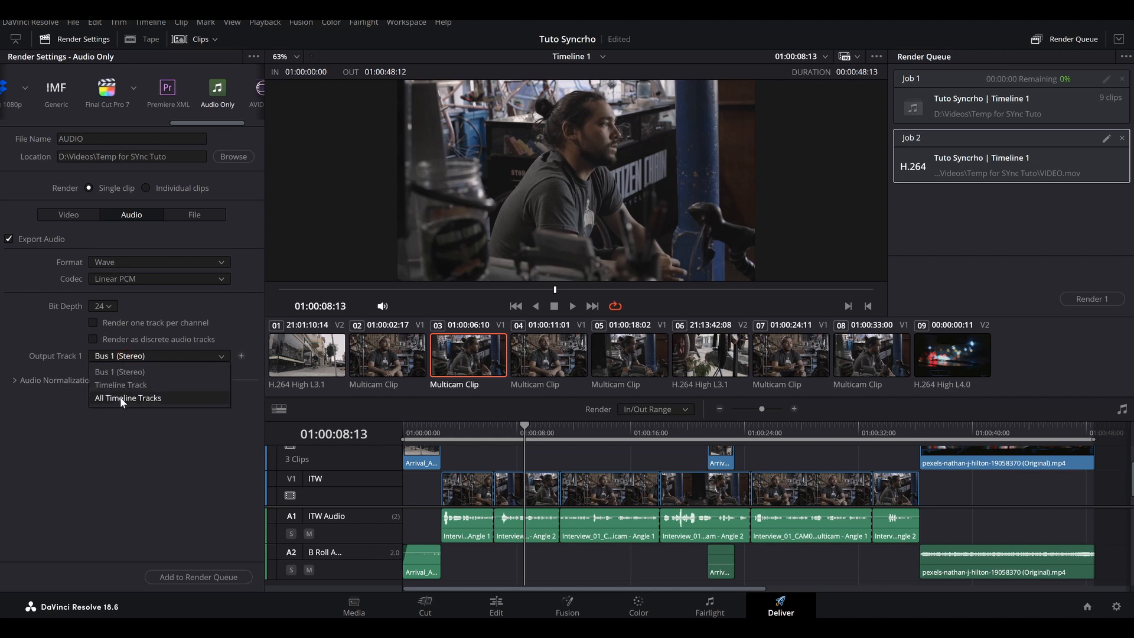
left_click(122, 399)
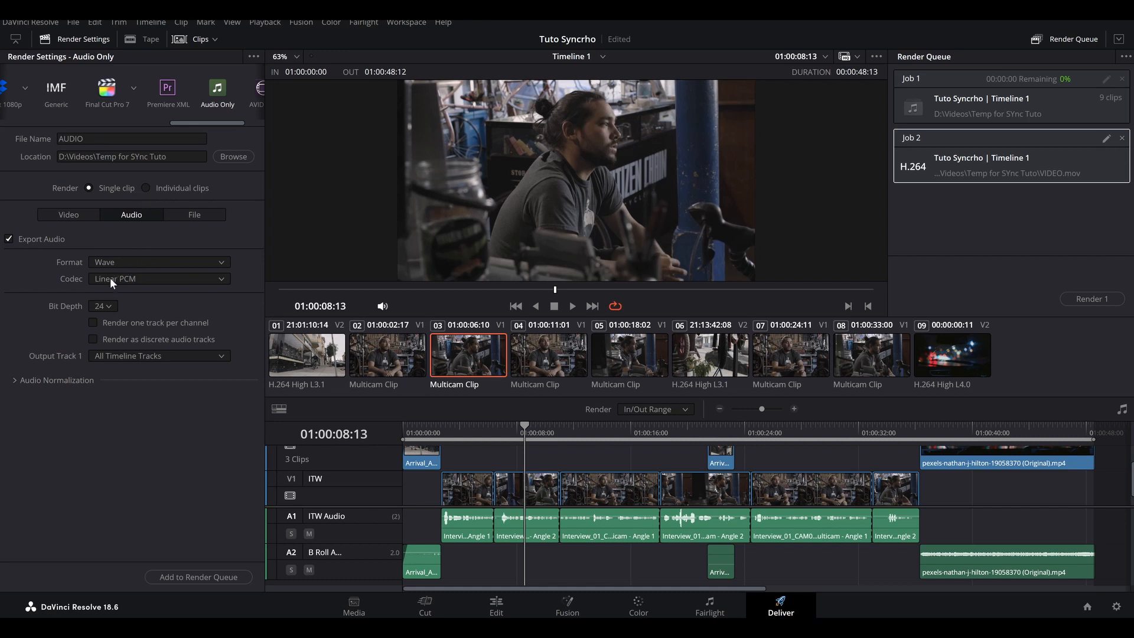
- Enable Output source timecode and Output LTC in the project's Capture and Playback settings and save them
left_click(1115, 607)
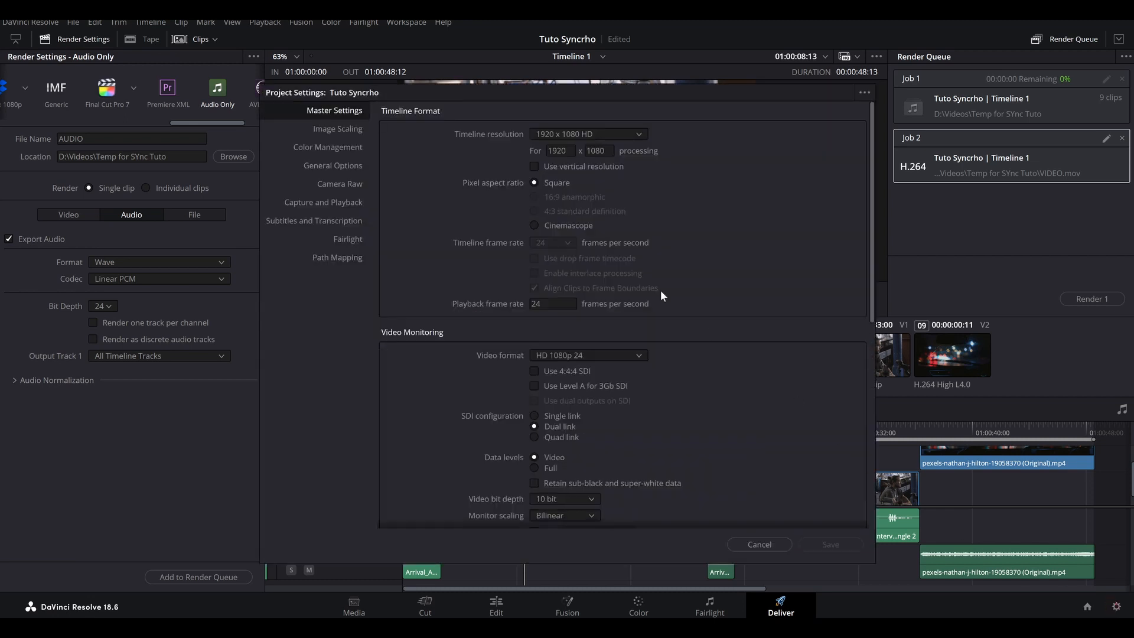
scroll(490, 335, "down", 10)
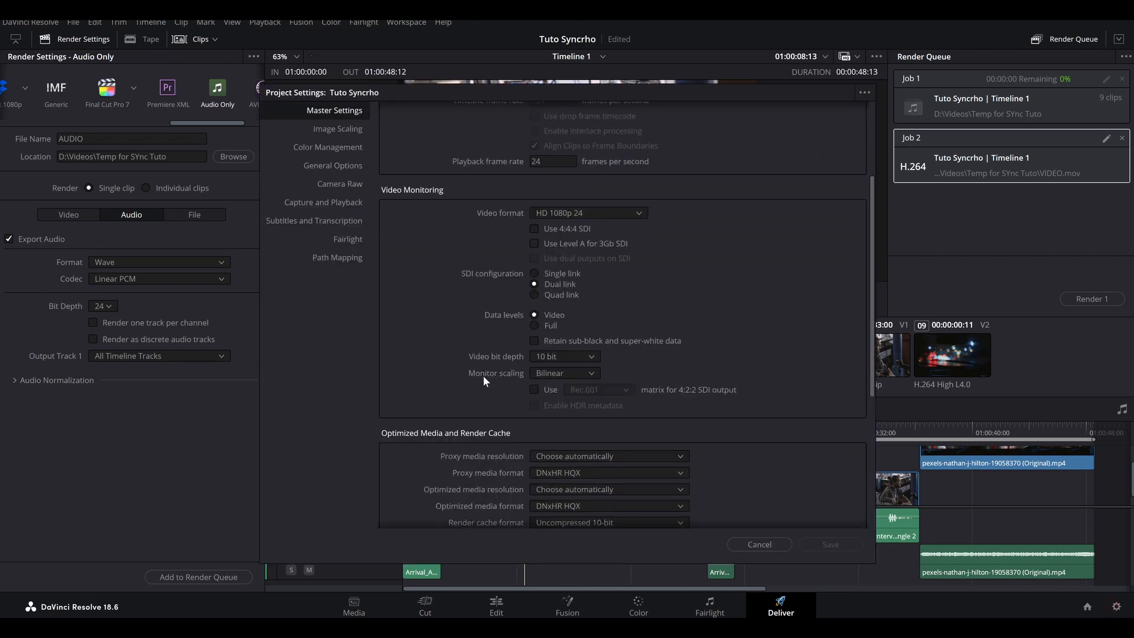
scroll(455, 311, "up", 2)
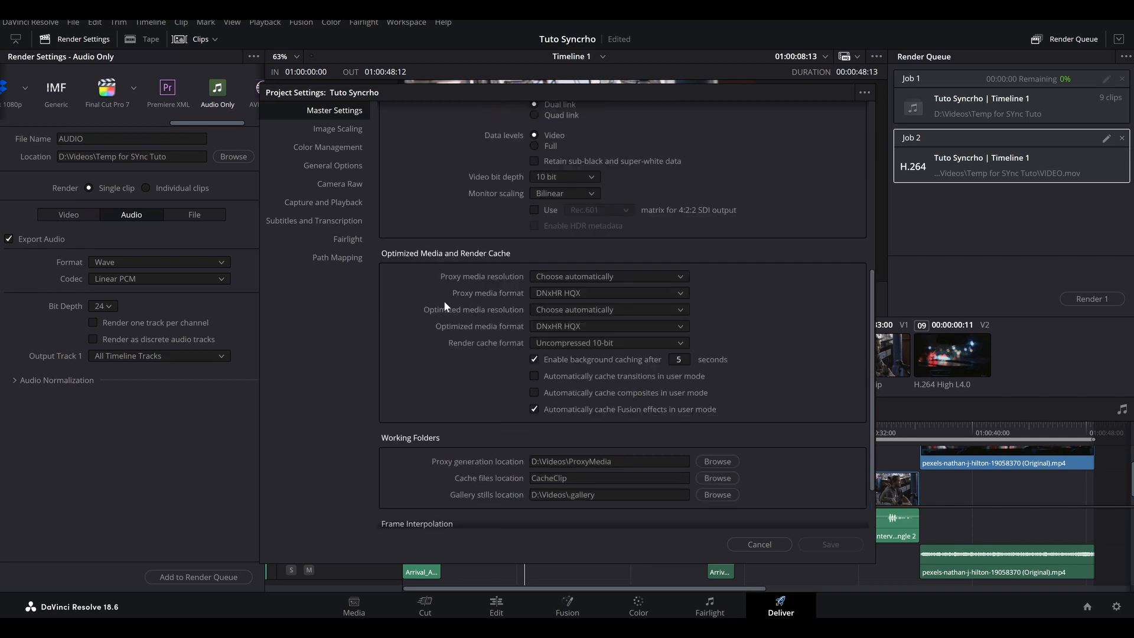
left_click(329, 202)
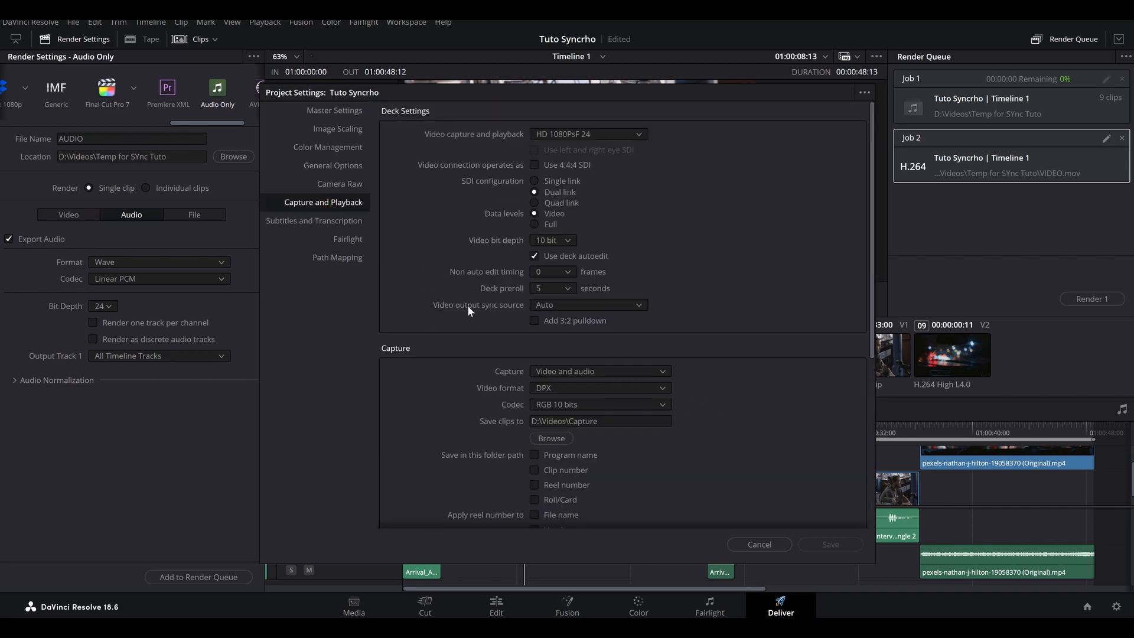
scroll(495, 405, "down", 6)
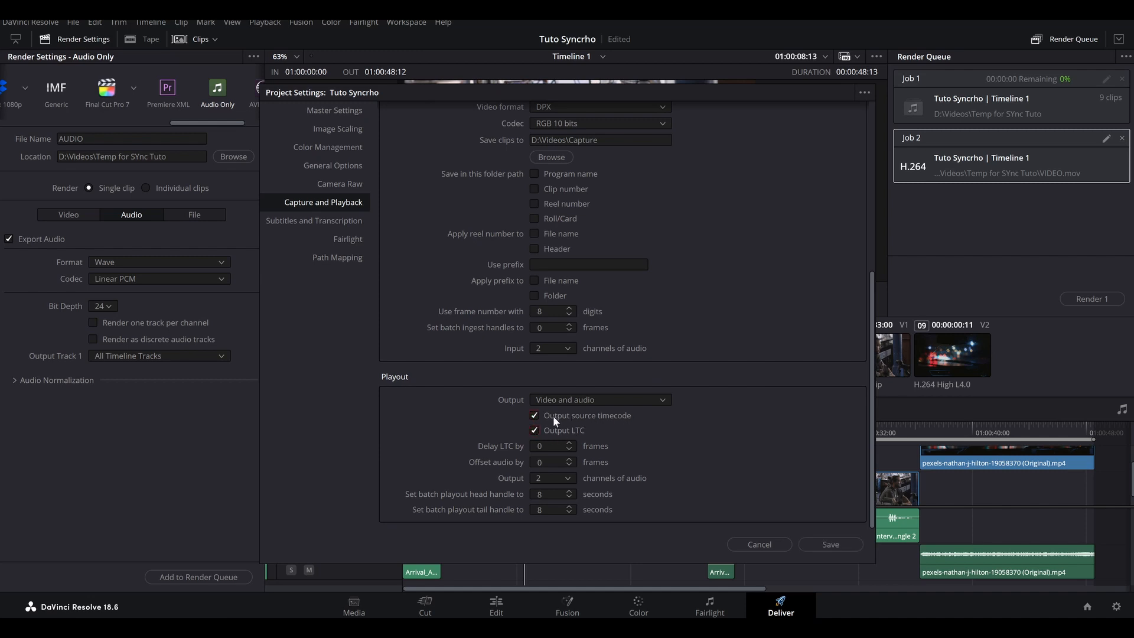
left_click(829, 543)
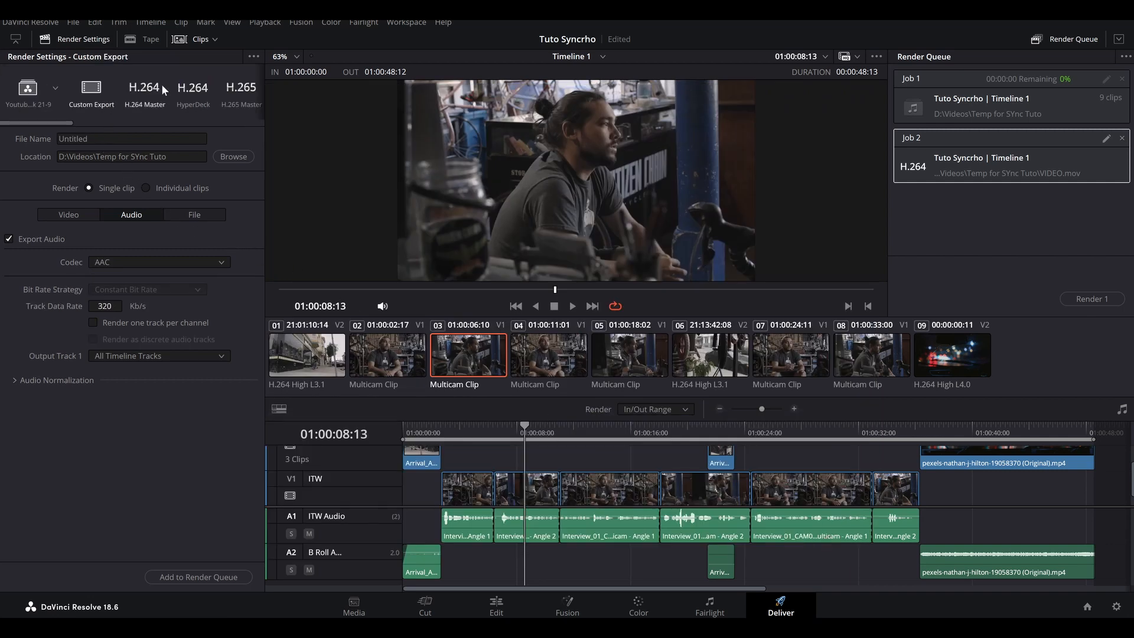
- Choose the Audio Only preset again and change the render's file name from Untitled to AUDIO
left_click_drag(89, 122, 219, 124)
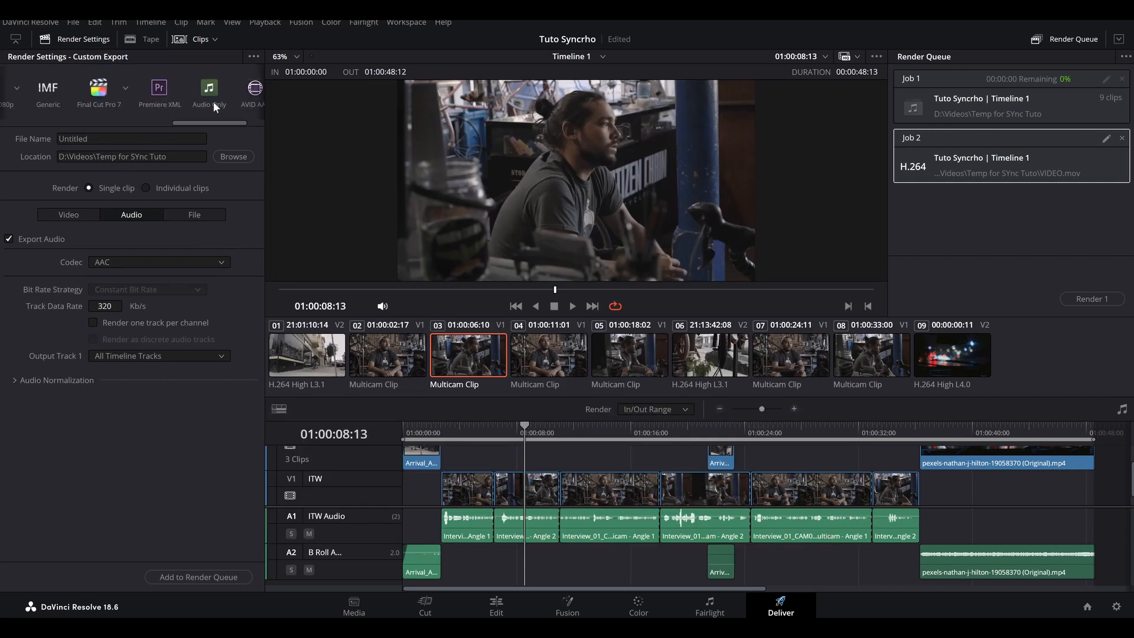
left_click(212, 99)
left_click(117, 141)
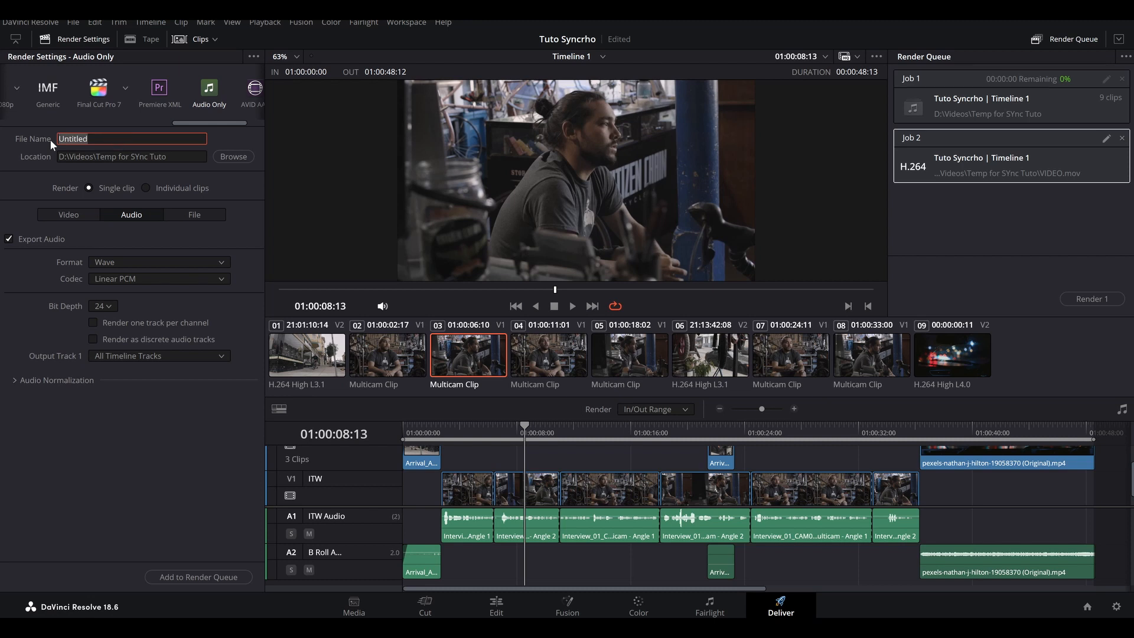
type("AUDIO")
- Make the audio render use the timeline name, and adjust its filename digits and Start timeline timecode option
left_click(193, 215)
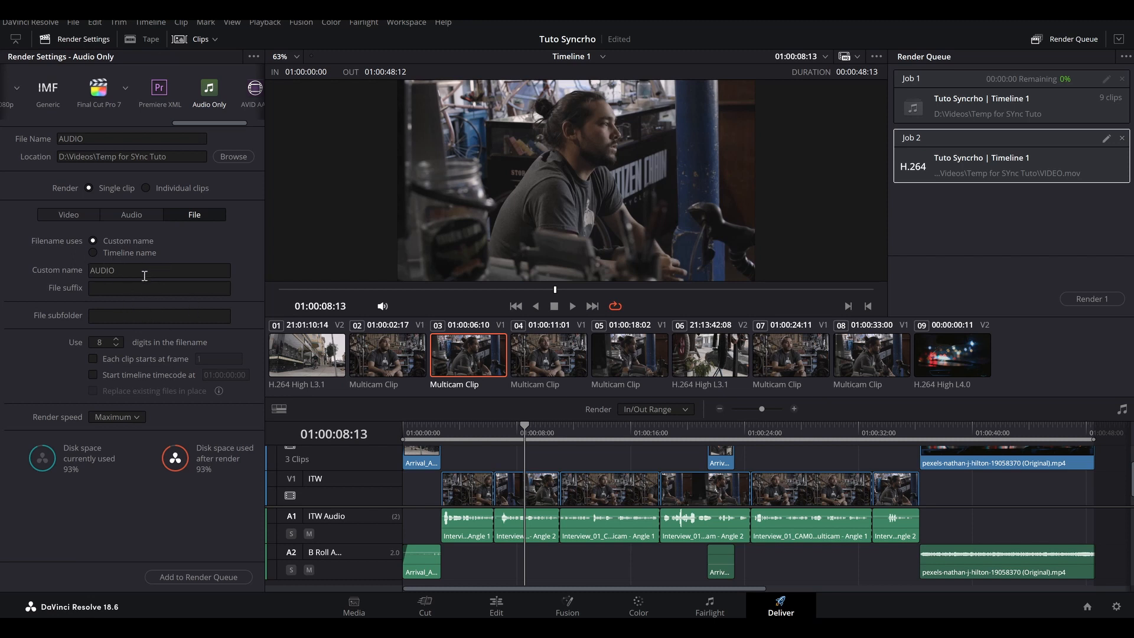
left_click(93, 256)
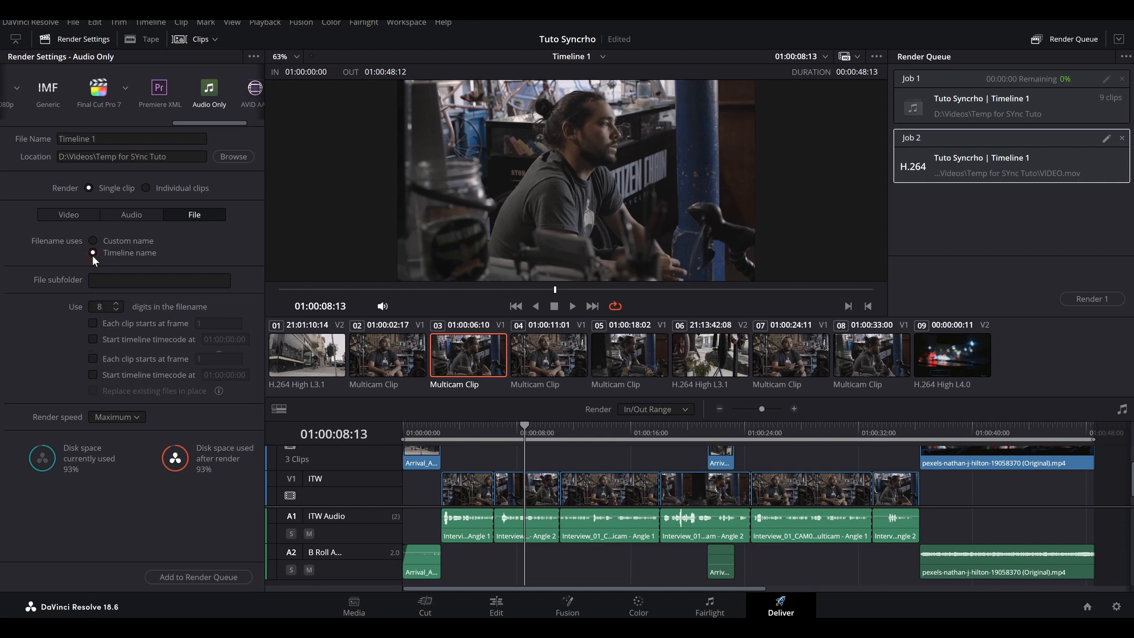
left_click(118, 310)
left_click(118, 311)
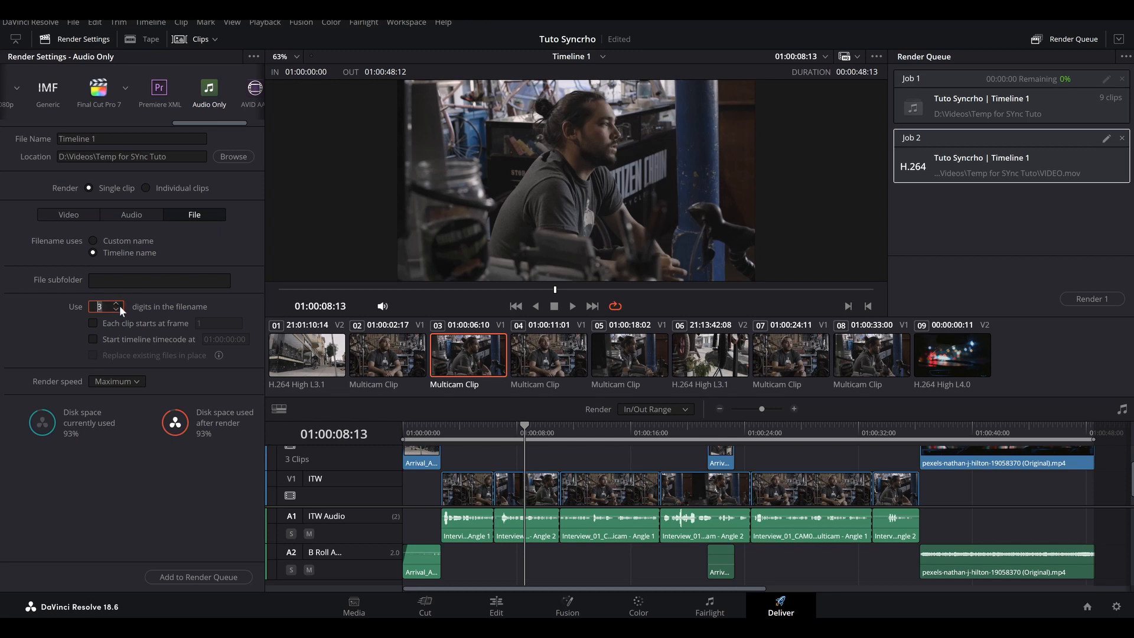
left_click(115, 303)
left_click(93, 339)
left_click(133, 216)
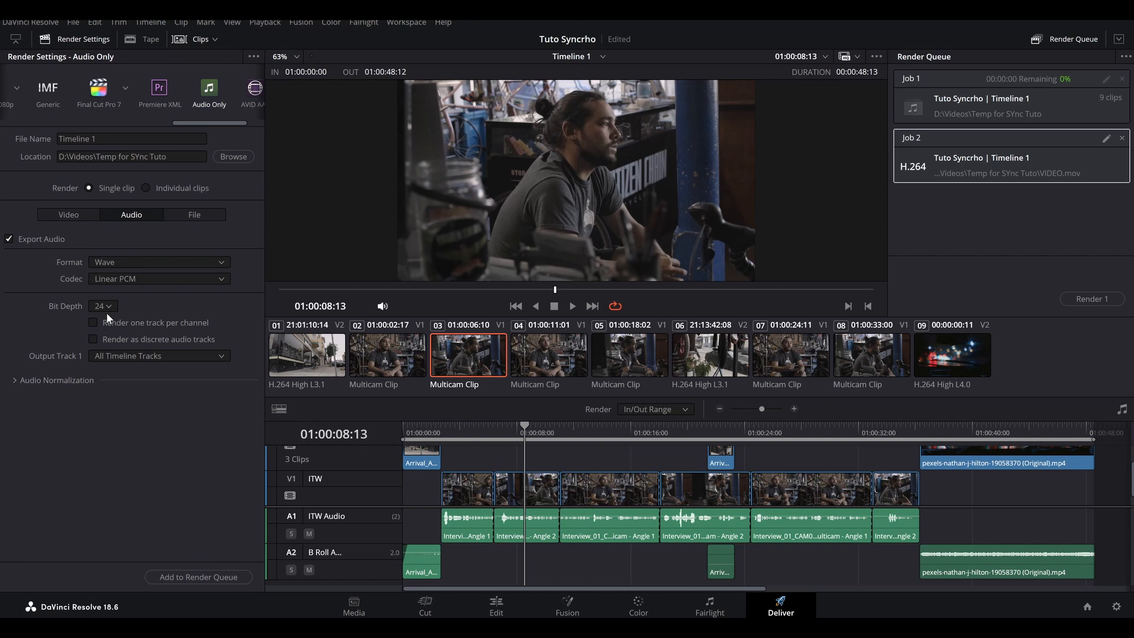
- Add the audio export to the render queue, select the VIDEO.mov and Timeline 1.wav jobs and render them
left_click(195, 217)
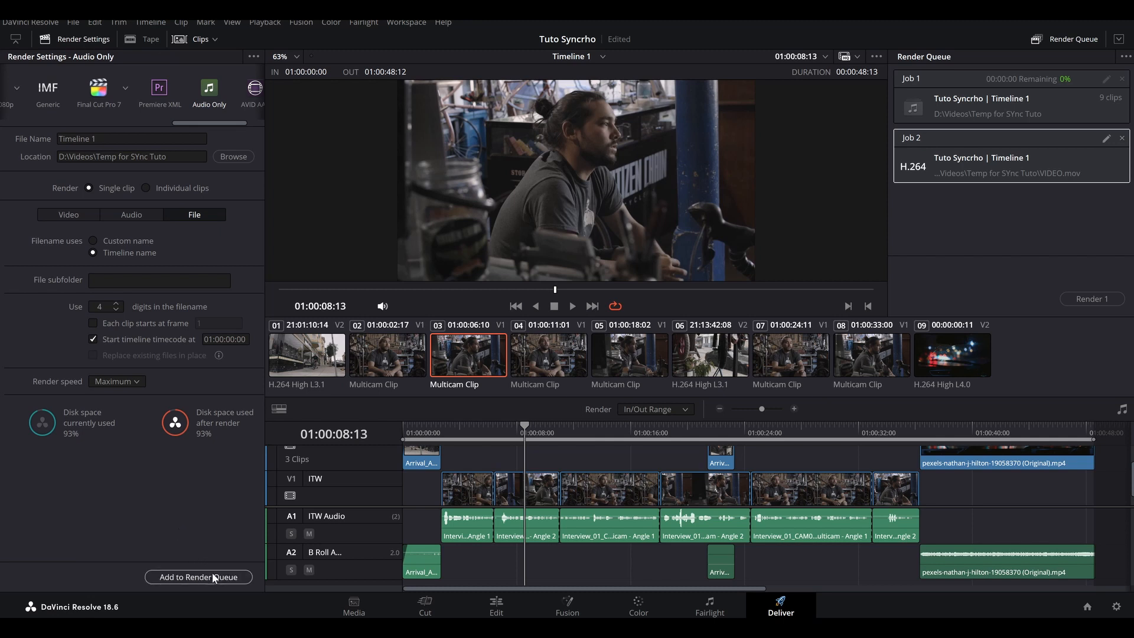
left_click(227, 576)
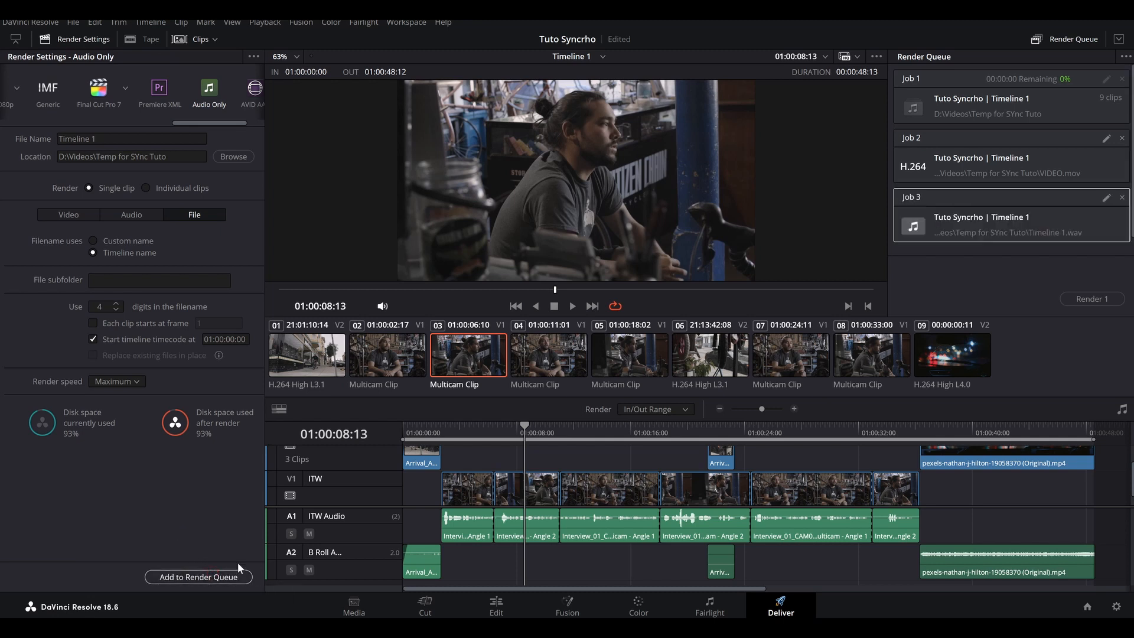
left_click(992, 164)
left_click(1088, 299)
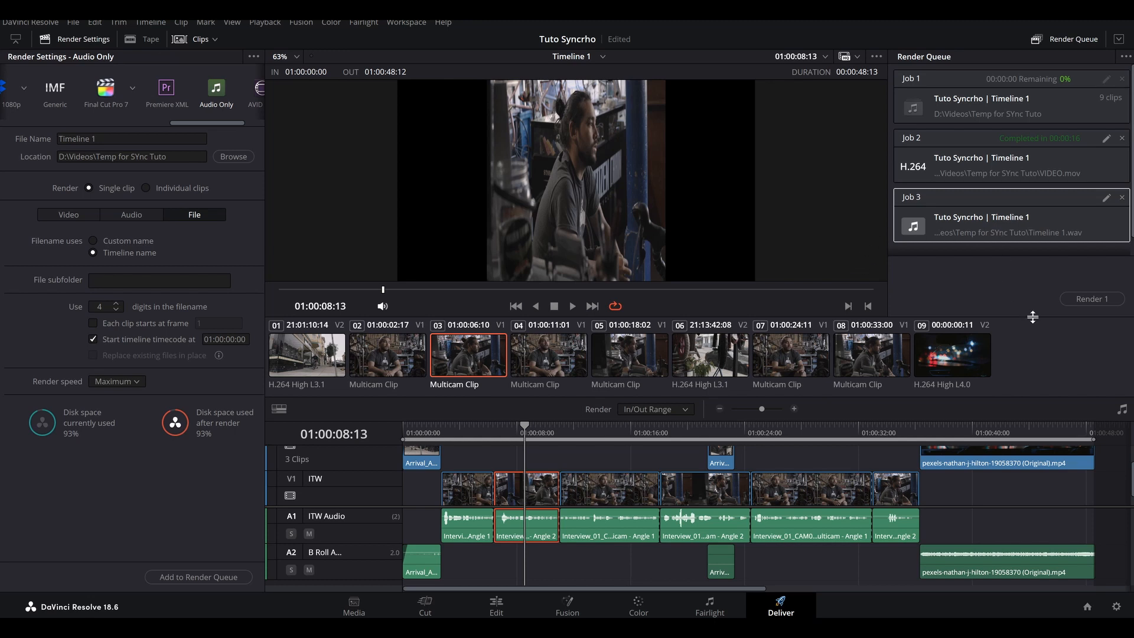
left_click(1075, 299)
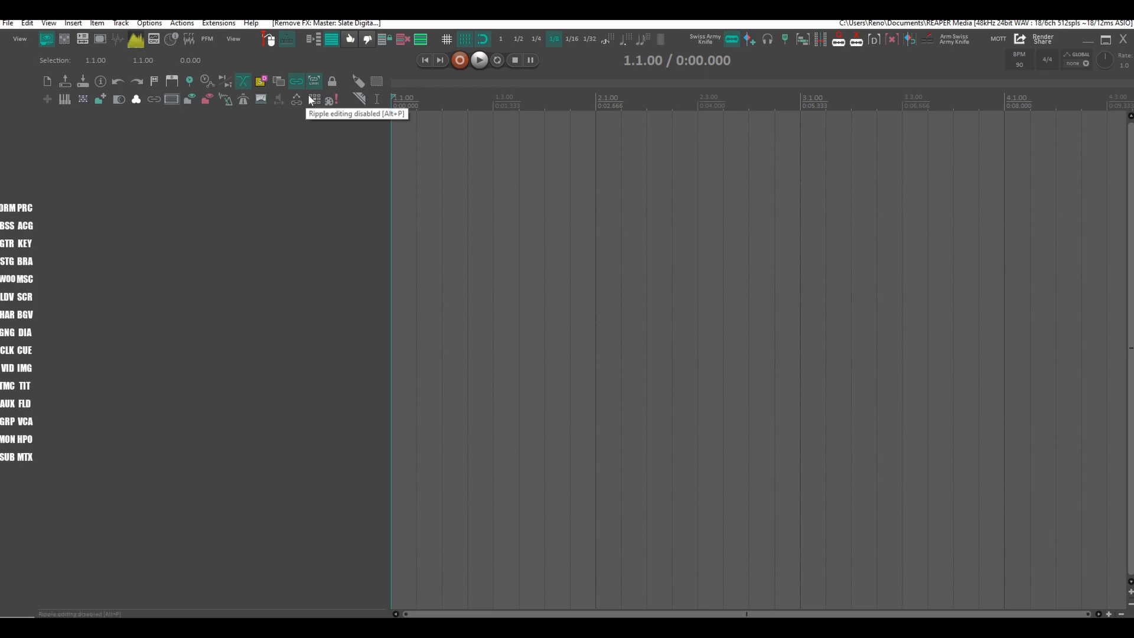
- Switch to REAPER, open the Media Explorer and insert VIDEO.mov on a new track at the project start
left_click(49, 23)
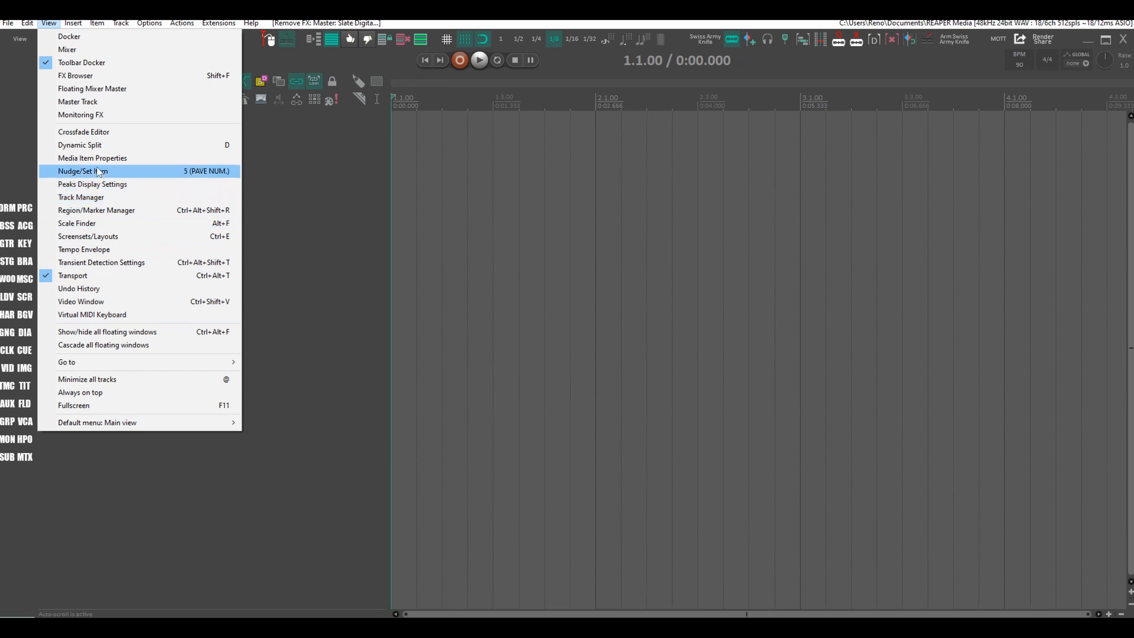
mouse_move(206, 423)
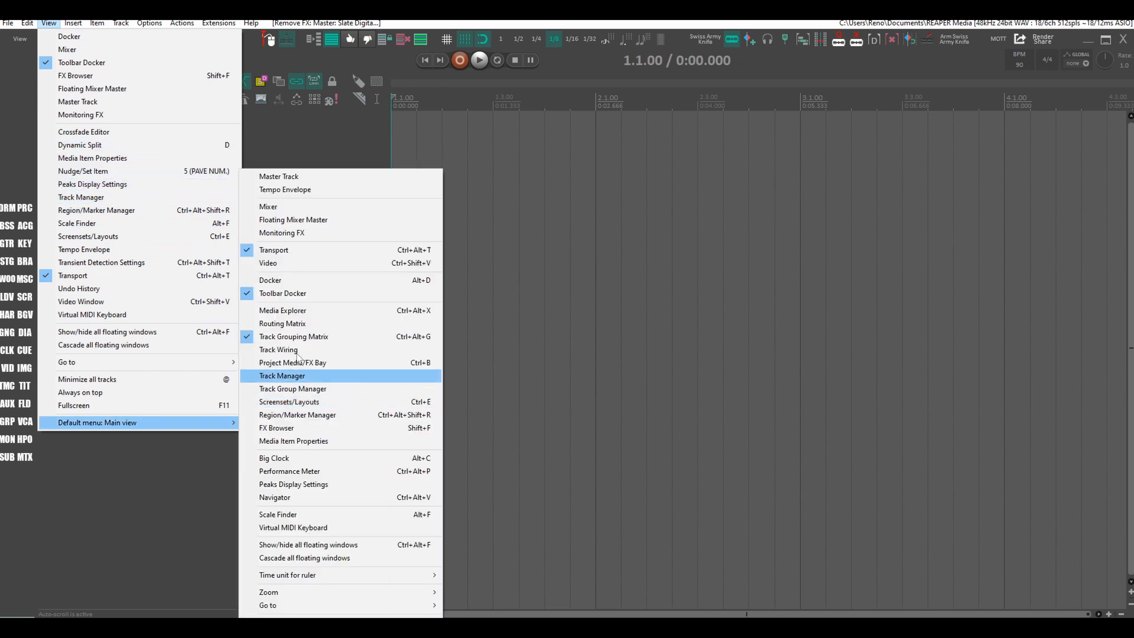
left_click(304, 310)
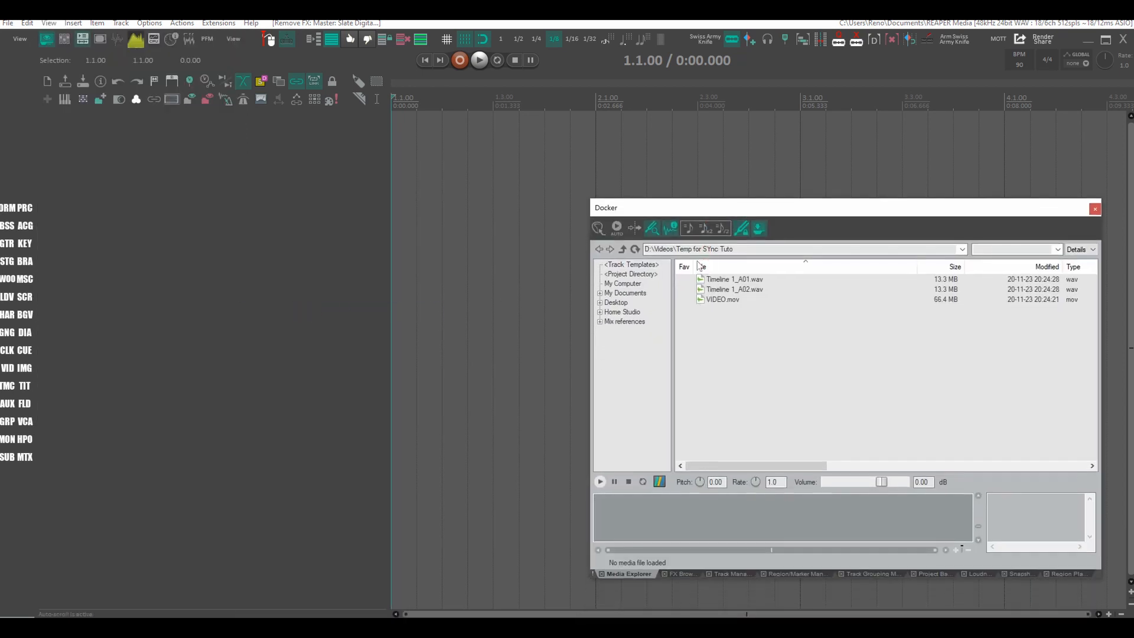
left_click_drag(720, 301, 394, 119)
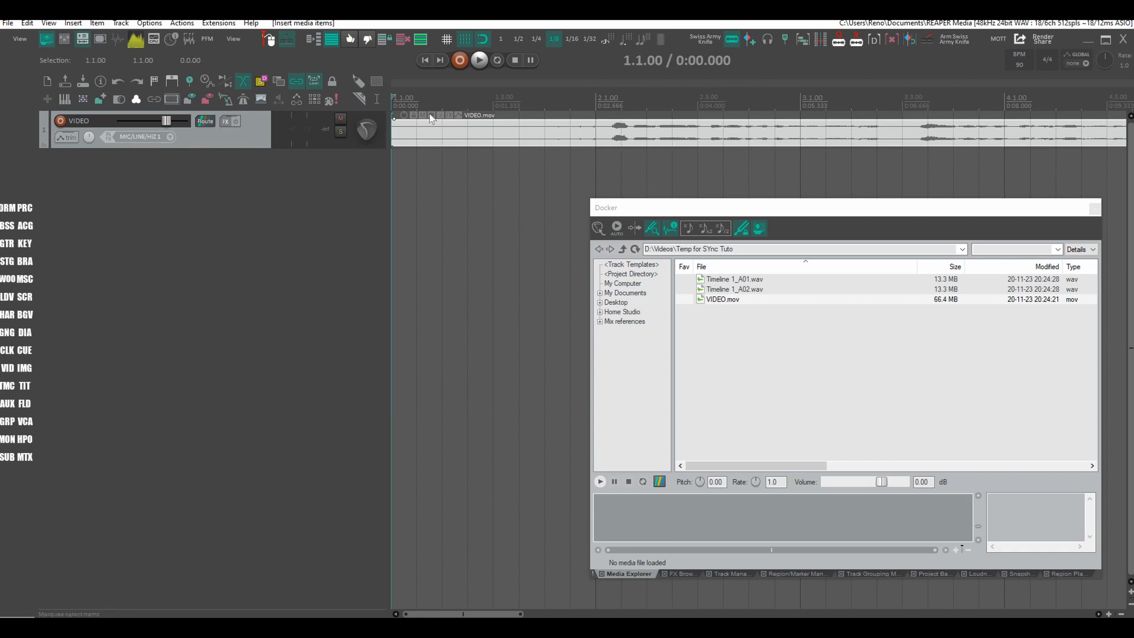
- Examine the source properties of the VIDEO.mov item for its frame size, frame rate and audio sample rate
left_click(438, 128)
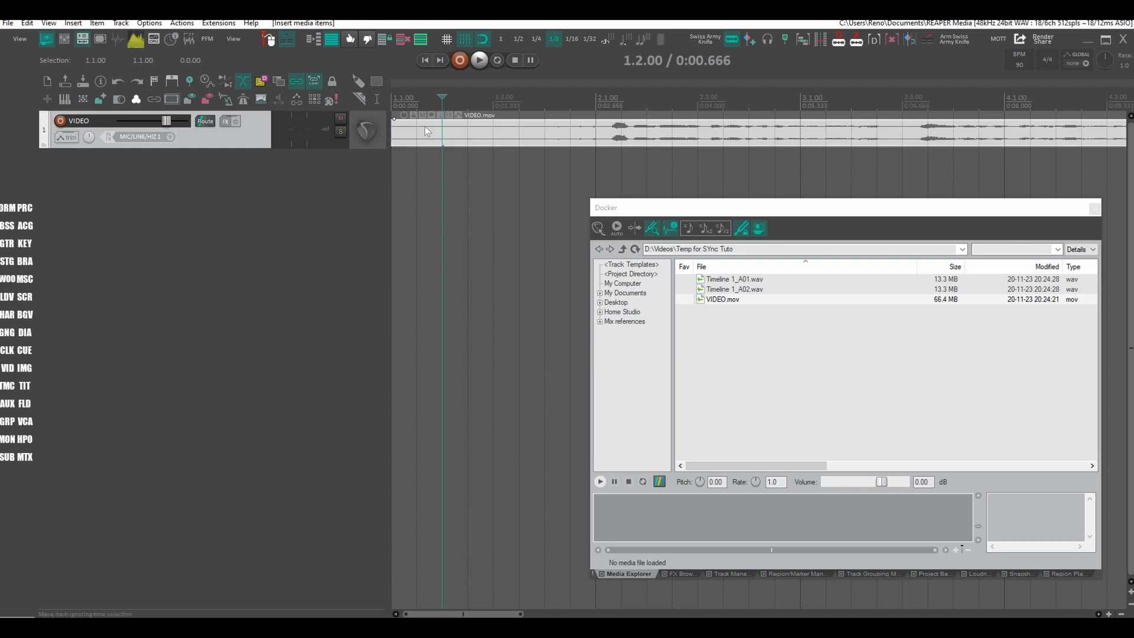
right_click(425, 127)
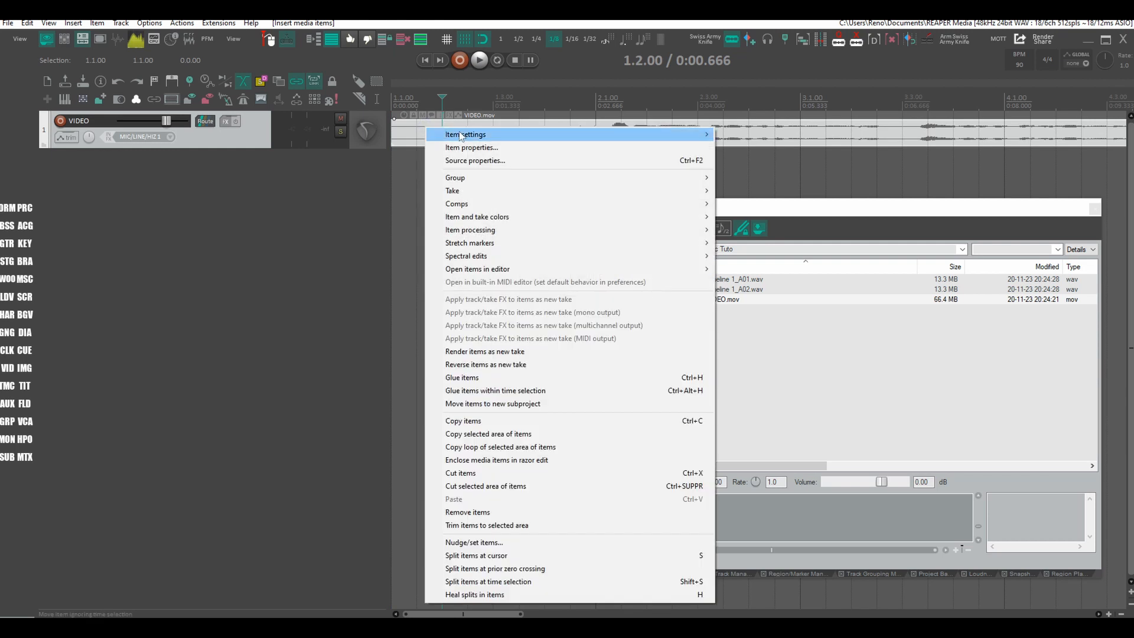
left_click(472, 147)
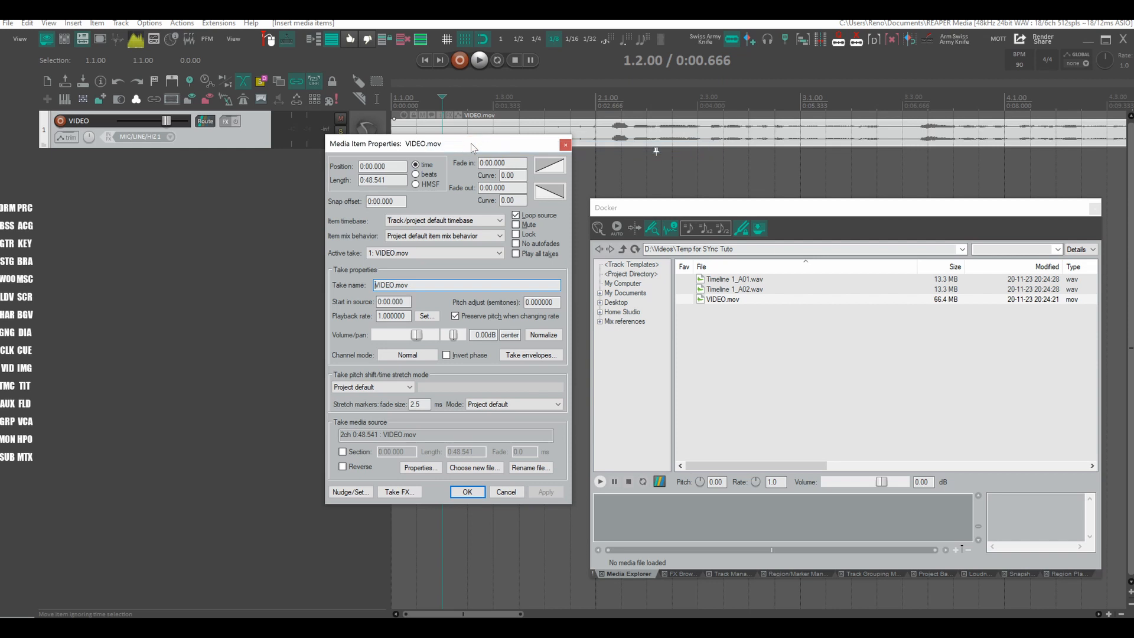
left_click(419, 467)
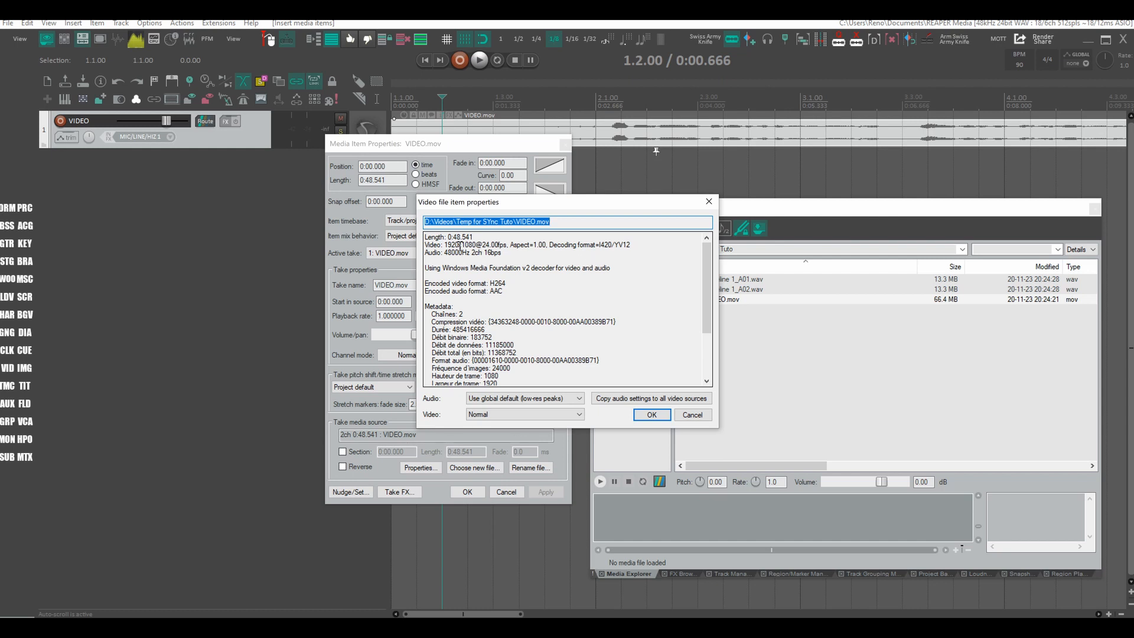
mouse_move(445, 245)
left_mouse_down()
mouse_move(505, 246)
mouse_move(467, 252)
left_mouse_up()
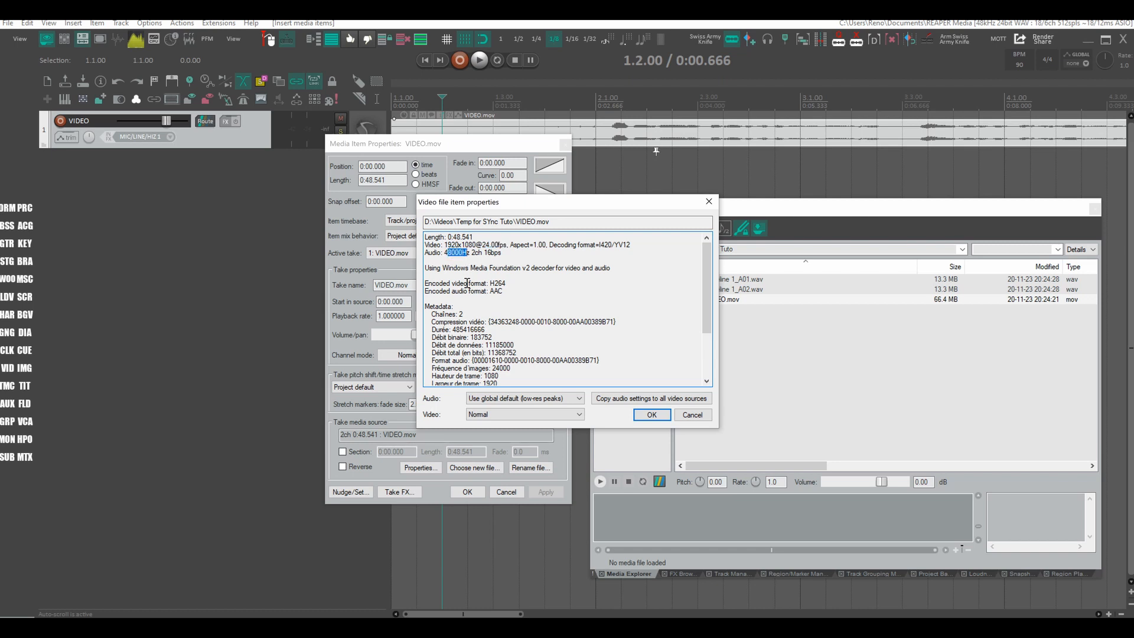
left_click_drag(446, 244, 464, 245)
left_click_drag(445, 253, 462, 253)
left_click(652, 415)
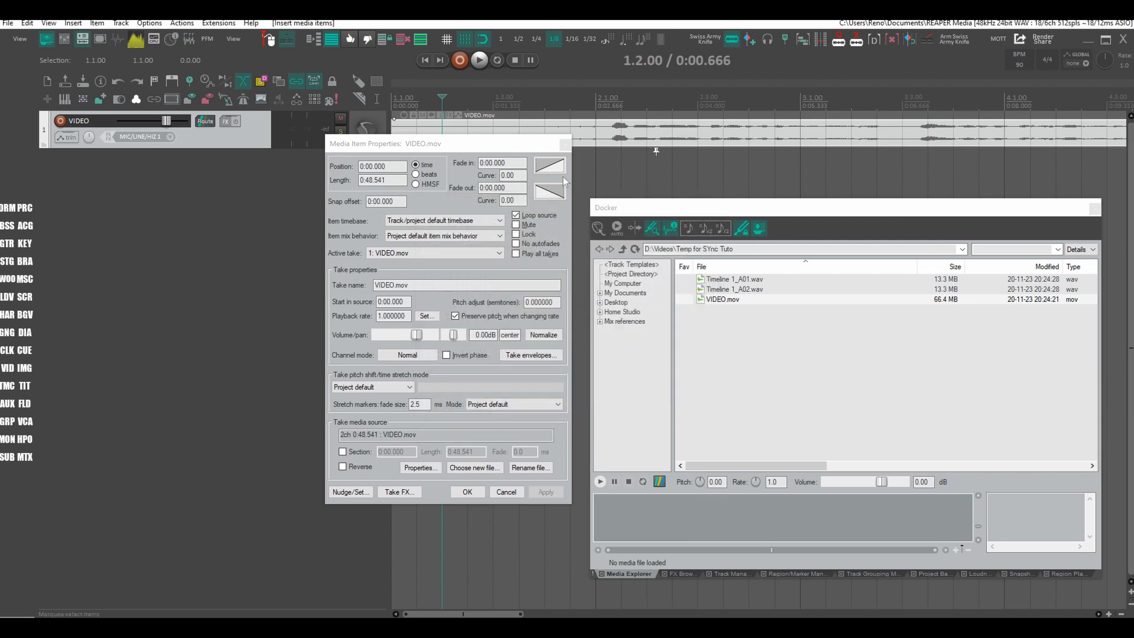
left_click(565, 145)
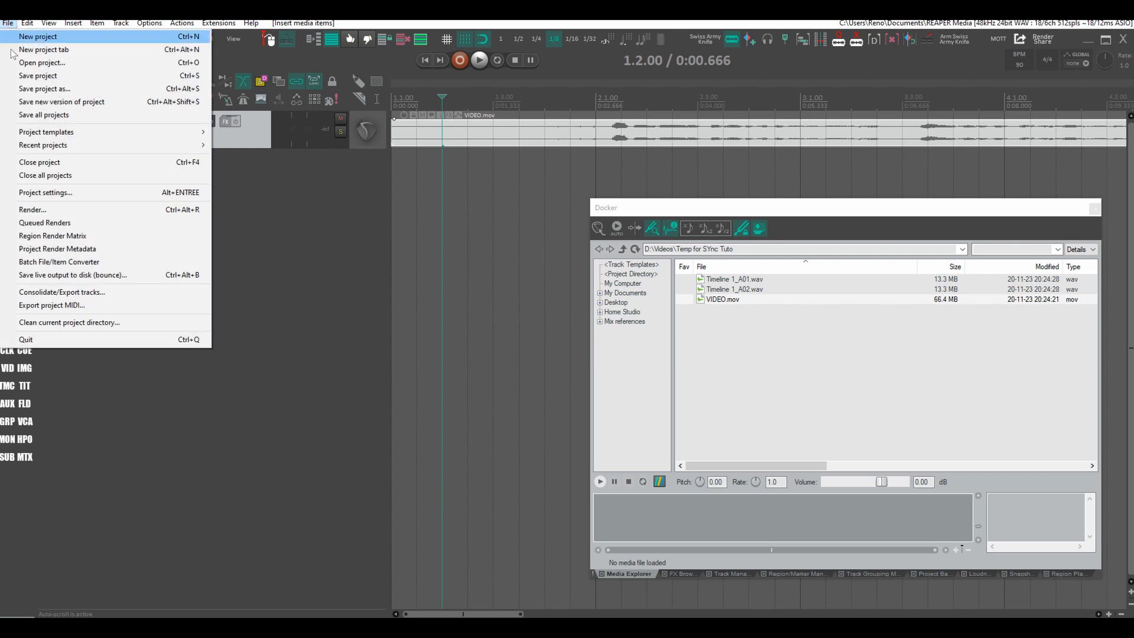
- Set the project's video frame rate to 24 and preferred video size to 1920 x 1080, check the project sample rate and apply
left_click(37, 194)
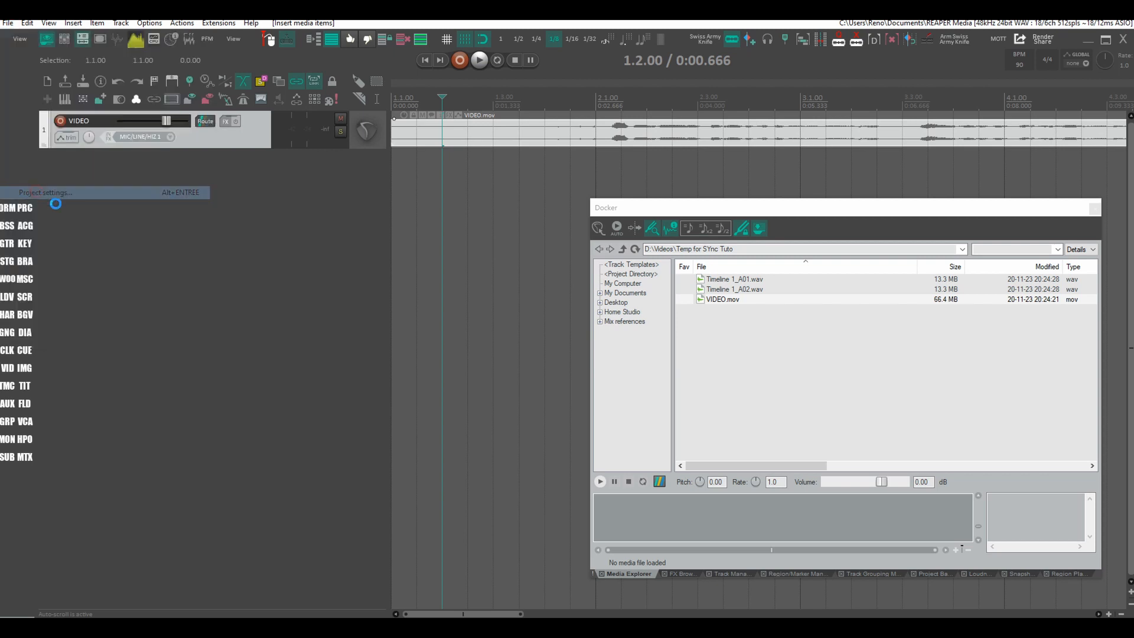
left_click(523, 219)
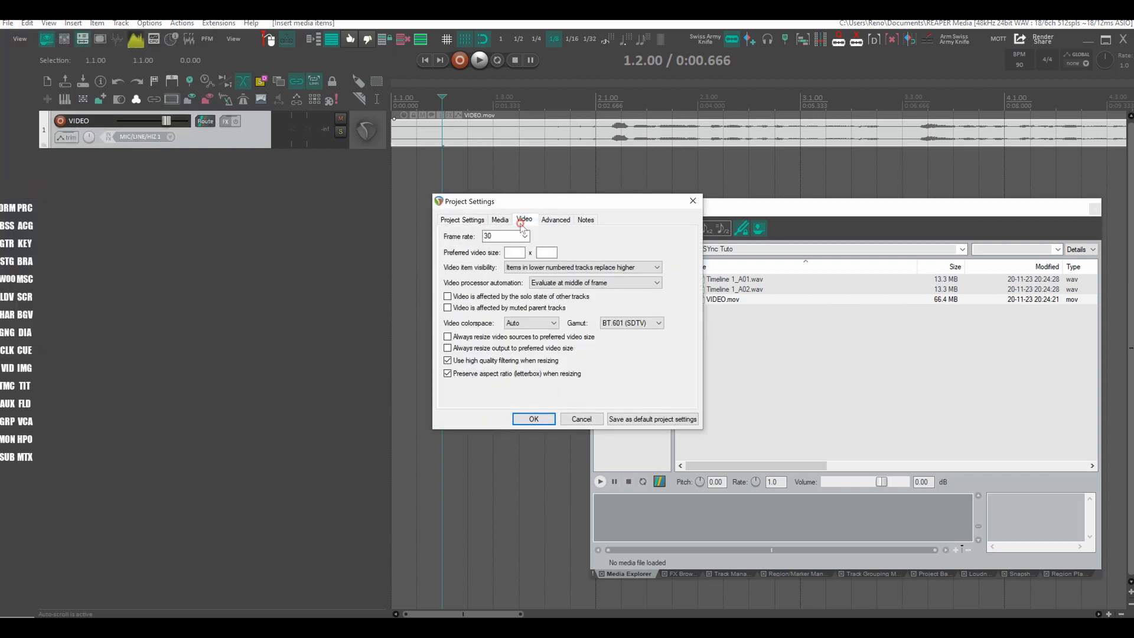
left_click(524, 236)
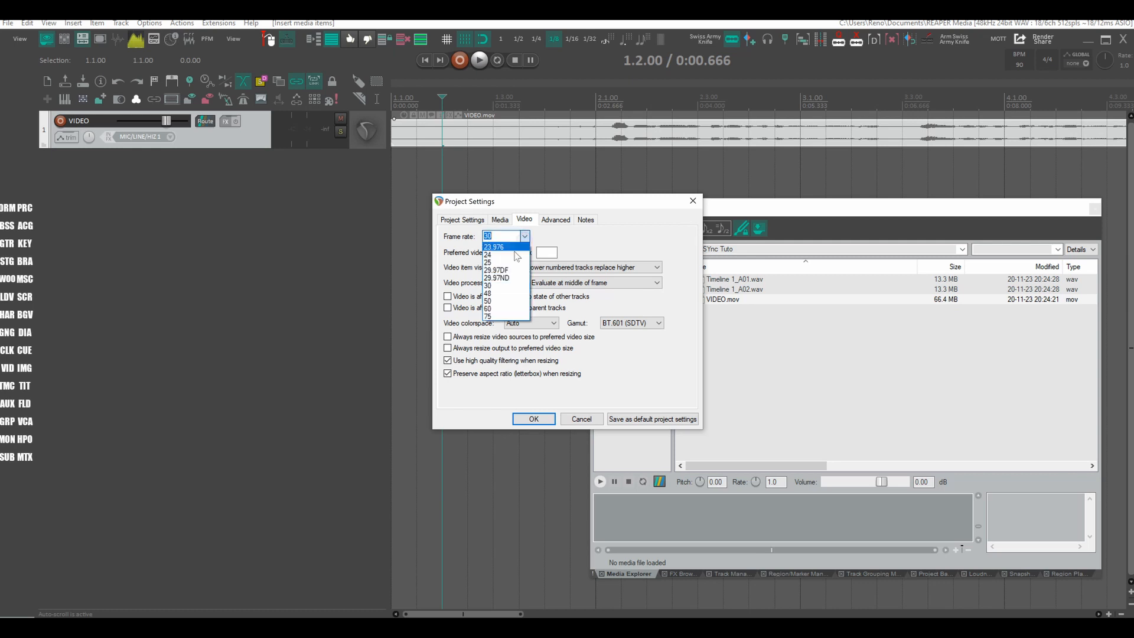
left_click(494, 254)
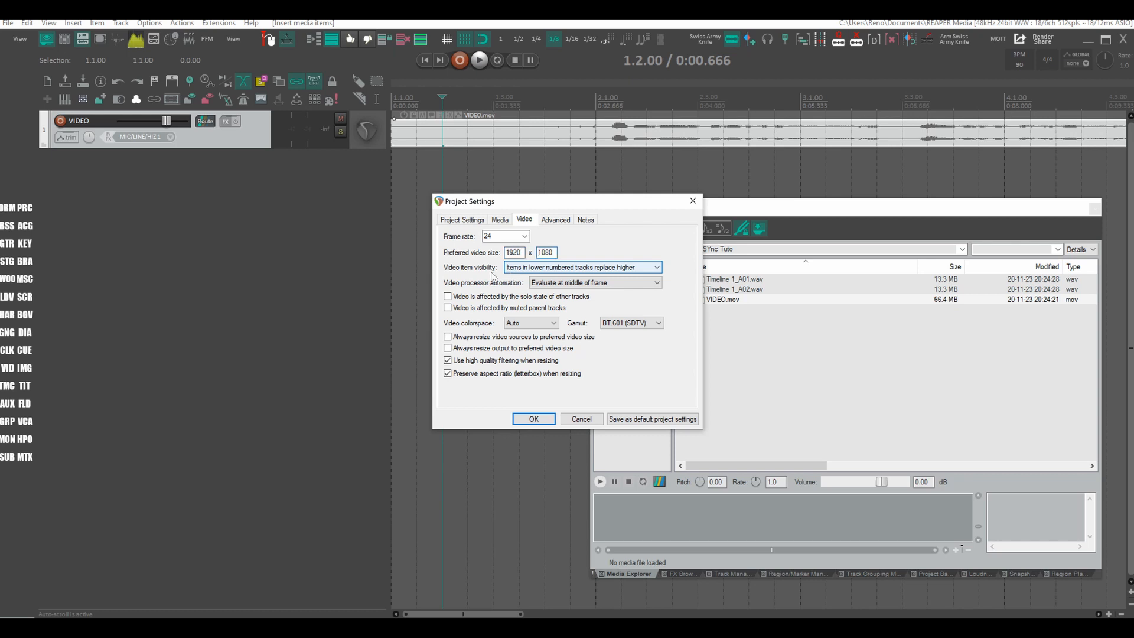
left_click(452, 219)
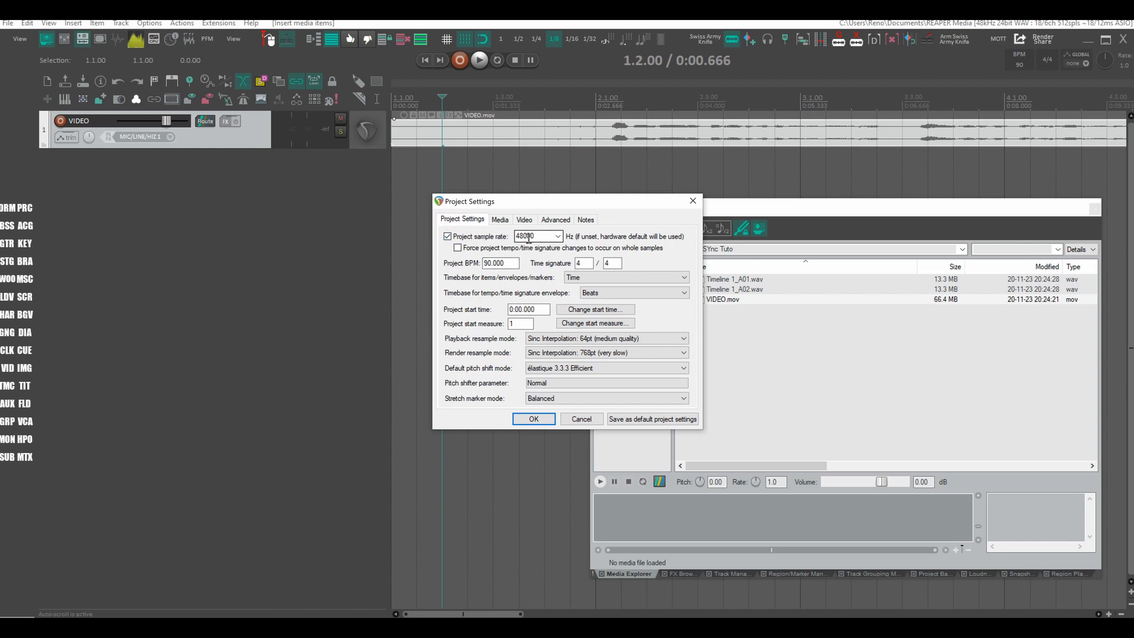
left_click(532, 419)
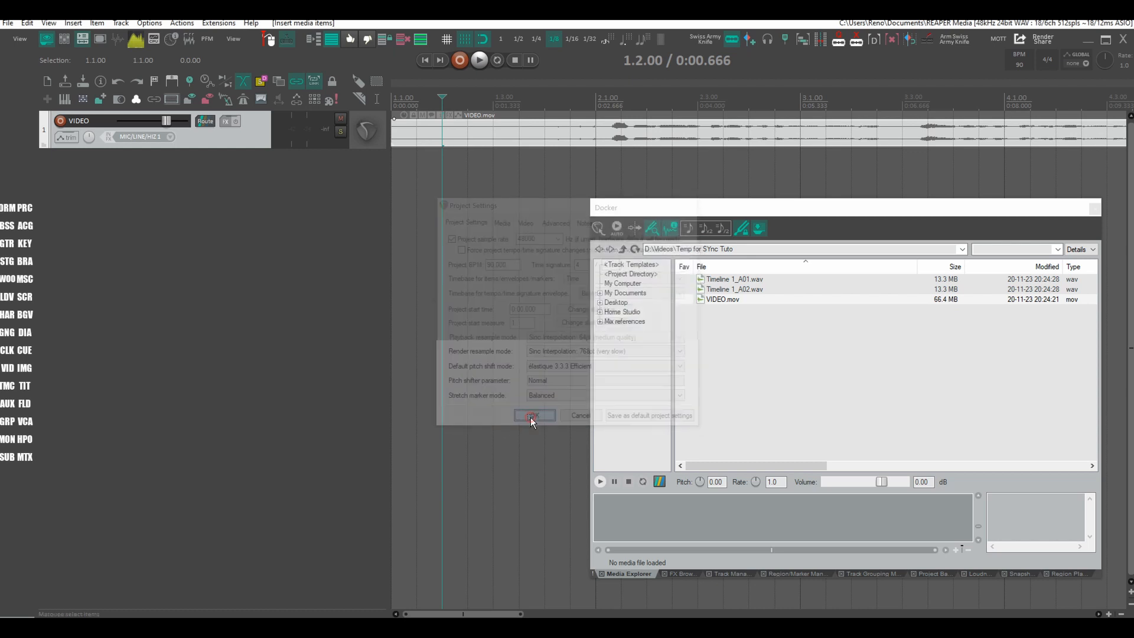
- Display the ruler in Hours:Minutes:Seconds:Frames and set the project start time to 01:00:00:00
right_click(459, 101)
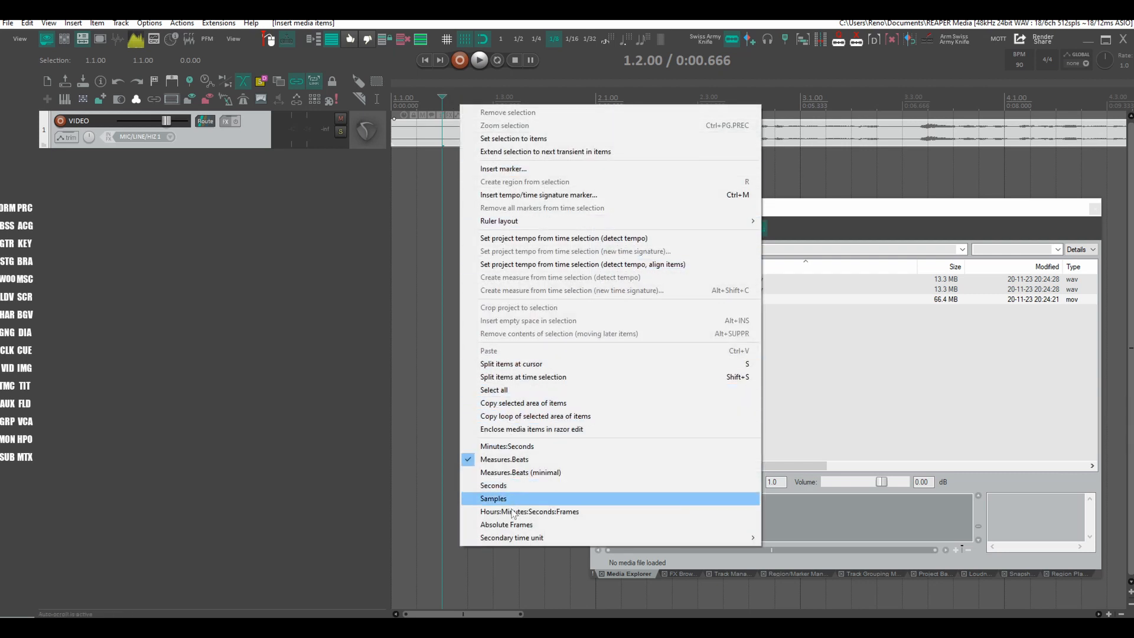
left_click(555, 512)
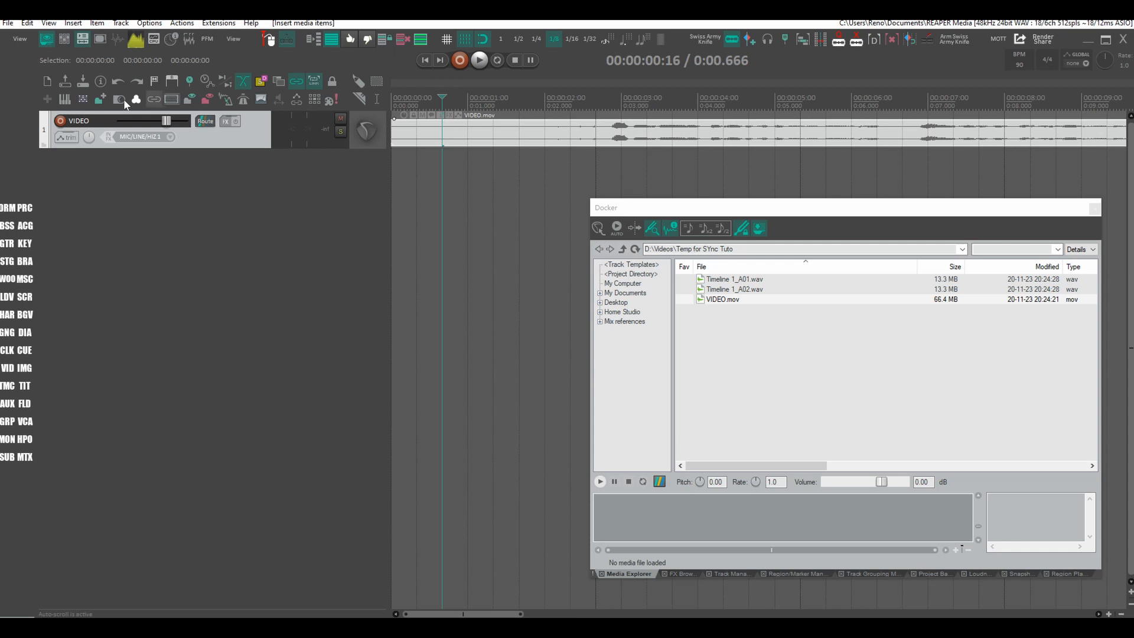
left_click(101, 86)
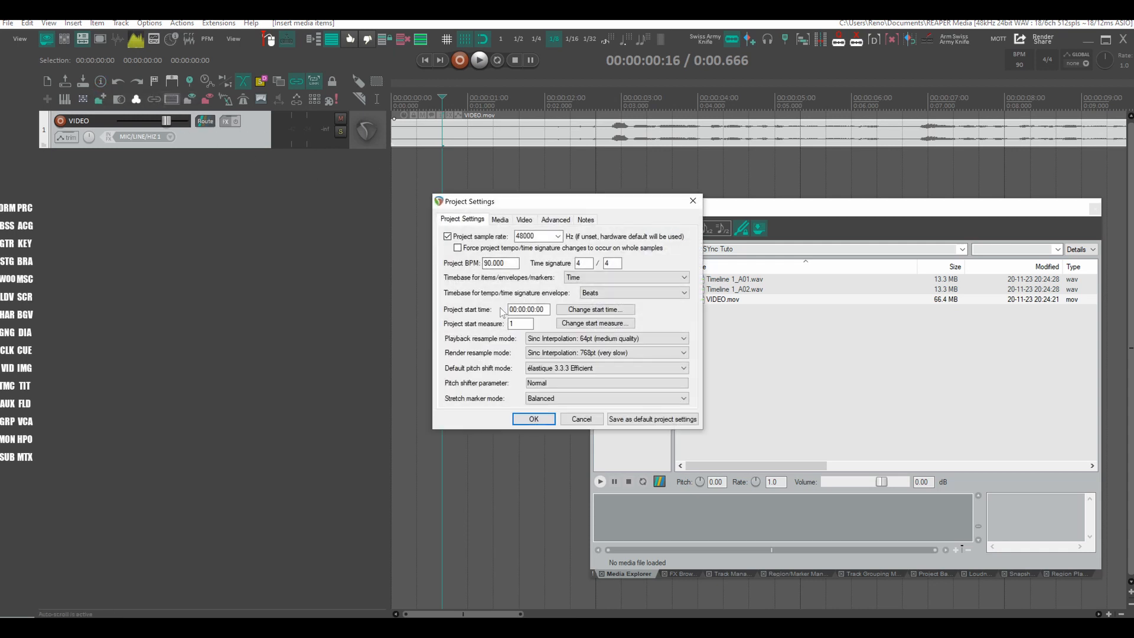
double_click(516, 309)
left_click(533, 418)
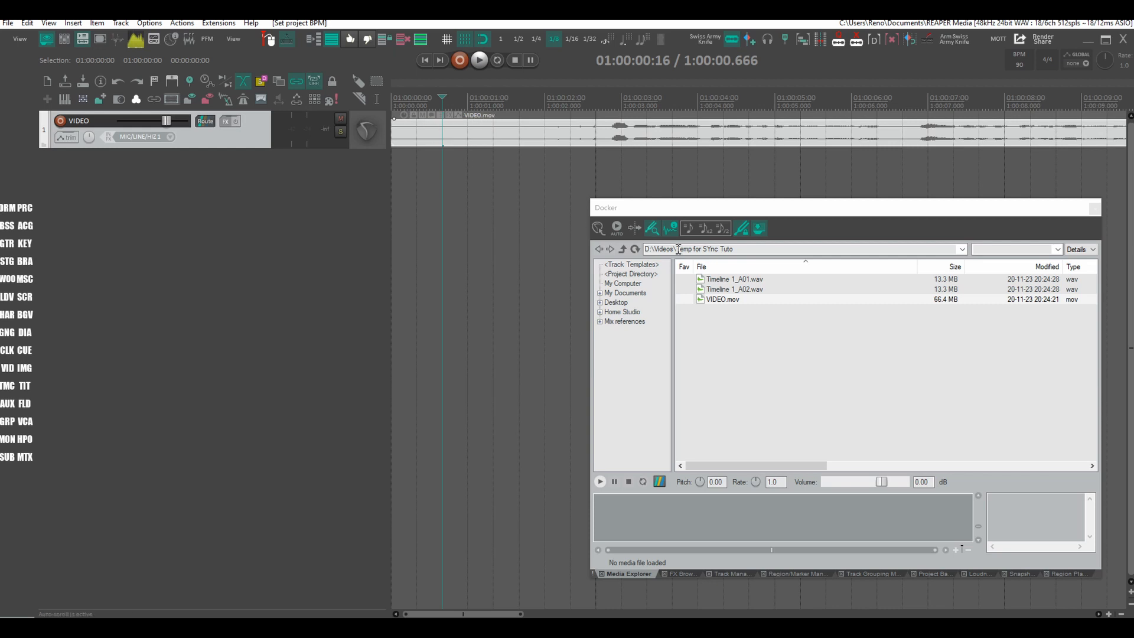
- Insert Timeline 1_A01.wav and Timeline 1_A02.wav below the video at the same time position on separate tracks, and close the Media Explorer
left_click(726, 279)
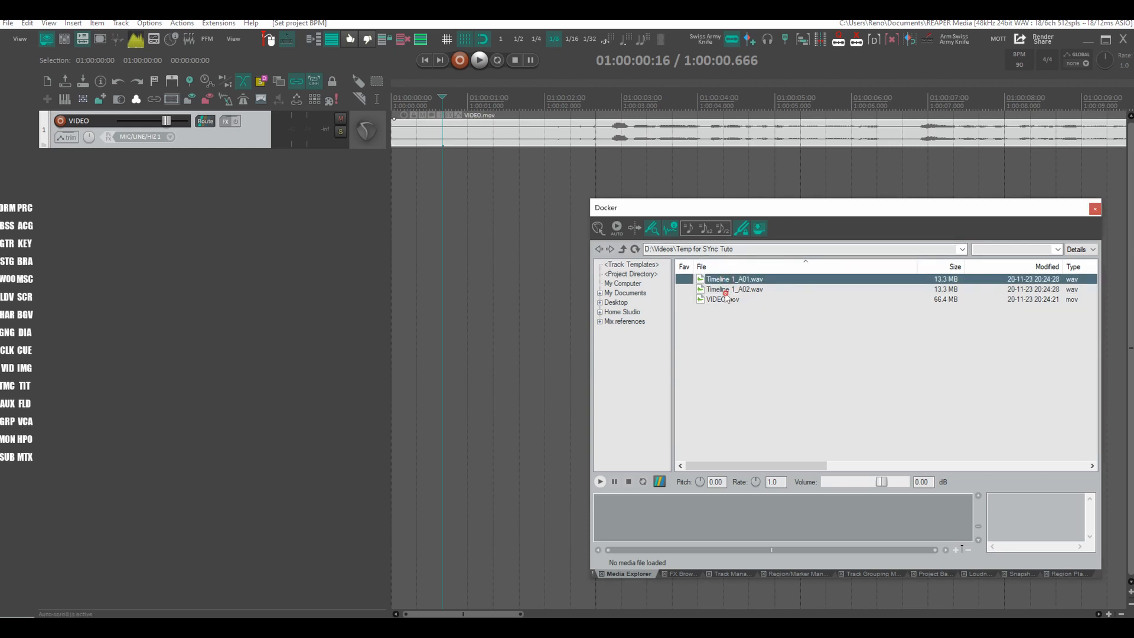
left_click(726, 290, "shift")
left_click_drag(726, 289, 630, 158)
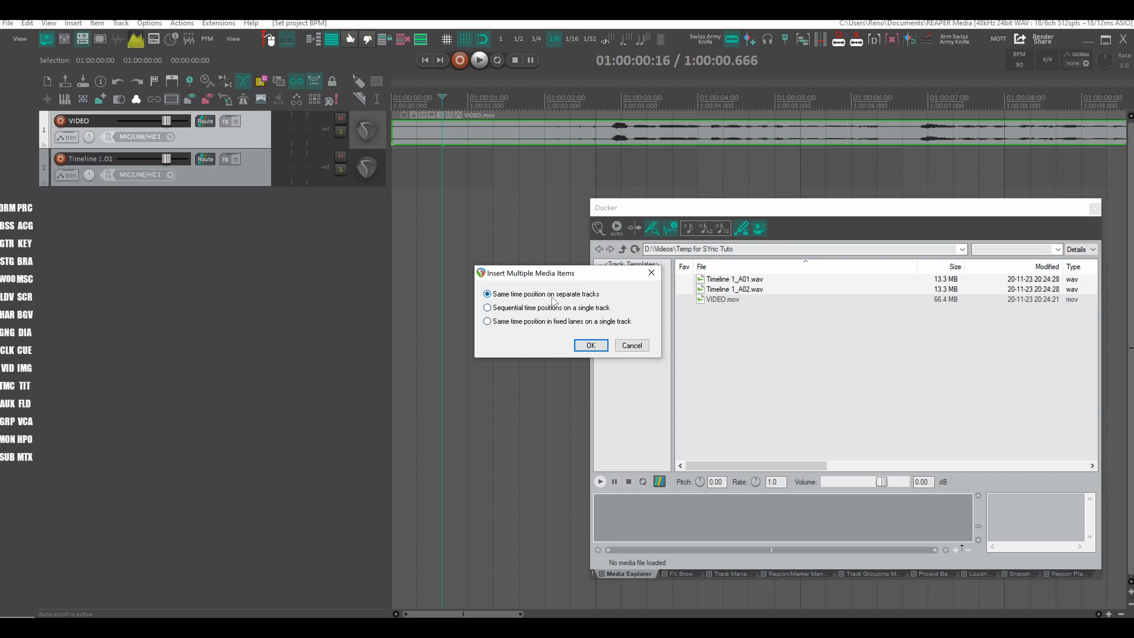
left_click(590, 346)
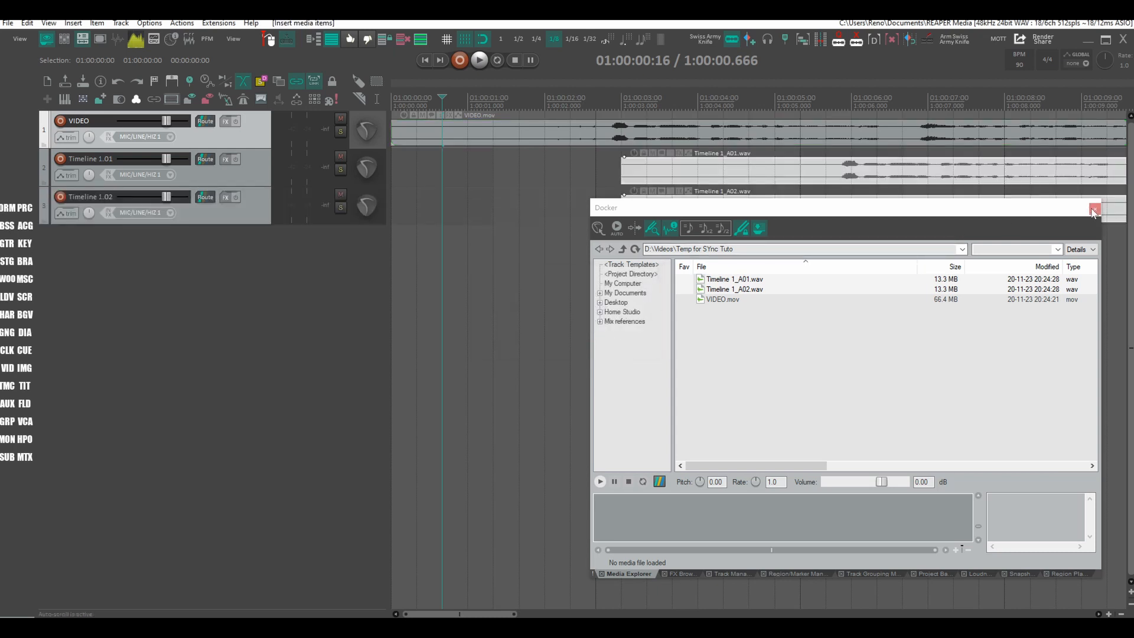
left_click(1093, 210)
- Lower the VIDEO track's volume and shift the Timeline 1_A02.wav item to start at about 01:00:10:00
scroll(951, 110, "down", 8)
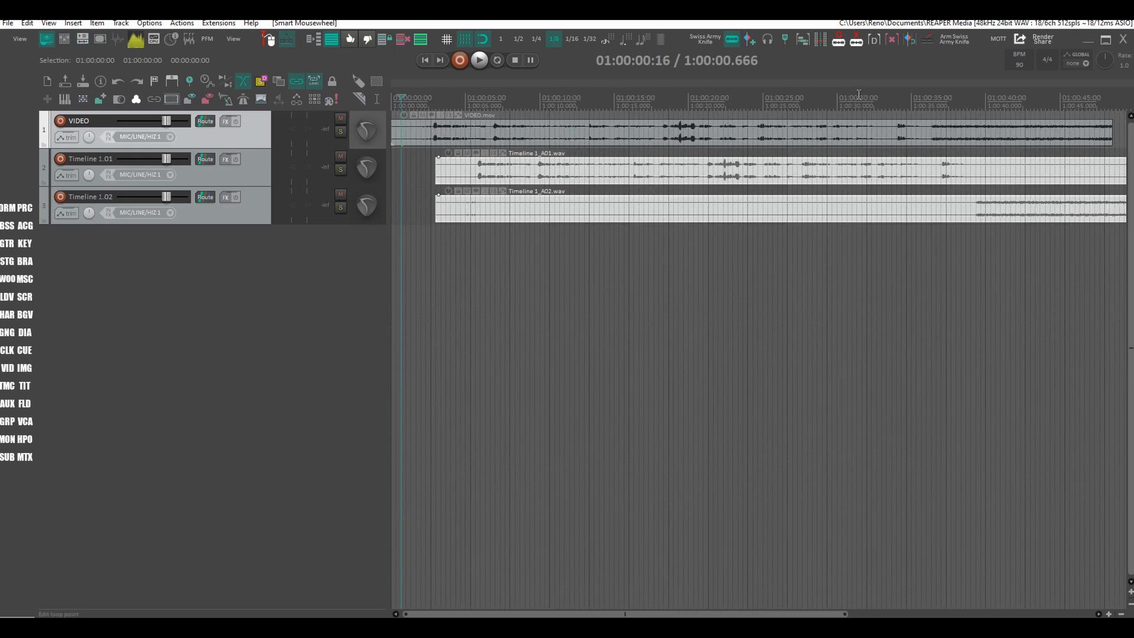
scroll(858, 95, "down", 4)
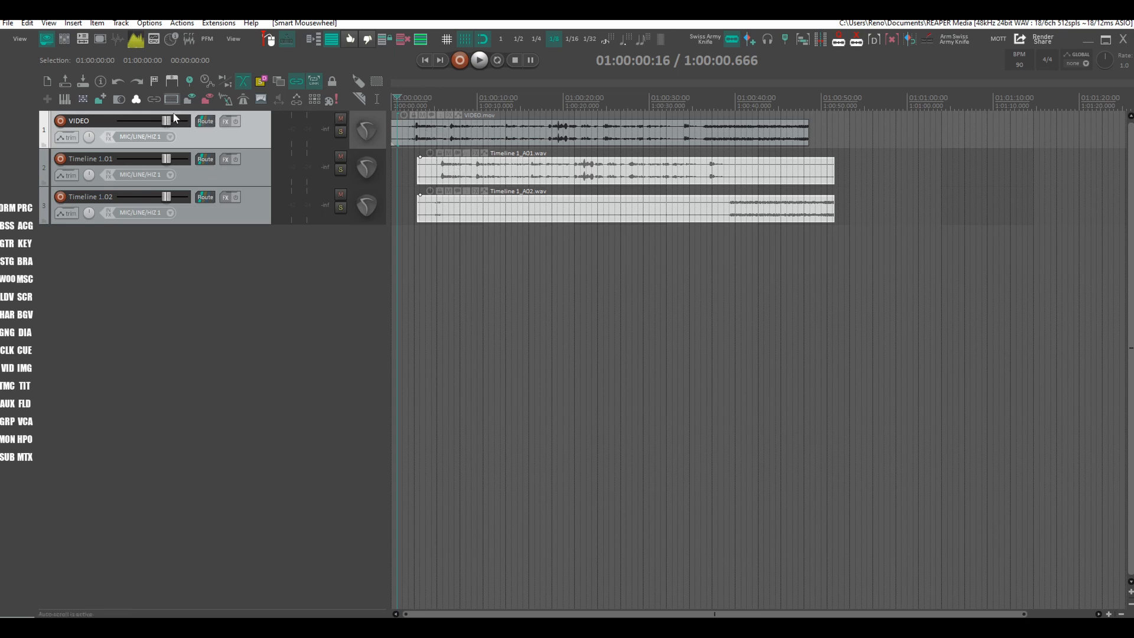
left_click_drag(170, 121, 78, 129)
left_click_drag(565, 207, 598, 202)
left_click(552, 229)
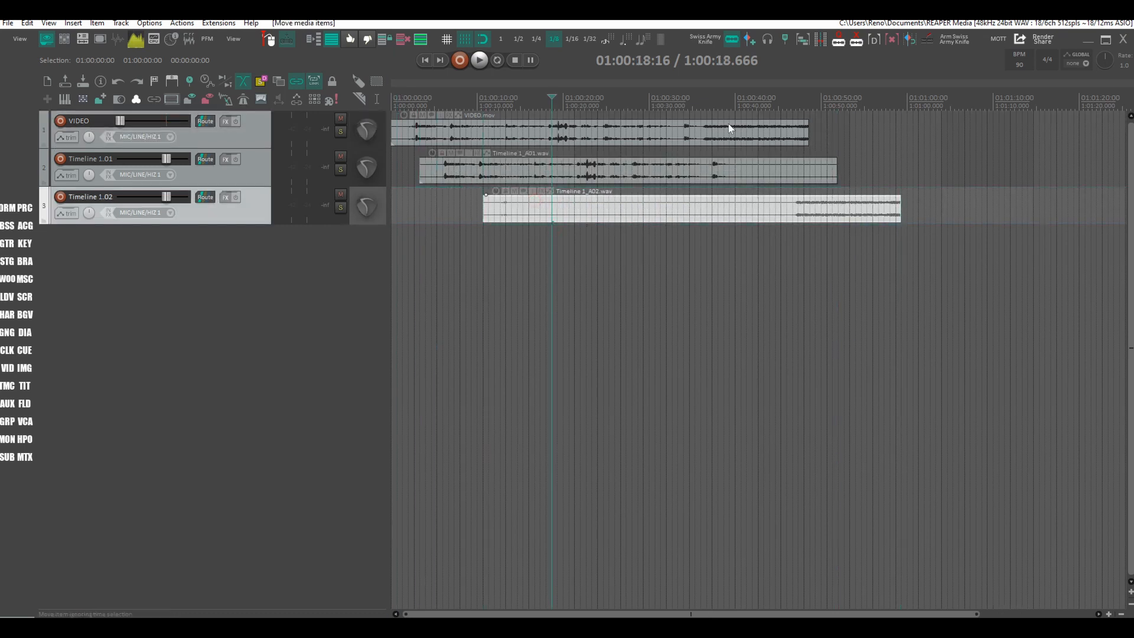
- Select the Timeline 1_A01.wav and Timeline 1_A02.wav items and run the action moving them to their media source preferred position (BWF start offset)
left_click_drag(771, 280, 447, 192)
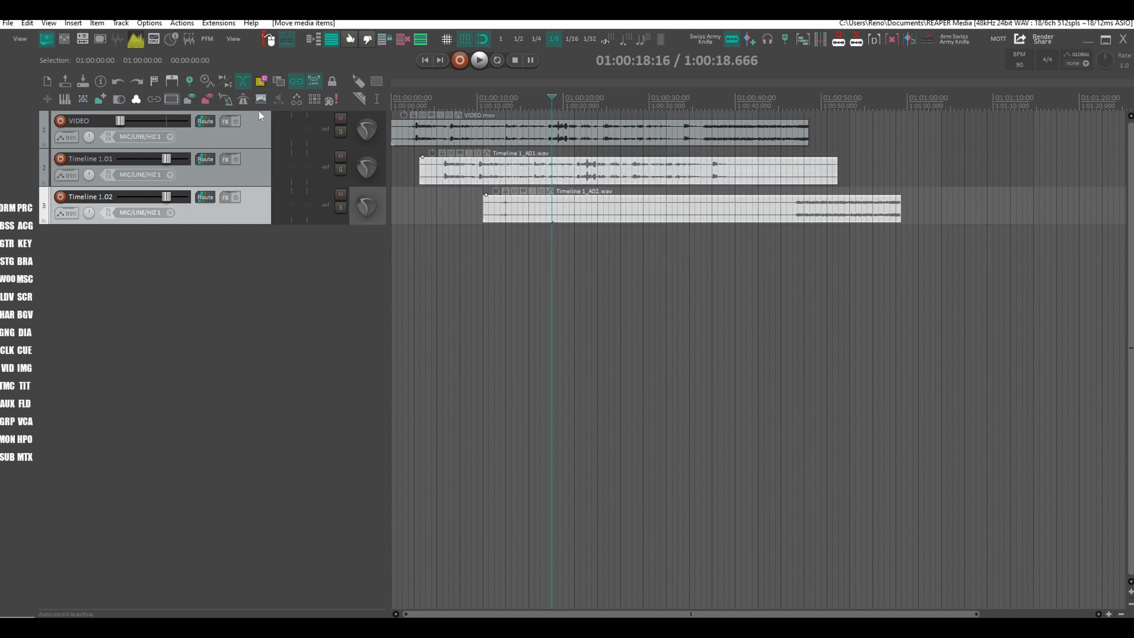
left_click(182, 22)
left_click(191, 31)
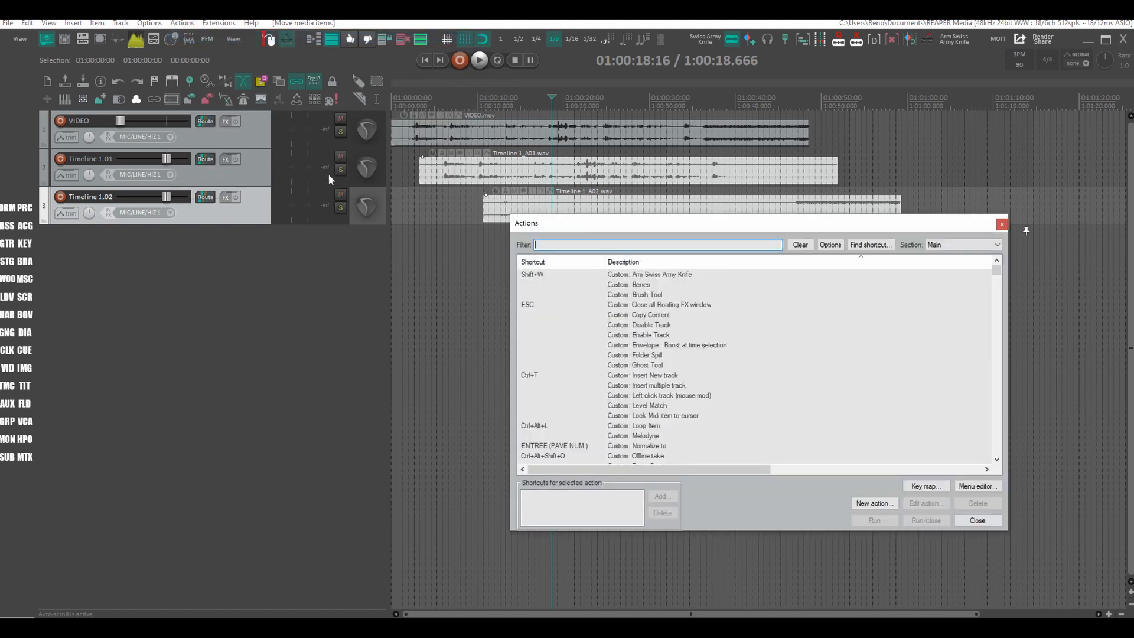
type("pref")
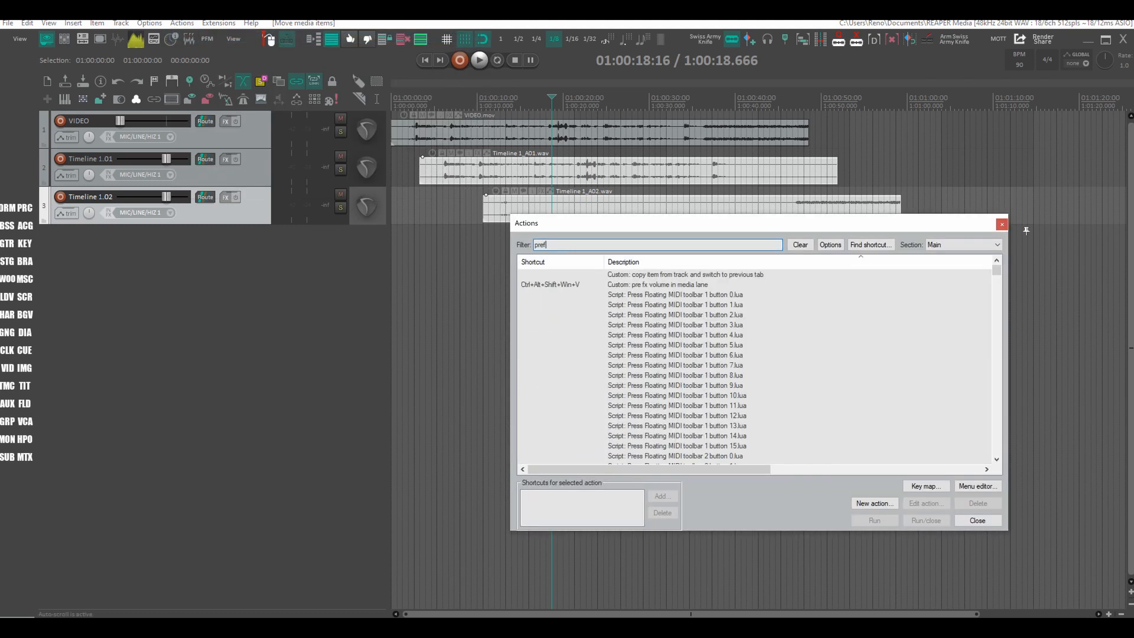
left_click(664, 276)
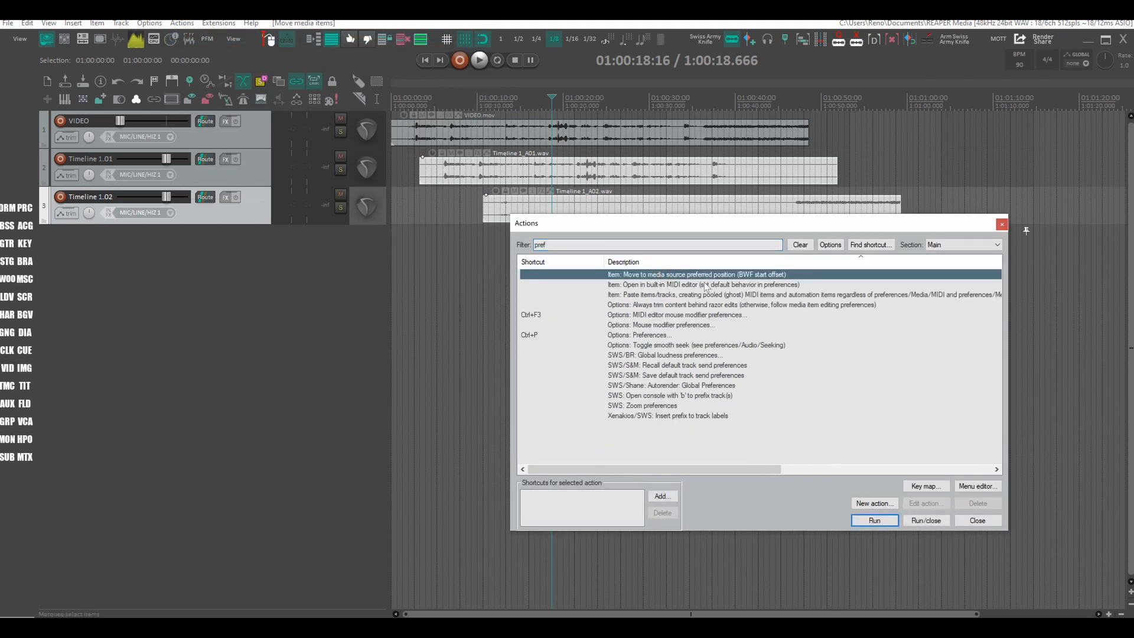
left_click(875, 521)
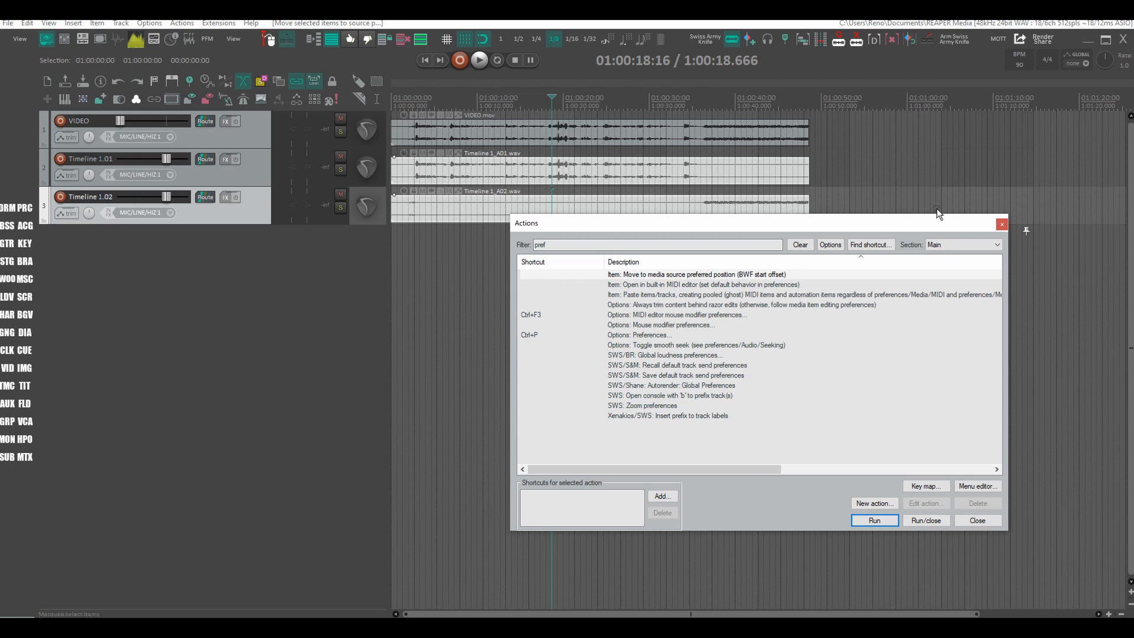
- Play the timeline at two different positions to check audio sync, and briefly view the video full screen
key("space")
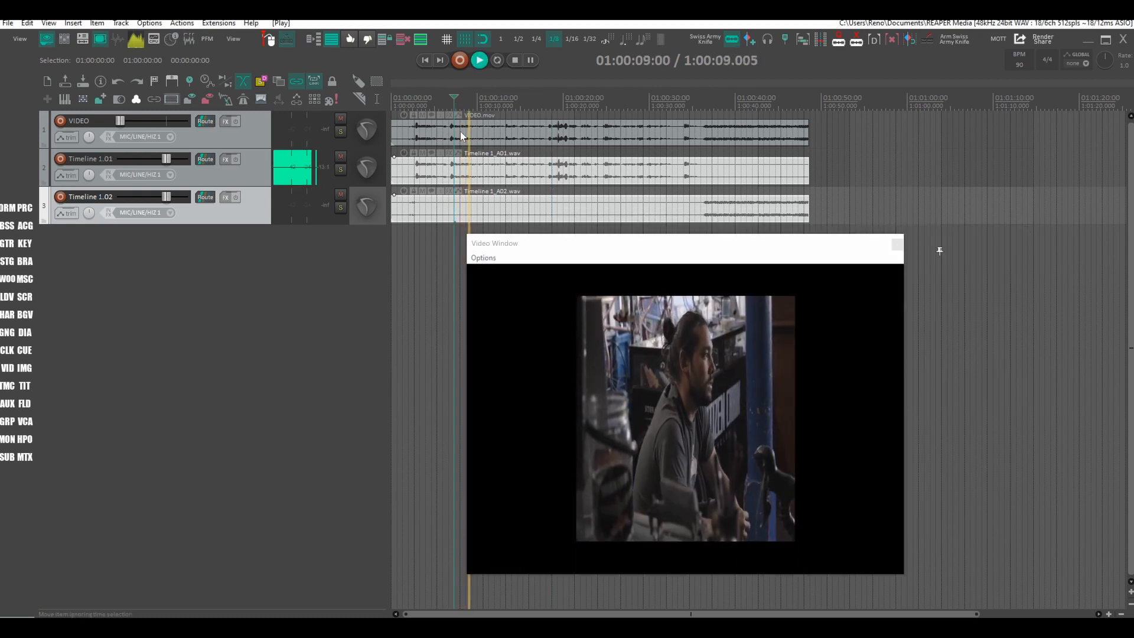
key("space")
left_click(582, 102)
key("space")
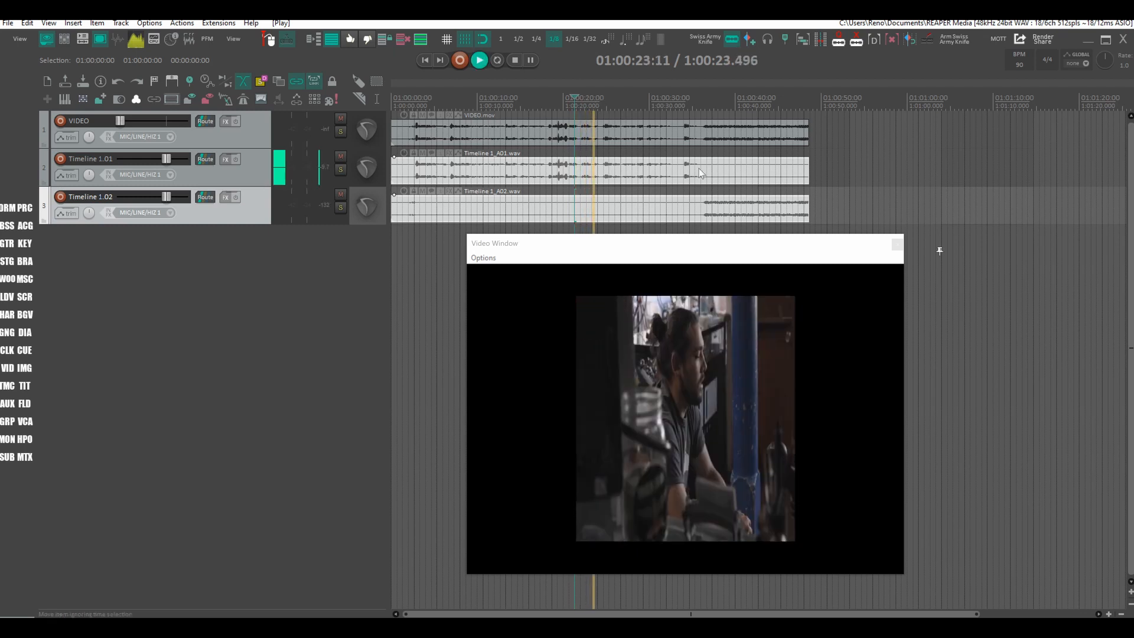
key("space")
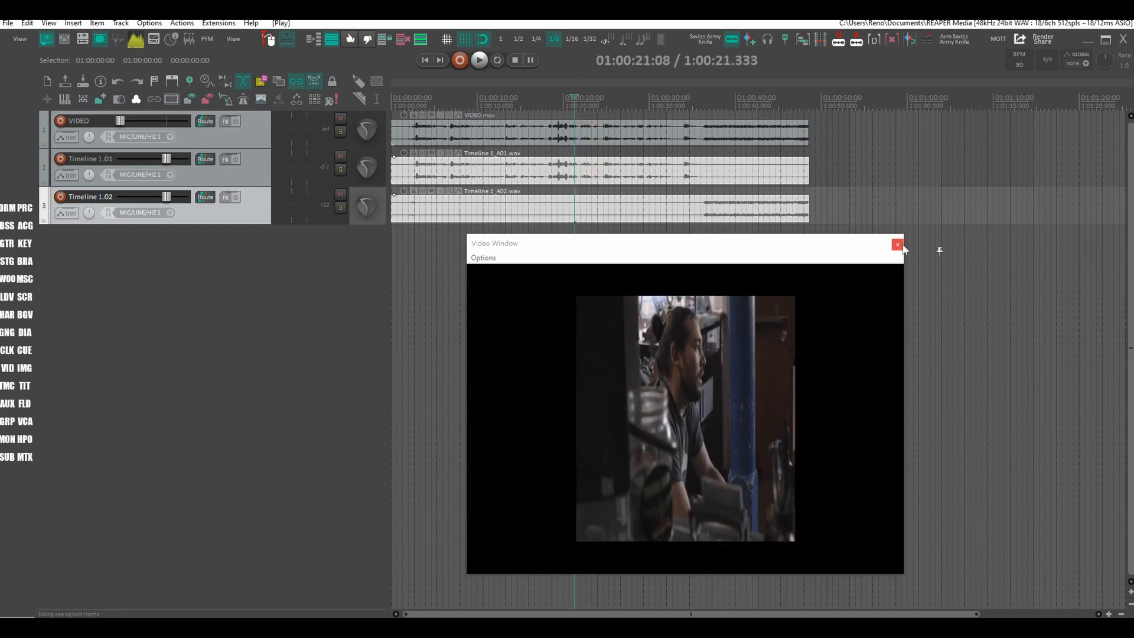
double_click(680, 339)
double_click(676, 334)
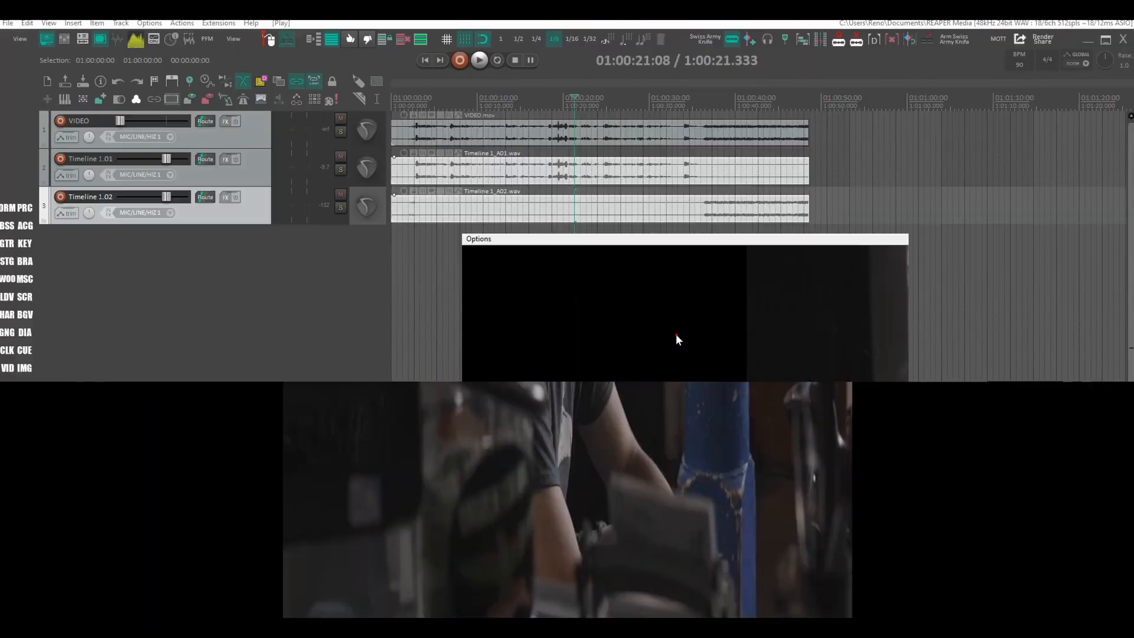
- Add a track named Loop music and create a MIDI item on it from 01:00:00:00 to 01:00:36:00, moving the video window clear
left_click_drag(780, 248, 884, 252)
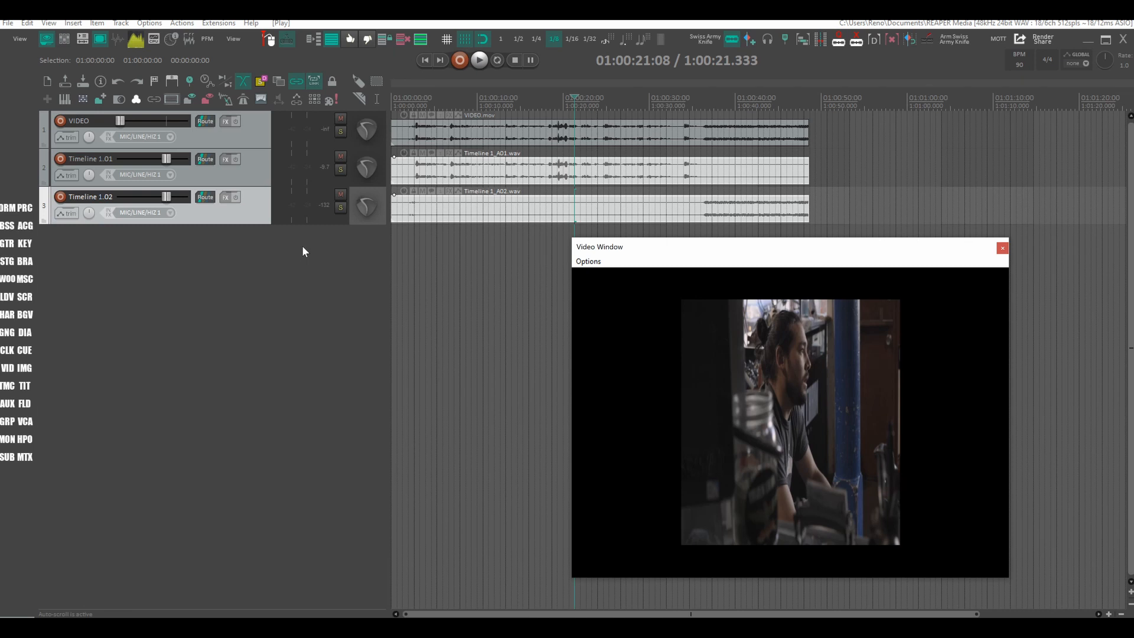
double_click(170, 250)
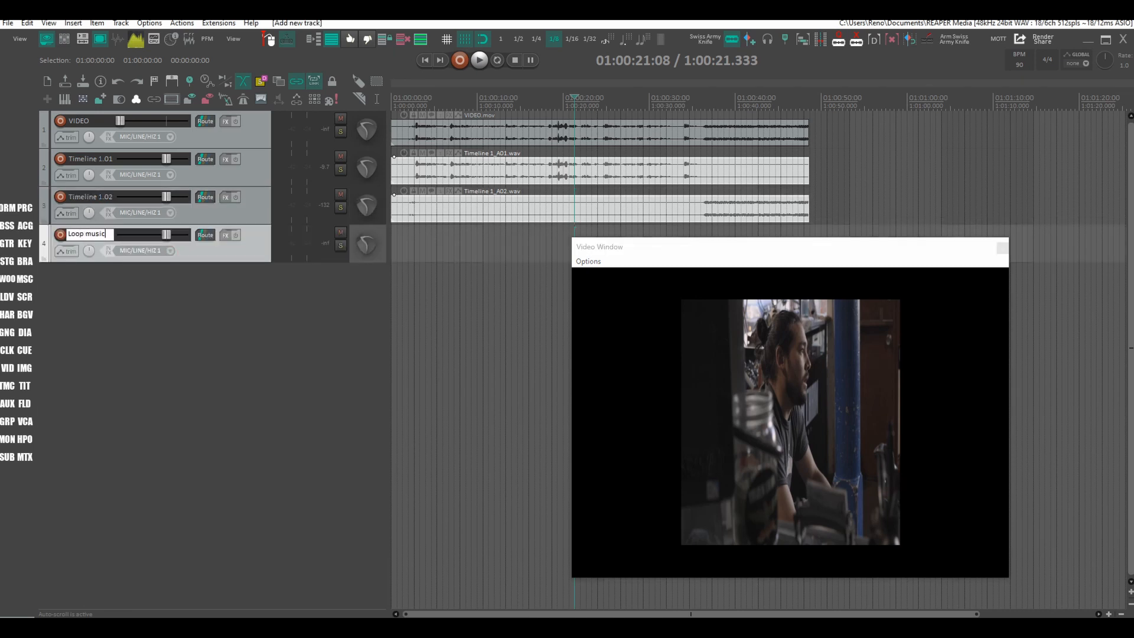
key("Return")
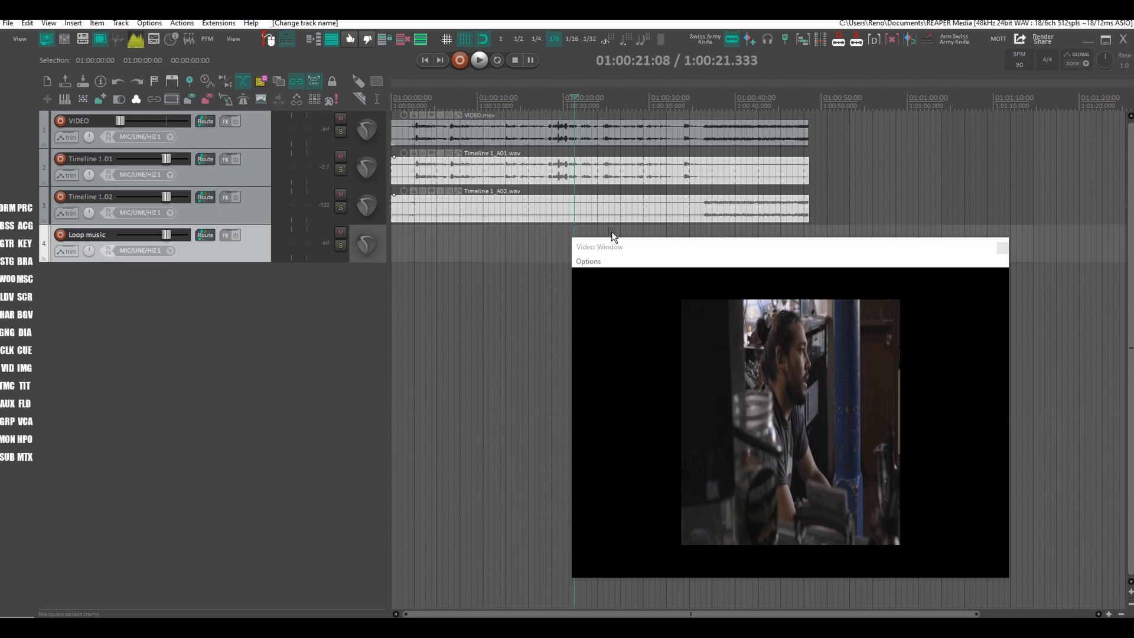
left_click_drag(658, 252, 658, 314)
left_click(702, 239)
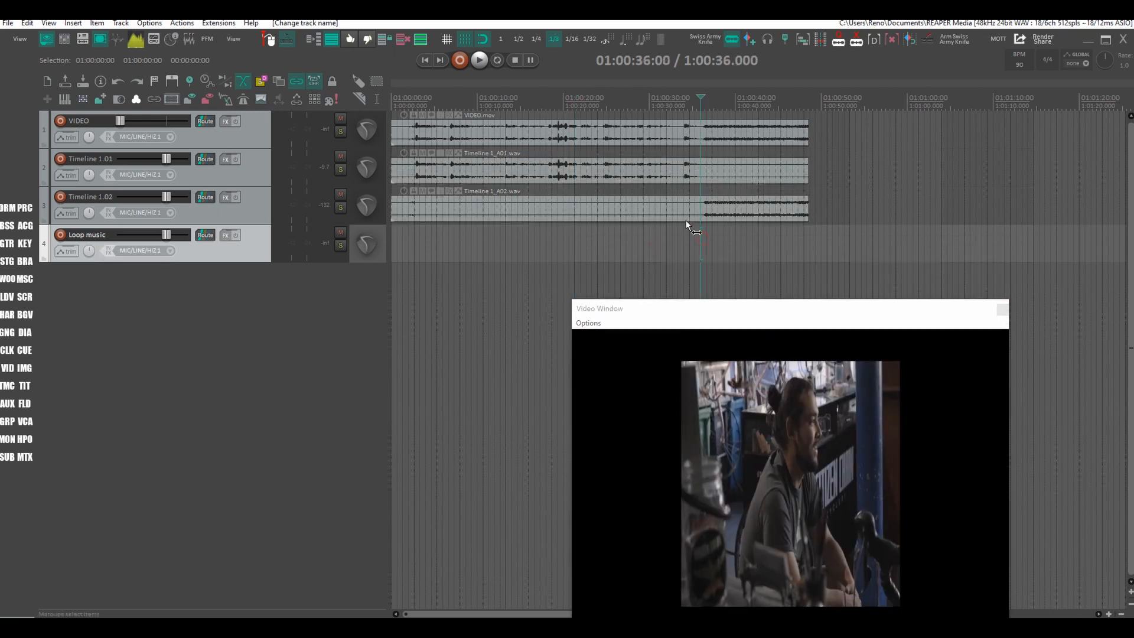
left_click_drag(702, 243, 405, 246)
- Add the Reaktor 6 instrument to the Loop music MIDI item's FX chain and load the TRK-01.ens ensemble
left_click(451, 230)
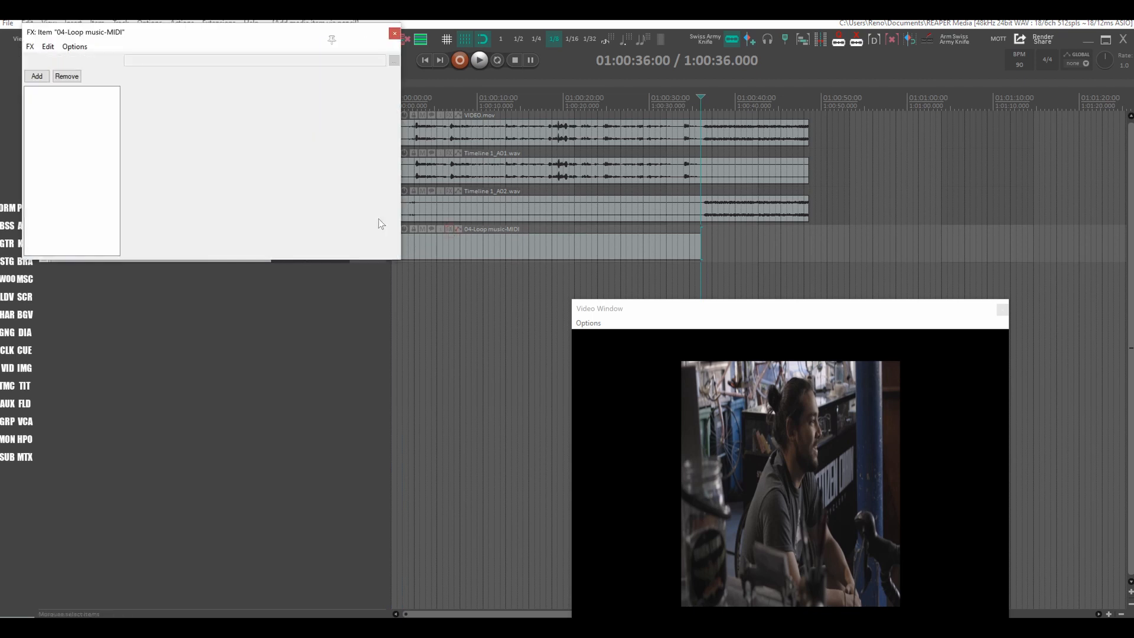
left_click(36, 77)
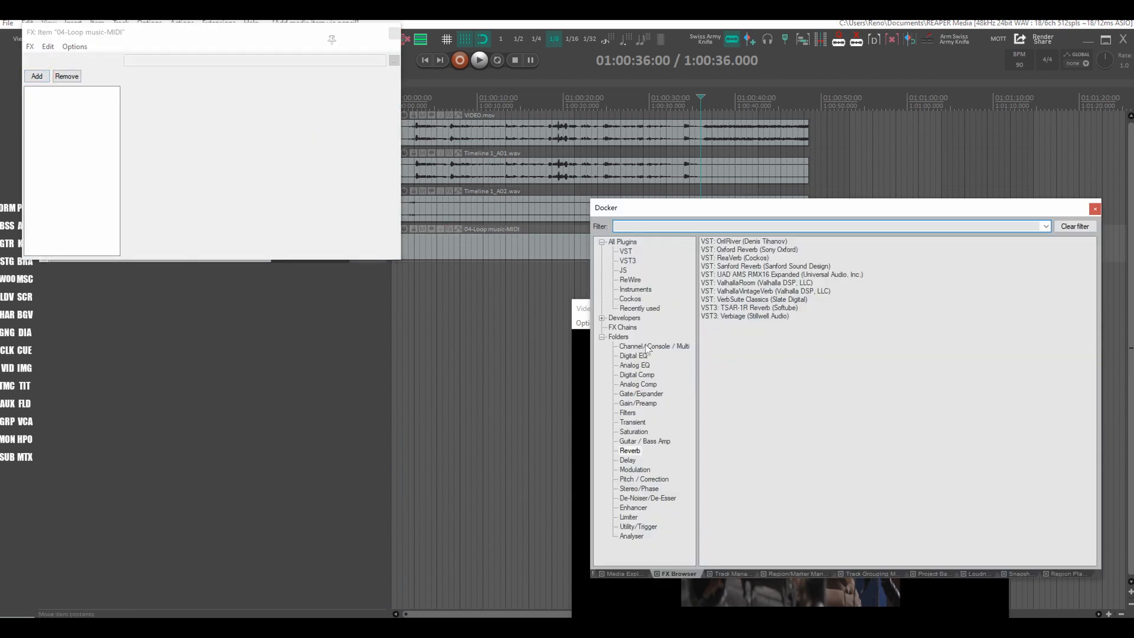
left_click(635, 288)
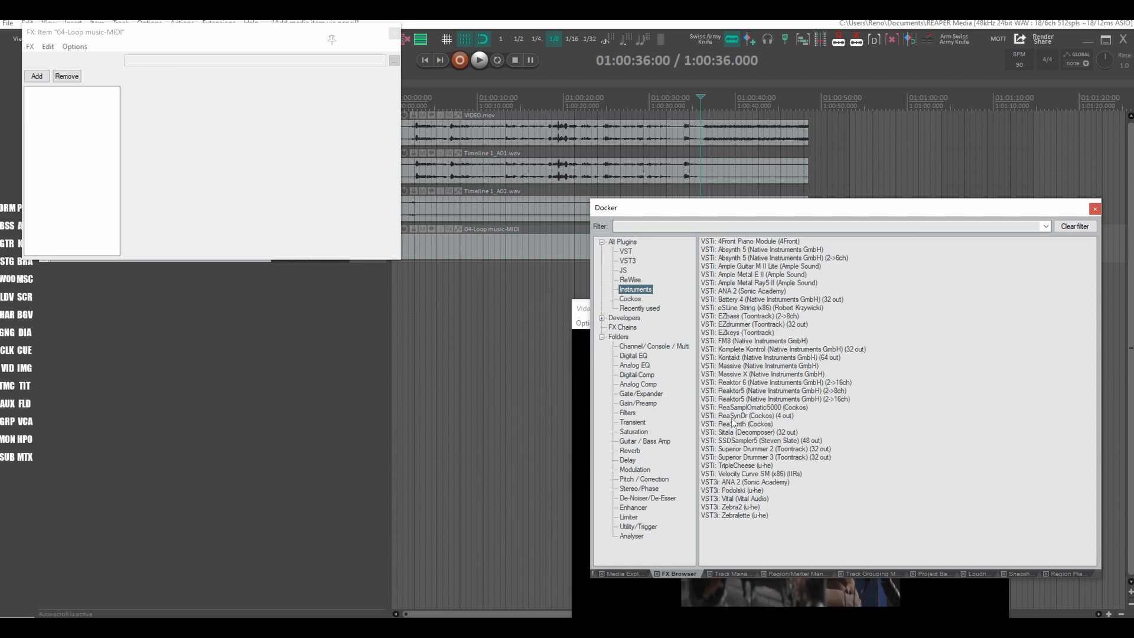
left_click_drag(744, 385, 90, 129)
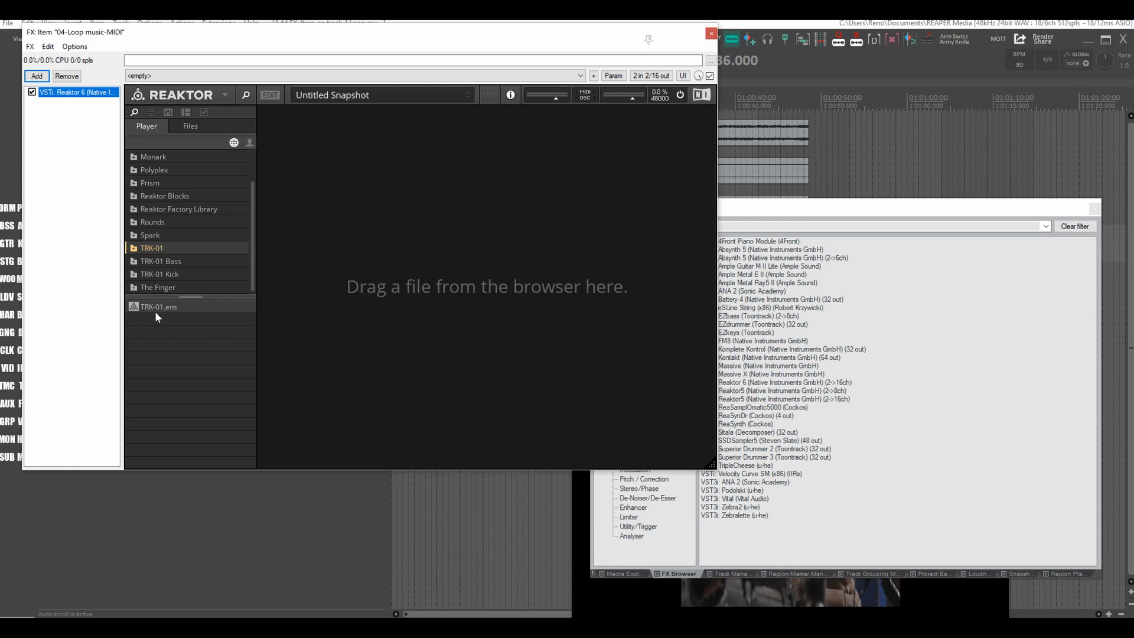
left_click_drag(157, 308, 383, 227)
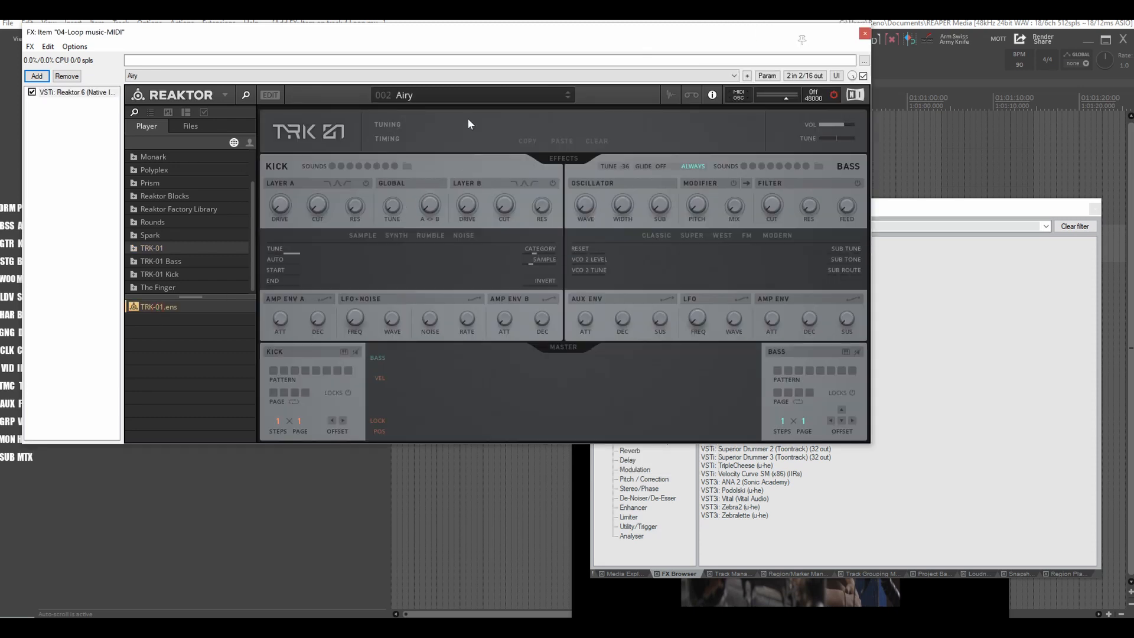
- Load the Metro Date snapshot in TRK-01 and close the item's FX chain and the FX Browser
left_click(457, 95)
mouse_move(455, 157)
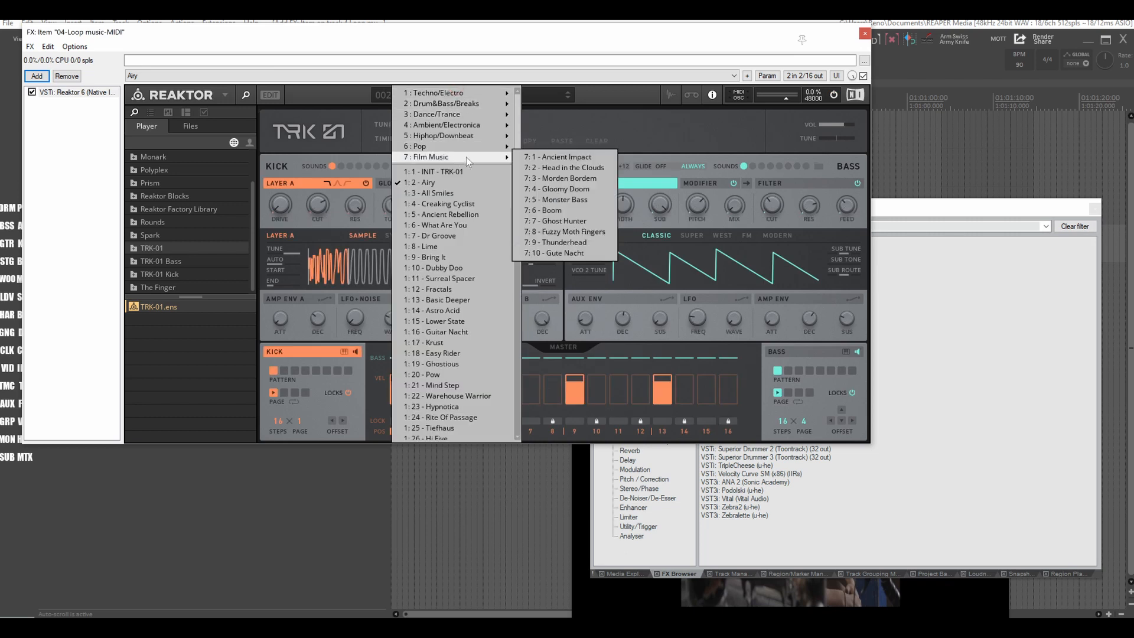
left_click(540, 168)
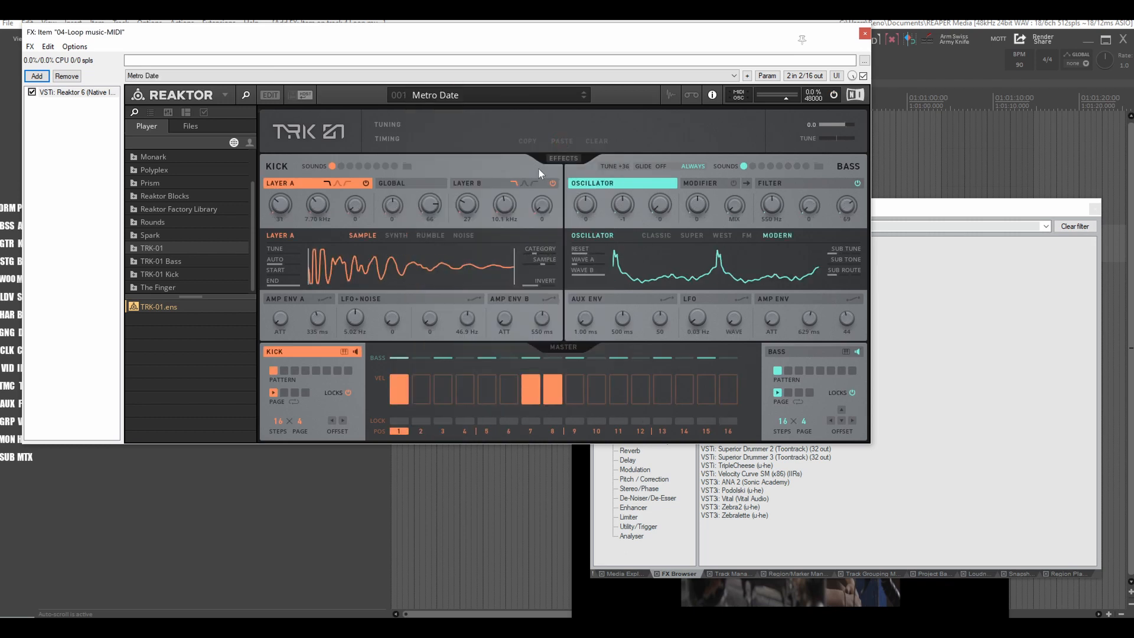
left_click(863, 34)
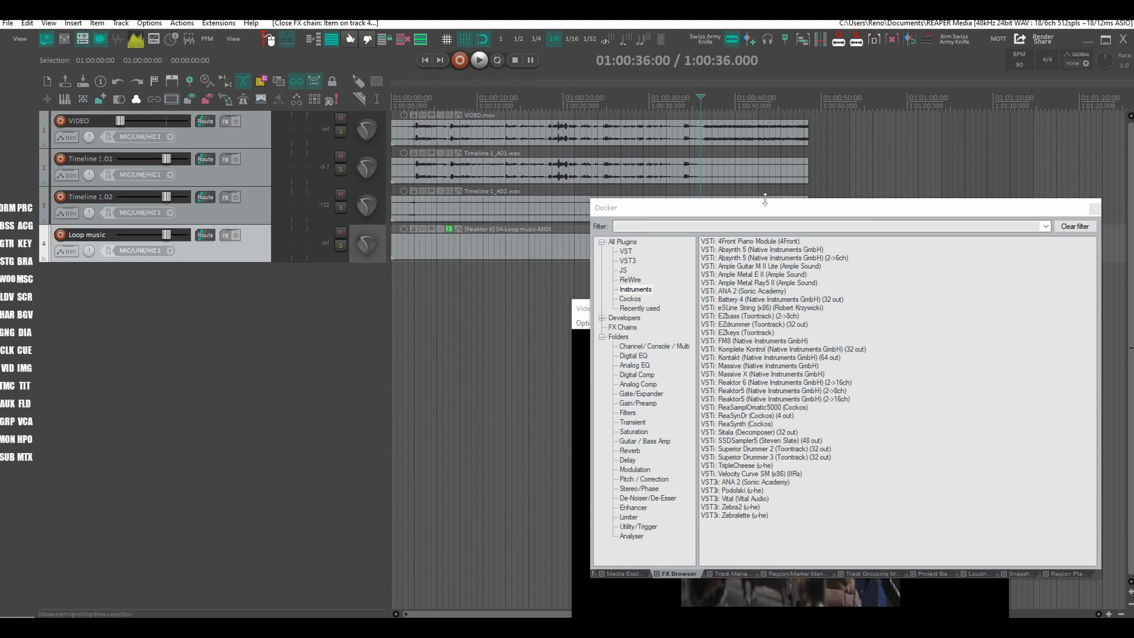
left_click(1094, 208)
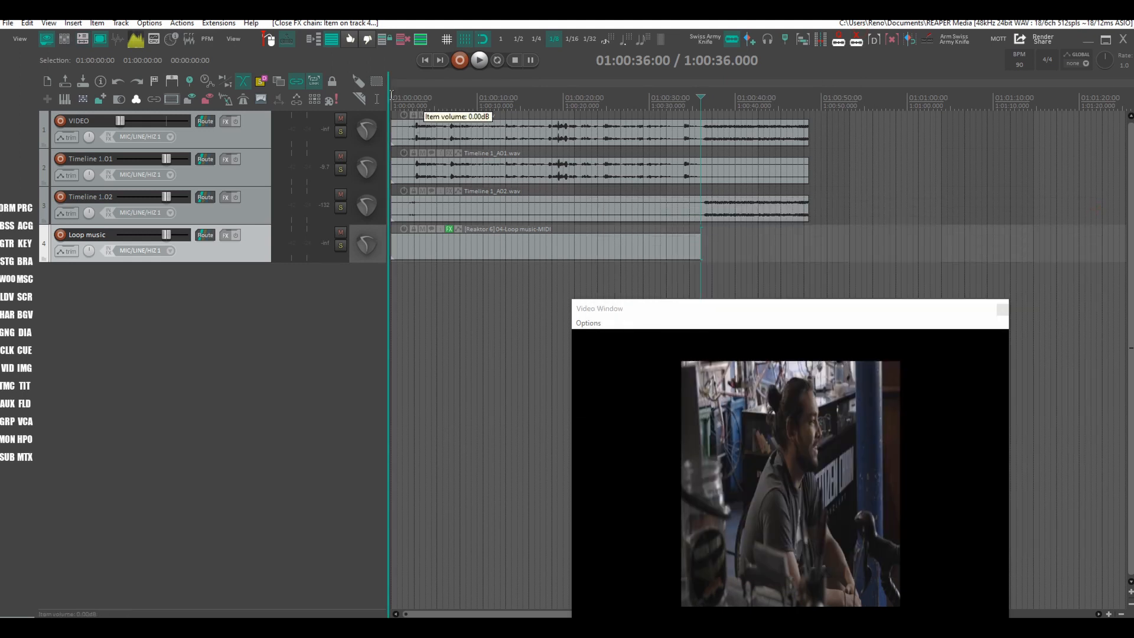
- Play the project from its start and lower the Loop music track's volume to about -7.5 dB
left_click(392, 100)
key("space")
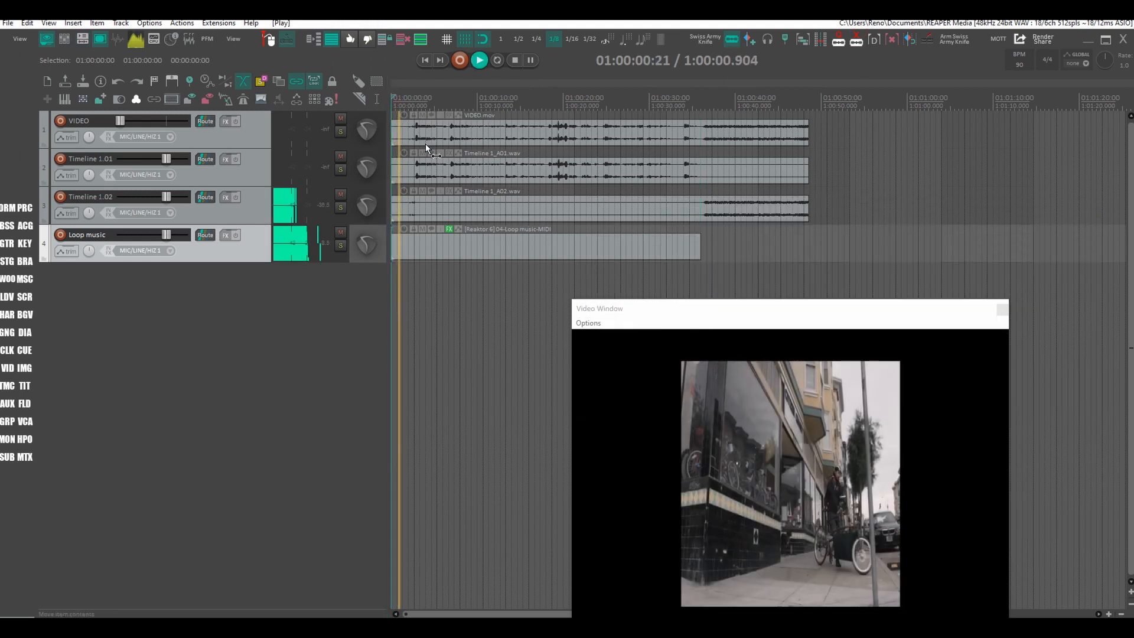
left_click_drag(167, 235, 158, 238)
key("space")
key("space")
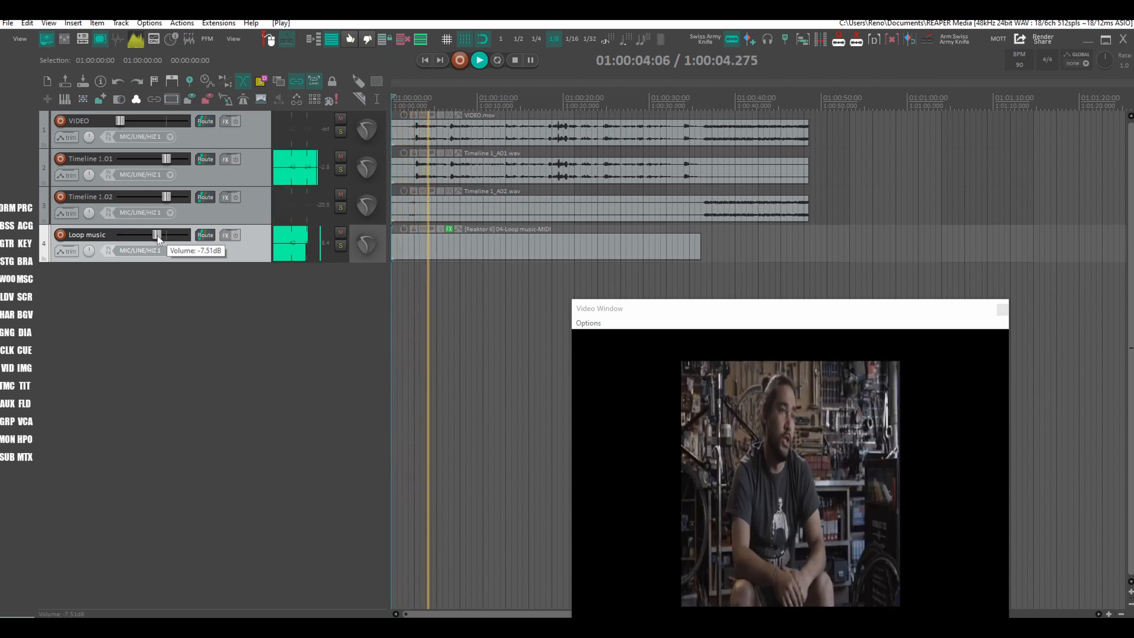
key("space")
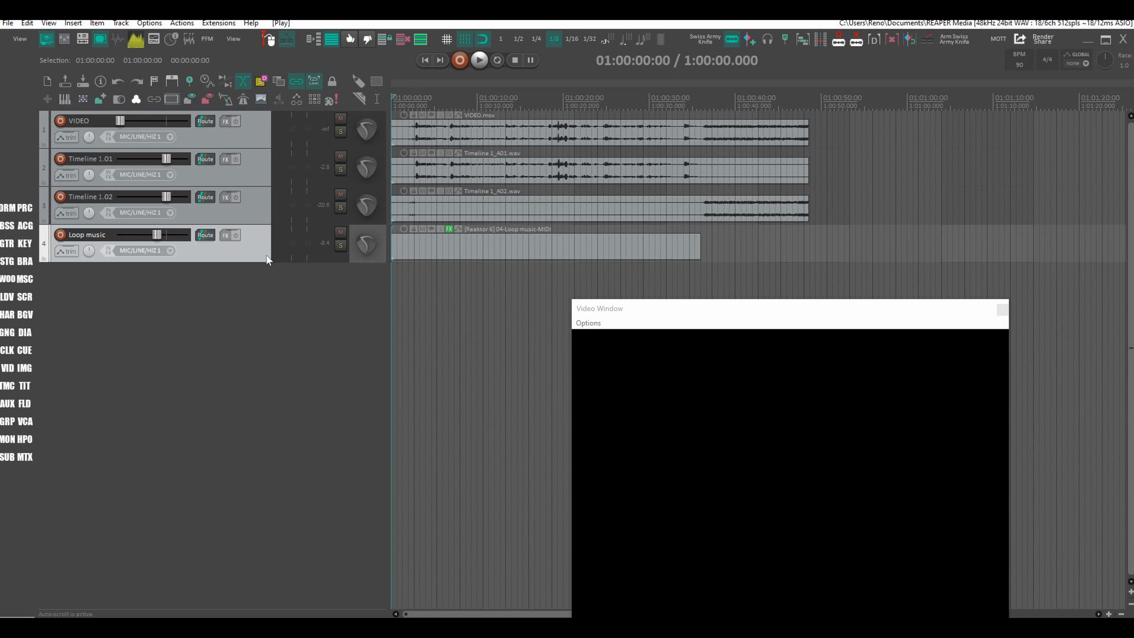
- Add ReaComp (Cockos) to the Loop music track's FX chain and close the FX Browser
left_click(225, 235)
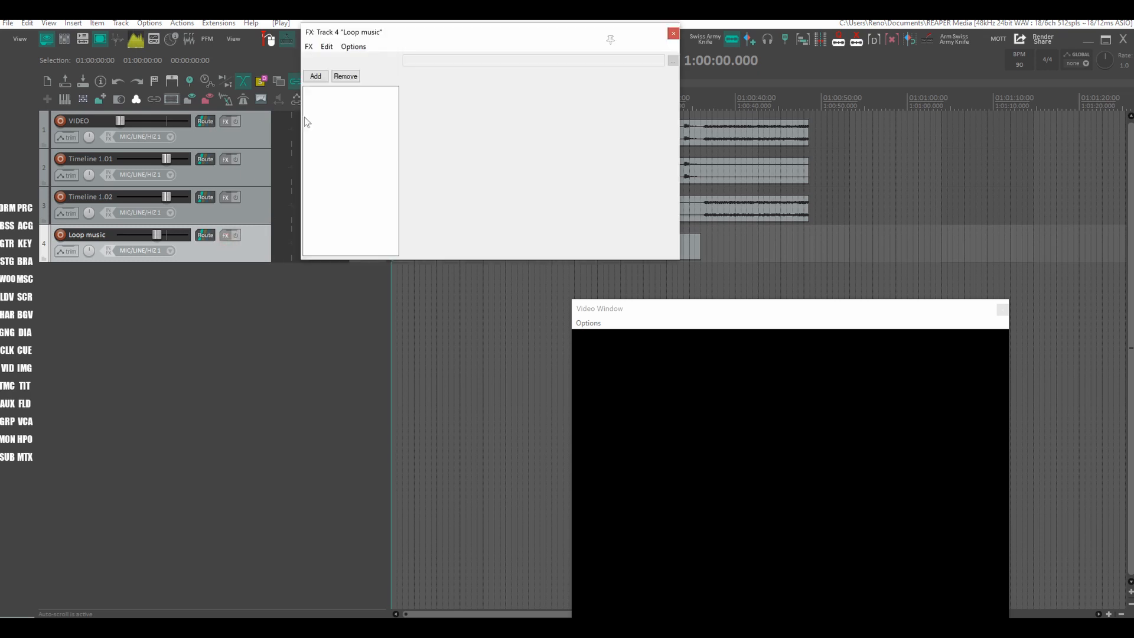
left_click(316, 76)
type("rea")
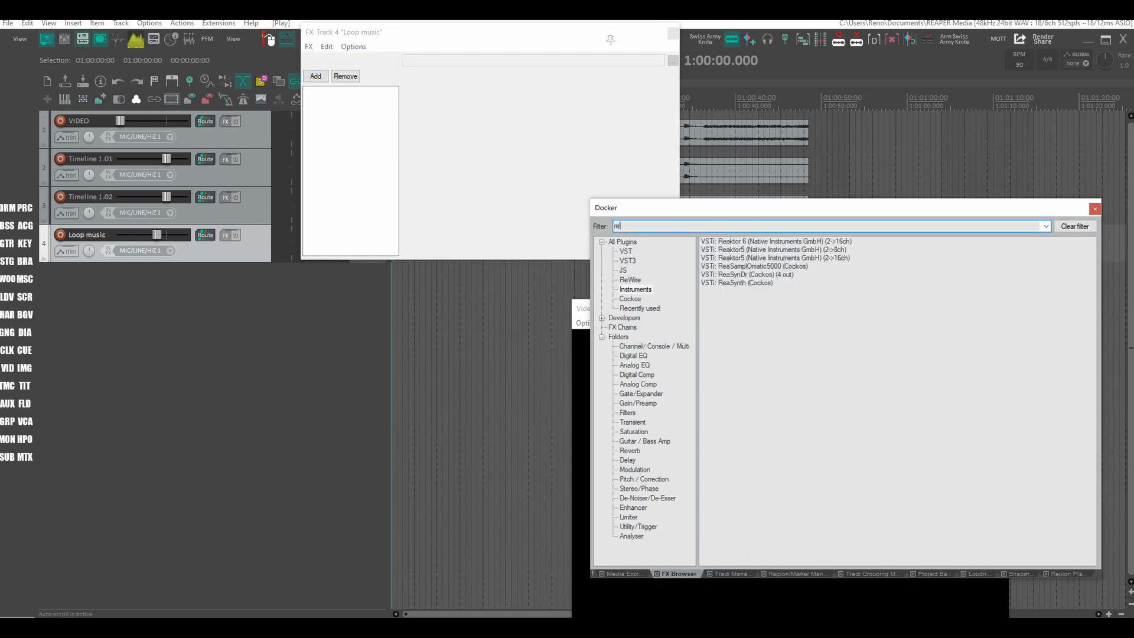
left_click(622, 242)
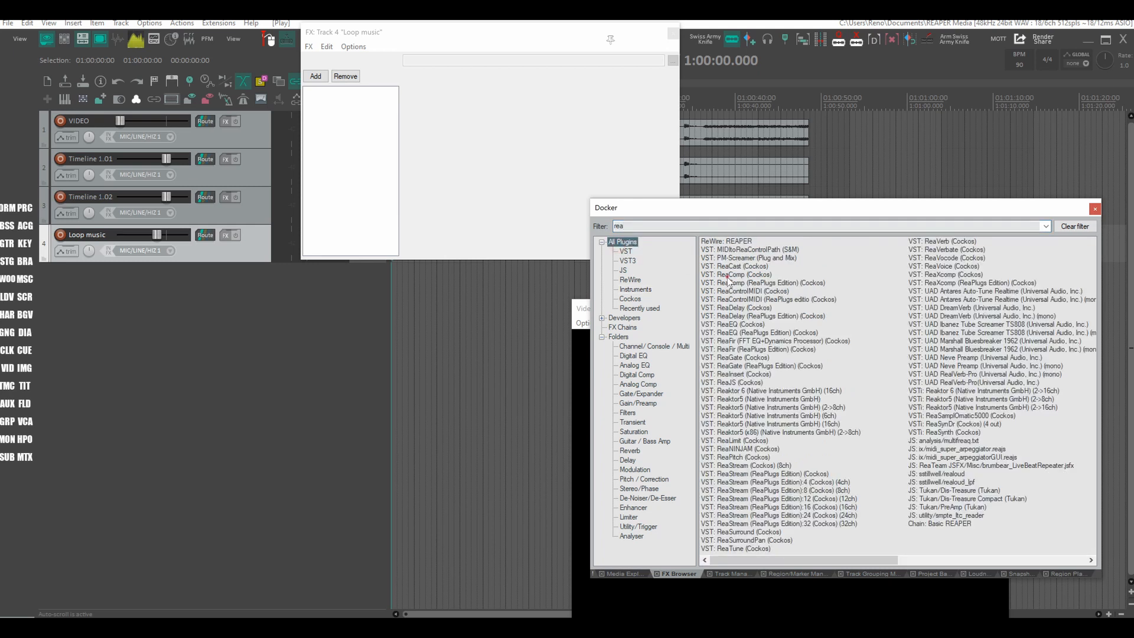
left_click_drag(728, 275, 385, 177)
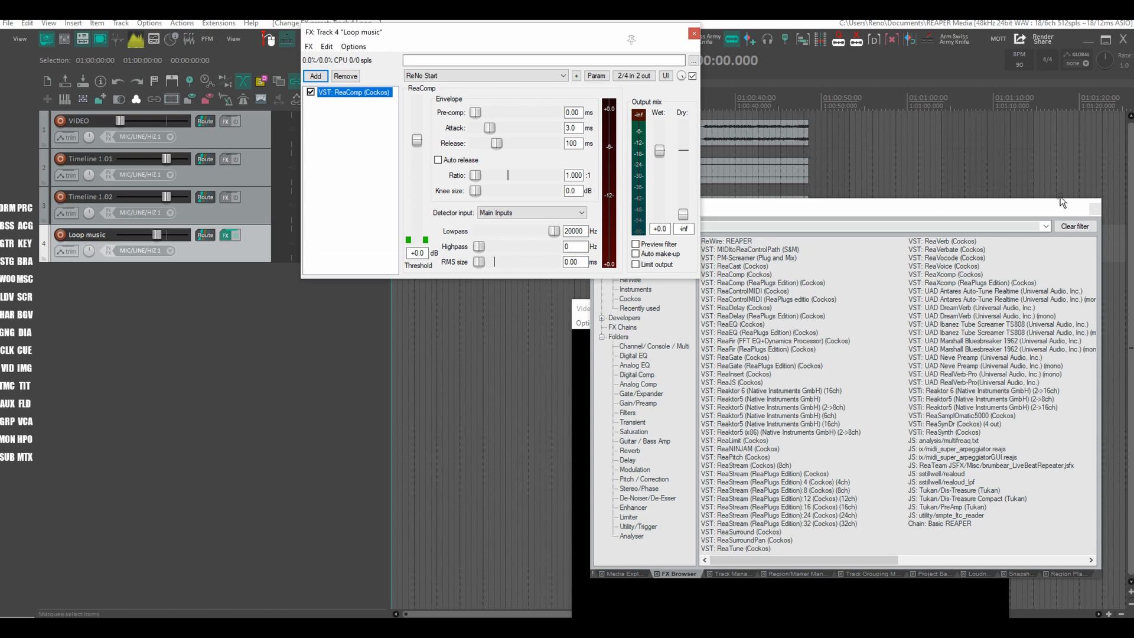
left_click(1094, 207)
- Move the FX and video windows away from the tracks and set ReaComp's detector input to Auxiliary Inputs
left_click_drag(567, 28, 856, 92)
left_click_drag(580, 307, 578, 379)
left_click(807, 278)
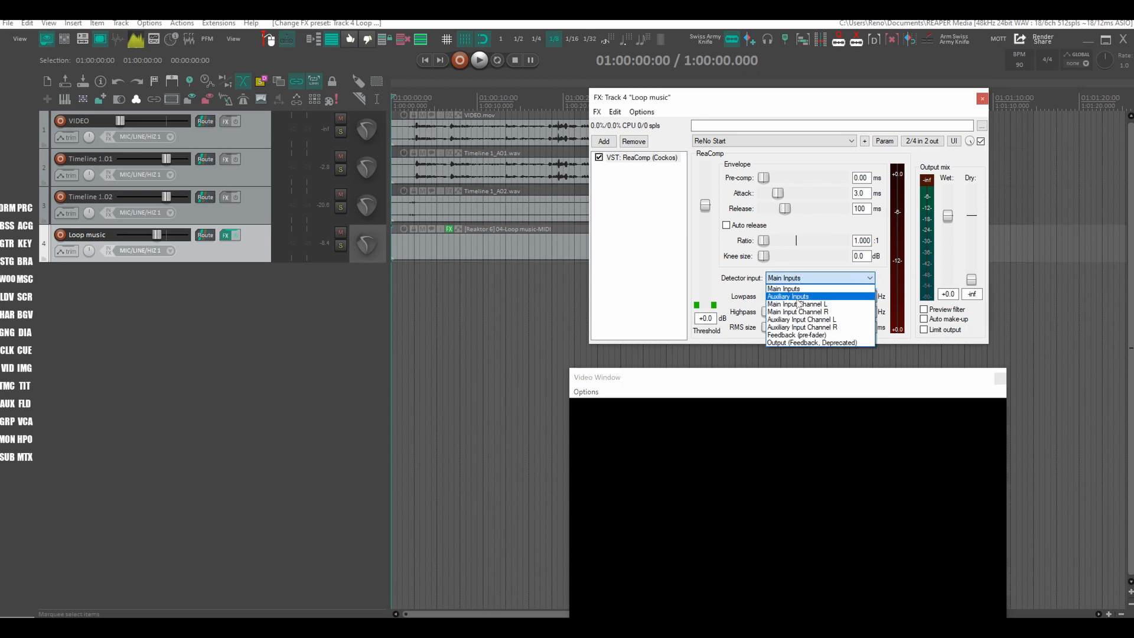
left_click(797, 297)
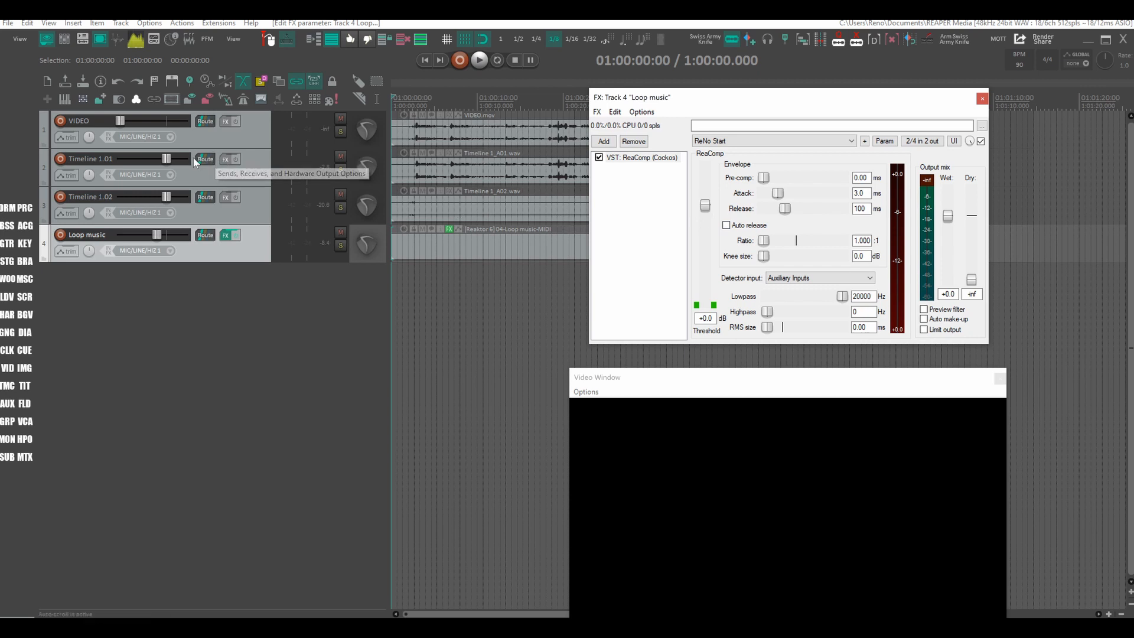
- Rename the Timeline 1.01 track as ITW and the Timeline 1.02 track as B ROOL
double_click(89, 158)
key("BackSpace")
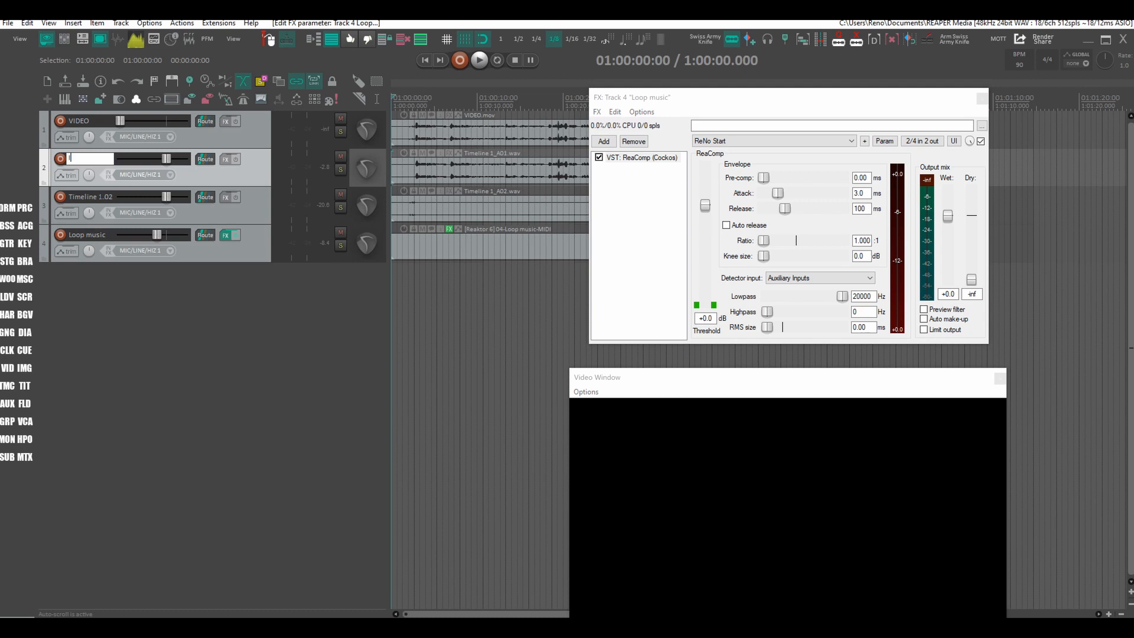
type("ITW")
double_click(77, 201)
type("B ROOL")
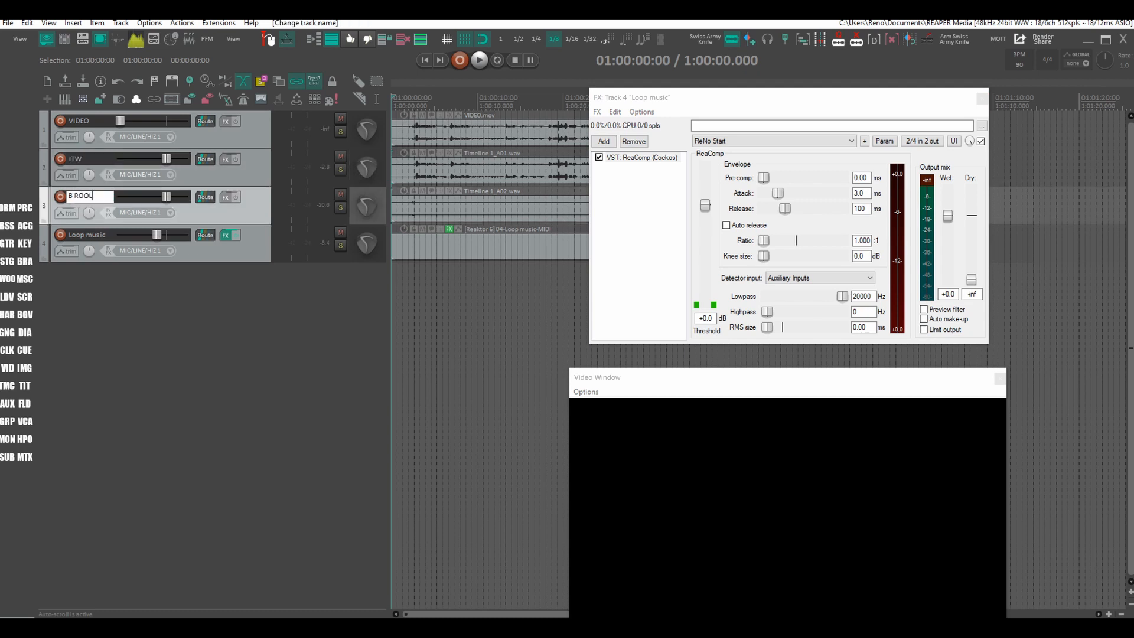
key("Return")
- Send the ITW track to channels 3/4 of the Loop music track's ReaComp and set the send to Pre-Fader (Post-FX)
left_click_drag(821, 228, 821, 229)
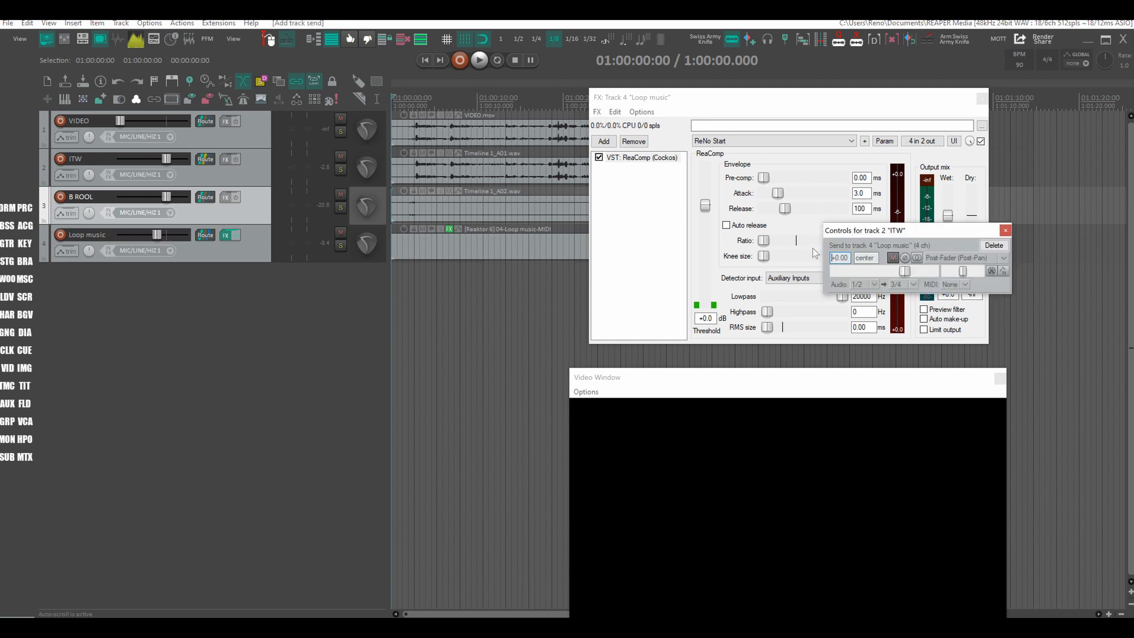
left_click(935, 263)
left_click(954, 284)
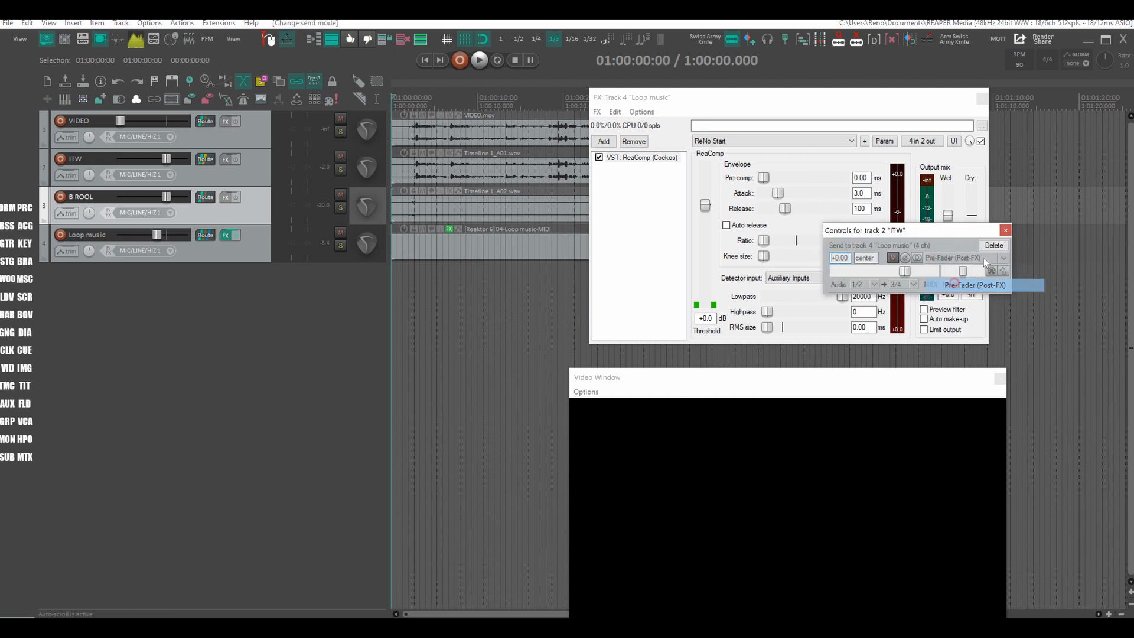
- Close the ITW send controls and set ReaComp's release to 500 ms, ratio to 3:1 and knee size to about 4 dB
left_click(1006, 231)
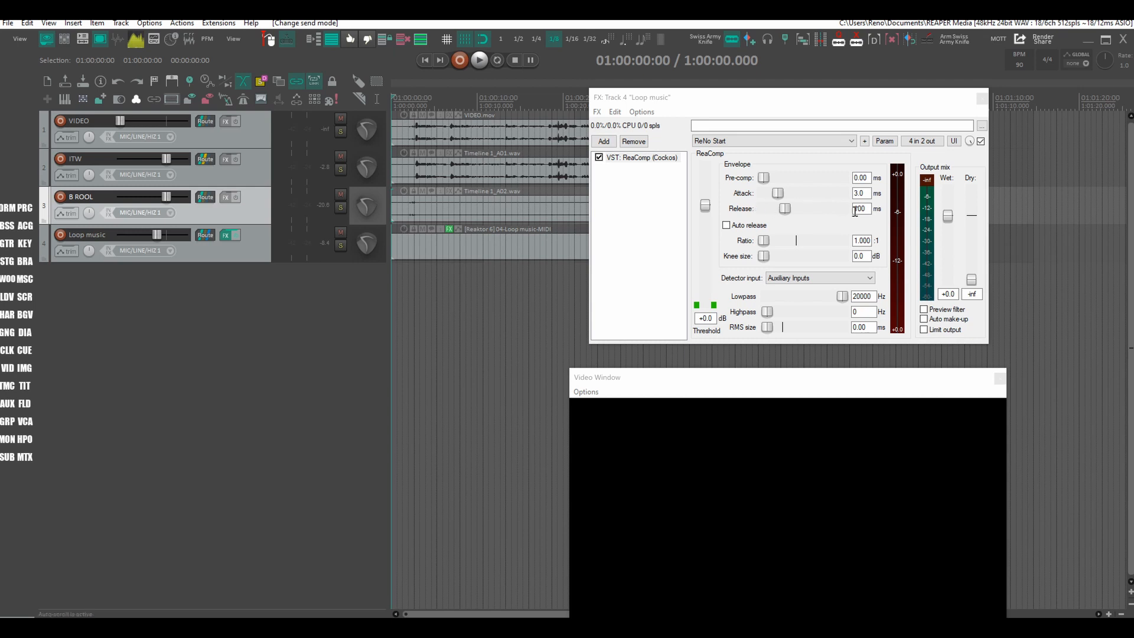
left_click(854, 240)
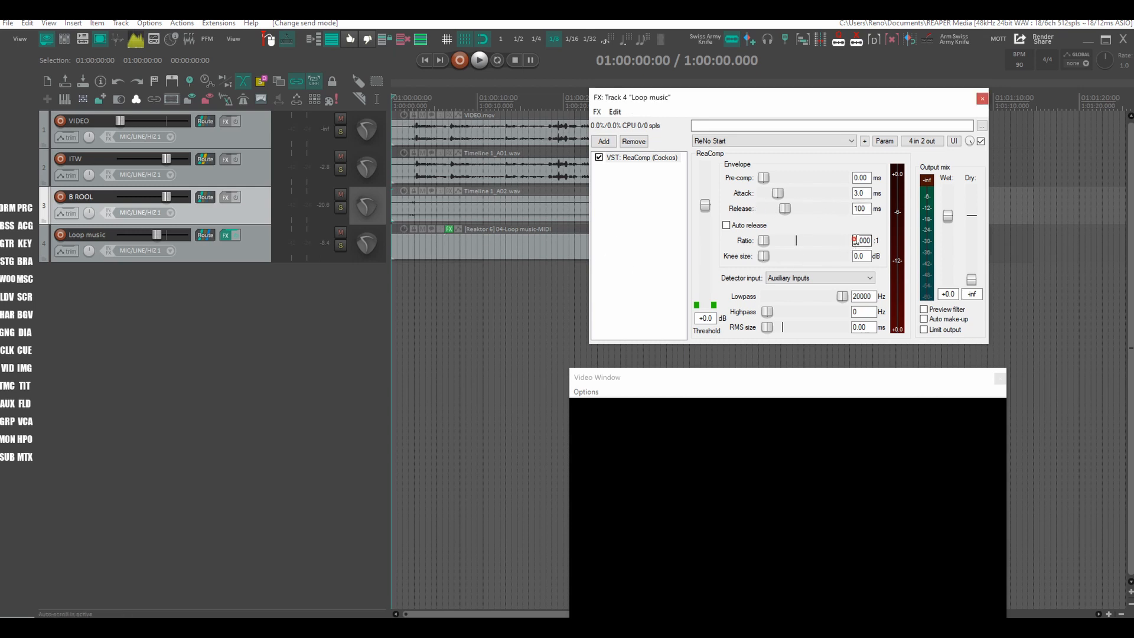
key("Return")
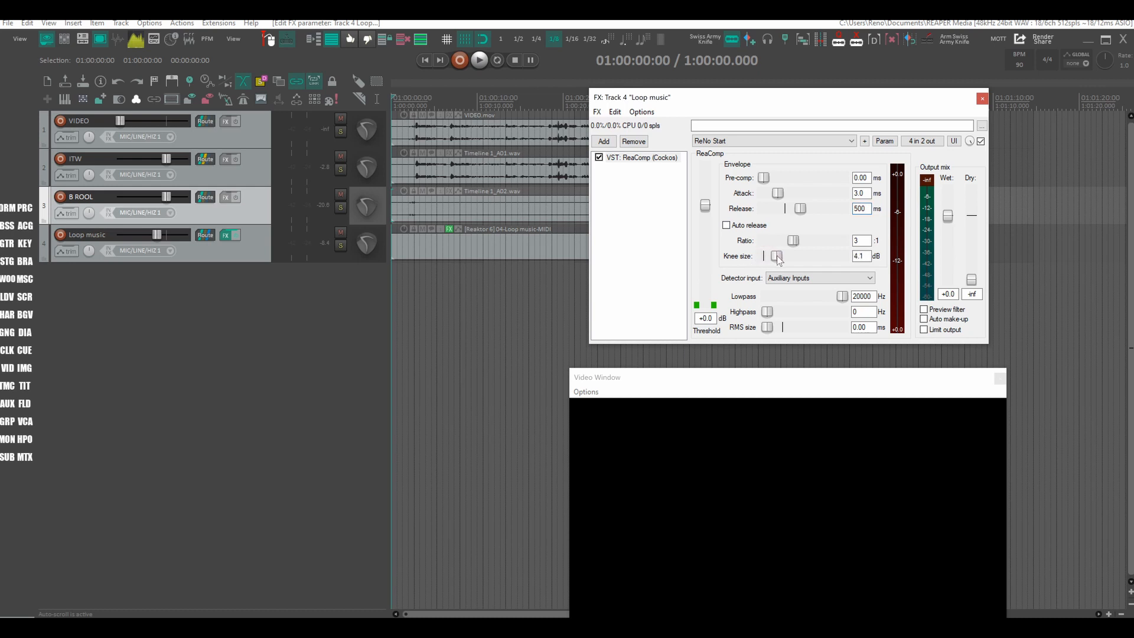
- Lower ReaComp's threshold to about -29.1 dB, play back the ducking, and close the FX and video windows
left_click_drag(702, 213, 703, 247)
key("space")
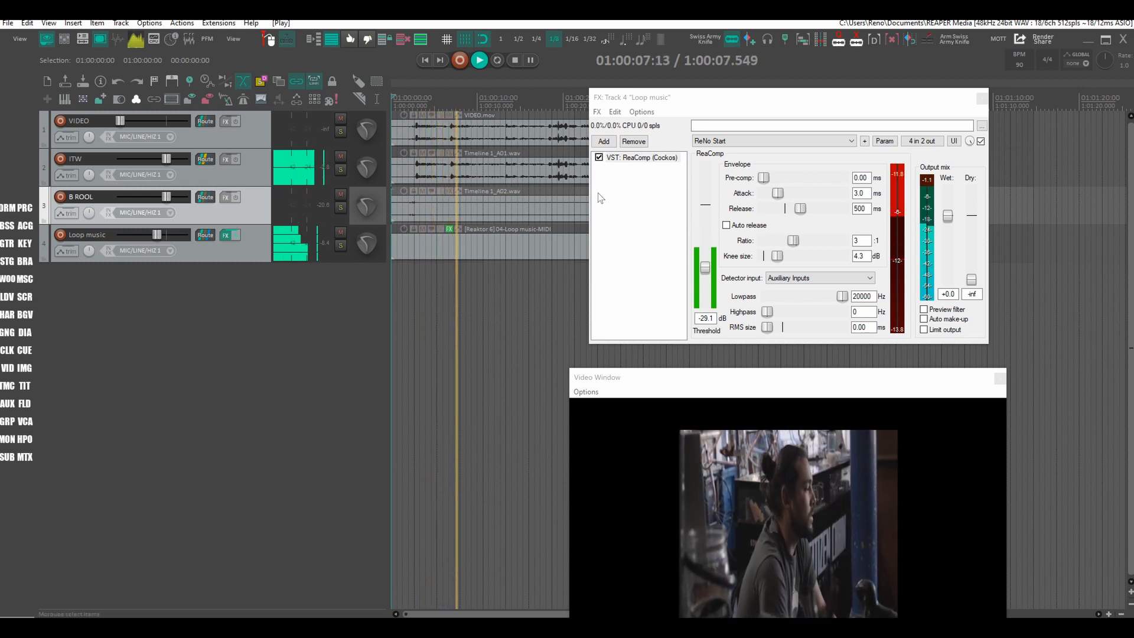
key("space")
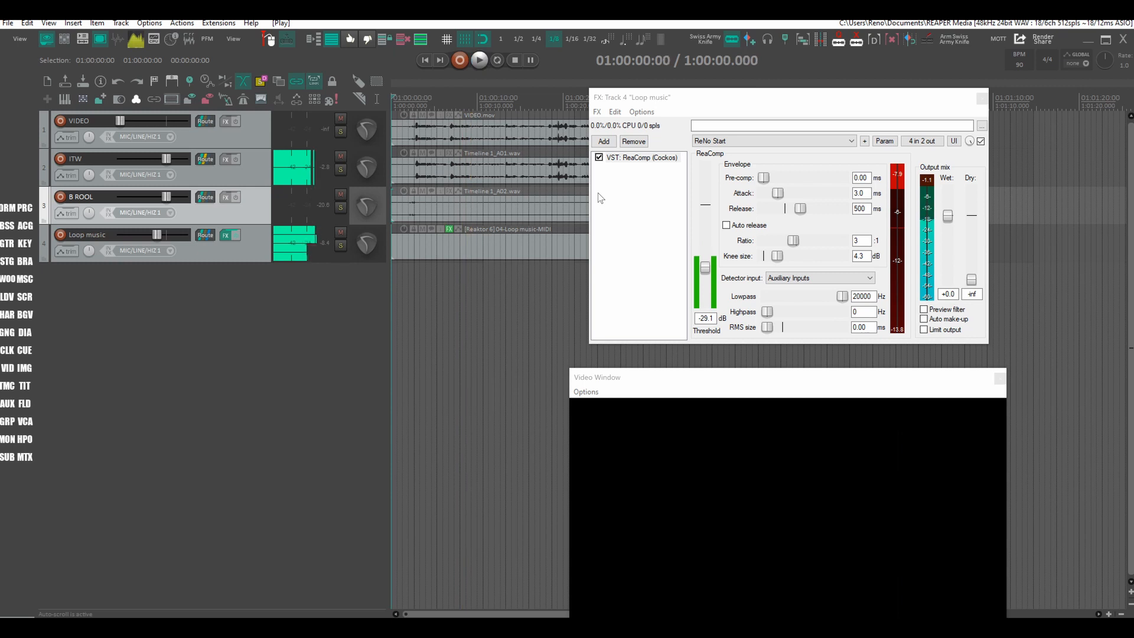
left_click(982, 99)
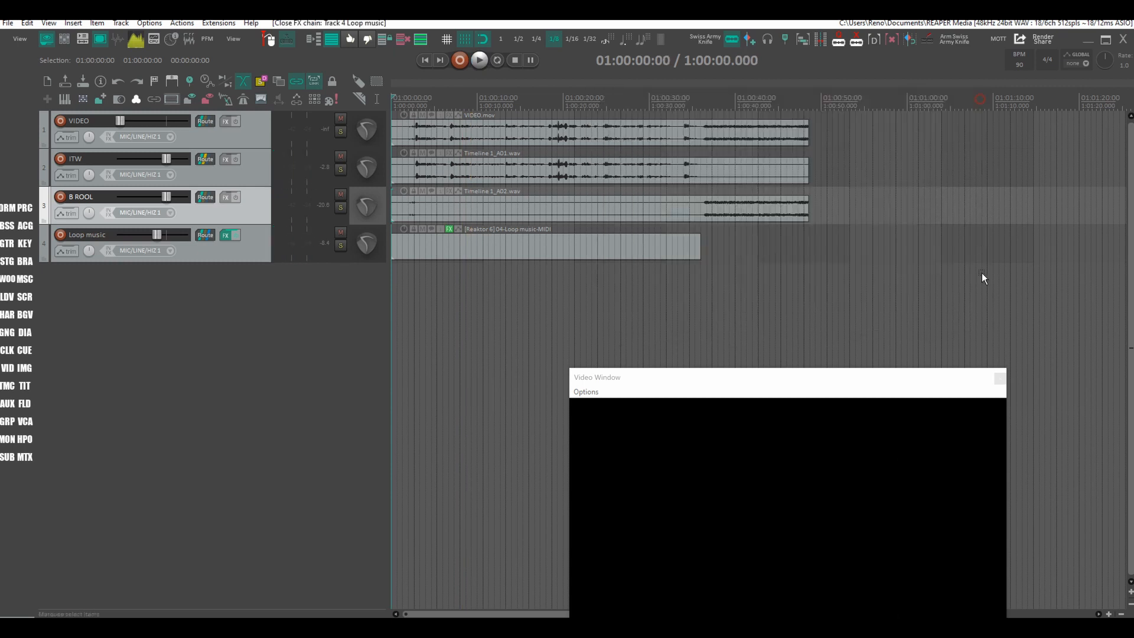
left_click(999, 378)
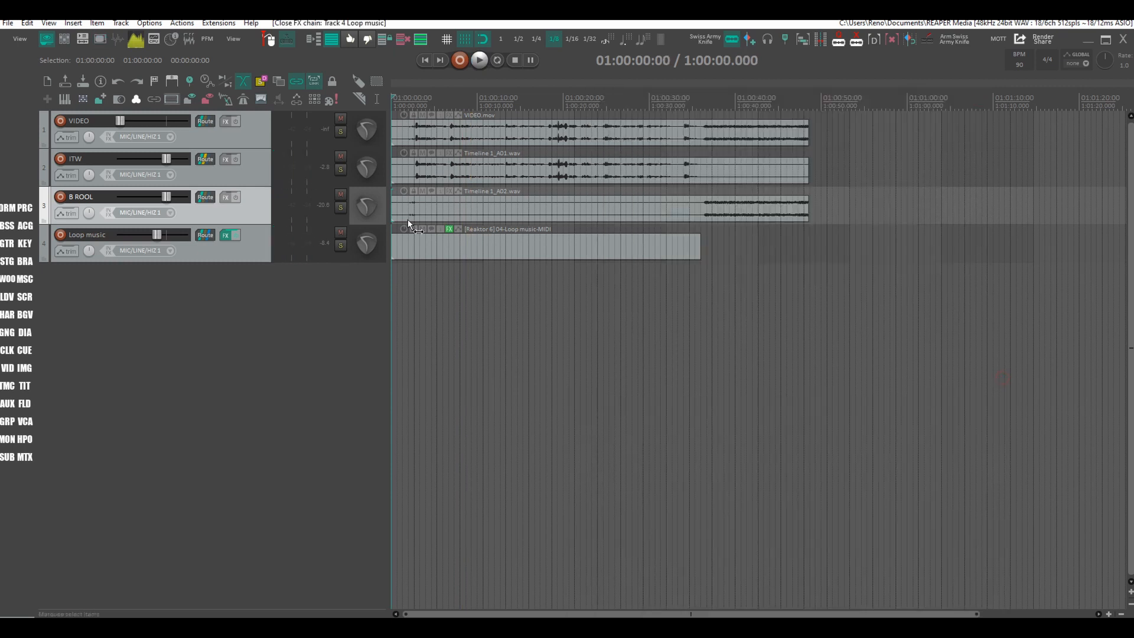
- Add the Pro-C2 compressor to the ITW track's FX chain
left_click(224, 159)
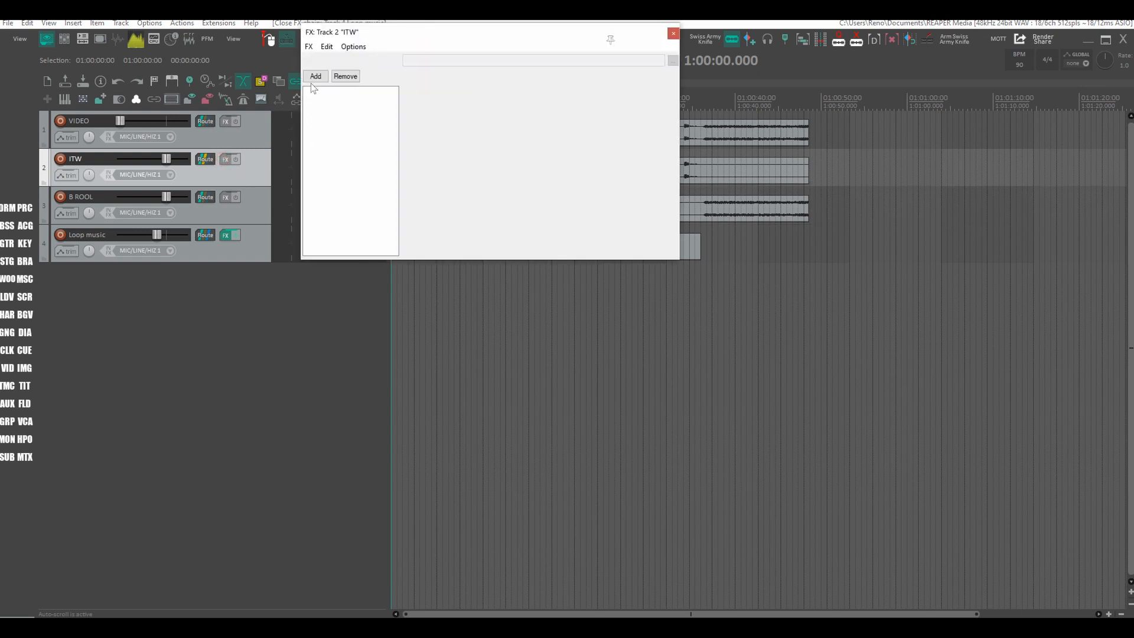
left_click(315, 76)
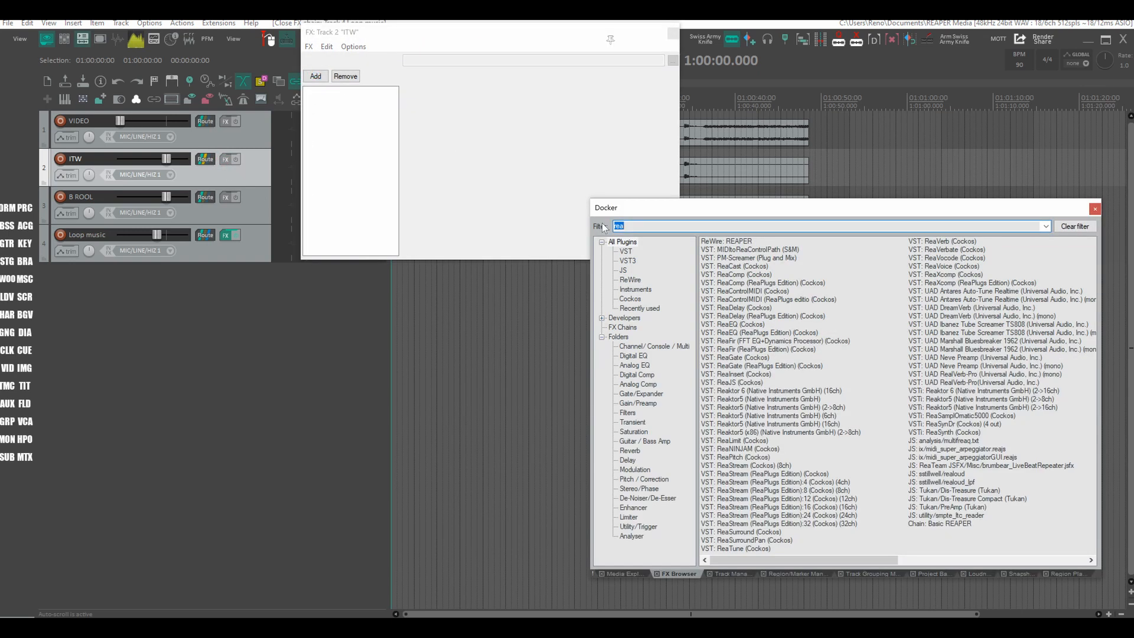
type("c")
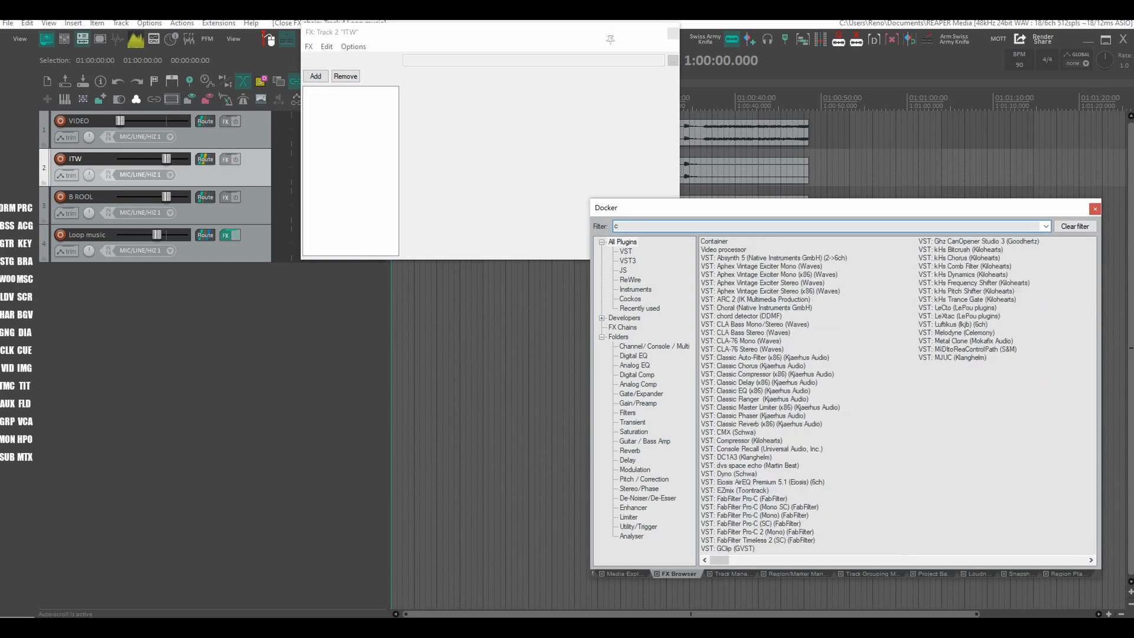
type("2")
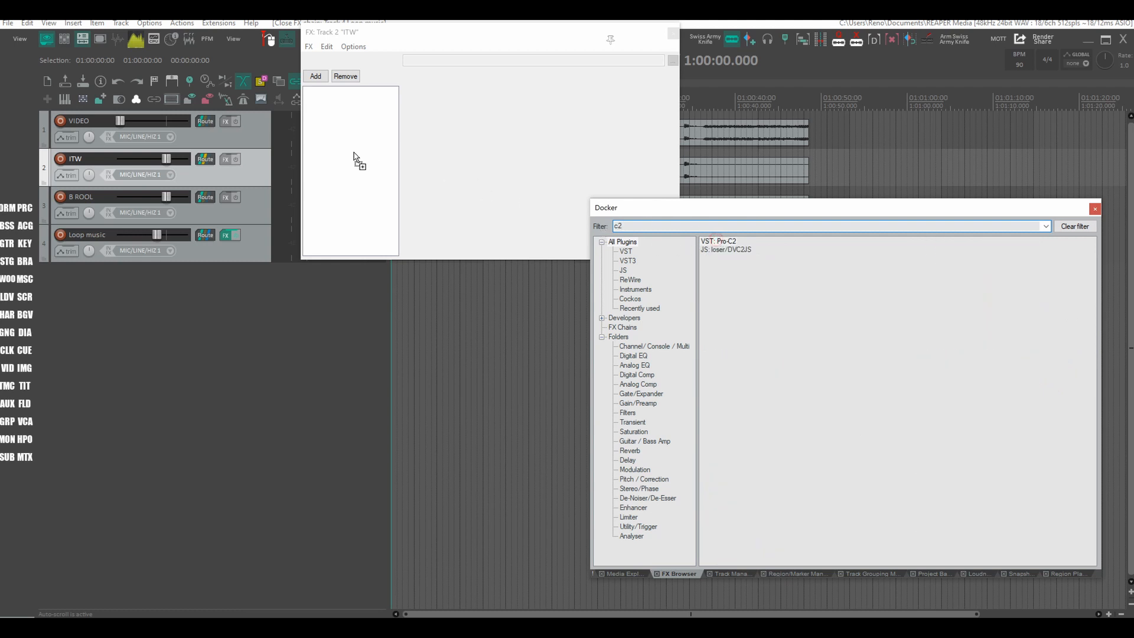
left_click_drag(356, 158, 354, 157)
- Set Pro-C2 to the Vocal style, then lower its threshold and raise its wet gain while playing the interview
left_click(651, 402)
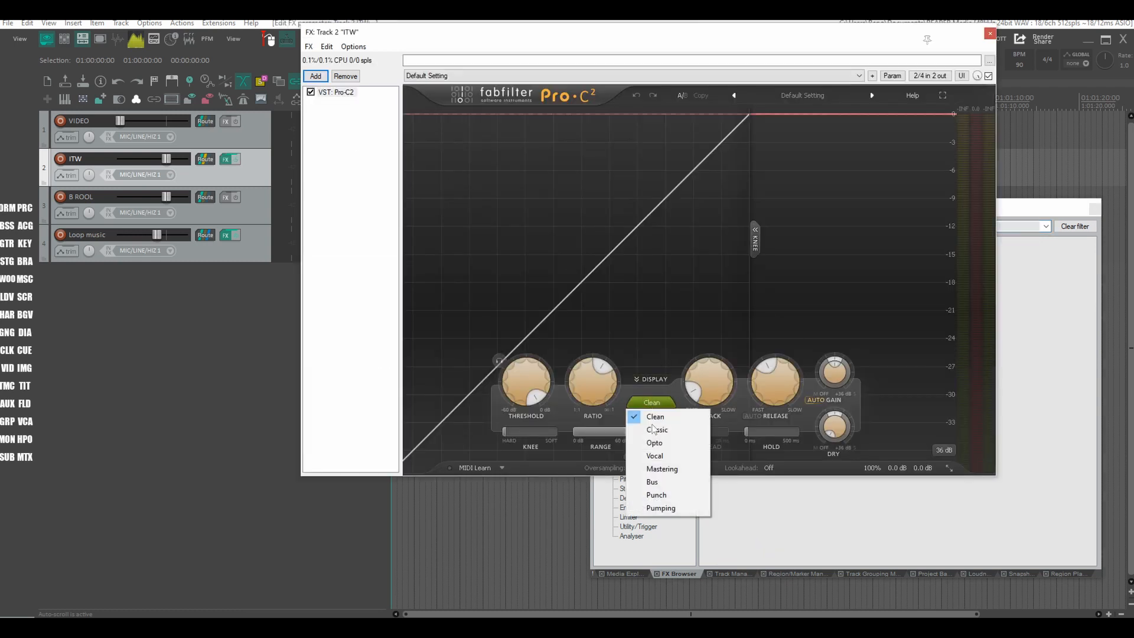
left_click(654, 455)
left_click_drag(517, 407, 508, 436)
key("space")
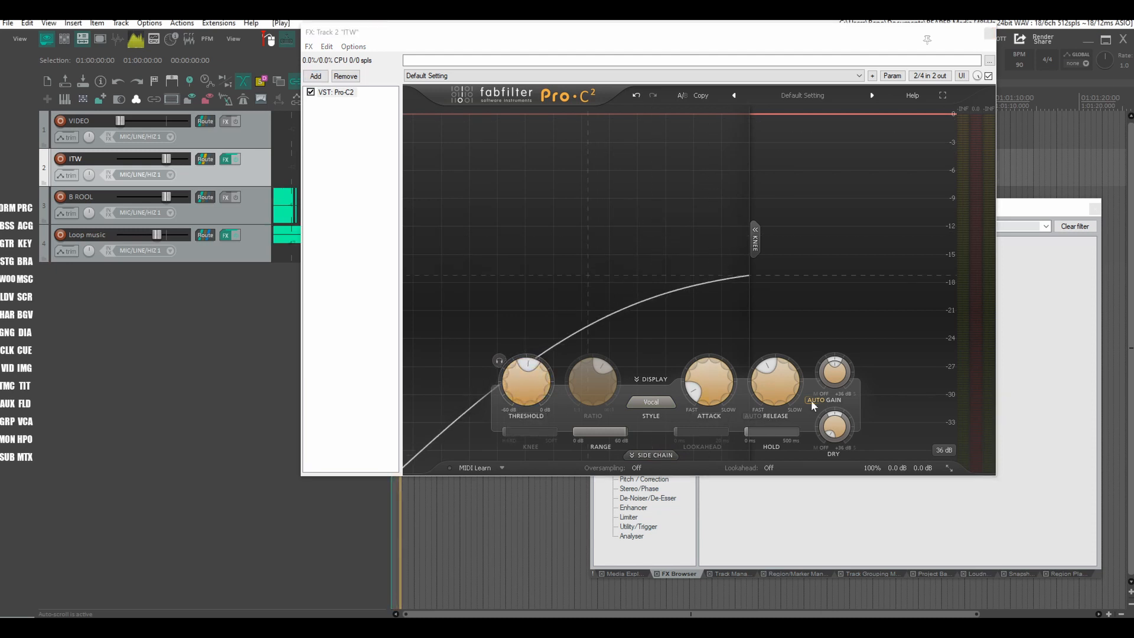
left_click_drag(536, 385, 528, 385)
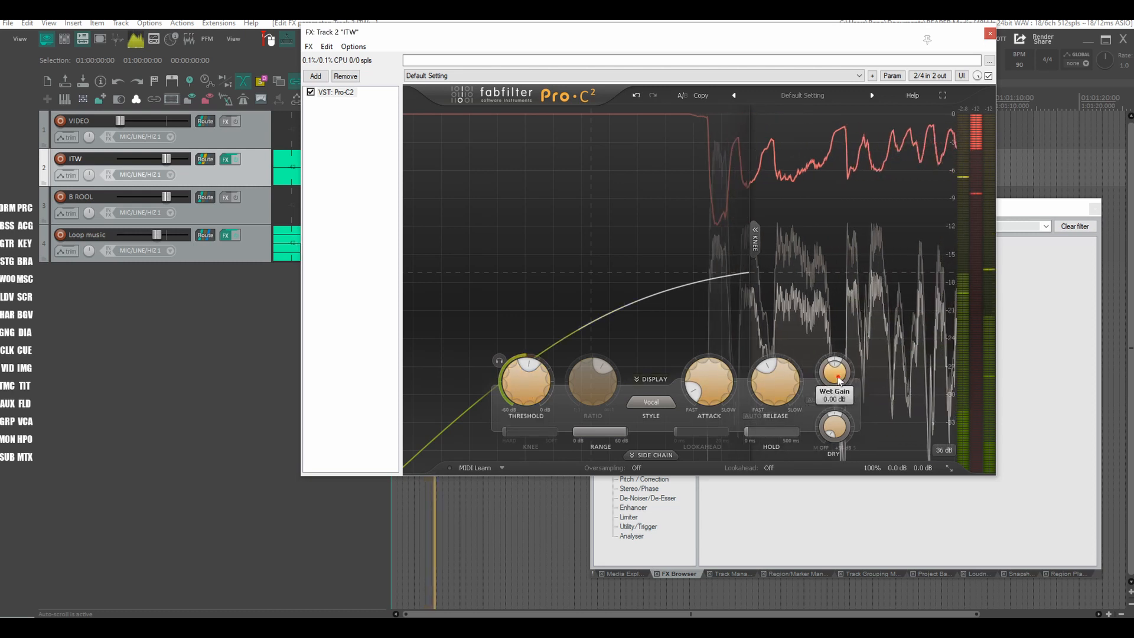
left_click_drag(838, 380, 820, 318)
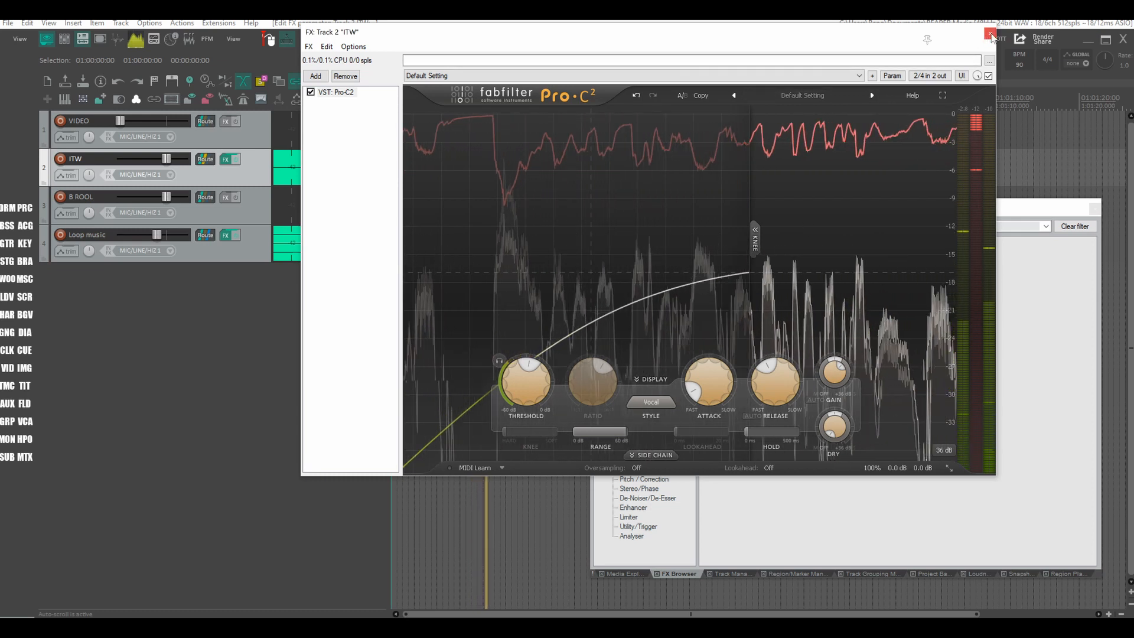
key("space")
- Add FabFilter Pro-DS after Pro-C2 in the ITW track's FX chain
left_click(315, 76)
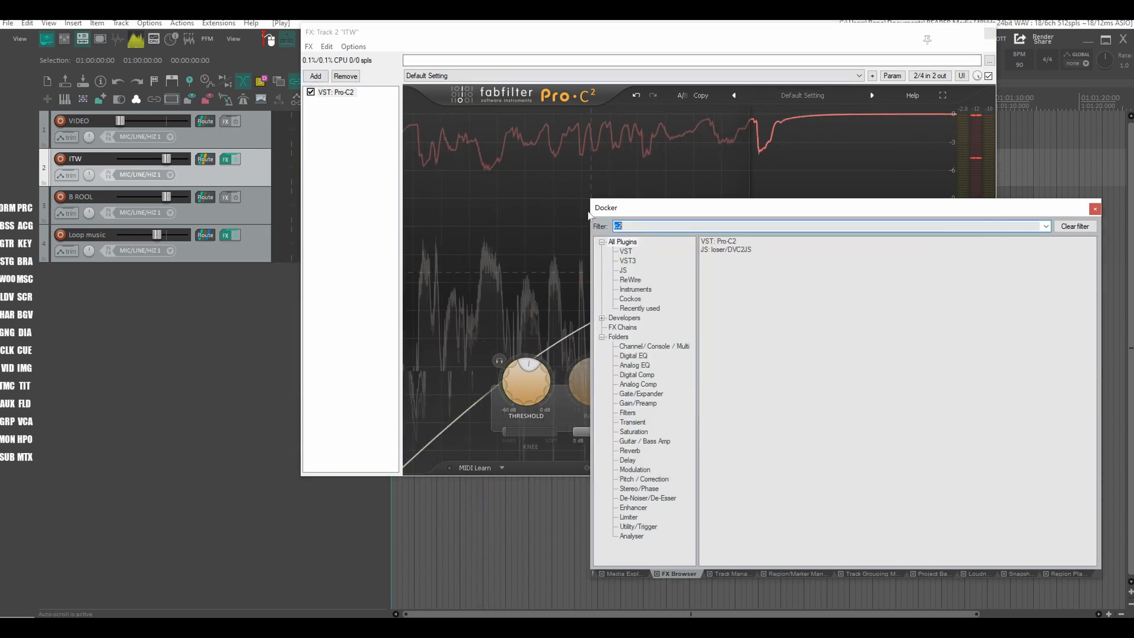
type("d")
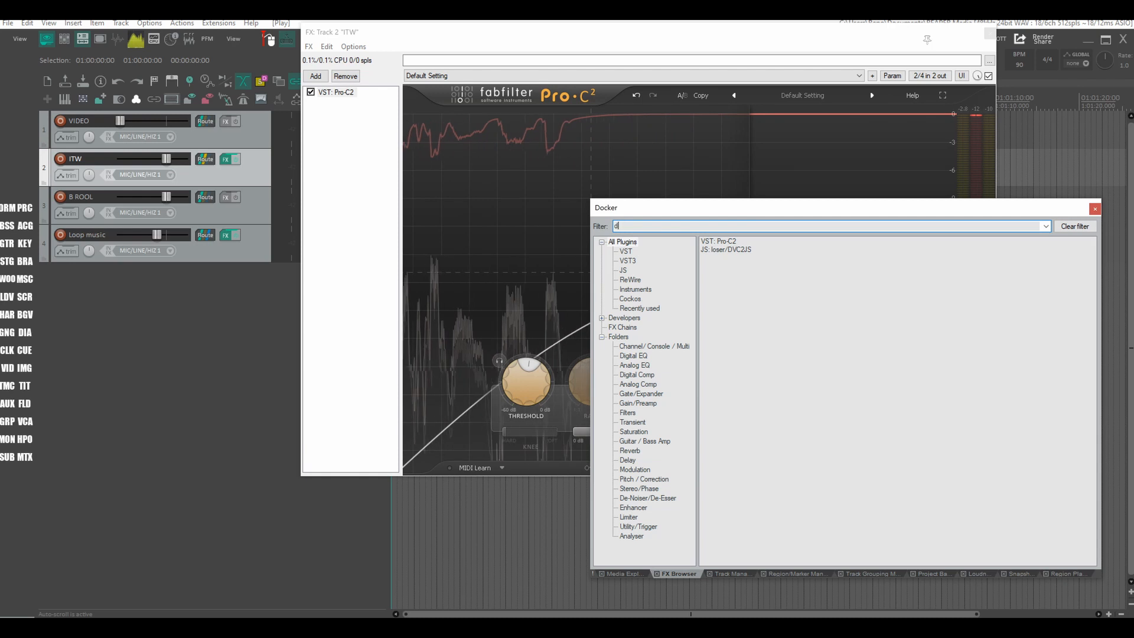
type("s")
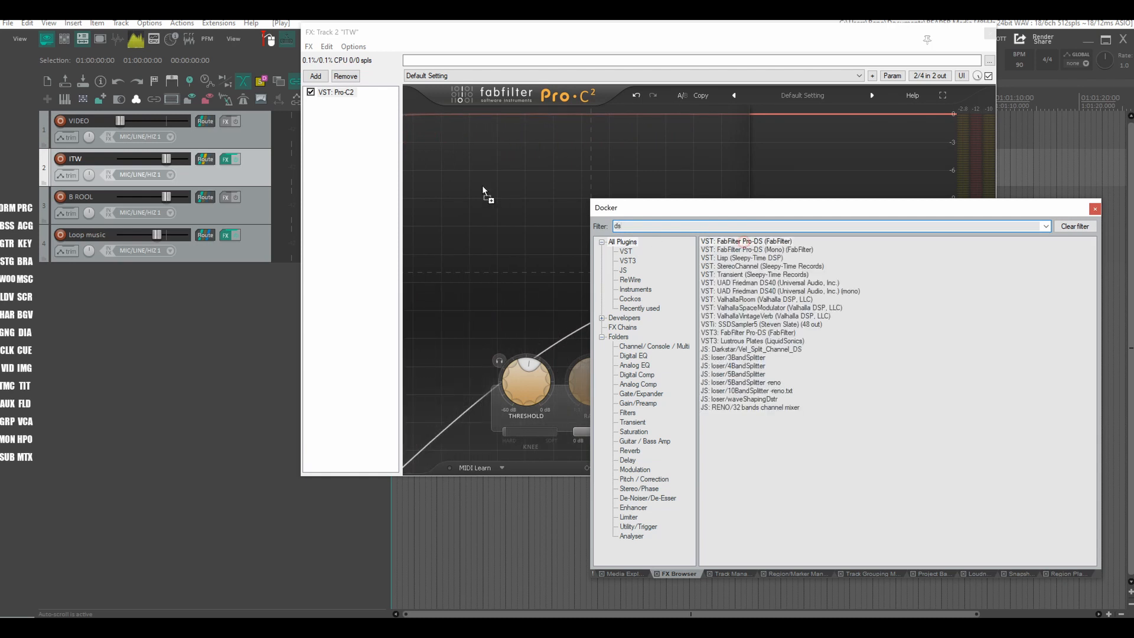
left_click_drag(482, 185, 349, 157)
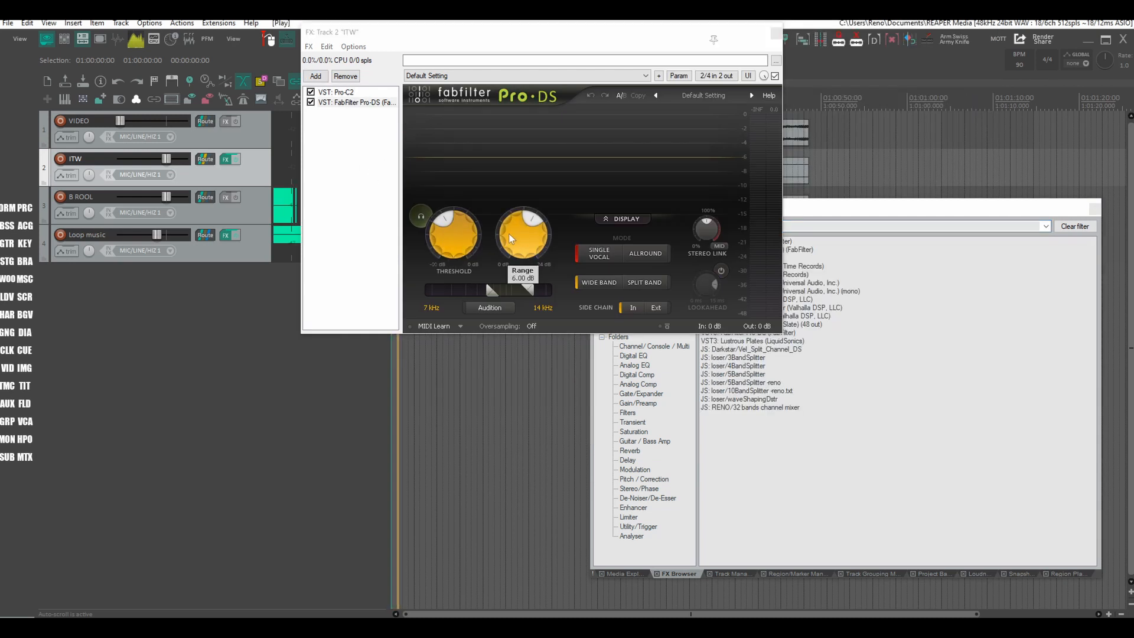
- Lower the Pro-DS threshold to about -44.9 dB during playback, and close the FX chain and FX Browser
left_click_drag(455, 236, 448, 276)
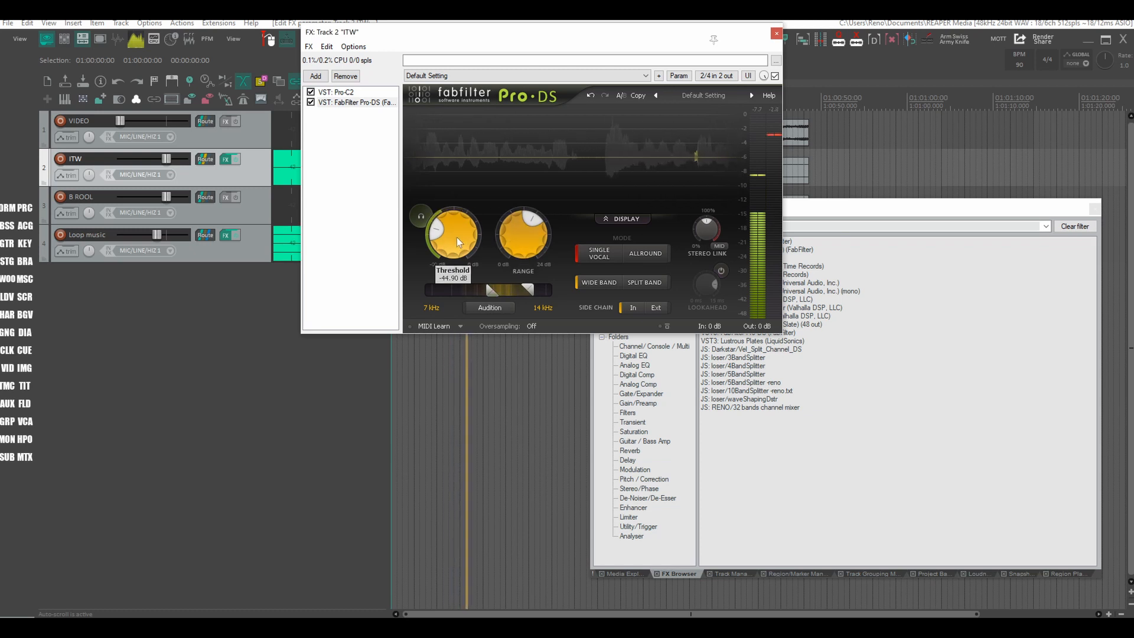
key("space")
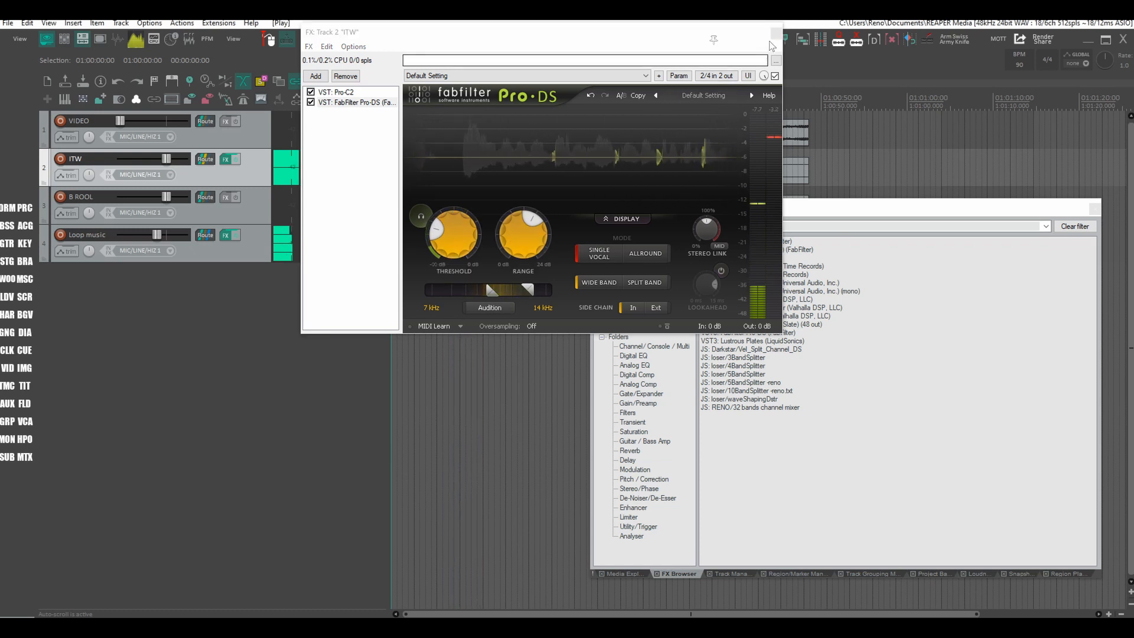
left_click(775, 33)
left_click(1097, 211)
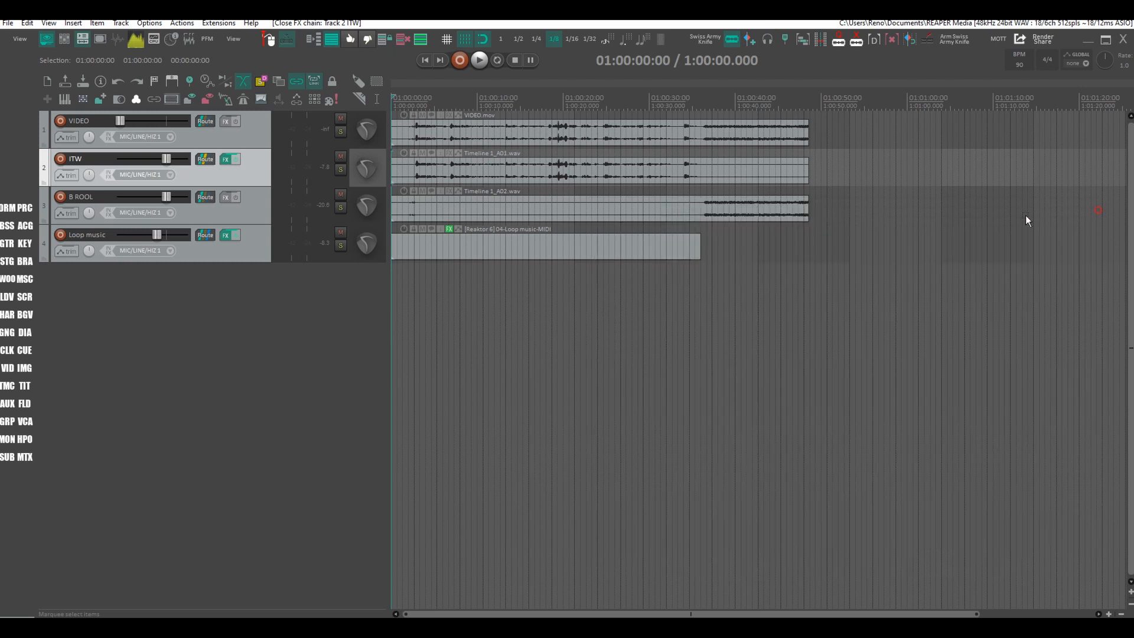
- Play from 01:00:32:16 to review the transition from the interview into the B-roll
left_click(659, 100)
left_click(413, 99)
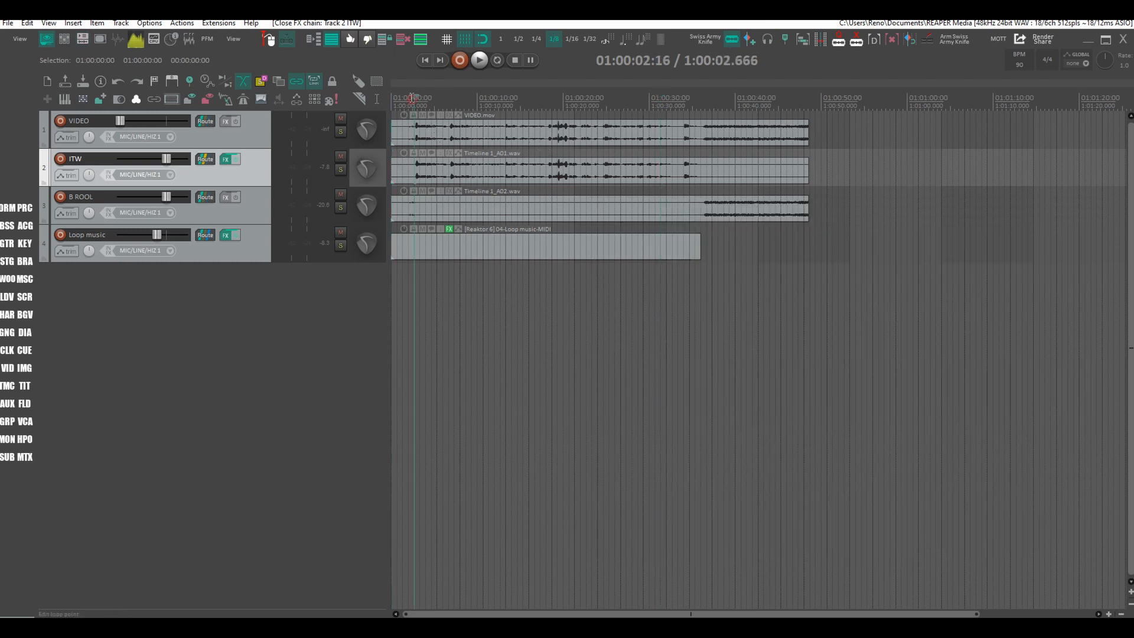
left_click(672, 98)
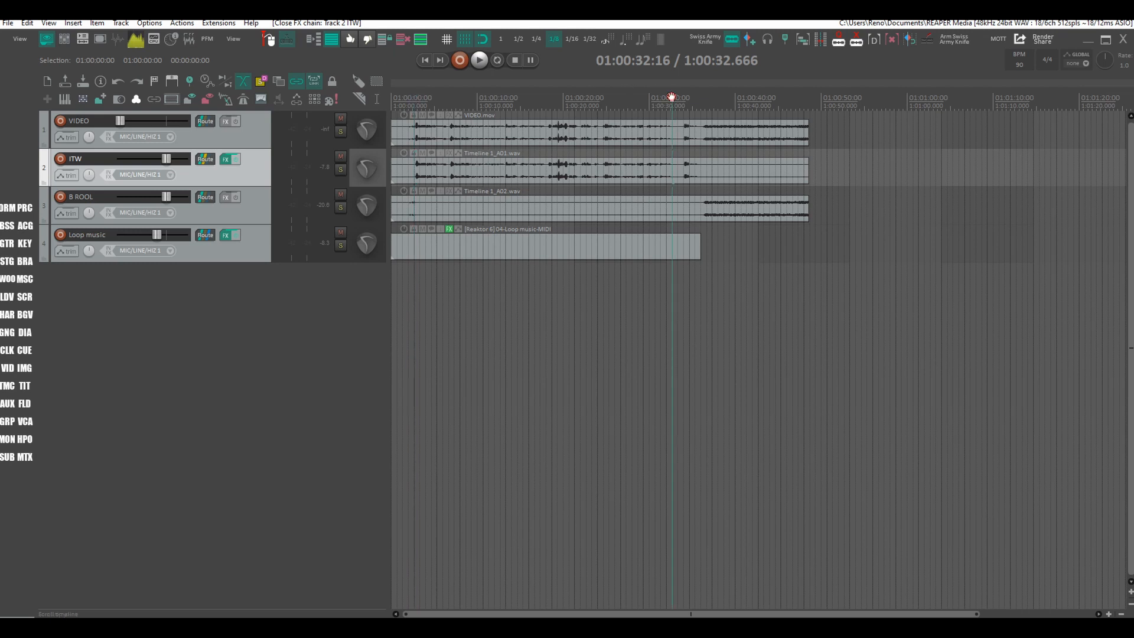
key("space")
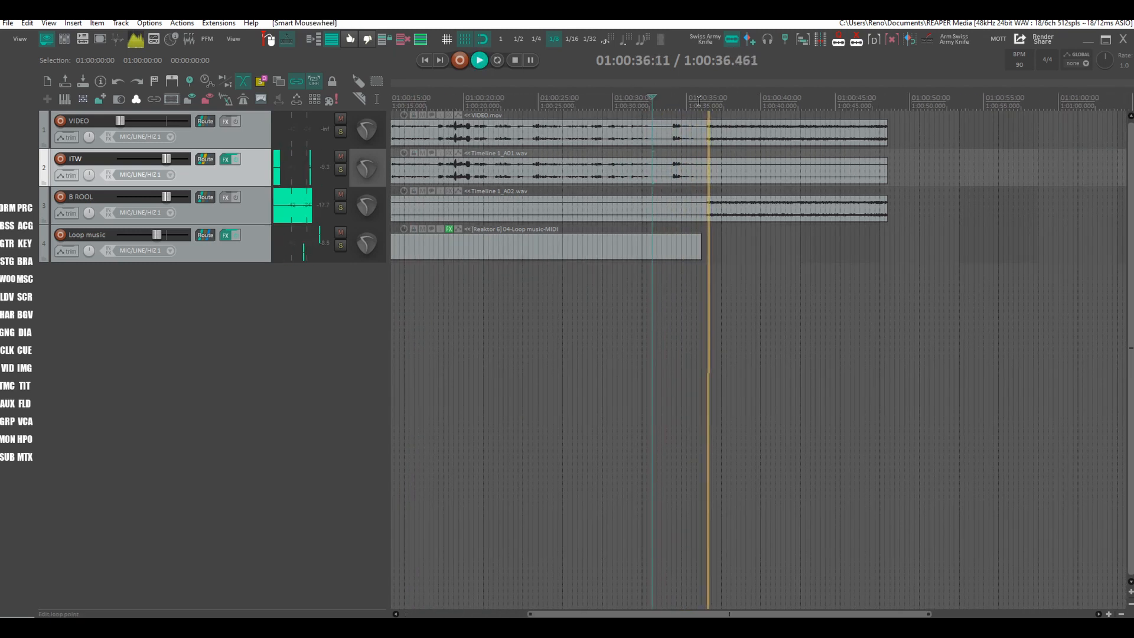
scroll(703, 212, "up", 4)
key("space")
- Extend the end of the Loop music item to 01:00:36:08, just before the B-roll sound starts
left_click(700, 243)
left_click_drag(700, 243, 711, 244)
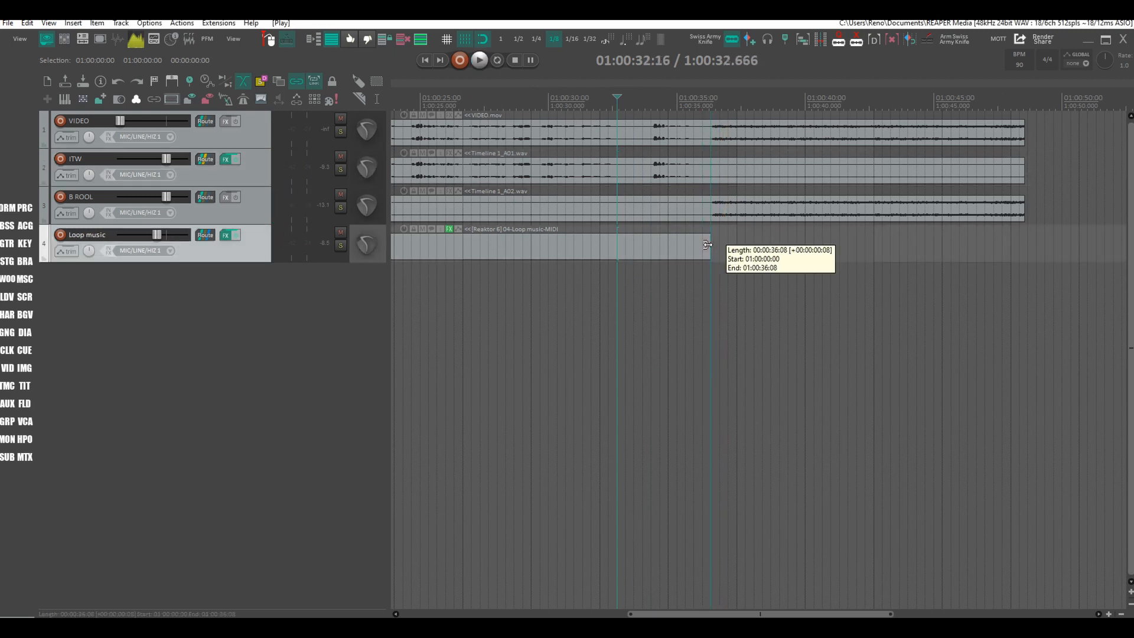
scroll(705, 99, "up", 5)
scroll(705, 100, "up", 1)
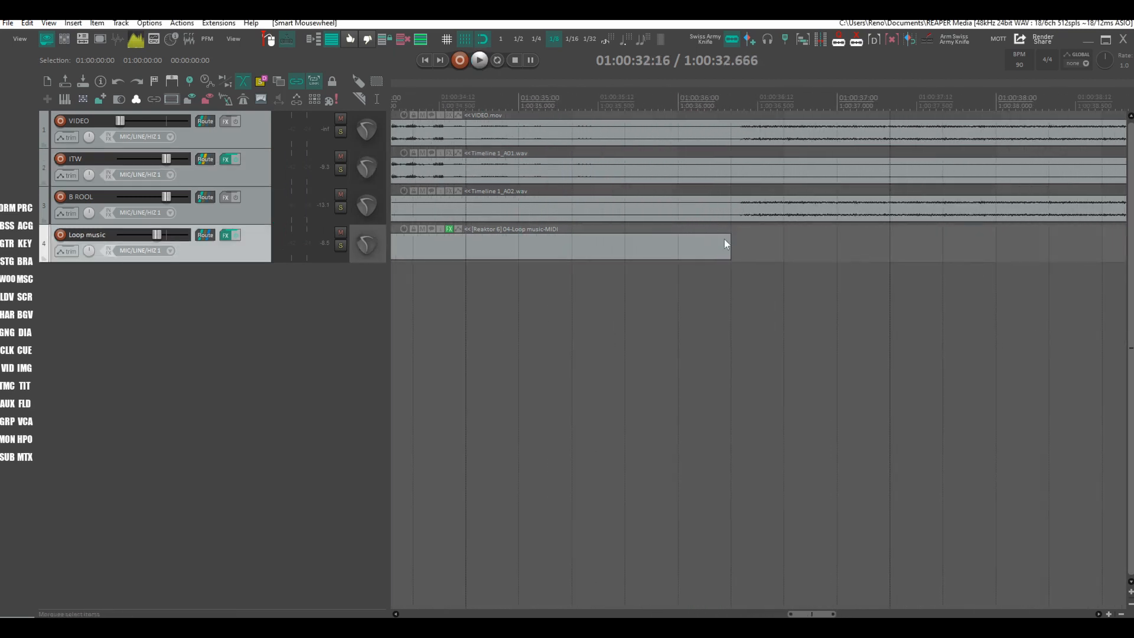
mouse_move(727, 250)
left_mouse_down()
mouse_move(771, 248)
mouse_move(729, 248)
left_mouse_up()
scroll(722, 100, "down", 3)
scroll(721, 101, "down", 1)
- Show the video, place the edit cursor on the picture cut at 01:00:36:08, and extend the Loop music item to the video's end
left_click(701, 100)
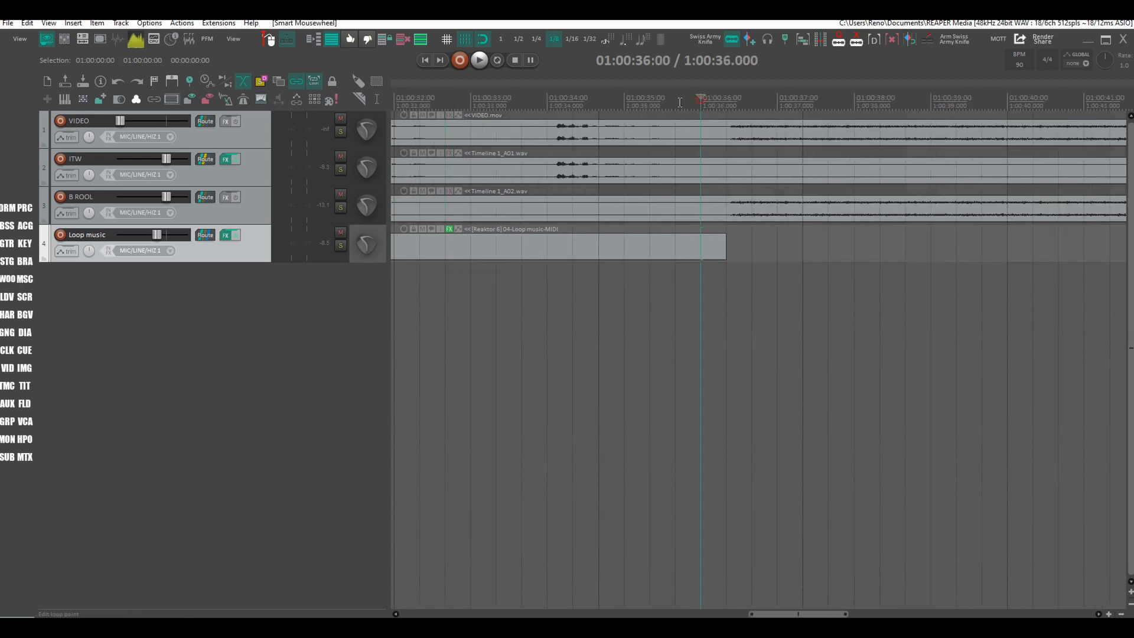
left_click(105, 38)
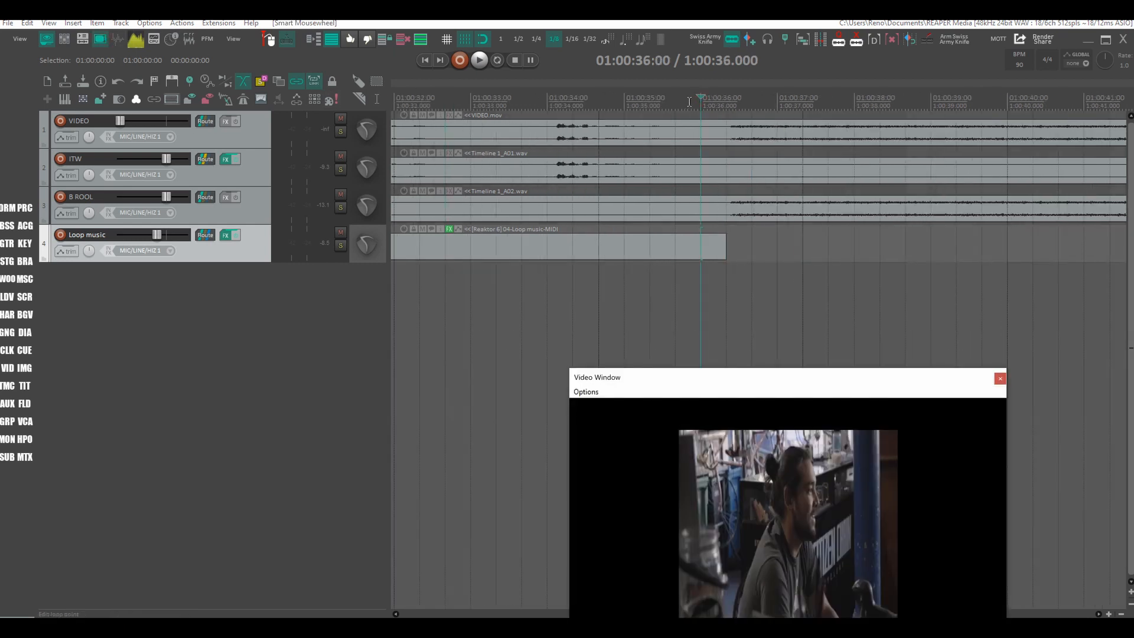
key("Right")
key("Left")
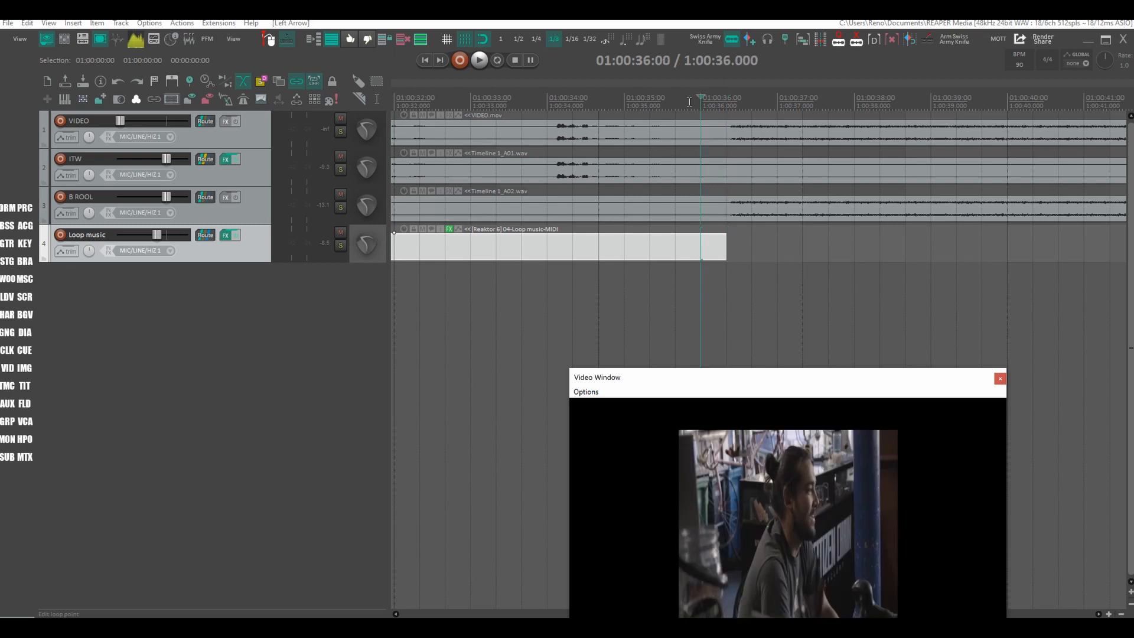
key("Right")
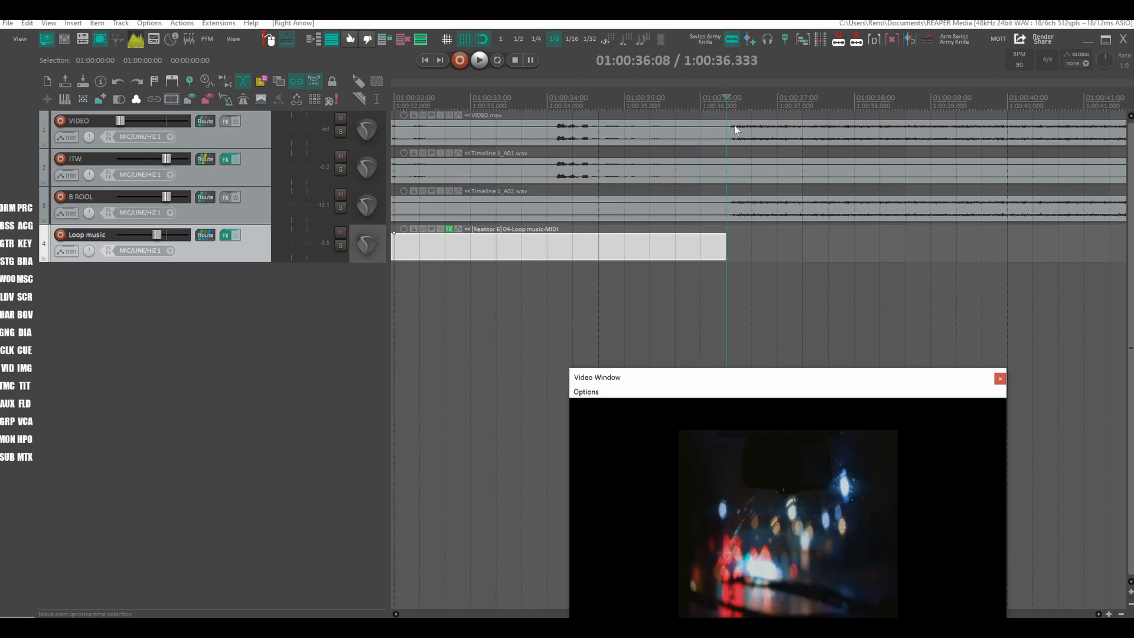
scroll(735, 125, "down", 5)
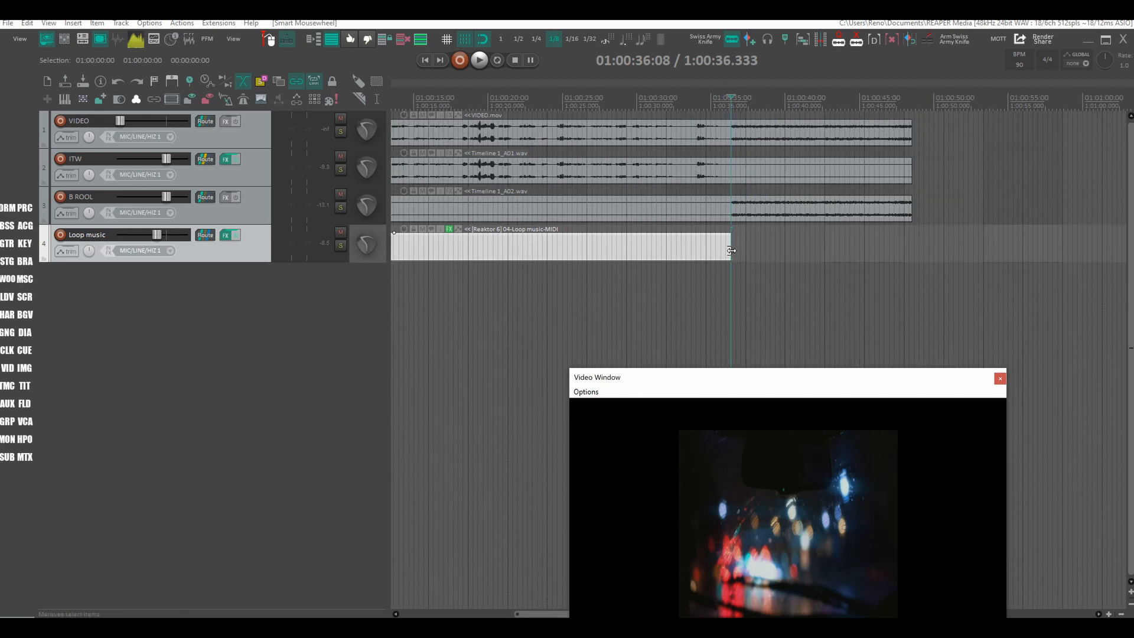
left_click_drag(734, 251, 911, 248)
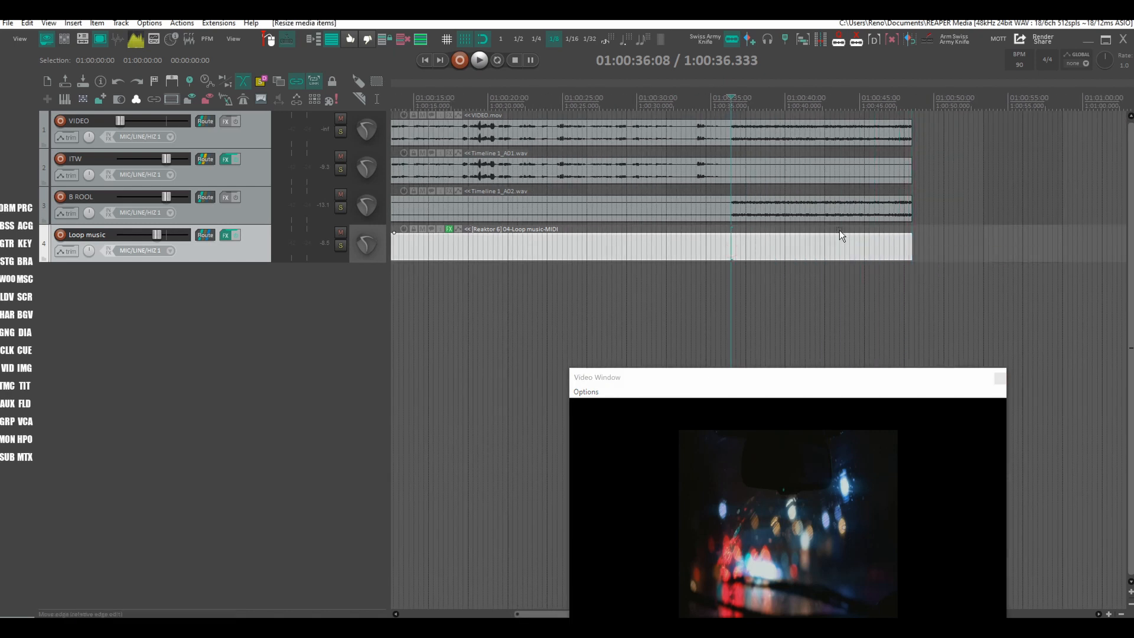
- Add a new track named BOOM below Loop music and open its FX chain
double_click(286, 306)
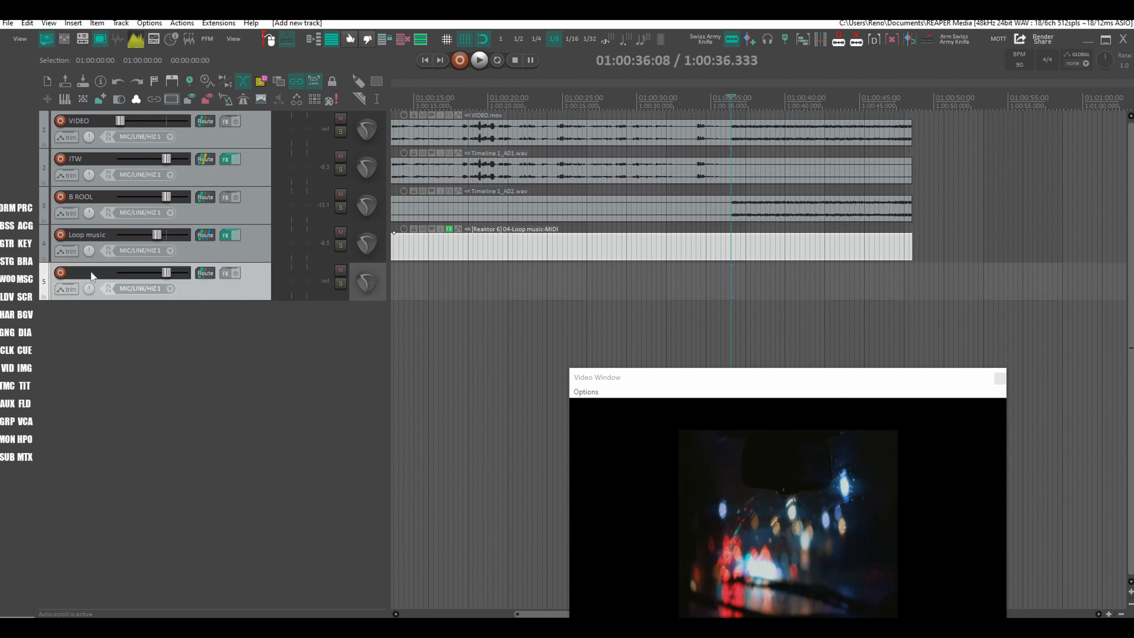
double_click(92, 272)
key("Return")
left_click(224, 275)
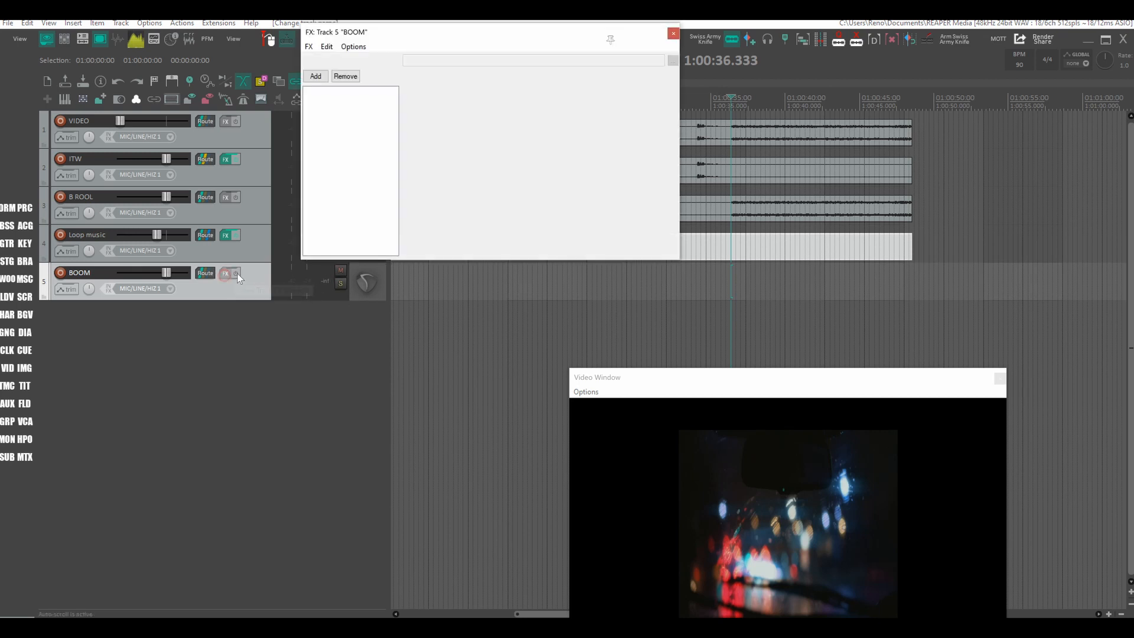
- Add Kontakt to the BOOM track, load the Orchestral Essentials instrument 10 New - Trailer Hits, and close the FX chain
left_click(315, 76)
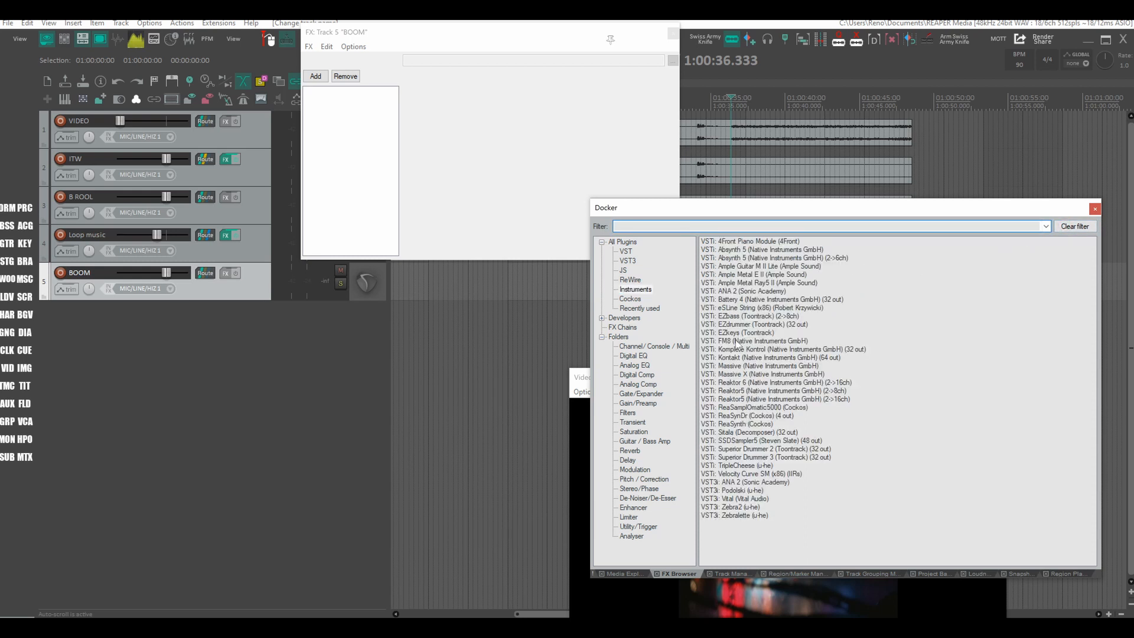
left_click_drag(731, 358, 506, 226)
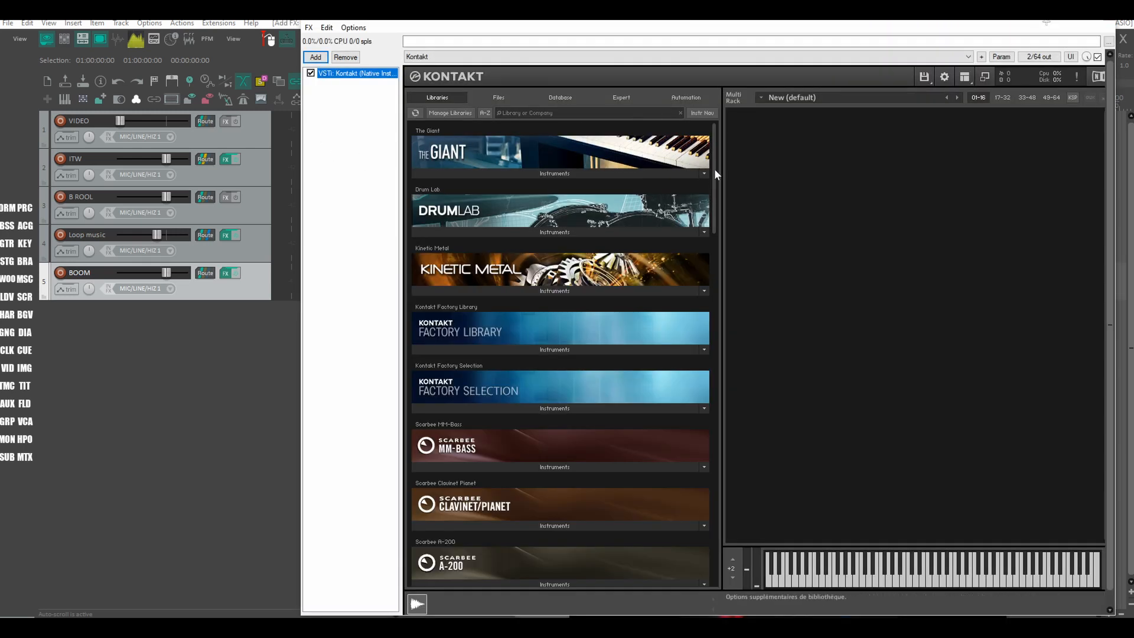
left_click_drag(713, 168, 709, 473)
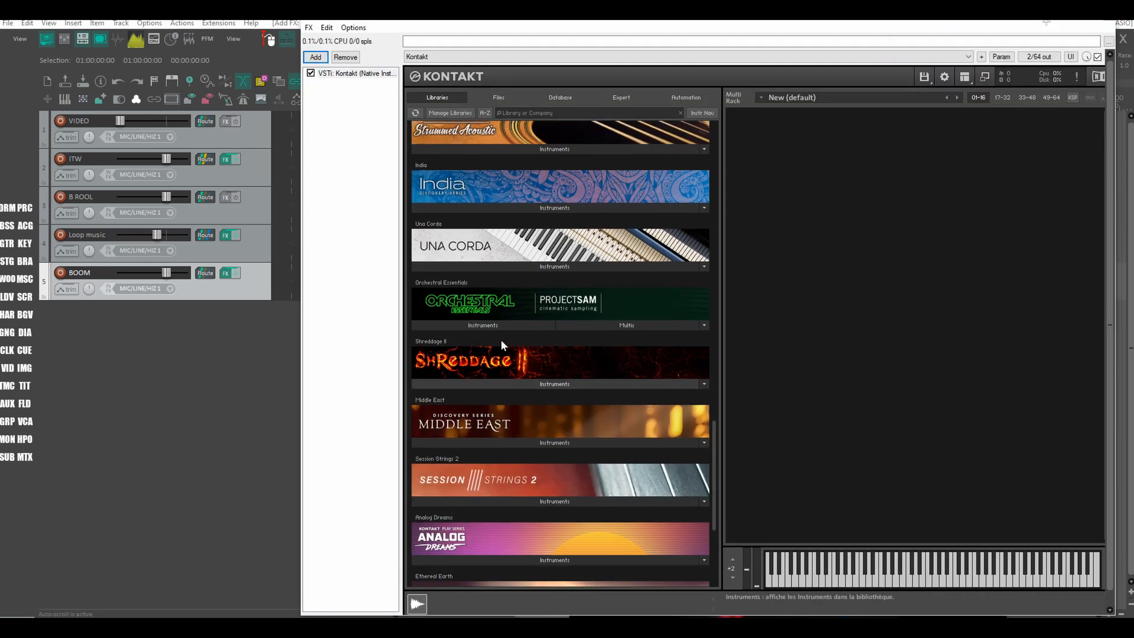
left_click(475, 326)
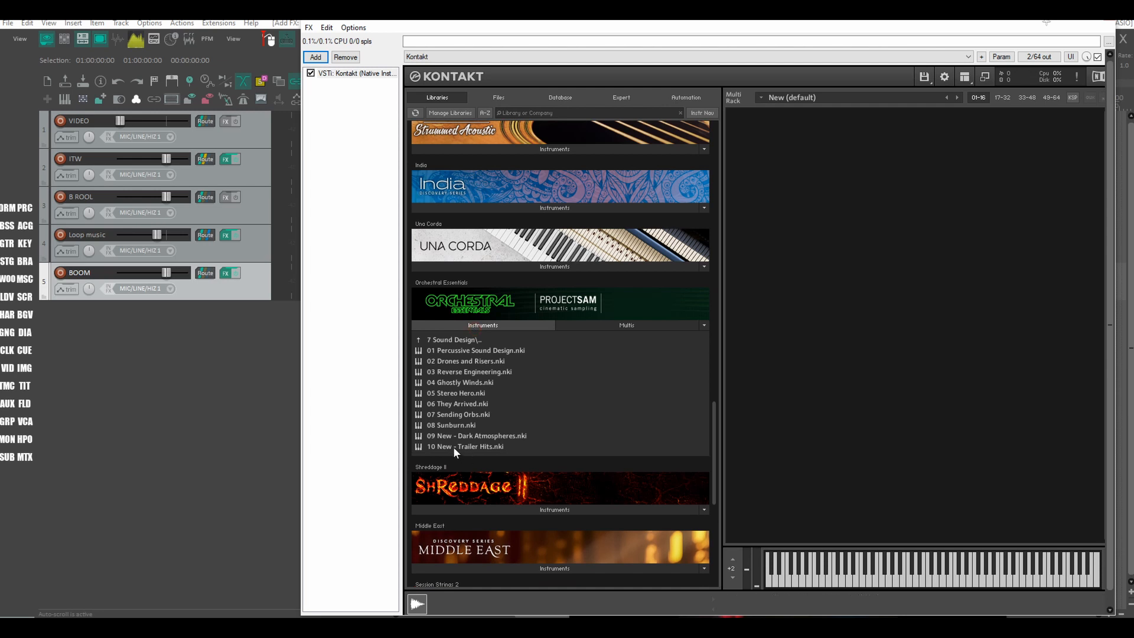
left_click_drag(452, 446, 861, 293)
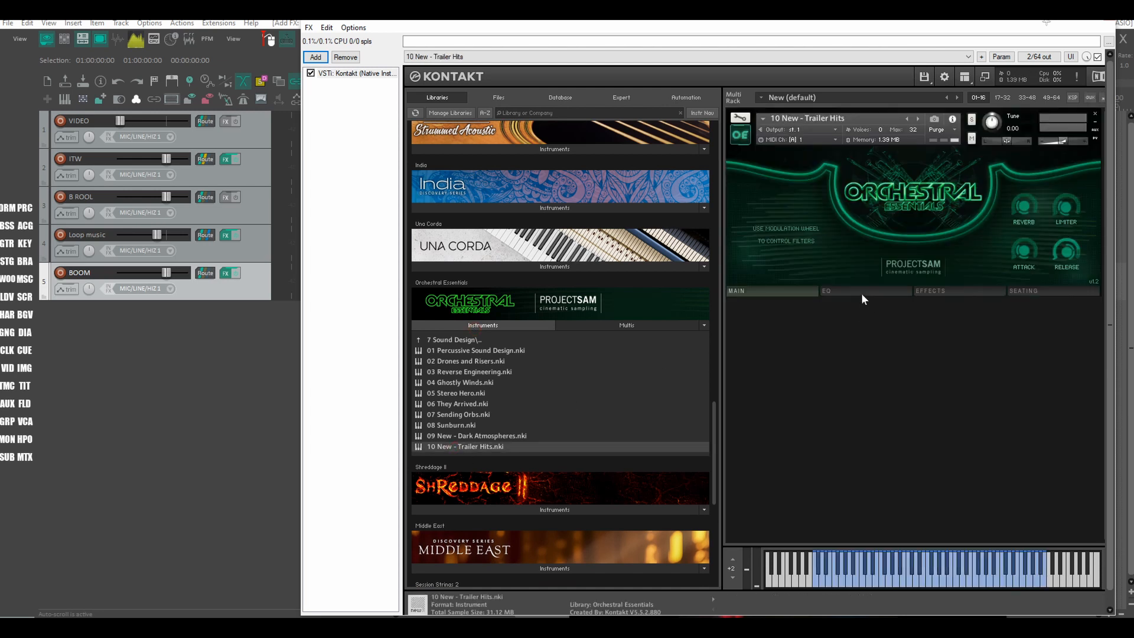
left_click(1100, 24)
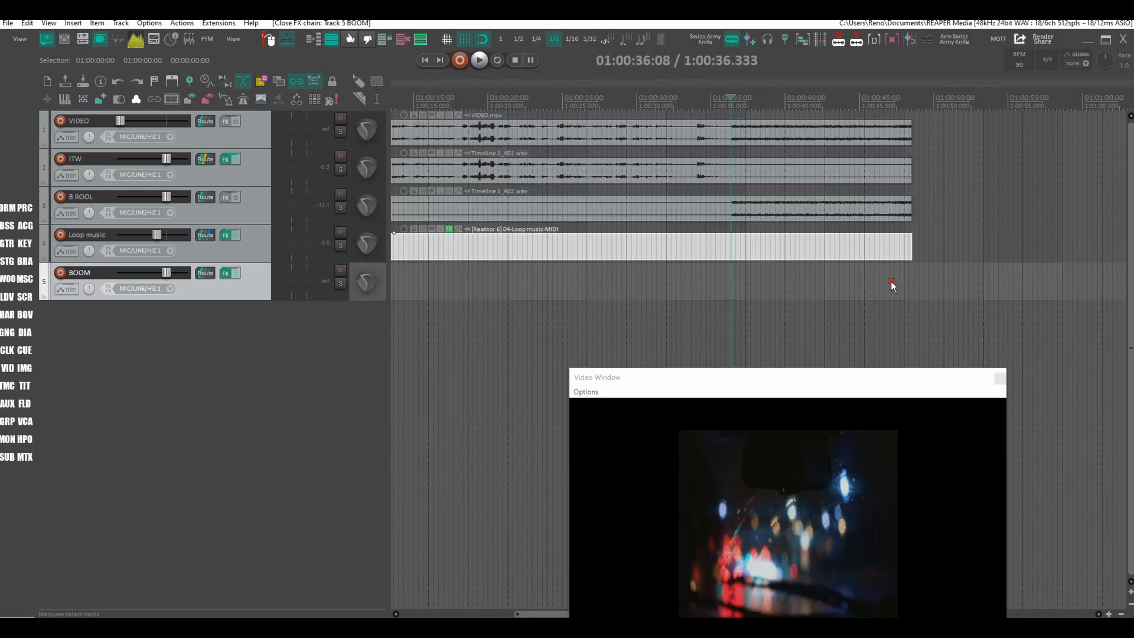
- Draw a MIDI item on the BOOM track between the picture cut at 01:00:36:08 and the end of the video
left_click(890, 285)
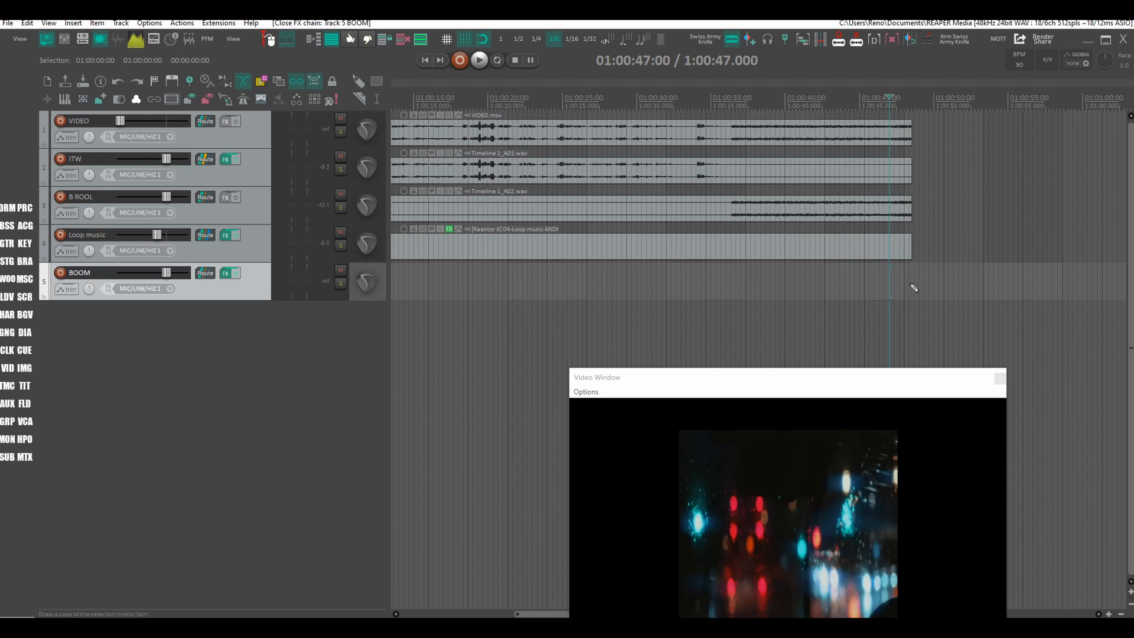
left_click_drag(912, 286, 732, 278)
- Check the picture cut at the start of the BOOM item by stepping the edit cursor back to 01:00:35:16
left_click(727, 96)
scroll(729, 99, "up", 4)
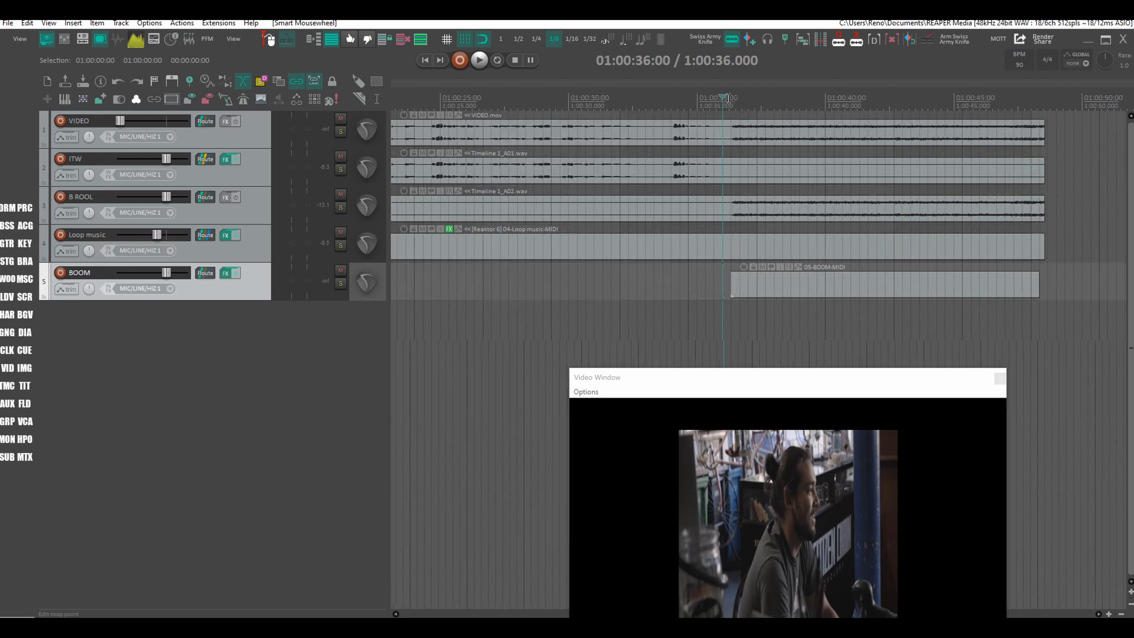
scroll(728, 98, "up", 3)
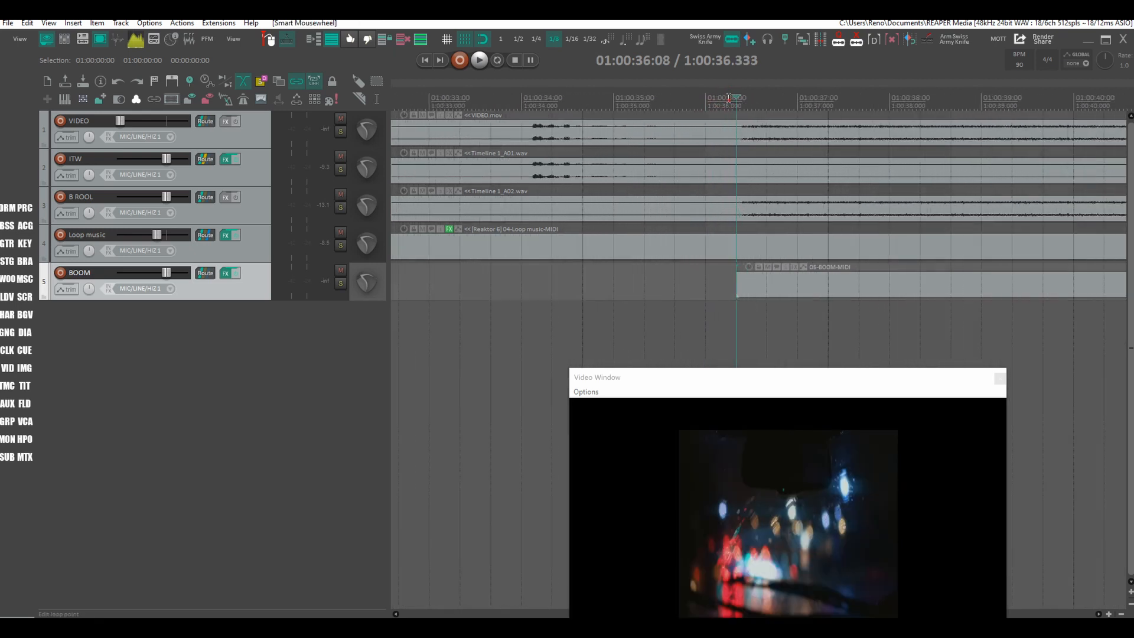
key("Left")
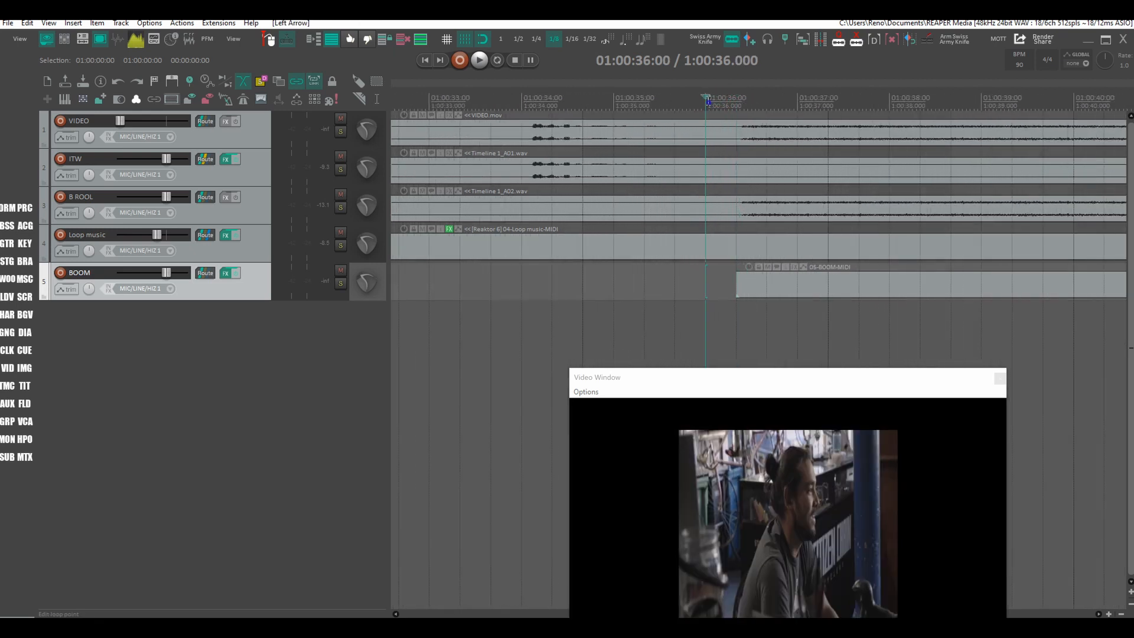
right_click(707, 98)
key("Escape")
key("Left")
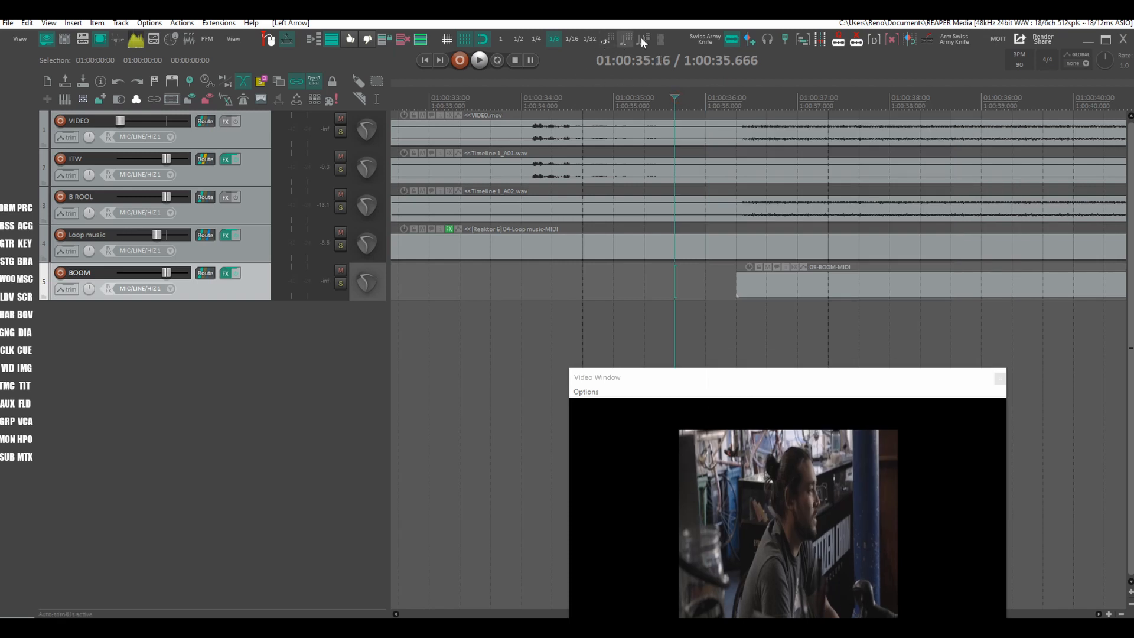
- Set the grid line spacing to Frame and check it in the snap/grid settings
left_click(659, 39)
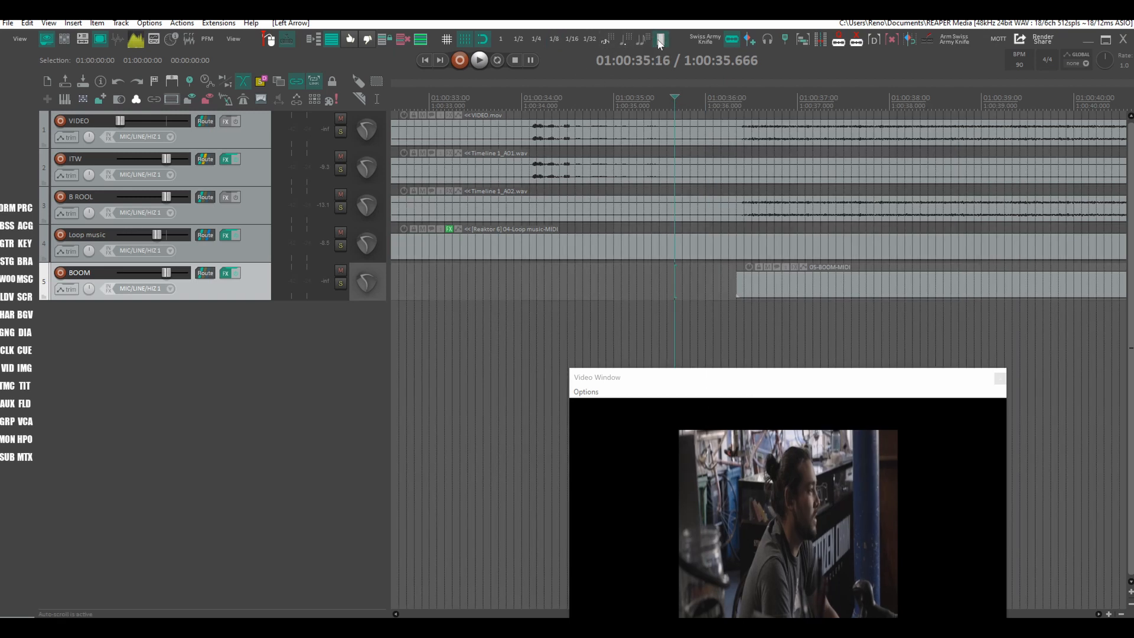
right_click(484, 41)
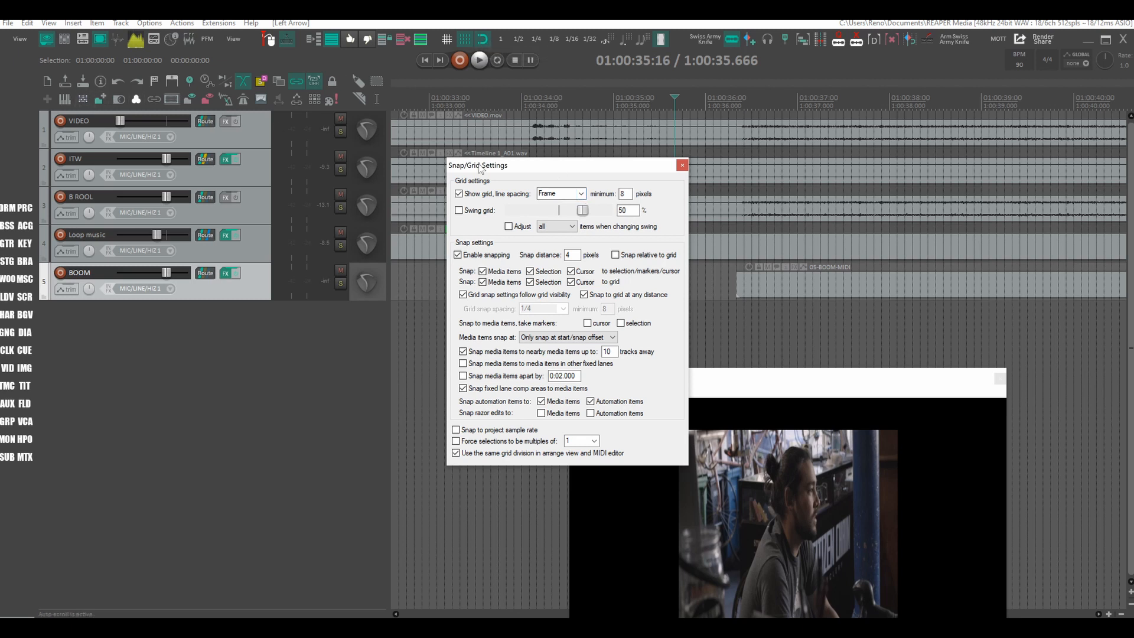
left_click(581, 194)
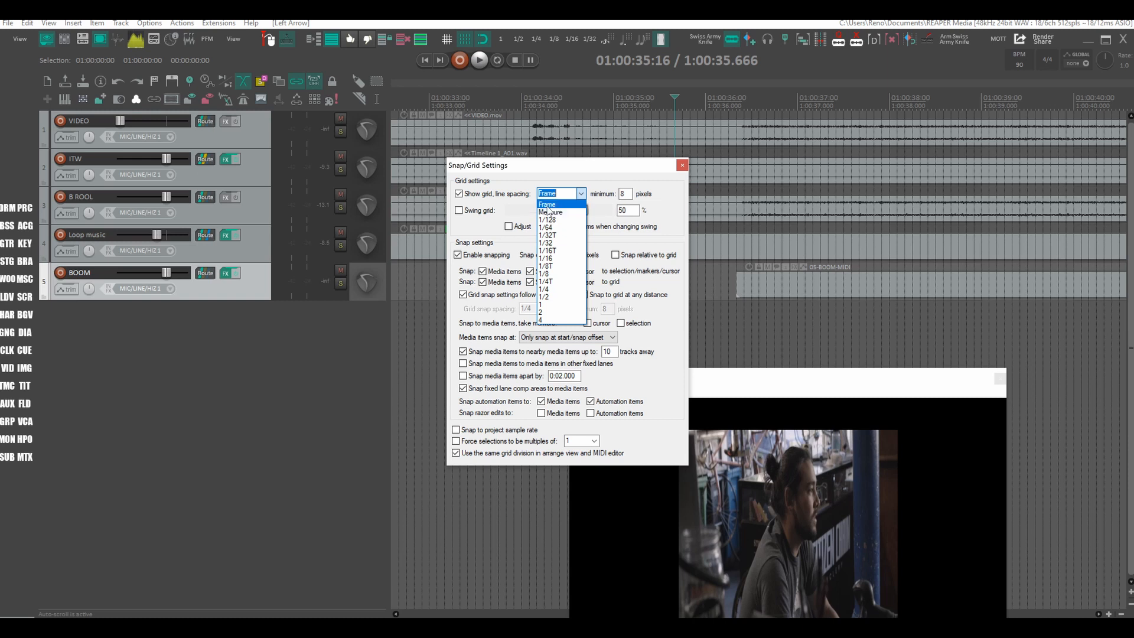
left_click(548, 206)
left_click(682, 165)
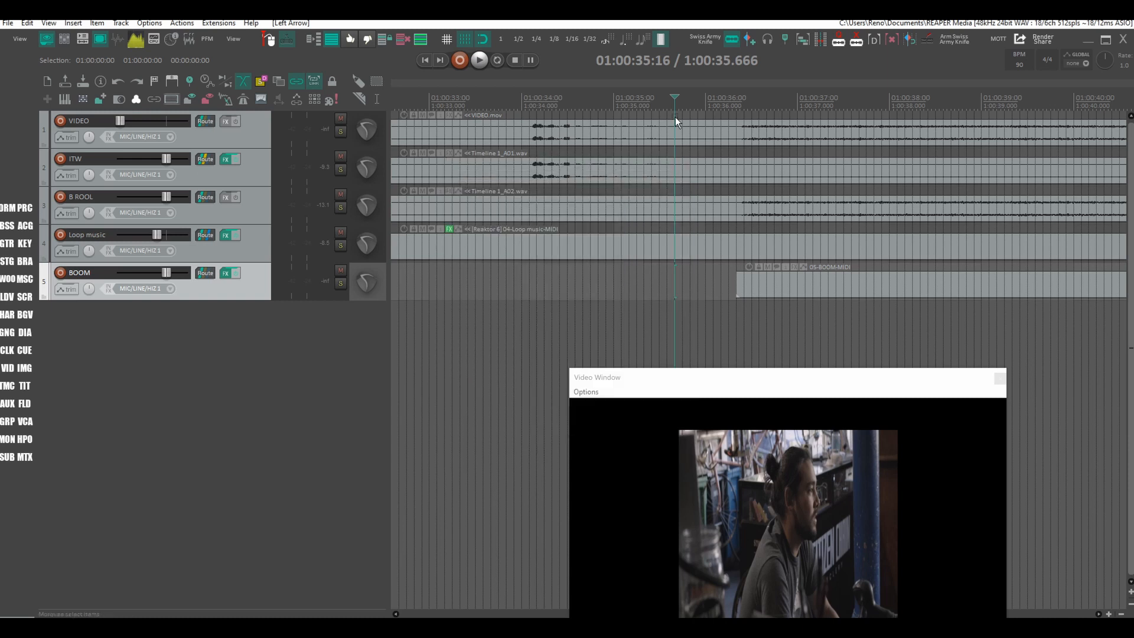
- Step the edit cursor forward and back frame by frame around 01:00:36:08 to check where the picture cut falls
key("Right")
key("Right")
key("Right")
key("Right")
key("Right")
key("Right")
key("Right")
key("Right")
key("Right")
key("Right")
key("Right")
key("Right")
key("Right")
key("Right")
key("Right")
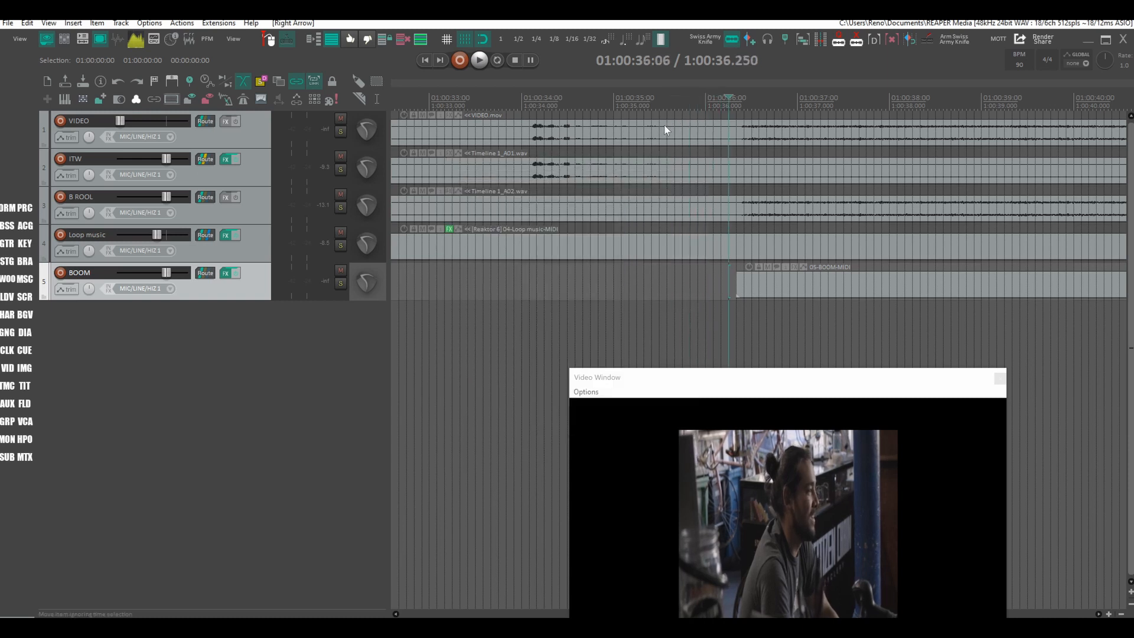
key("Left")
key("Right")
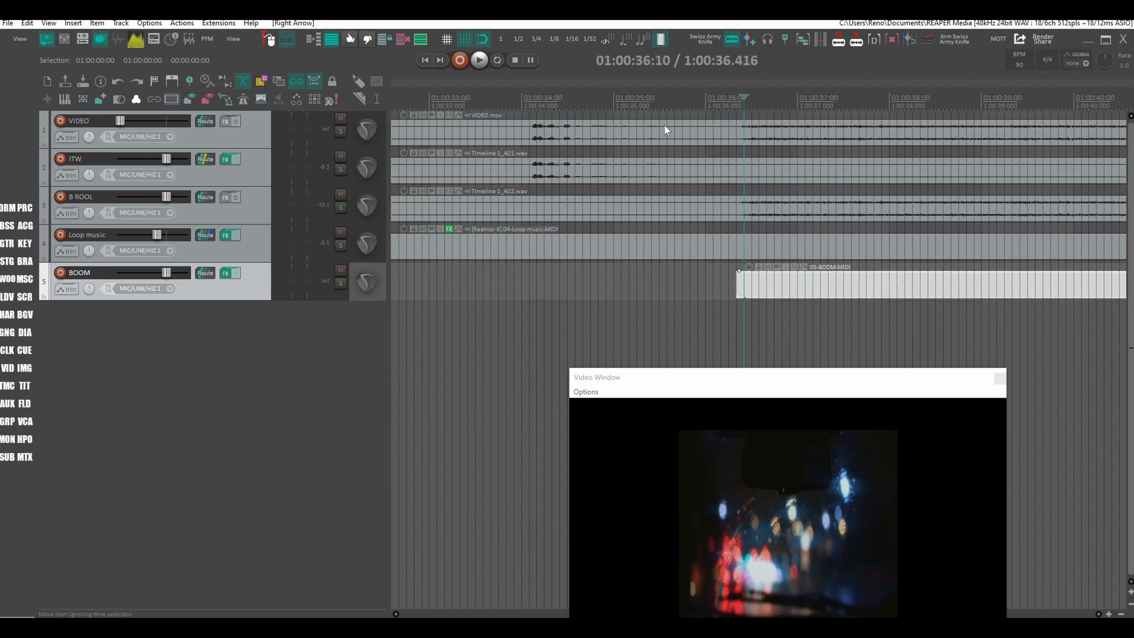
key("Left")
key("Left")
key("Right")
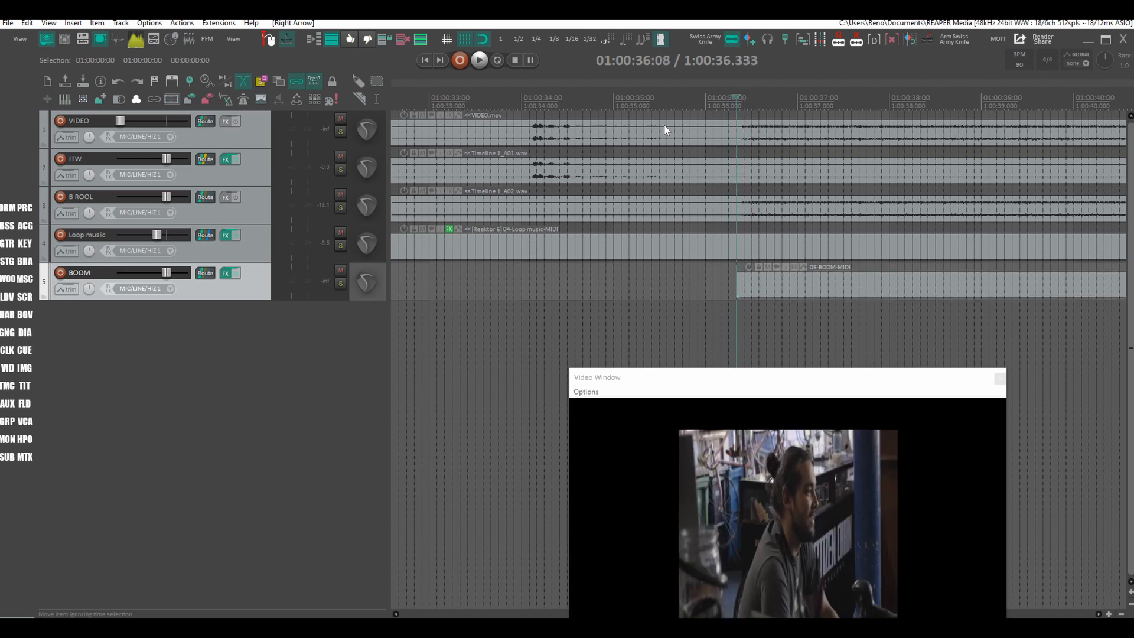
key("Right")
key("Right")
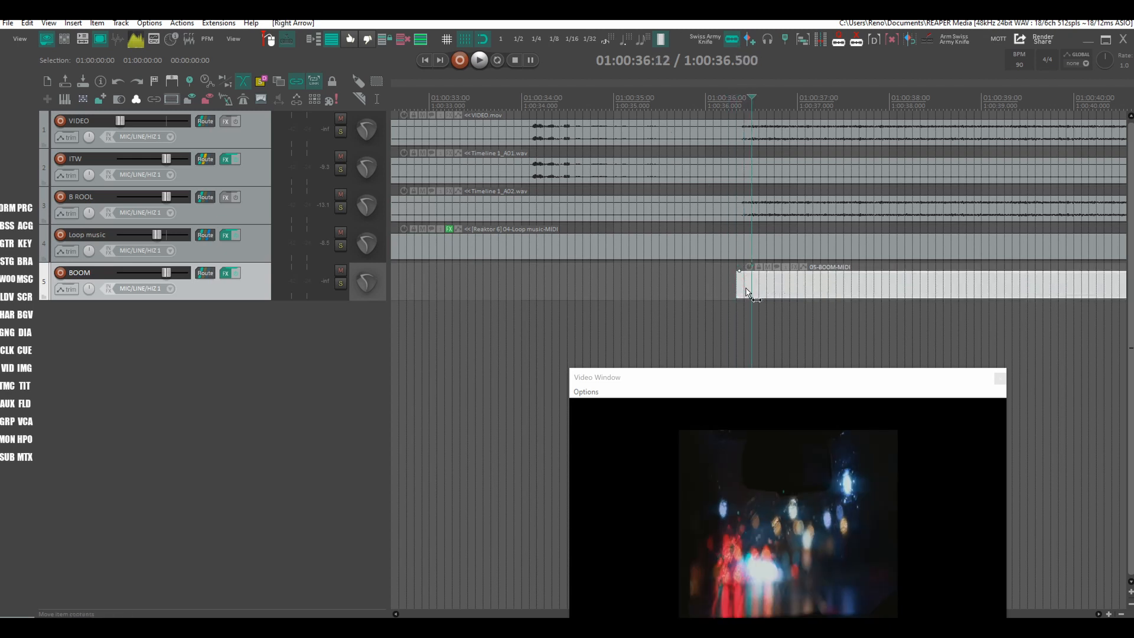
- Open the BOOM item in the MIDI editor, close the video window, and audition the low notes around C1
double_click(746, 291)
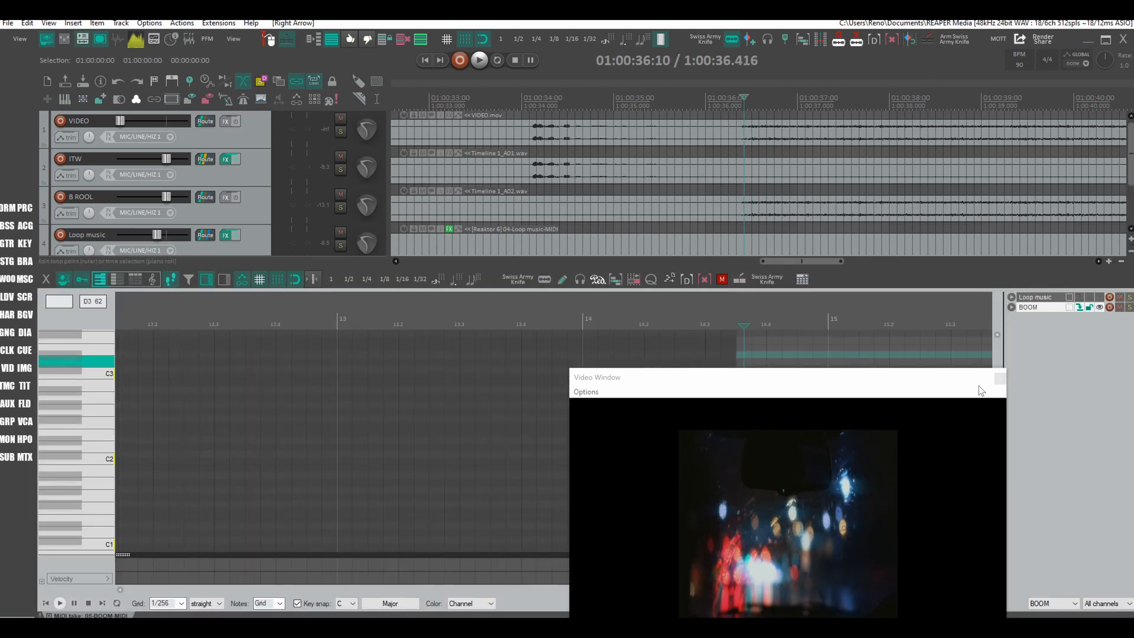
left_click(1000, 379)
scroll(105, 511, "down", 1)
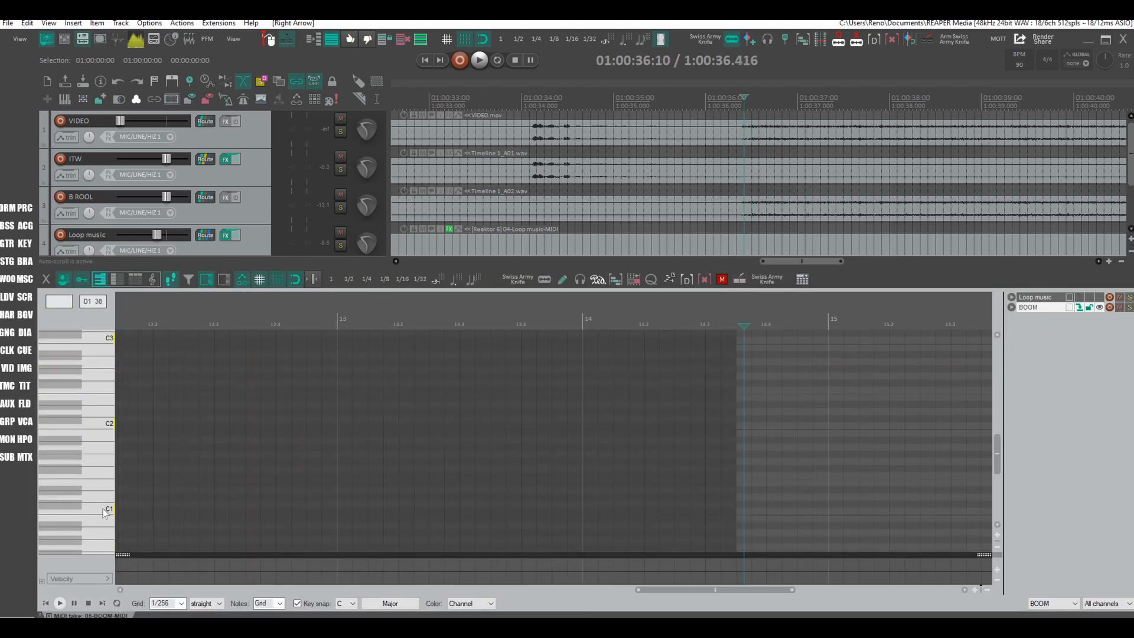
left_click(105, 510)
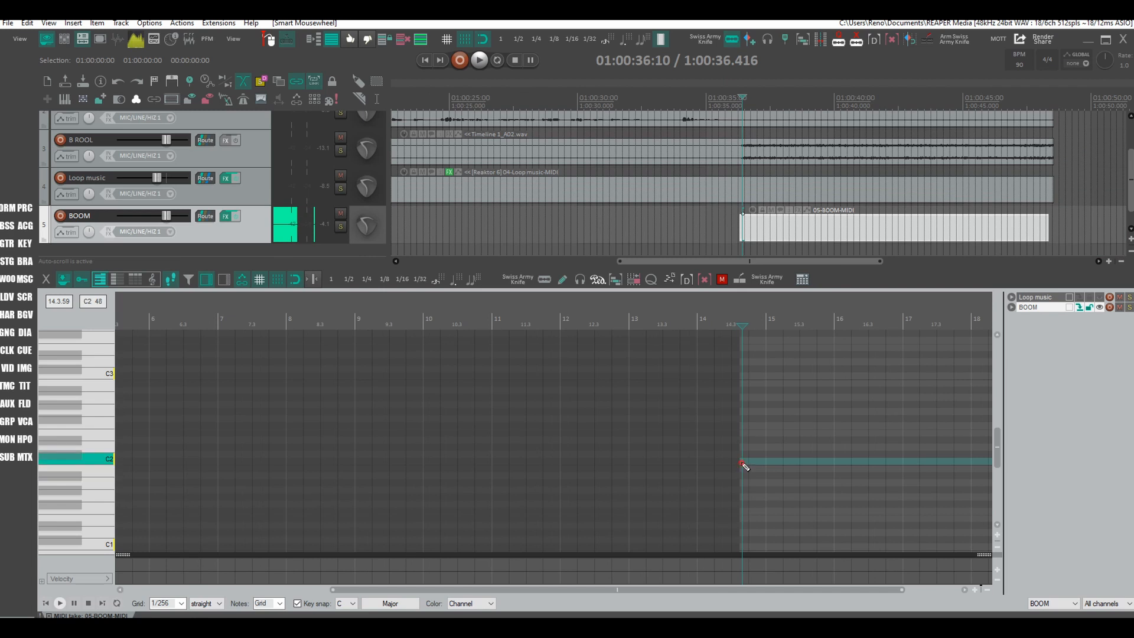
- Insert short C2, C1 and A2 notes at the start of the BOOM item at 01:00:36:08
left_click(743, 462)
scroll(761, 404, "up", 5)
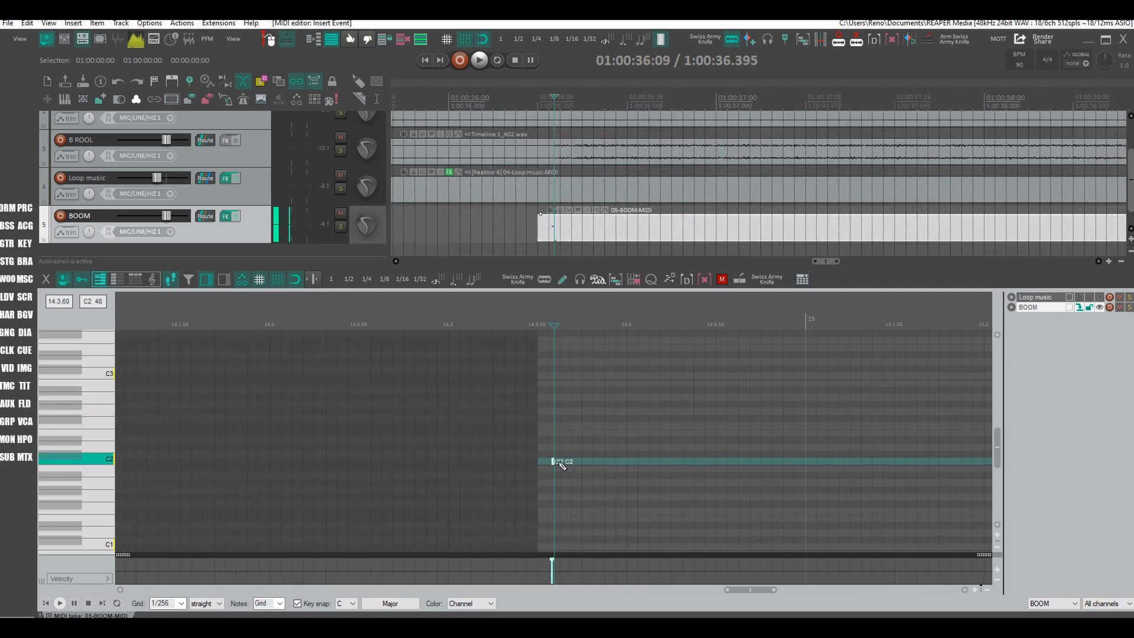
scroll(430, 486, "down", 2)
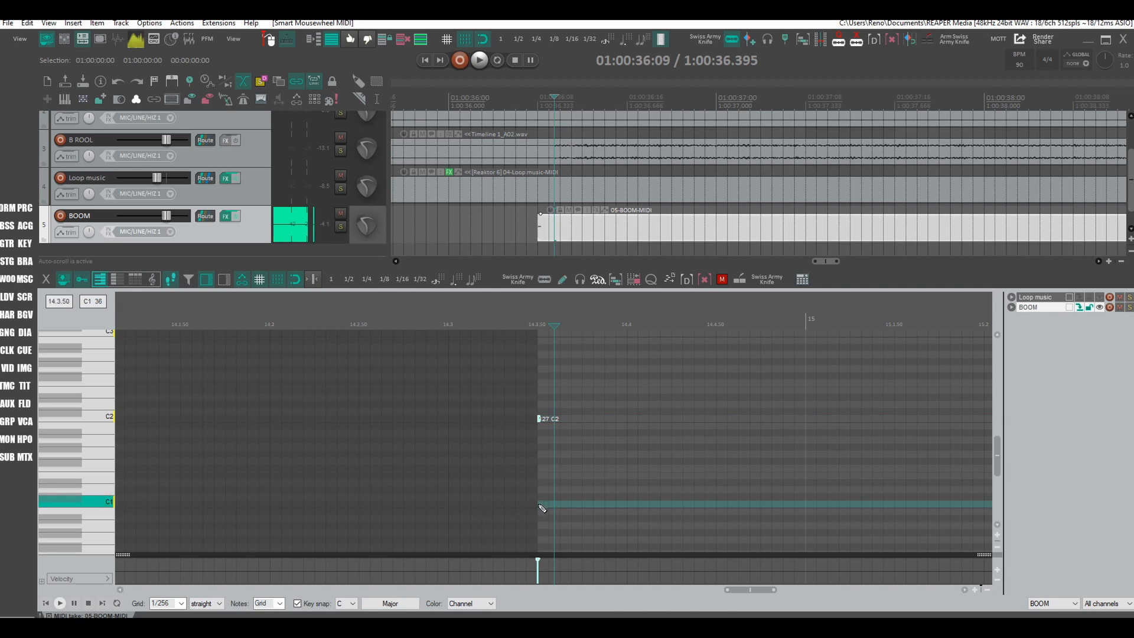
left_click(540, 506)
scroll(556, 373, "up", 3)
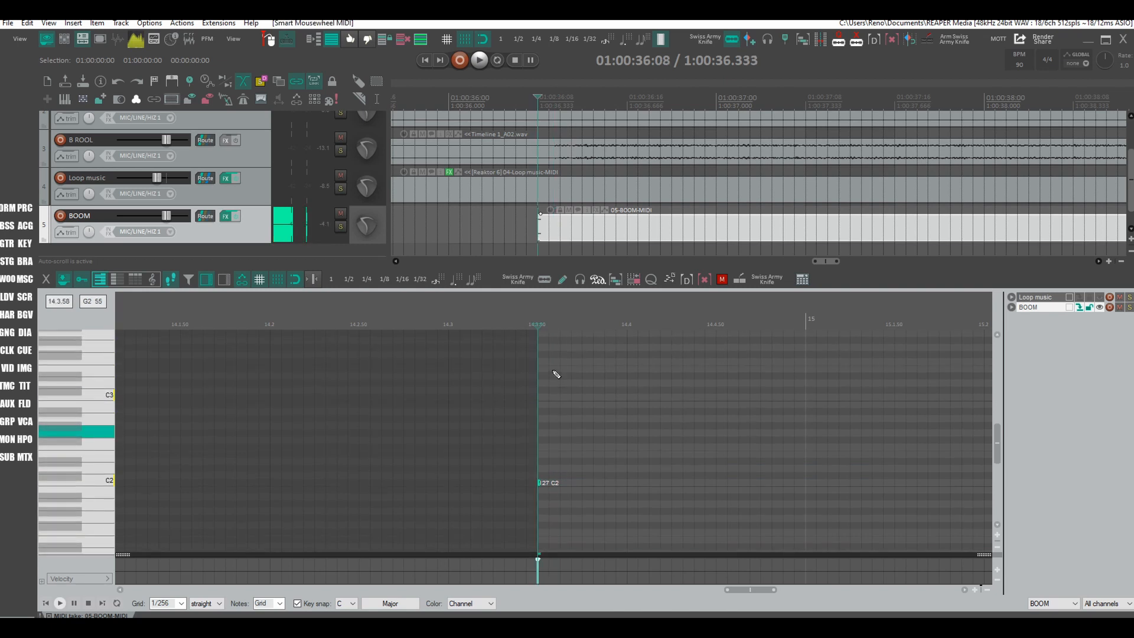
left_click(539, 419)
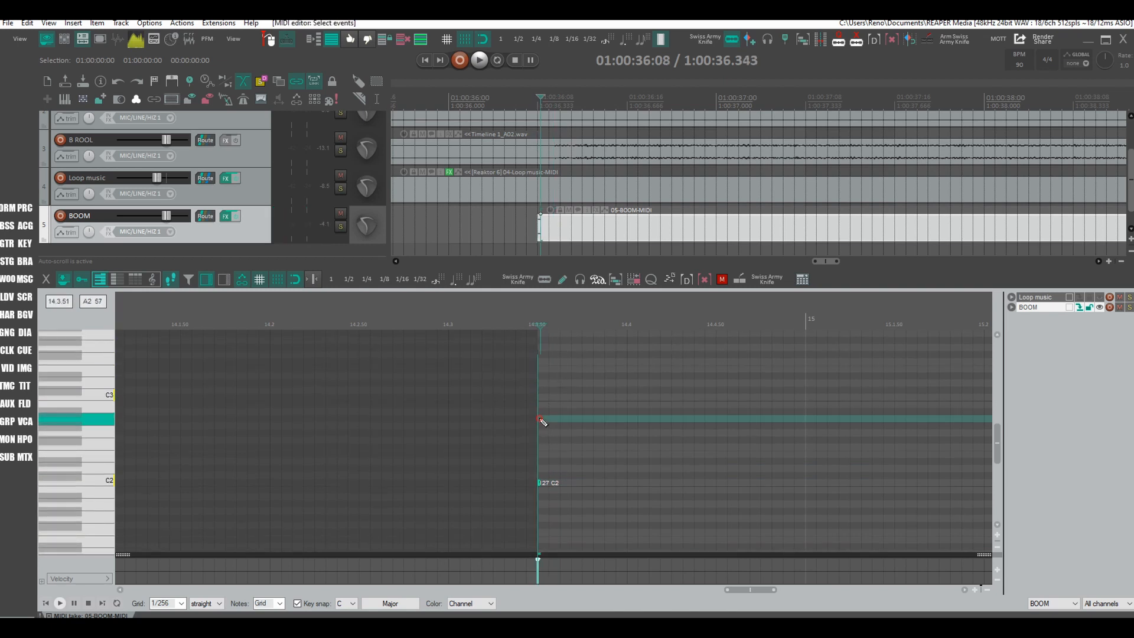
- Play from just before 01:00:36:08 to hear the hit notes against the cut
left_click(482, 326)
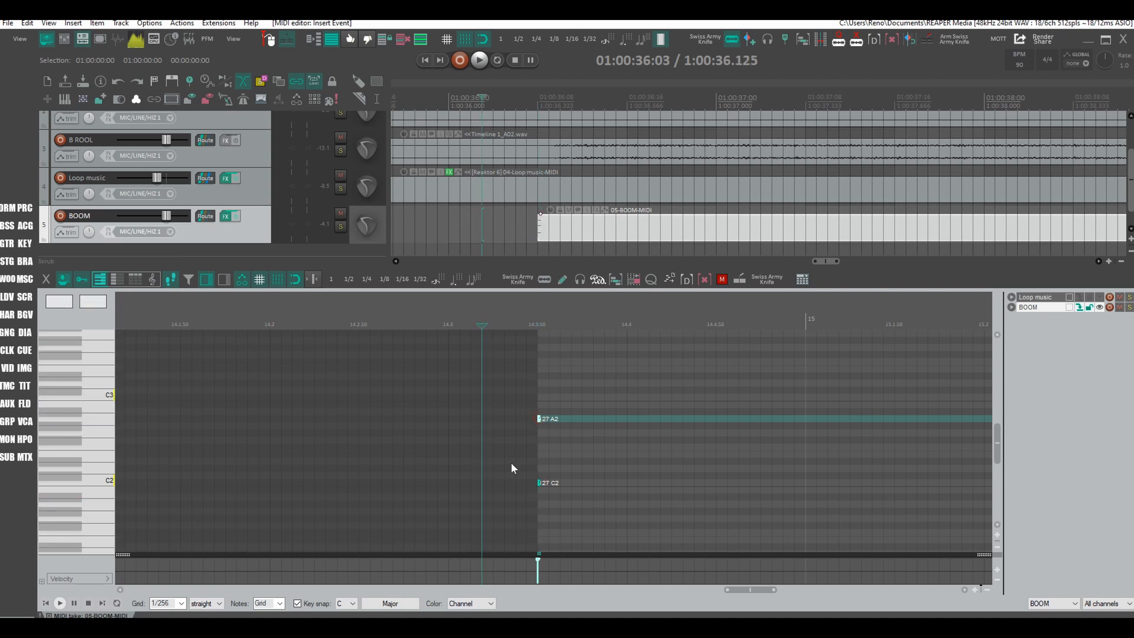
left_click(470, 97)
key("space")
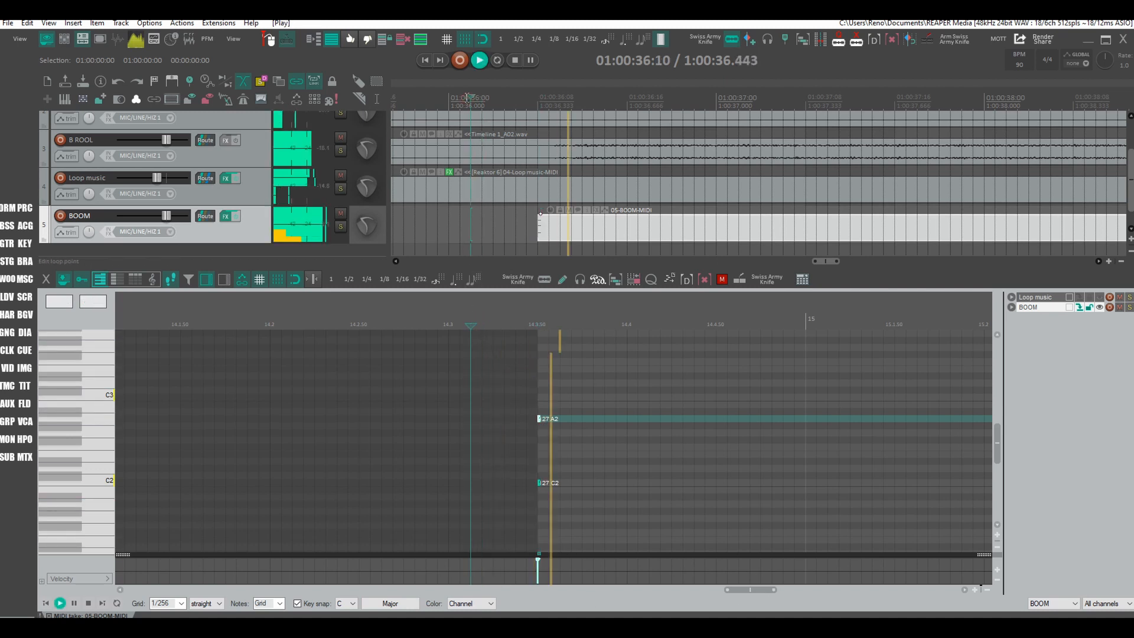
scroll(590, 136, "down", 6)
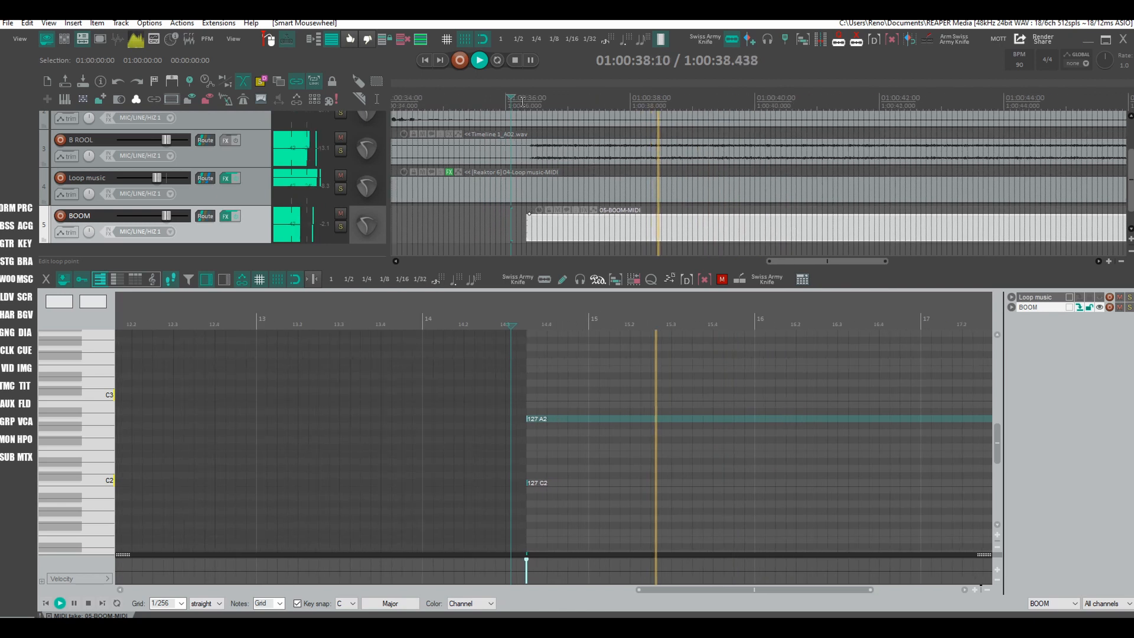
key("space")
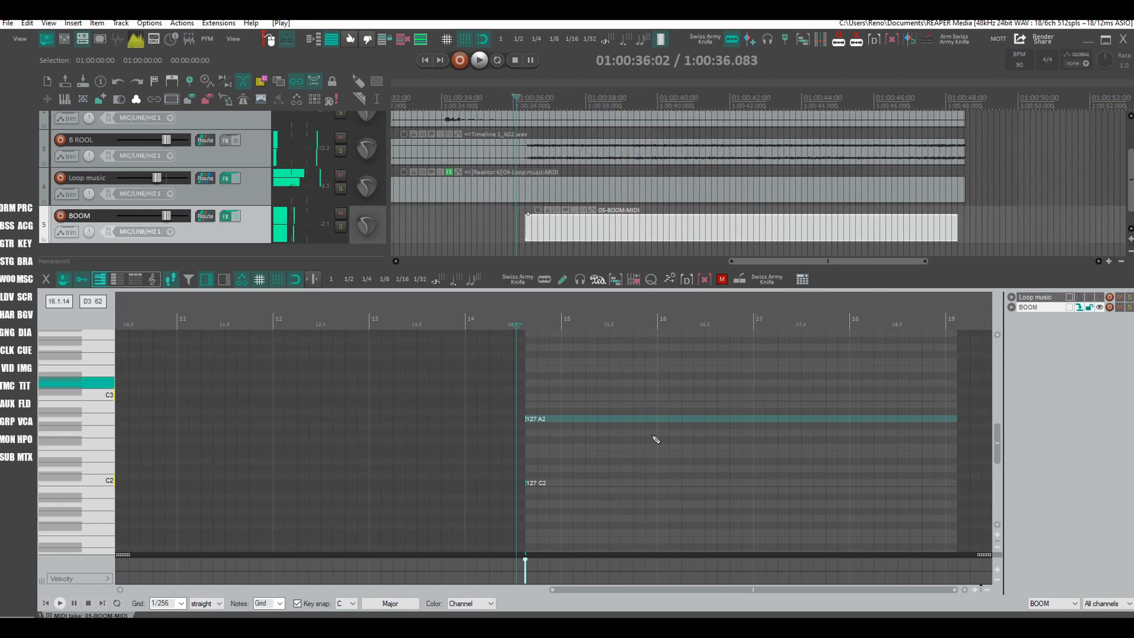
- Add another A2 note at 01:00:39:23, just before bar 16, and play the section from just before it
left_click(658, 419)
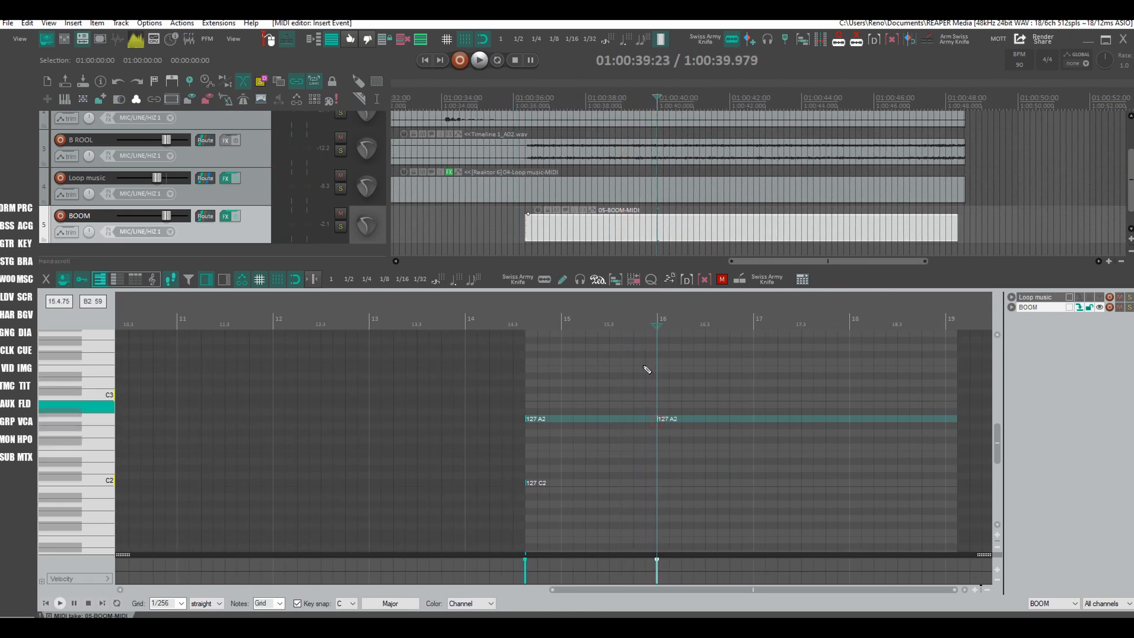
left_click(641, 318)
key("space")
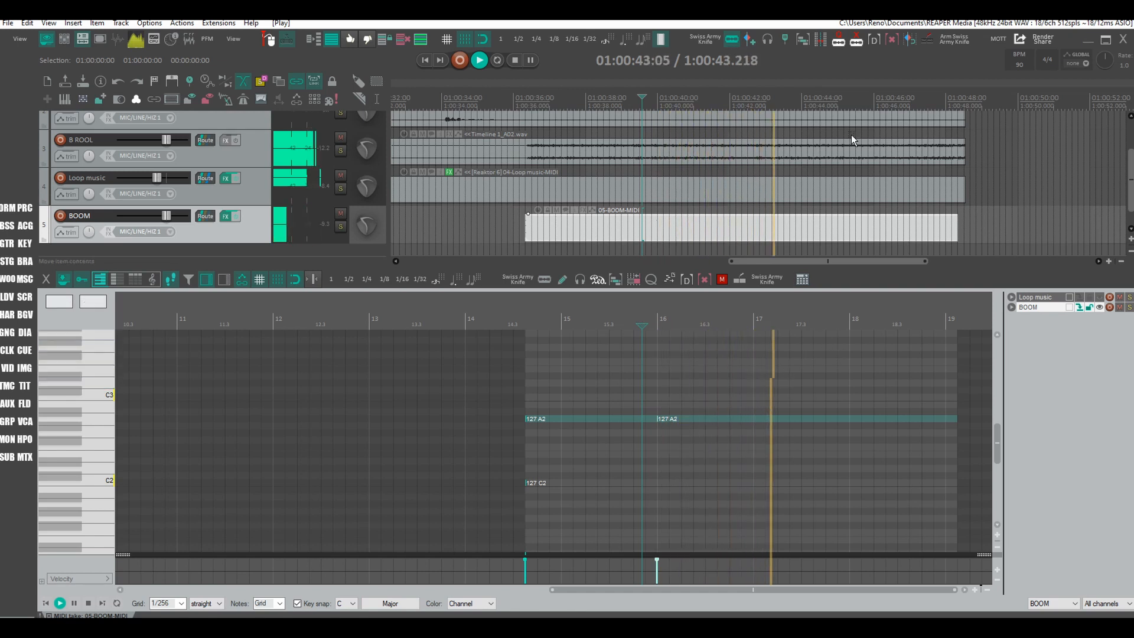
scroll(862, 93, "down", 3)
scroll(862, 93, "up", 3)
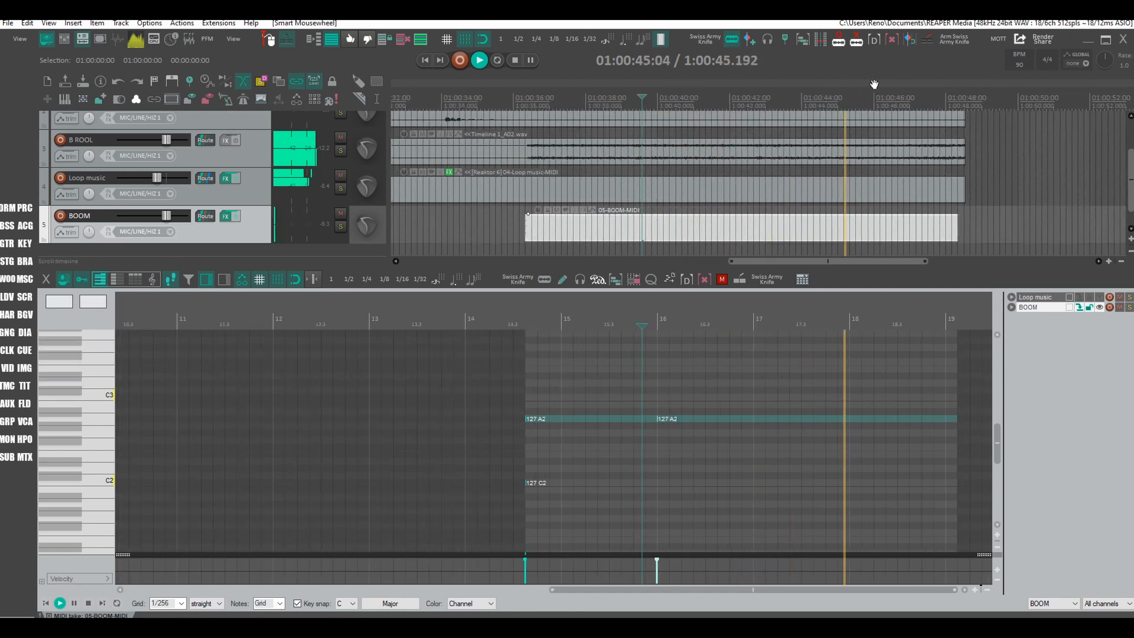
scroll(775, 231, "up", 1)
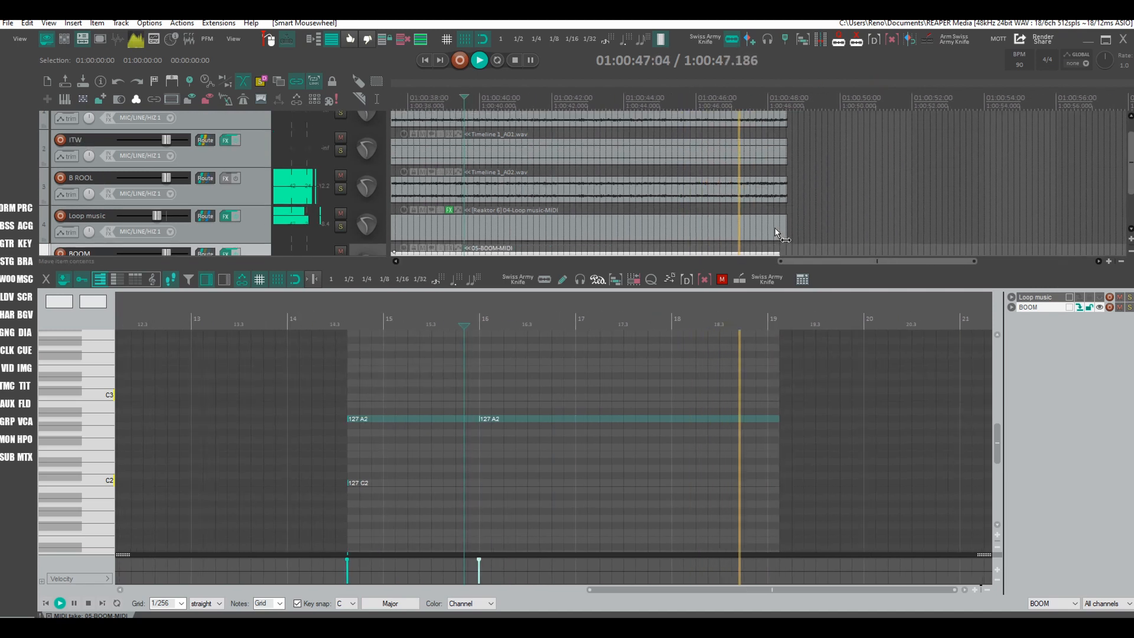
- Extend the end of the BOOM item slightly past the video's end and place the edit cursor at 01:00:48:00
scroll(775, 232, "down", 1)
key("space")
key("space")
left_click_drag(776, 231, 789, 232)
key("space")
left_click(768, 98)
scroll(766, 144, "up", 2)
scroll(763, 239, "down", 2)
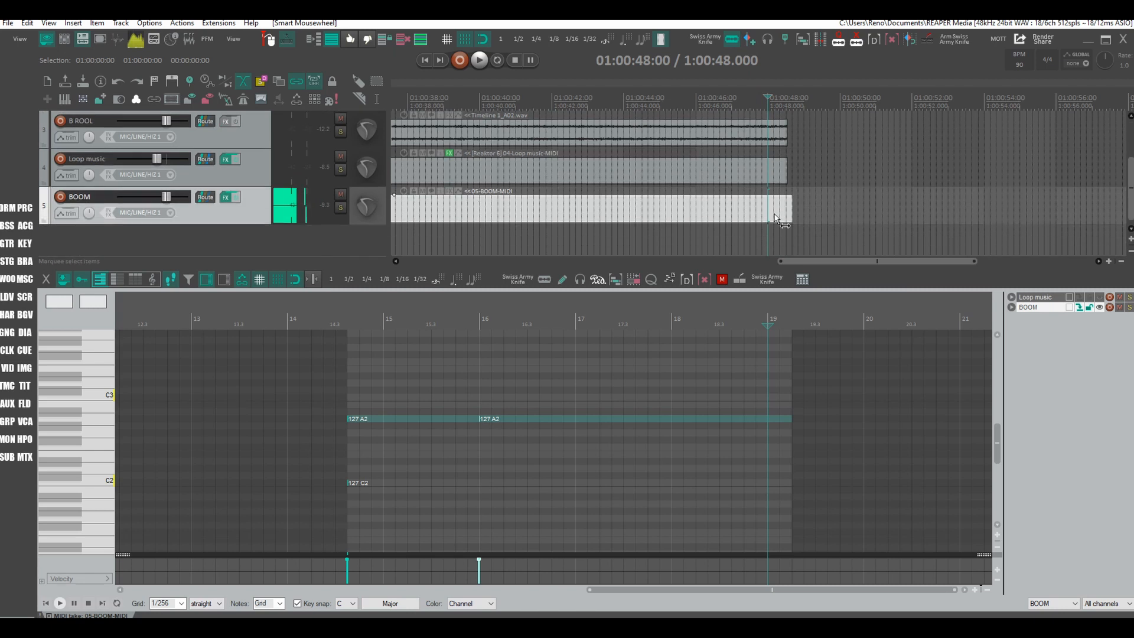
- Audition the Kontakt hits on keys between C2 and B3, including A2, B2 and G3, for the closing cut at 01:00:48:00
scroll(777, 217, "up", 5)
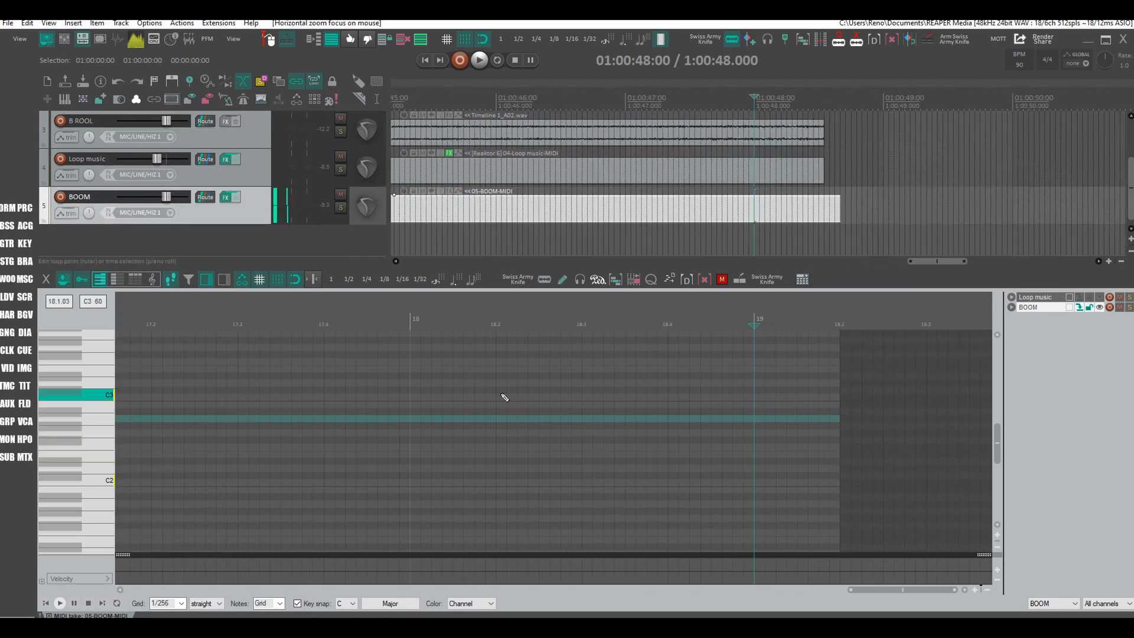
key("space")
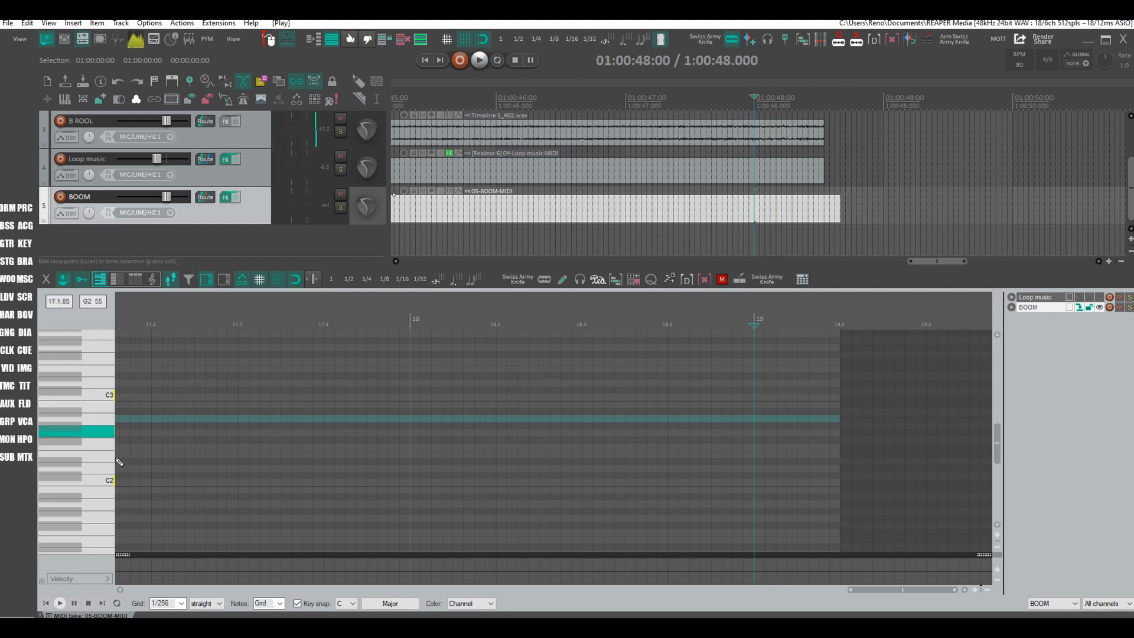
left_click(108, 480)
left_click(109, 406)
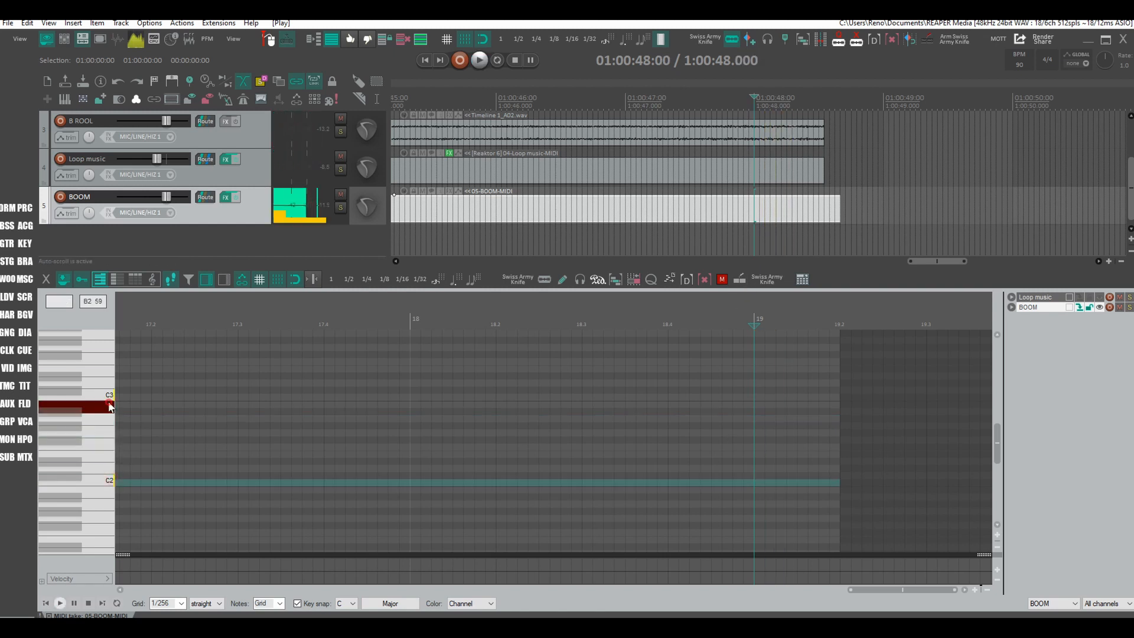
left_click(107, 419)
left_click(104, 407)
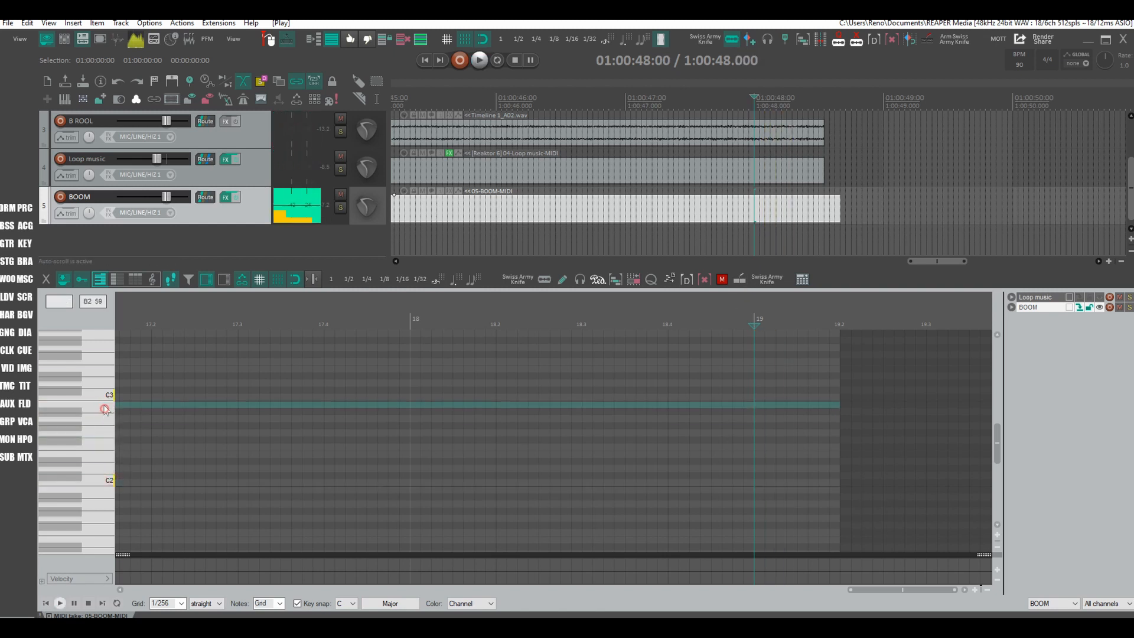
left_click(104, 394)
left_click(102, 359)
left_click(103, 349)
scroll(103, 350, "up", 1)
left_click(104, 340)
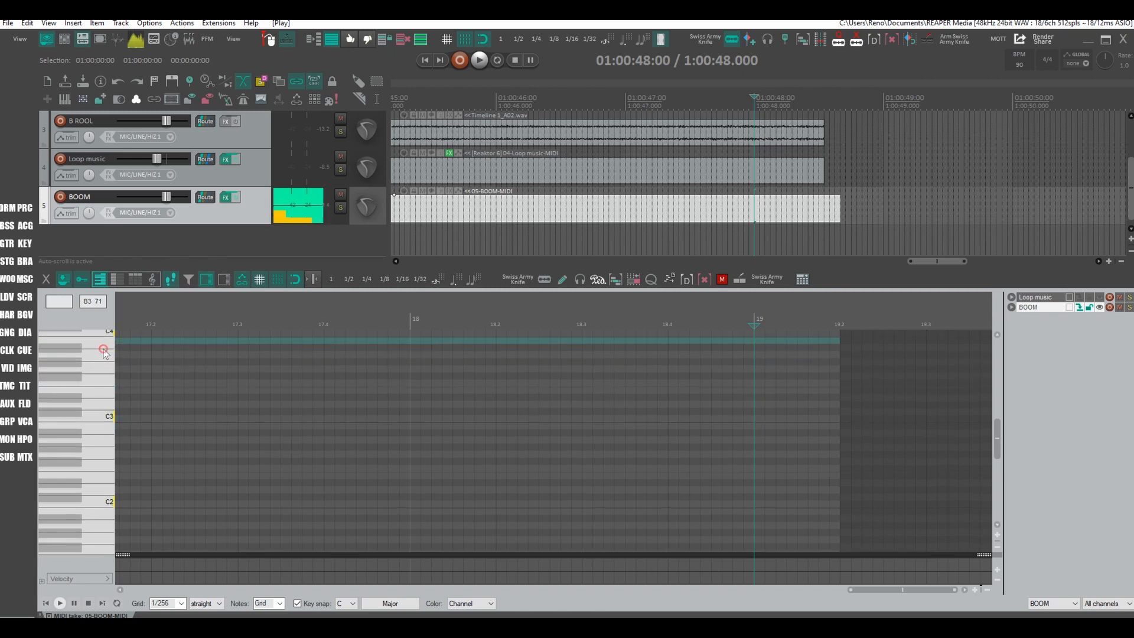
left_click(104, 356)
left_click(104, 370)
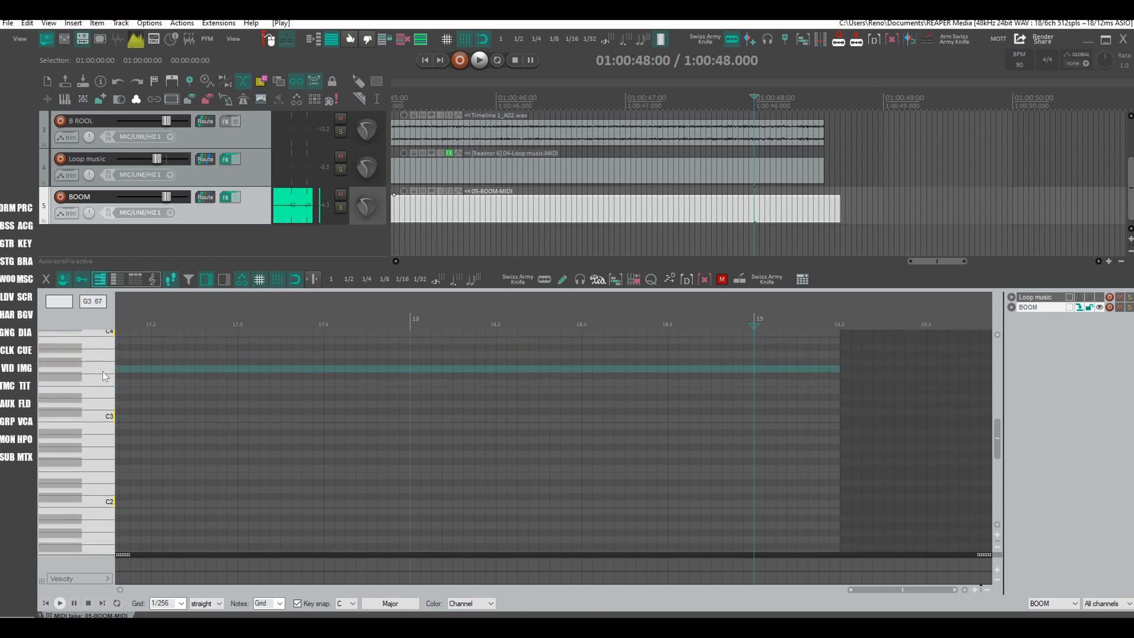
- Insert a short G3 note at 01:00:48:00 in the BOOM item, set the grid to 1/4, and close the MIDI editor
left_click(757, 369)
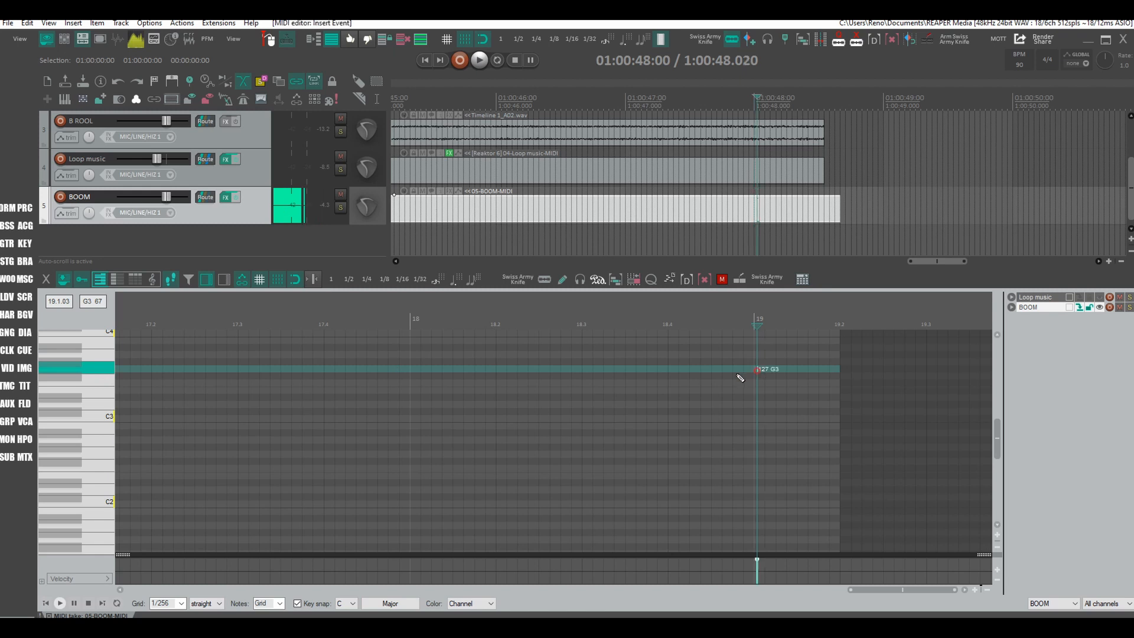
scroll(745, 322, "up", 4)
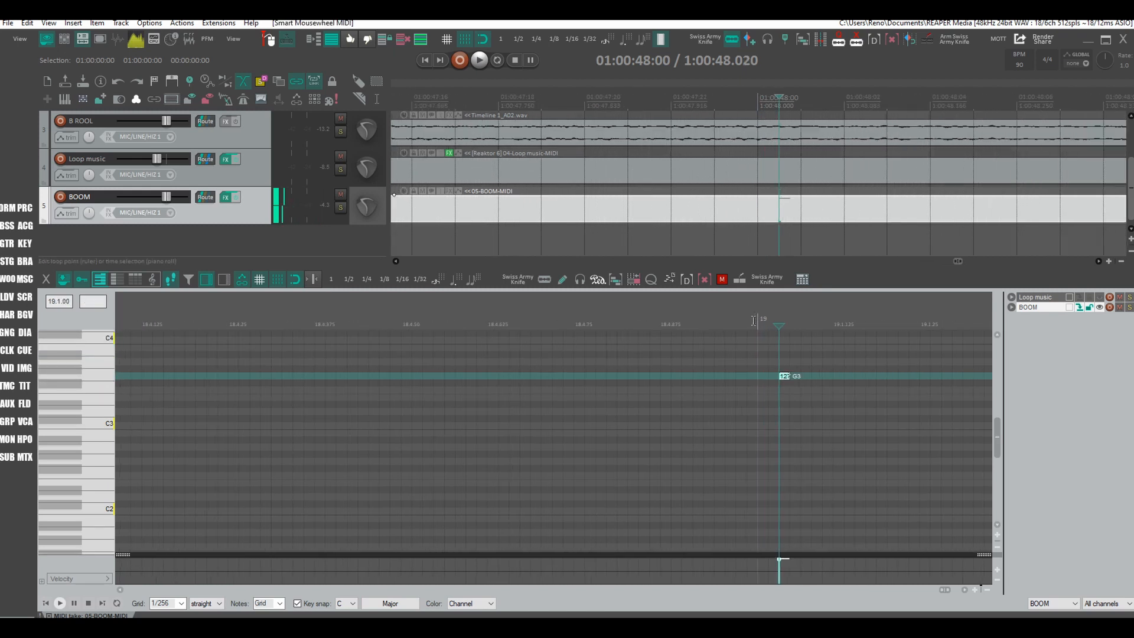
left_click(366, 280)
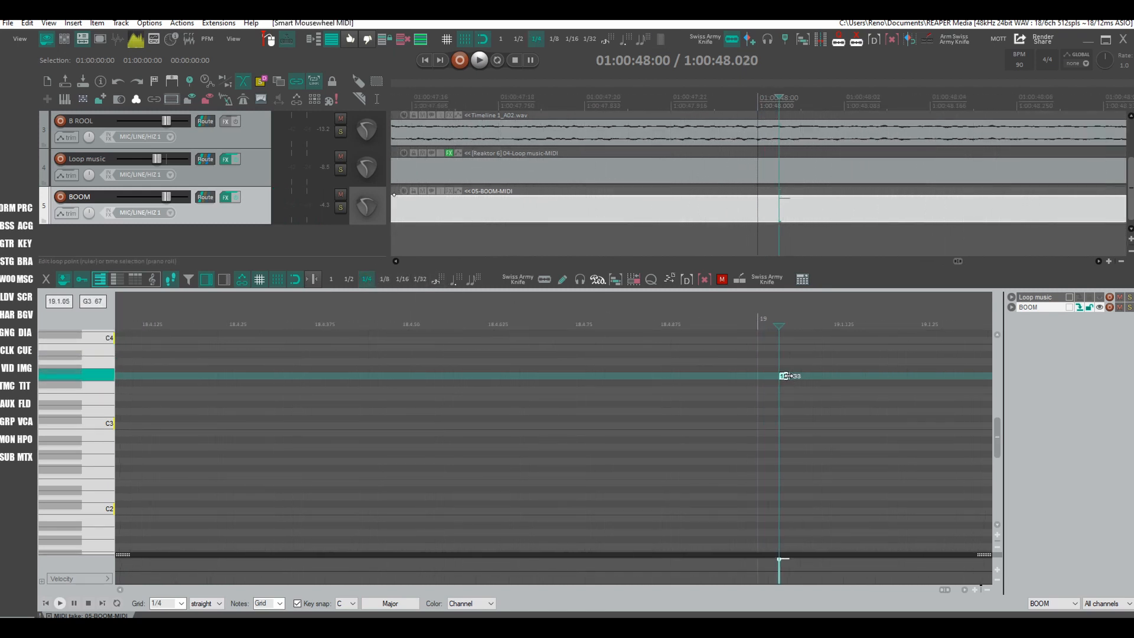
scroll(641, 309, "down", 8)
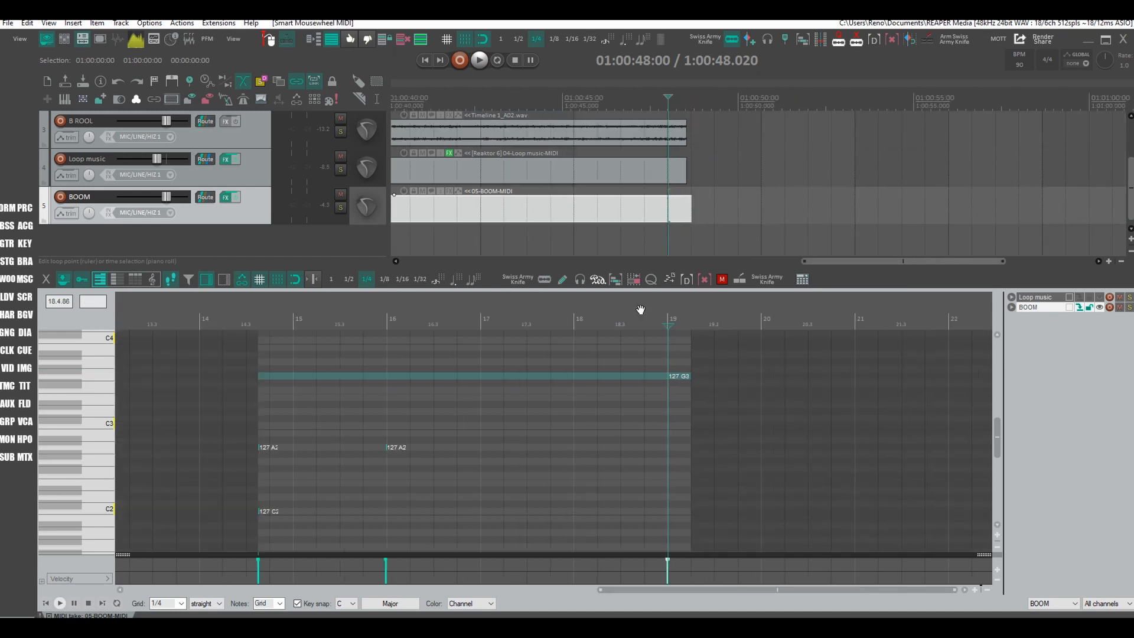
left_click(45, 278)
scroll(591, 118, "down", 5)
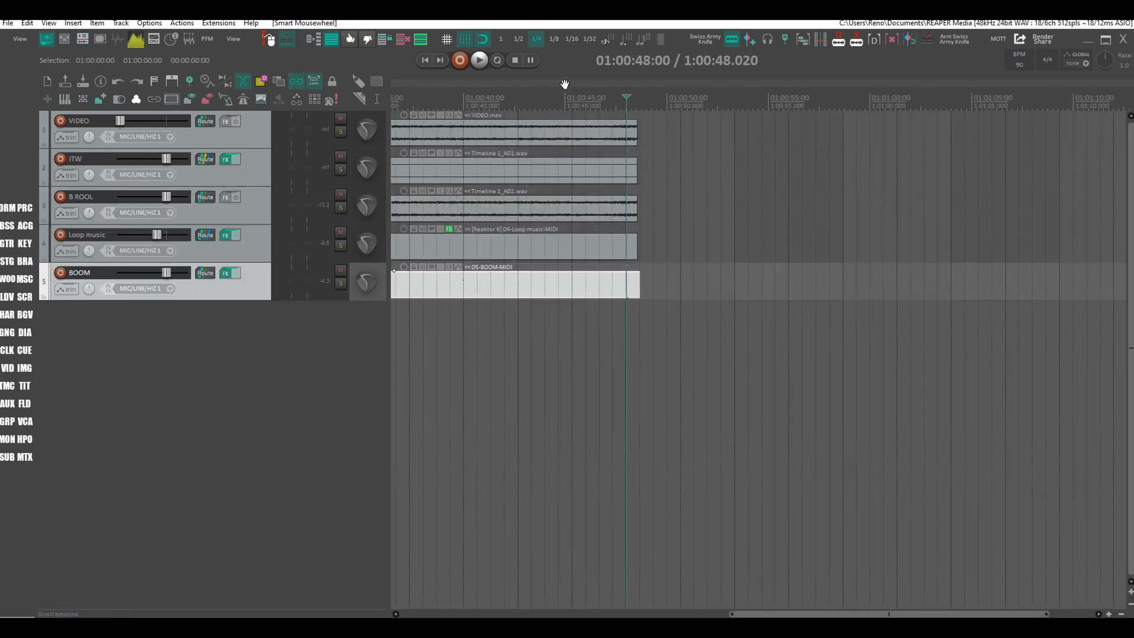
- Play the mix with the video from 01:00:28:16 to check the BOOM hits in context
left_click(629, 100)
key("space")
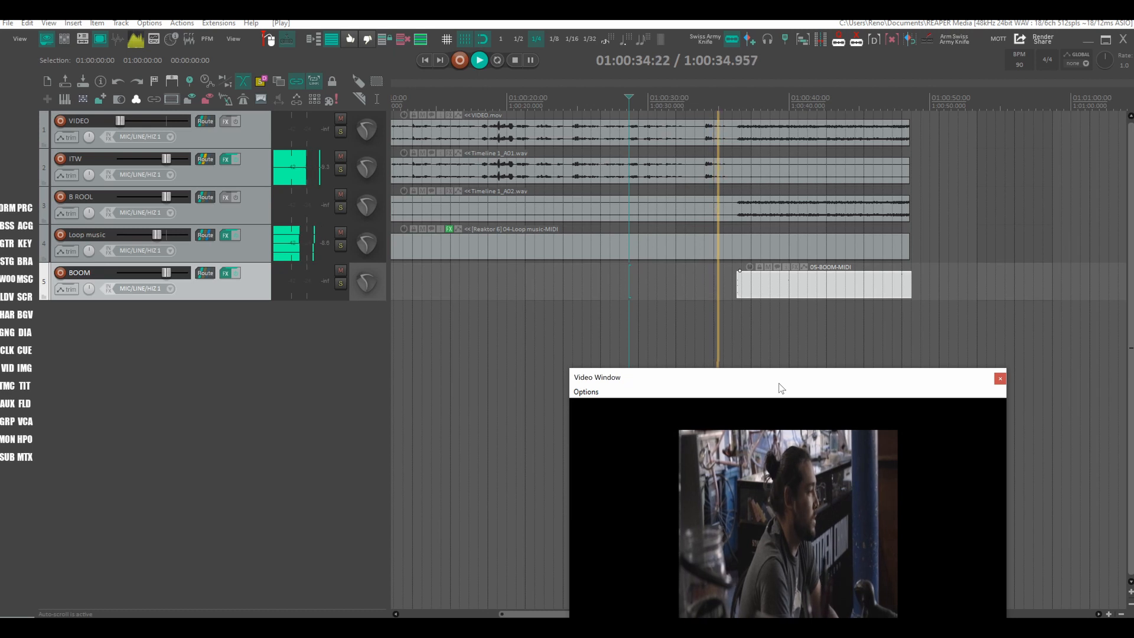
key("space")
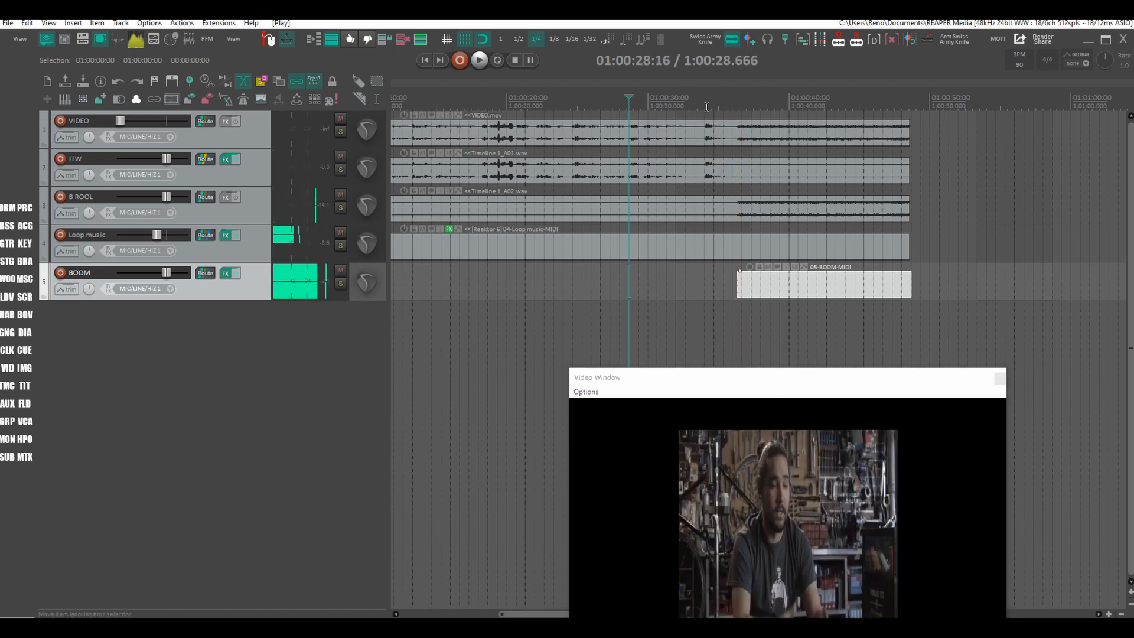
- Split the ITW item at 01:00:34:00, just before the last spoken phrase, using a finer grid
left_click(703, 101)
scroll(703, 102, "up", 7)
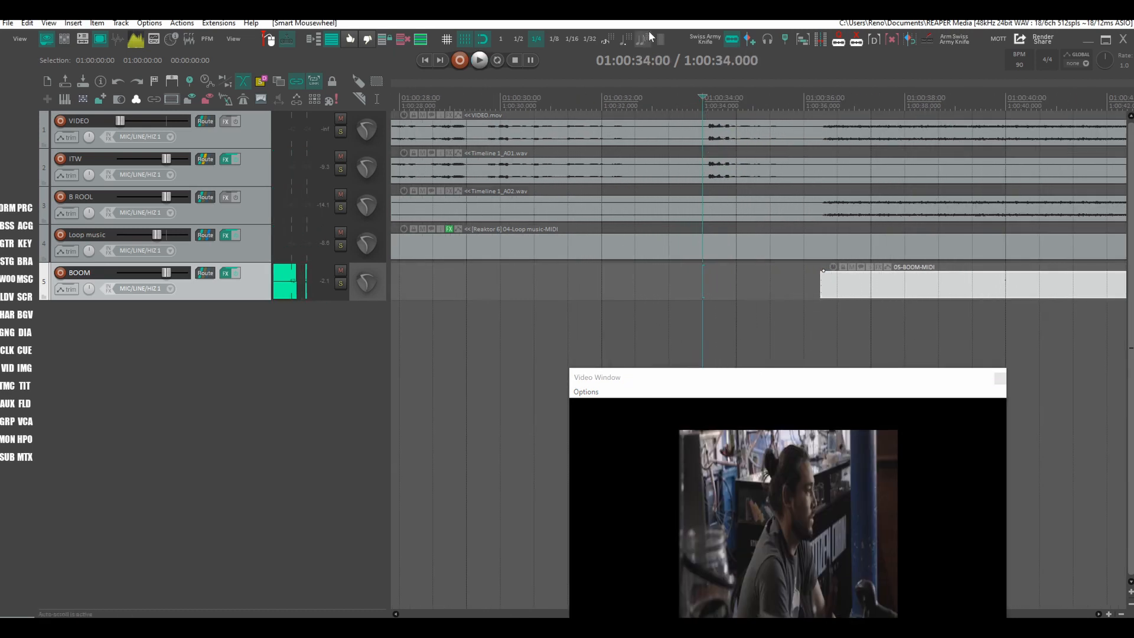
left_click(662, 41)
left_click(709, 166)
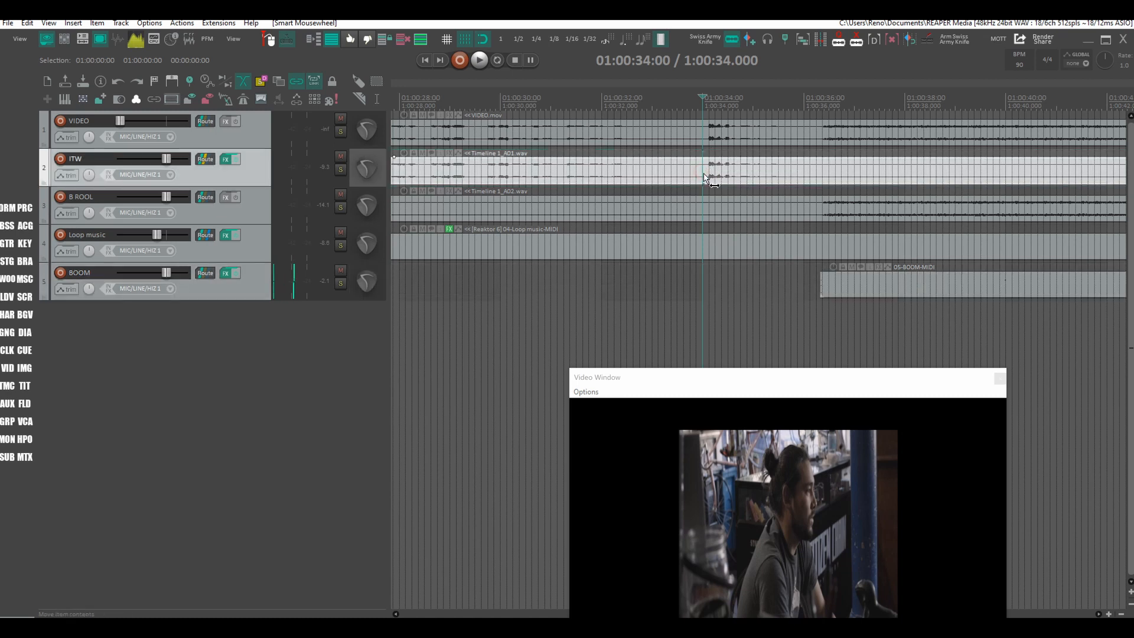
key("s")
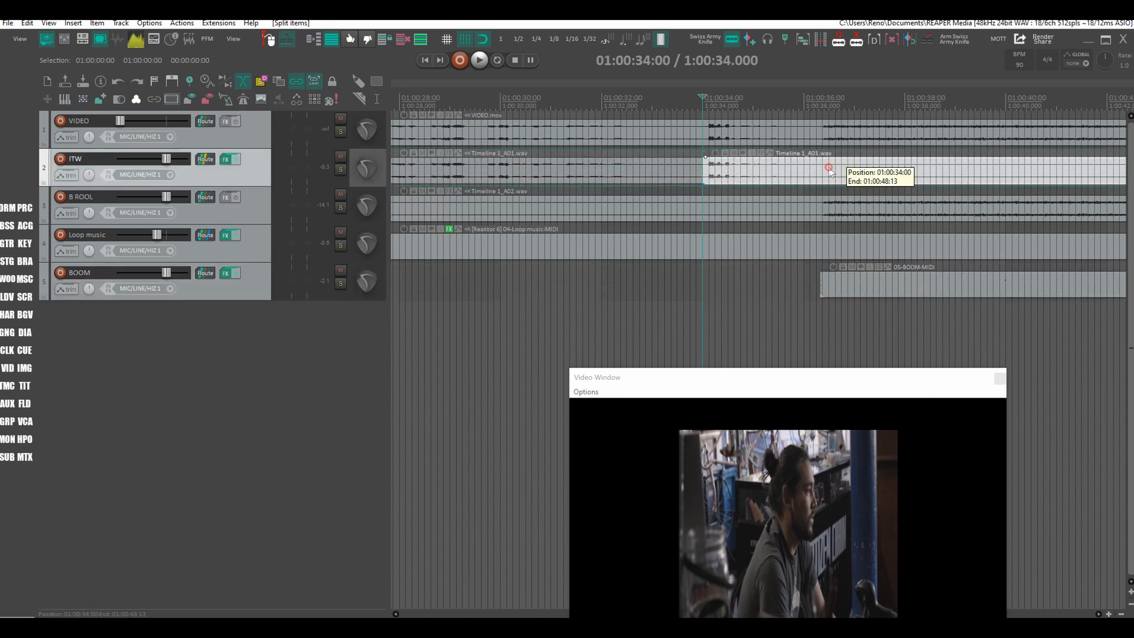
- Split the ITW item again near the first BOOM hit, delete the remainder, and extend the last phrase's end to about 01:00:41
left_click(829, 172)
key("s")
left_click(869, 169)
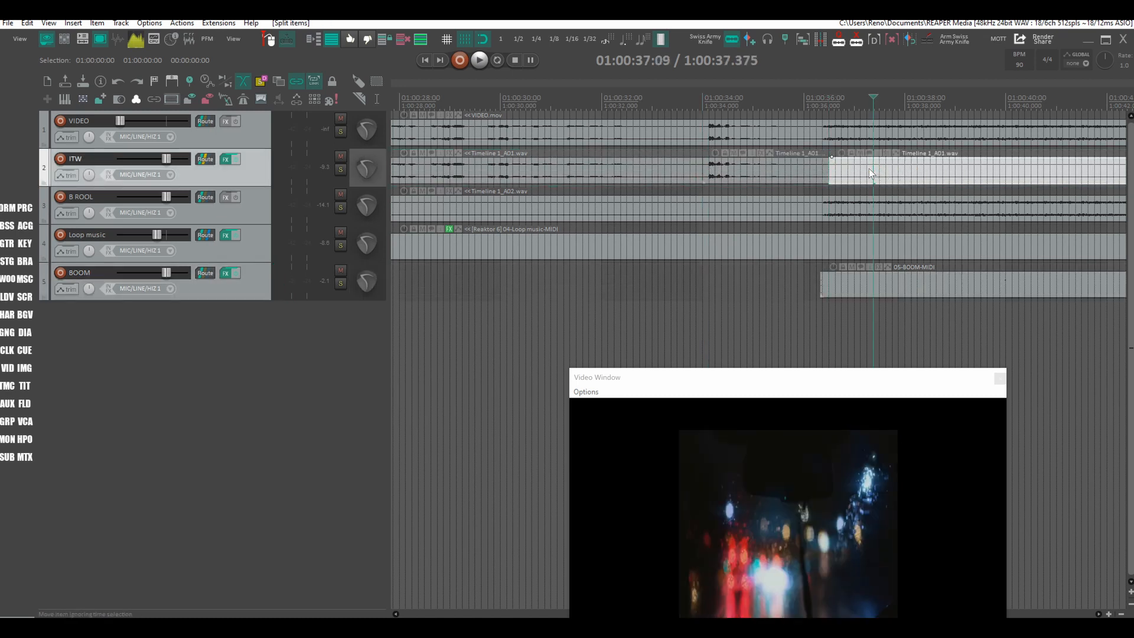
key("Delete")
left_click_drag(828, 169, 1055, 170)
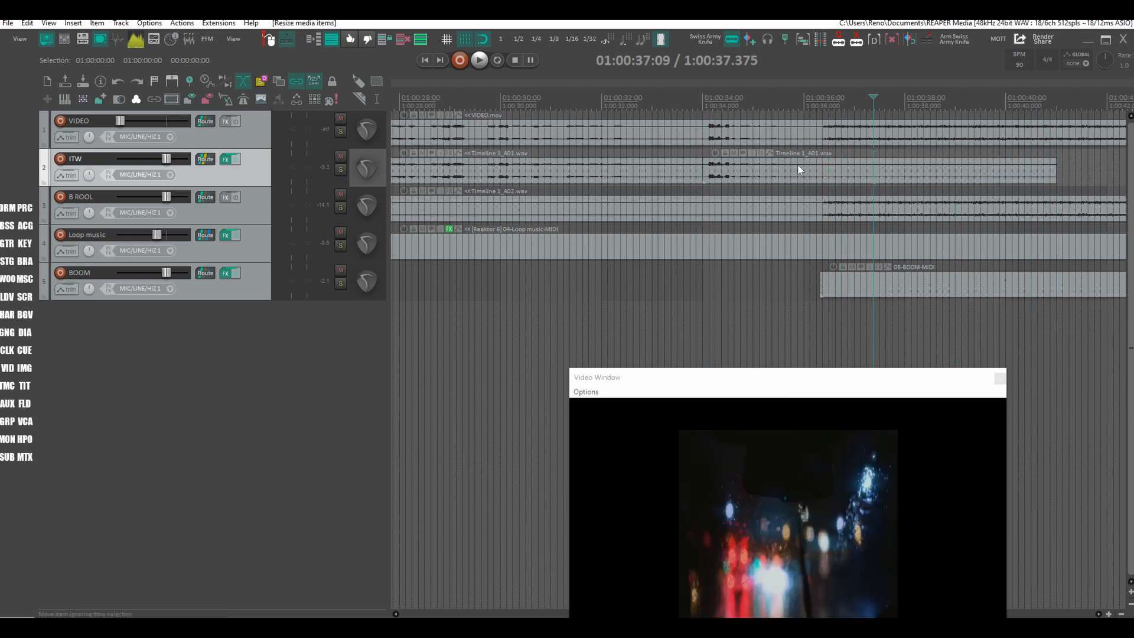
- Add the ValhallaVintageVerb reverb as an item effect on the last ITW phrase
left_click(760, 153)
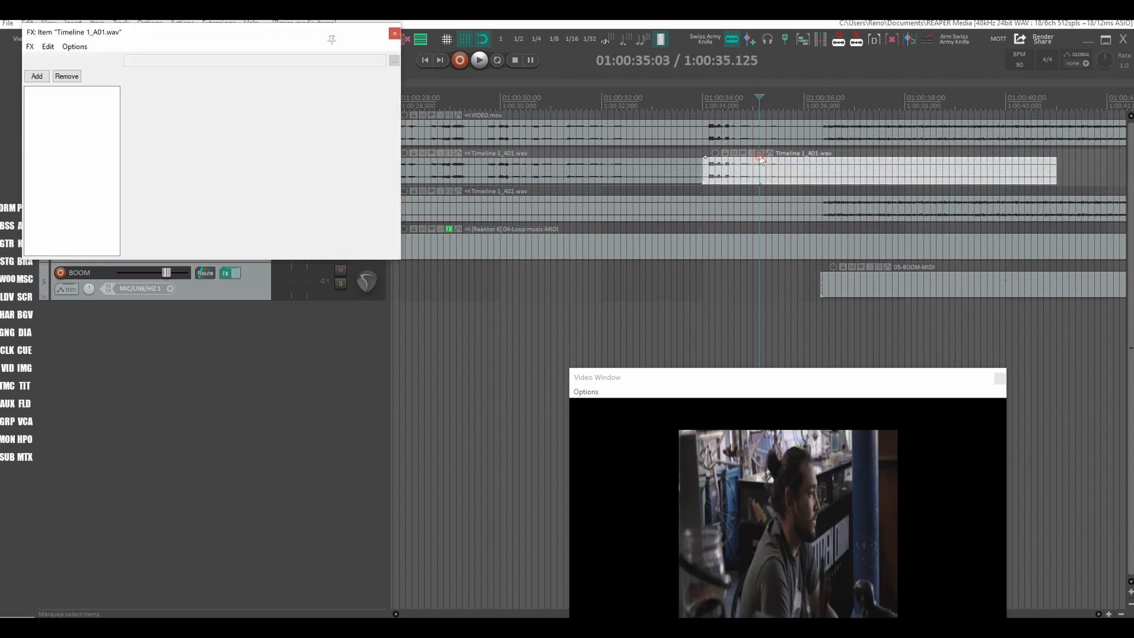
left_click(36, 76)
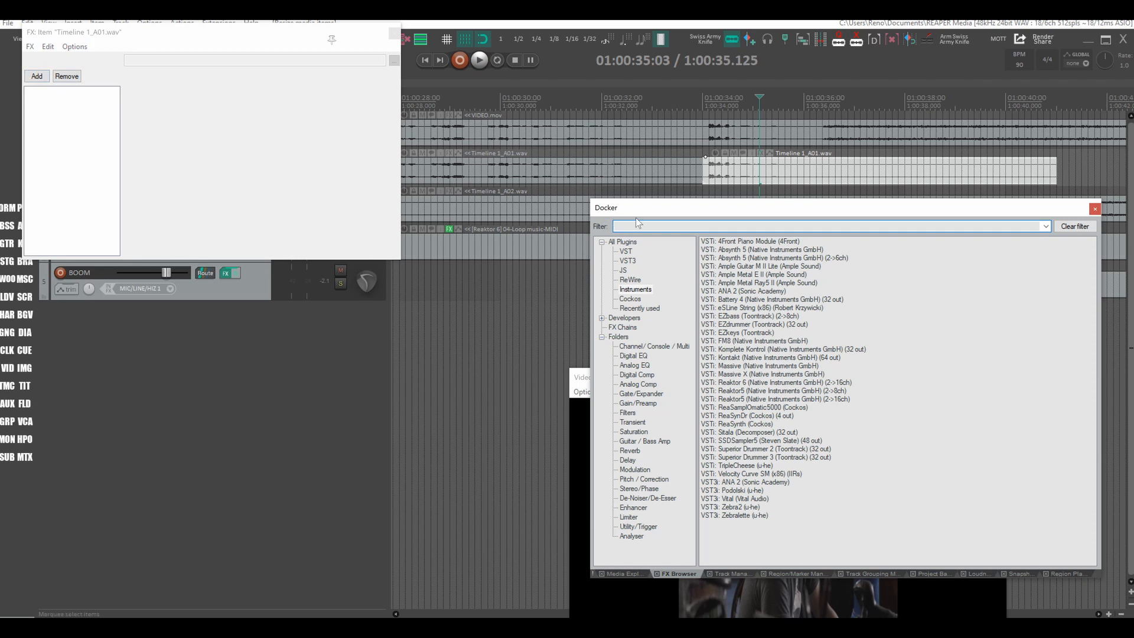
left_click(629, 451)
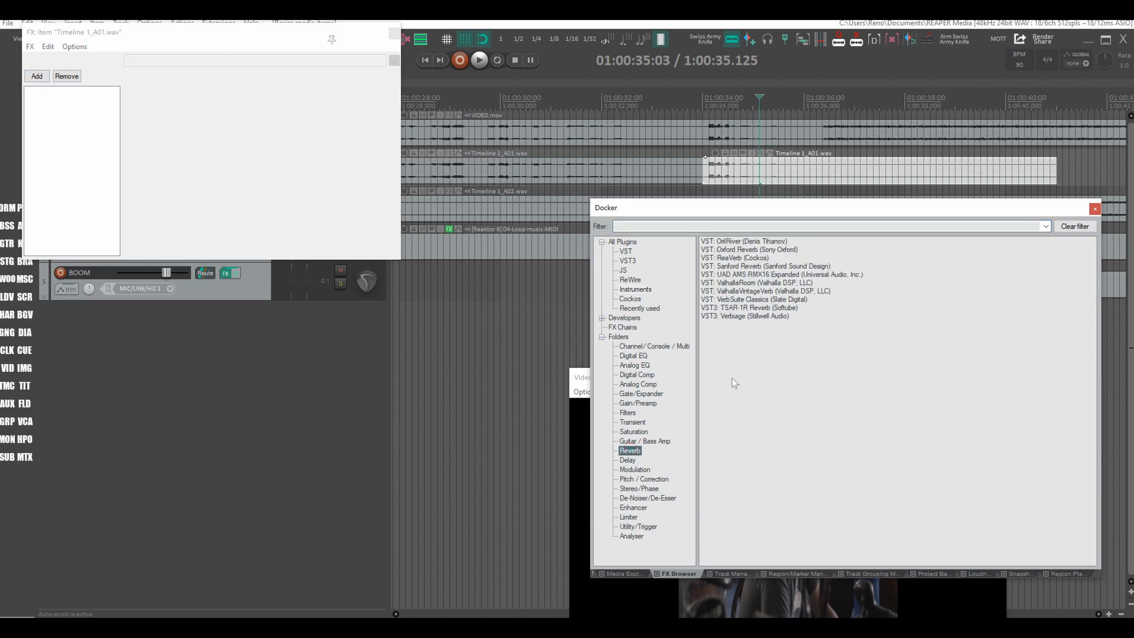
left_click_drag(741, 291, 736, 291)
left_click_drag(136, 166, 99, 155)
- Load the reverb's Large RHall preset, set the mix to 31.2 % and the predelay to 150.94 ms, and close the effect window
left_click(552, 289)
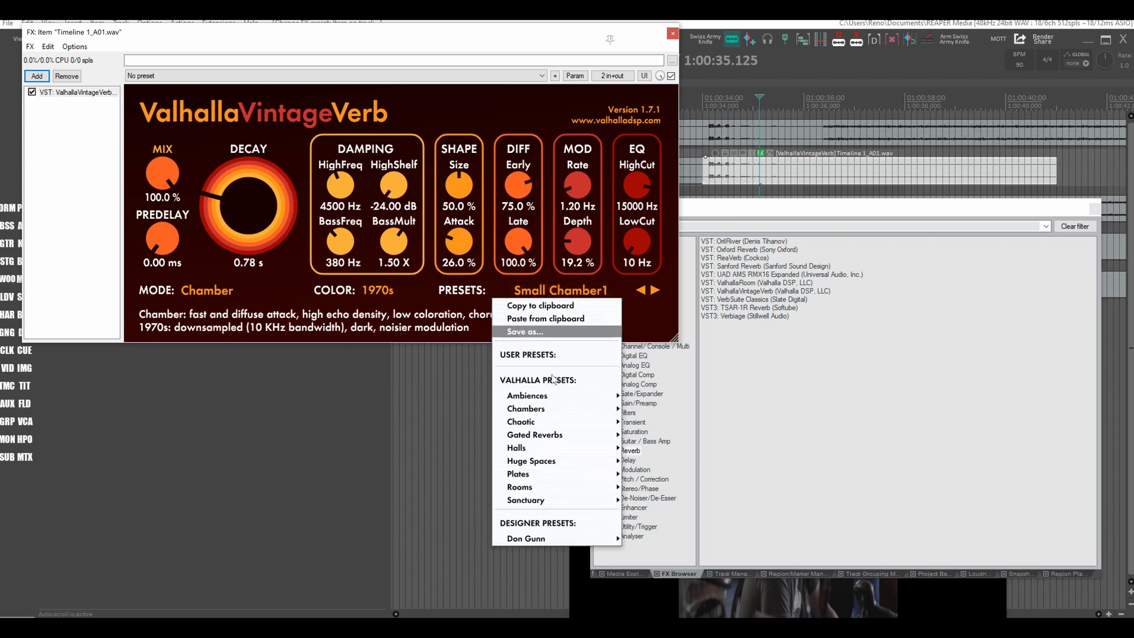
mouse_move(531, 447)
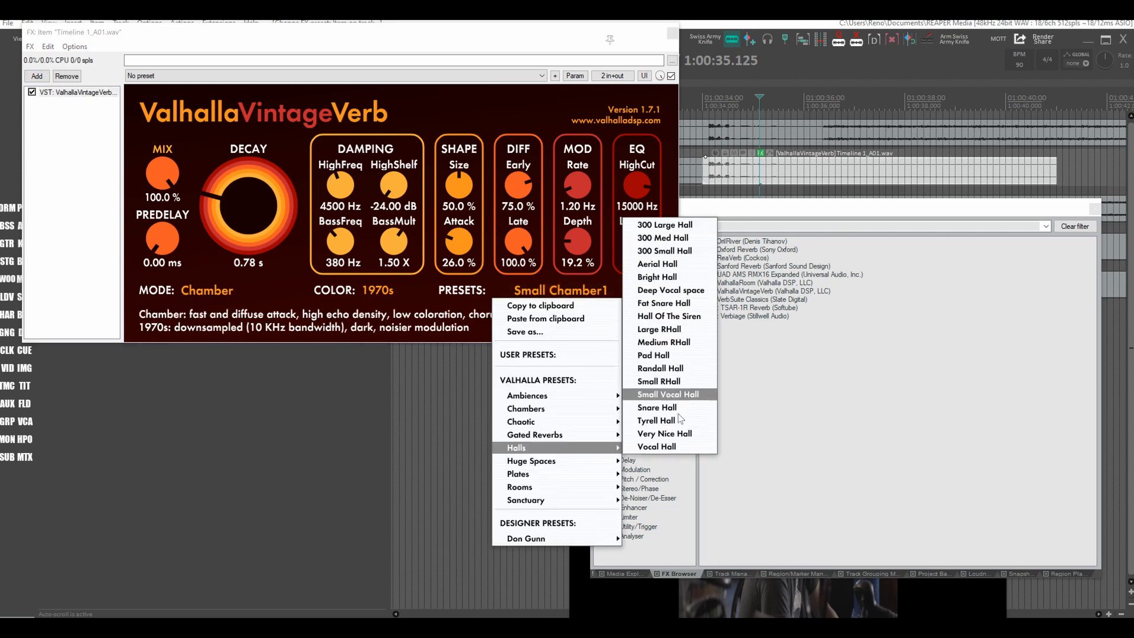
left_click(660, 329)
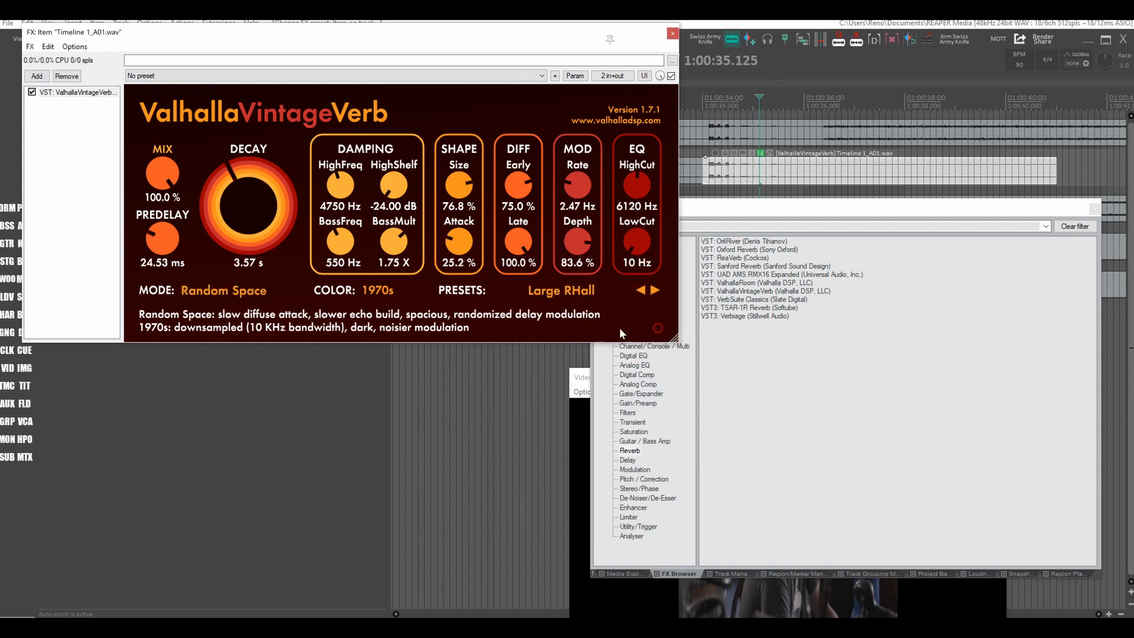
mouse_move(156, 208)
left_mouse_down()
mouse_move(169, 267)
mouse_move(165, 204)
left_mouse_up()
key("space")
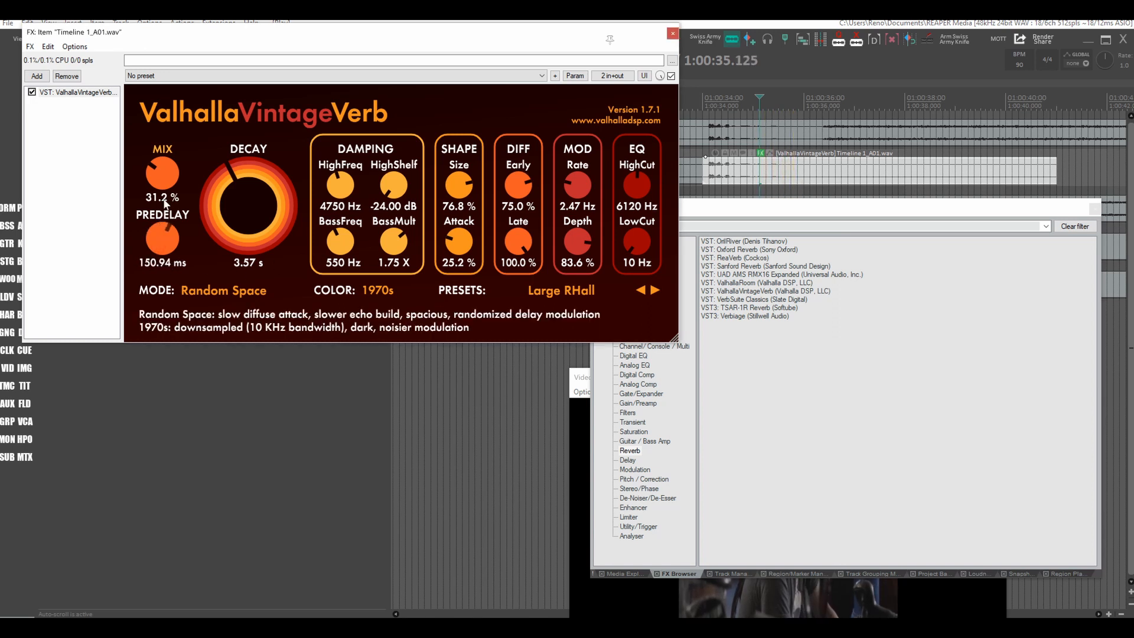
left_click(672, 33)
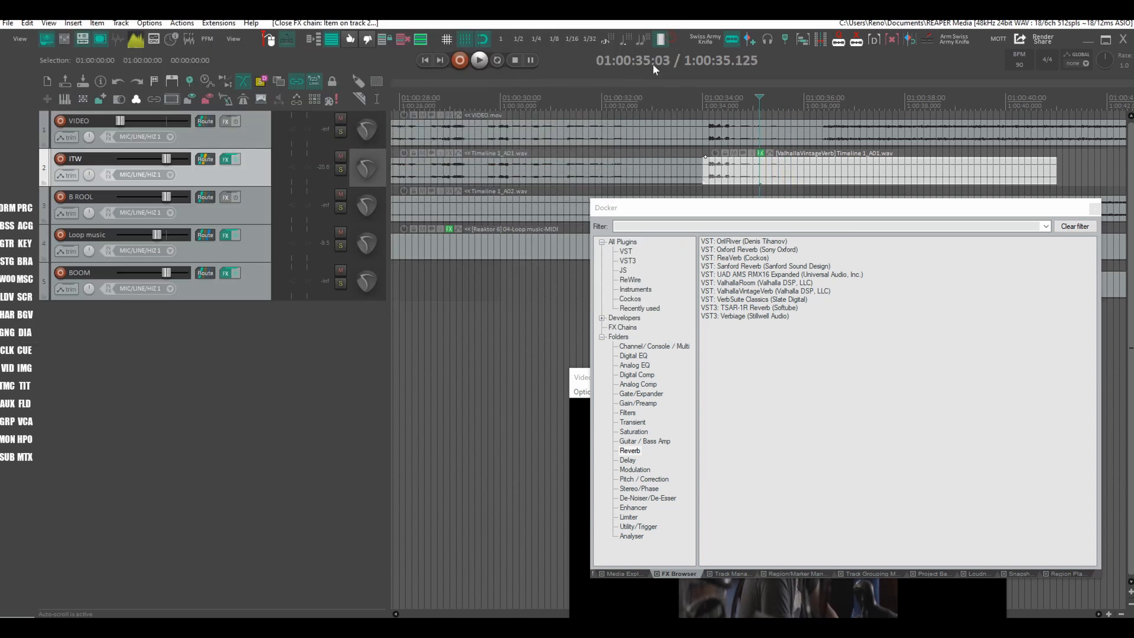
- Play from 01:00:32:06 to hear the reverb on the last phrase, closing the FX browser and repositioning the video window
left_click(612, 93)
key("space")
left_click(1094, 208)
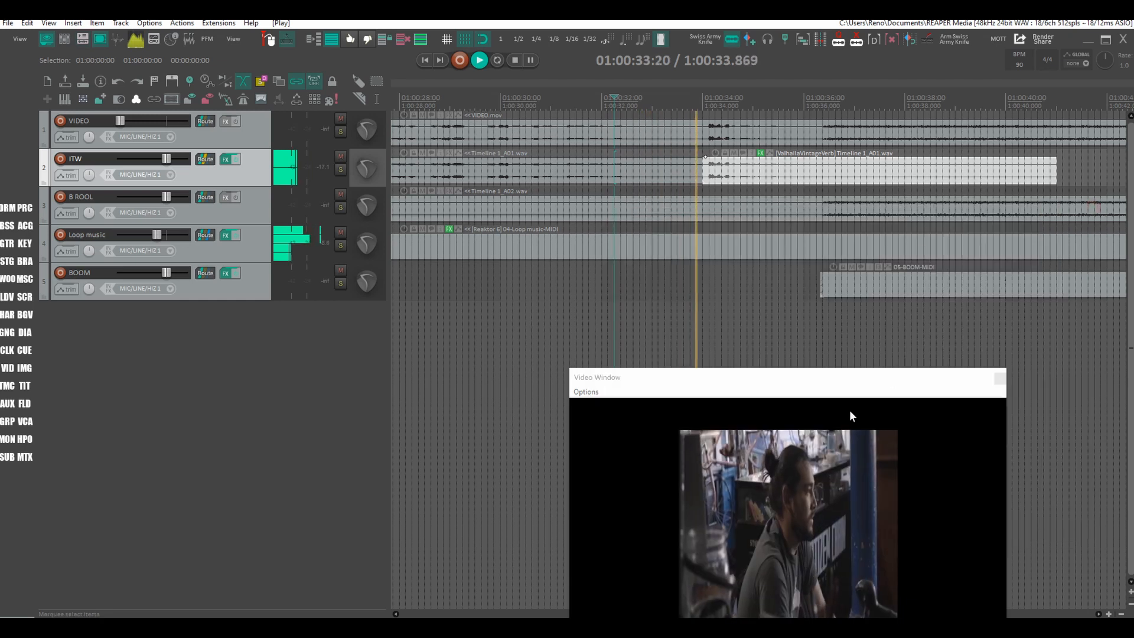
left_click_drag(725, 389, 694, 312)
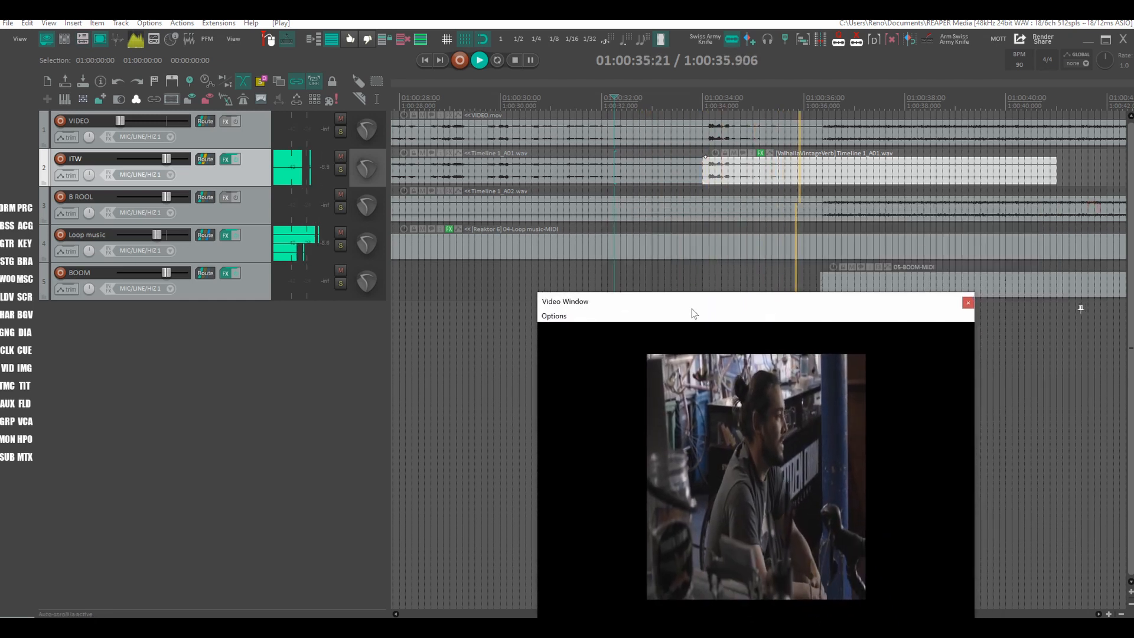
key("space")
- Set the phrase's reverb decay to 2.25 s, play the passage, and close the effect and video windows
left_click(760, 153)
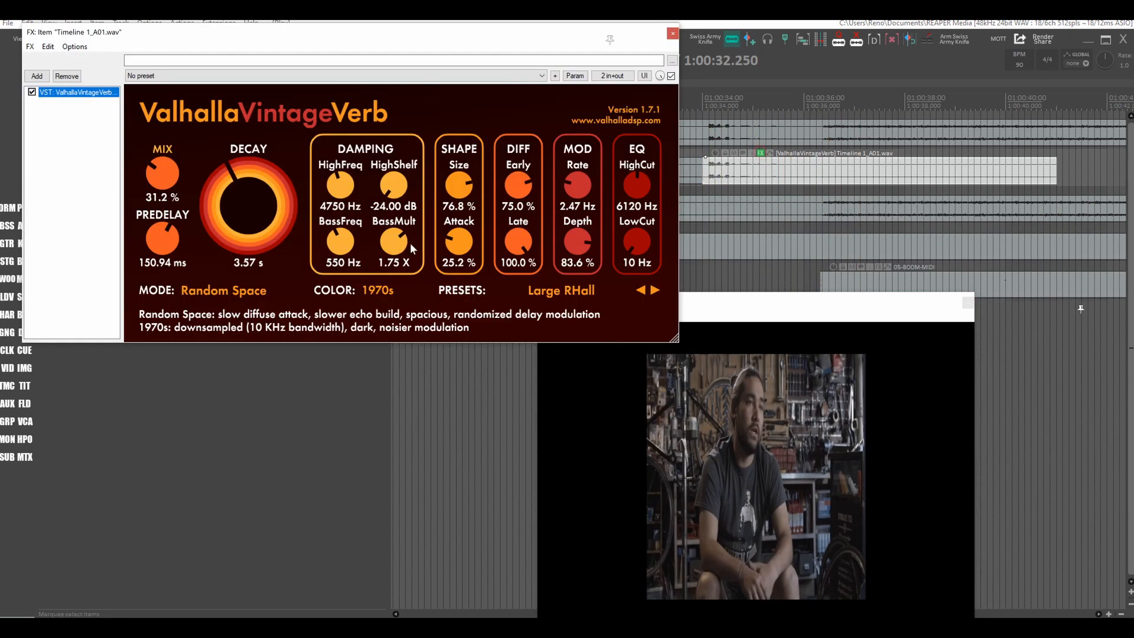
left_click_drag(243, 211, 242, 218)
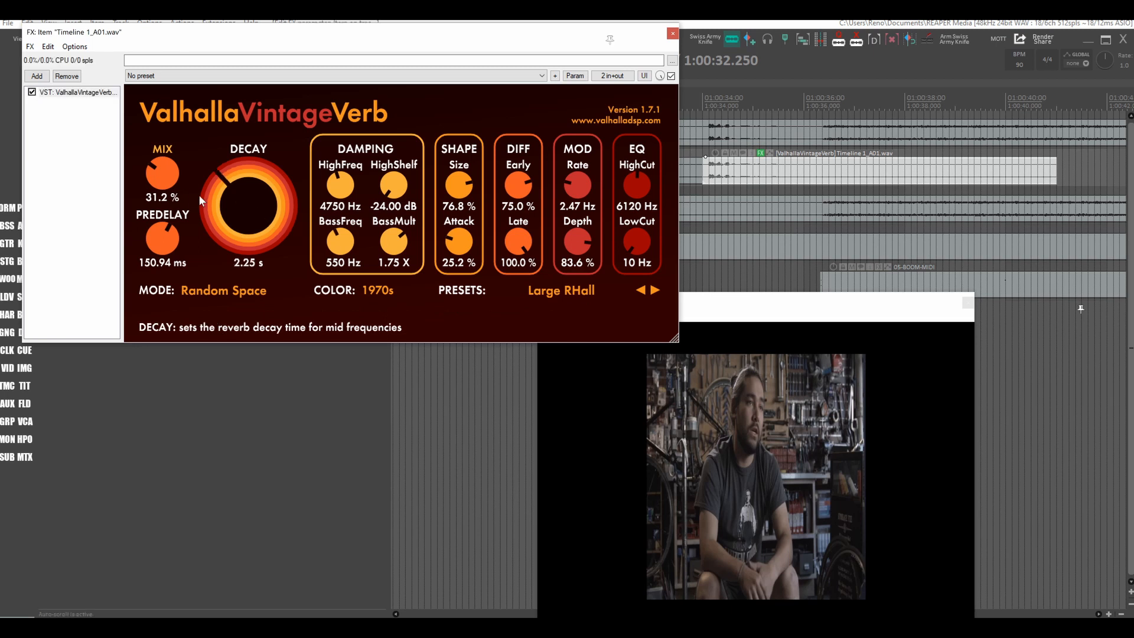
key("space")
left_click(671, 33)
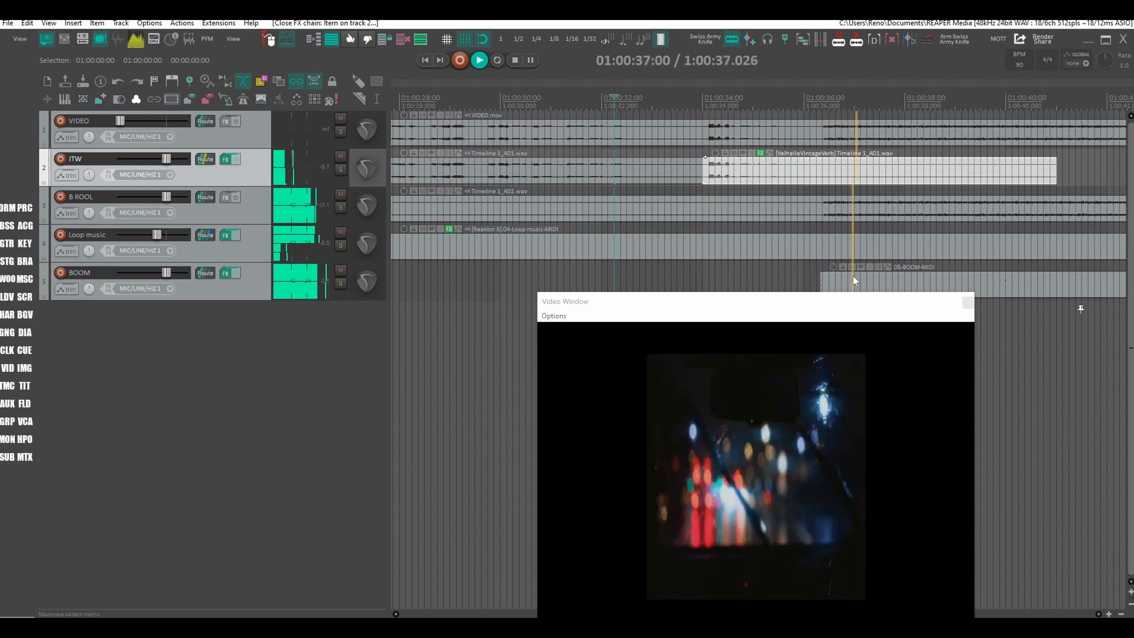
left_click(966, 305)
scroll(935, 144, "down", 6)
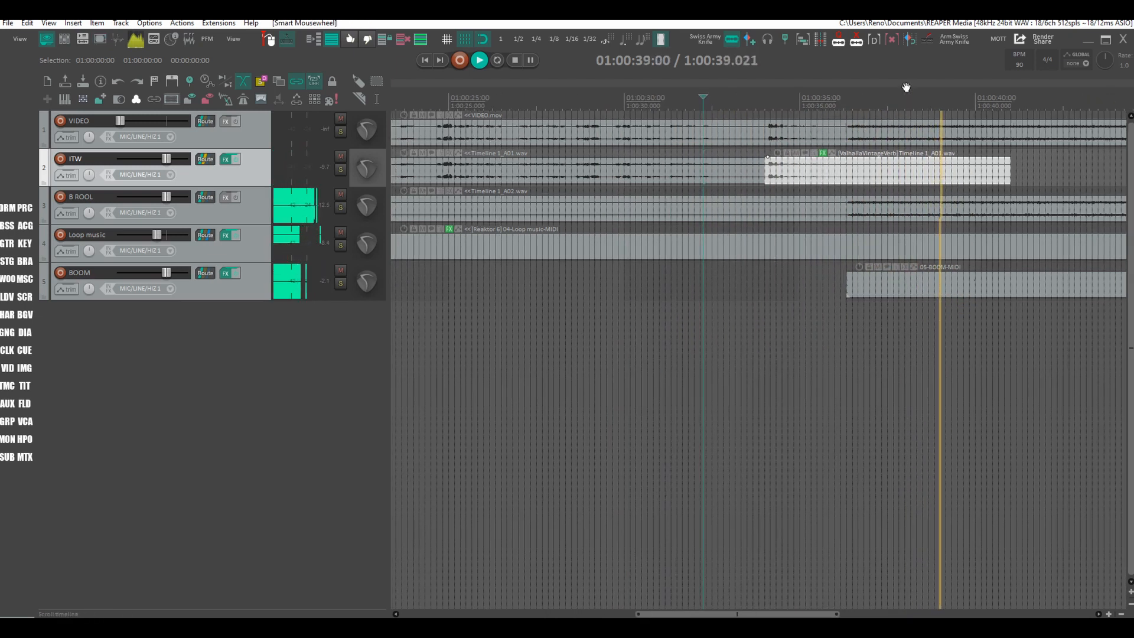
key("space")
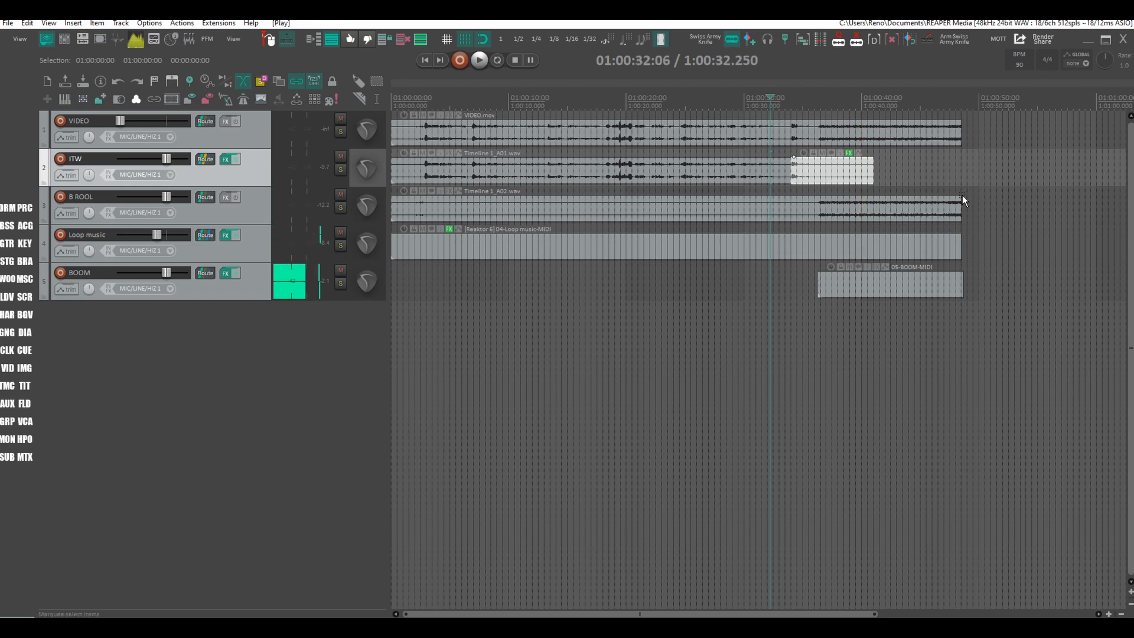
- Add a short fade-out at the end of the B ROOL item and mute the VIDEO track
left_click_drag(962, 195, 952, 196)
scroll(892, 87, "down", 3)
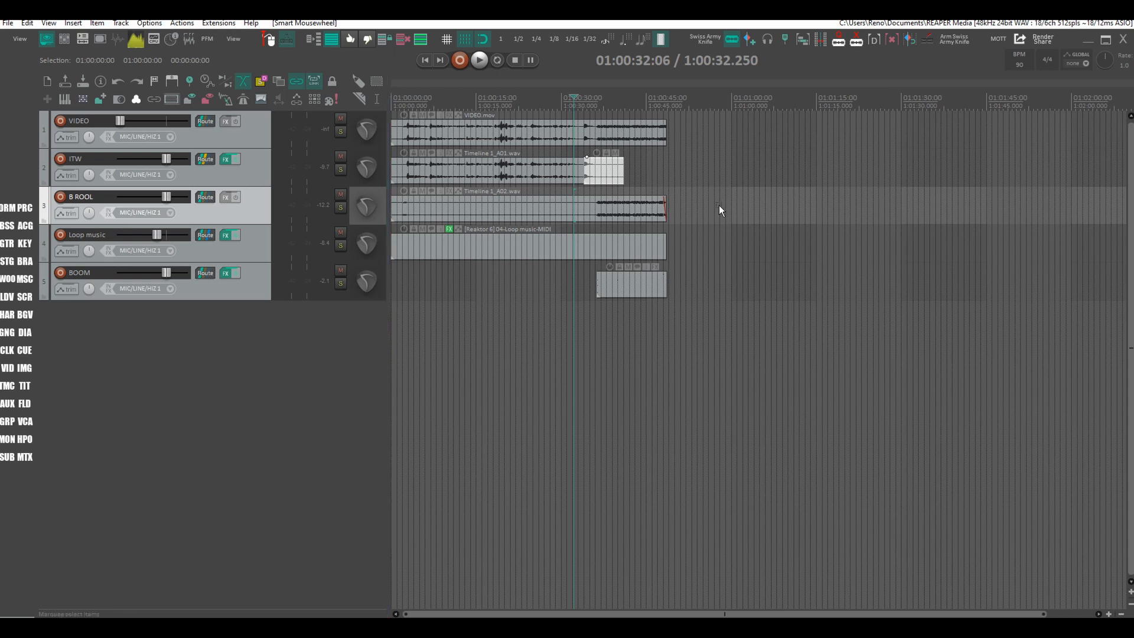
left_click(340, 119)
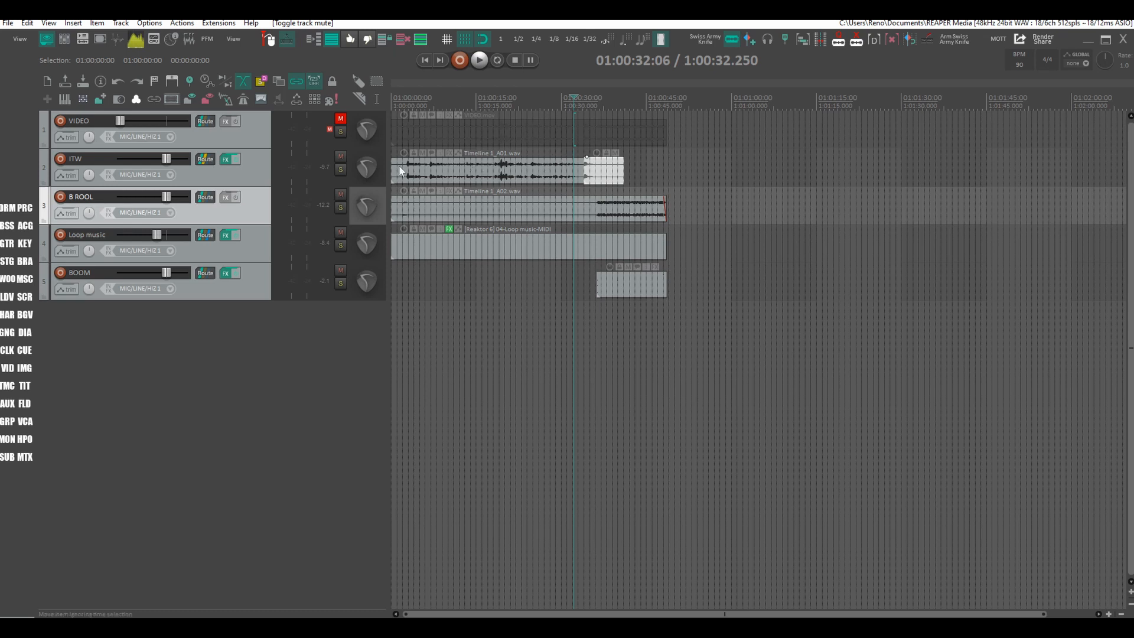
- Select the ITW through BOOM tracks and open the render settings with the source set to Selected media items via master
left_click(366, 168)
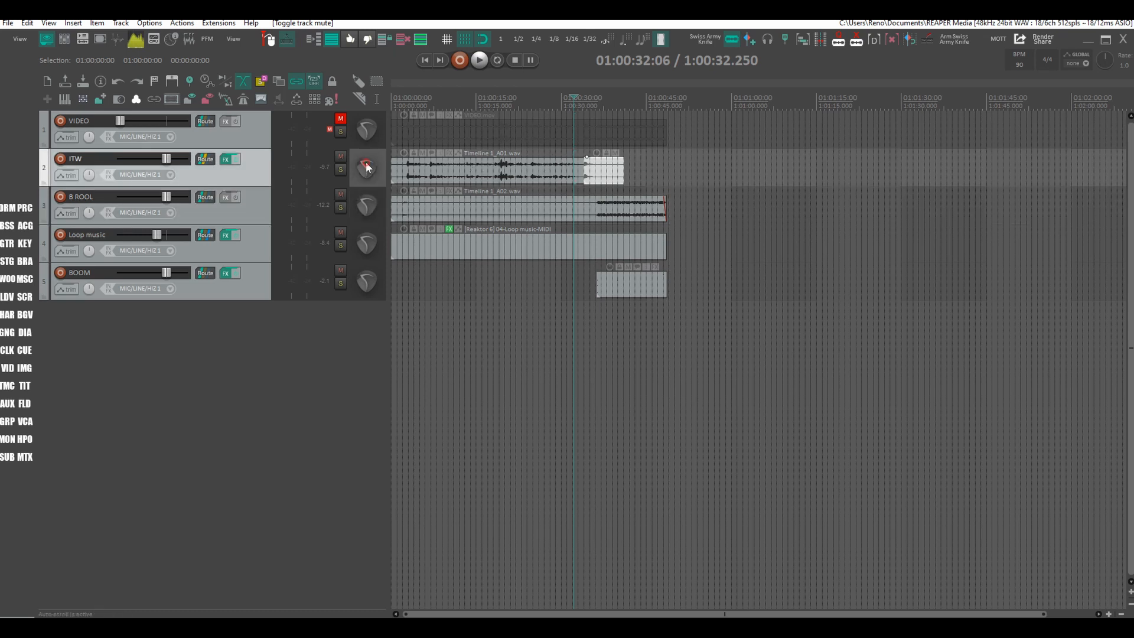
left_click(371, 203)
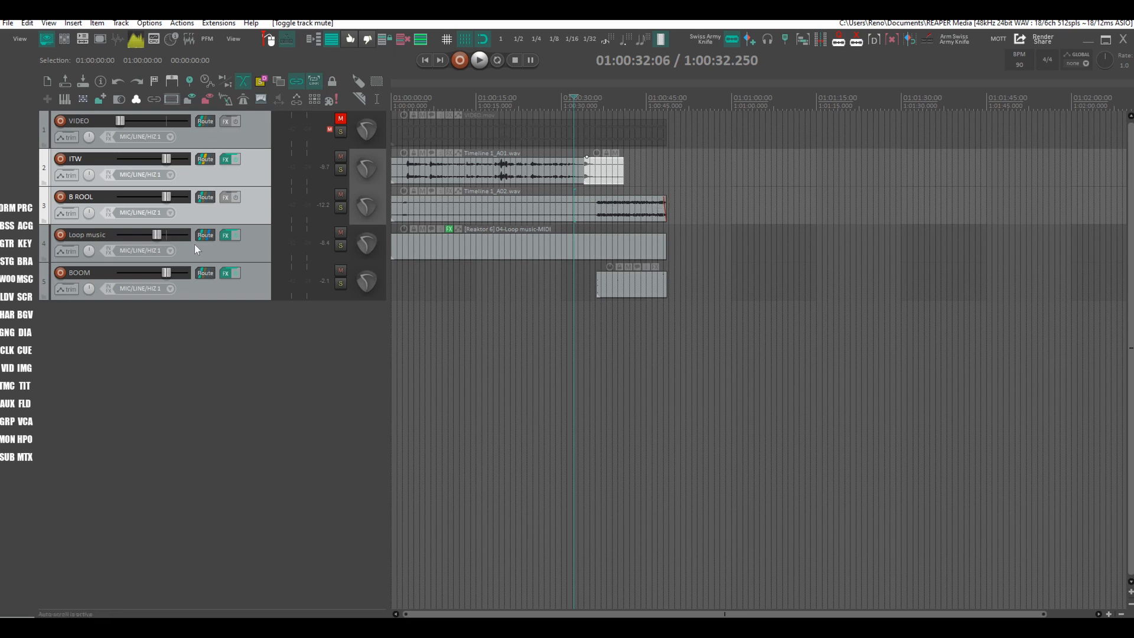
left_click(375, 169)
left_click(367, 268, "shift")
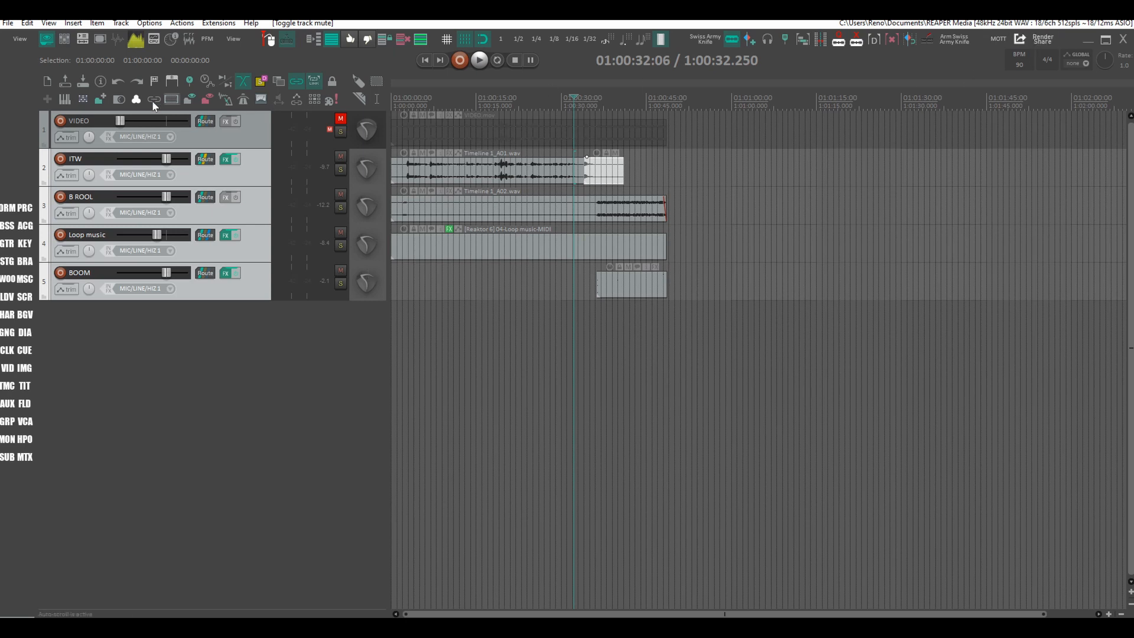
left_click(8, 22)
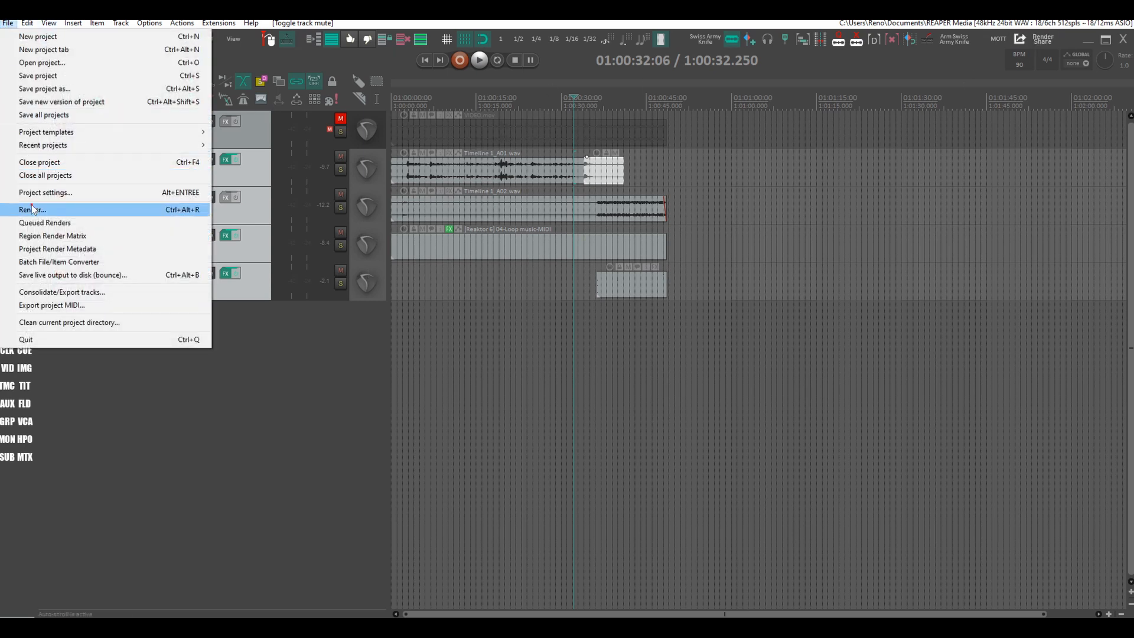
left_click(36, 207)
left_click(502, 174)
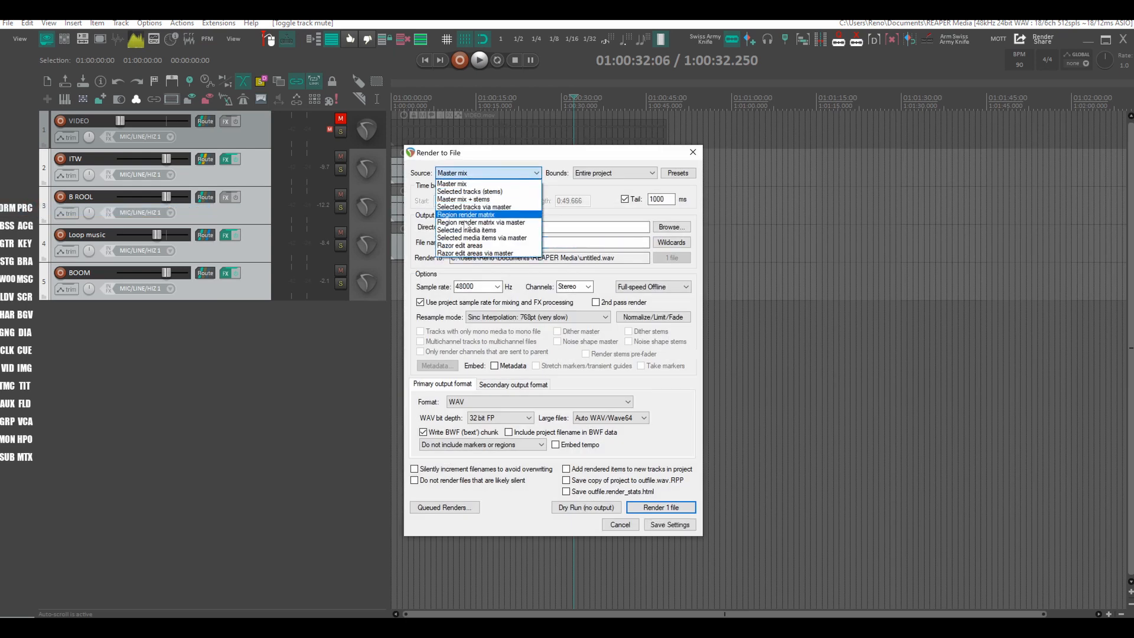
left_click(492, 238)
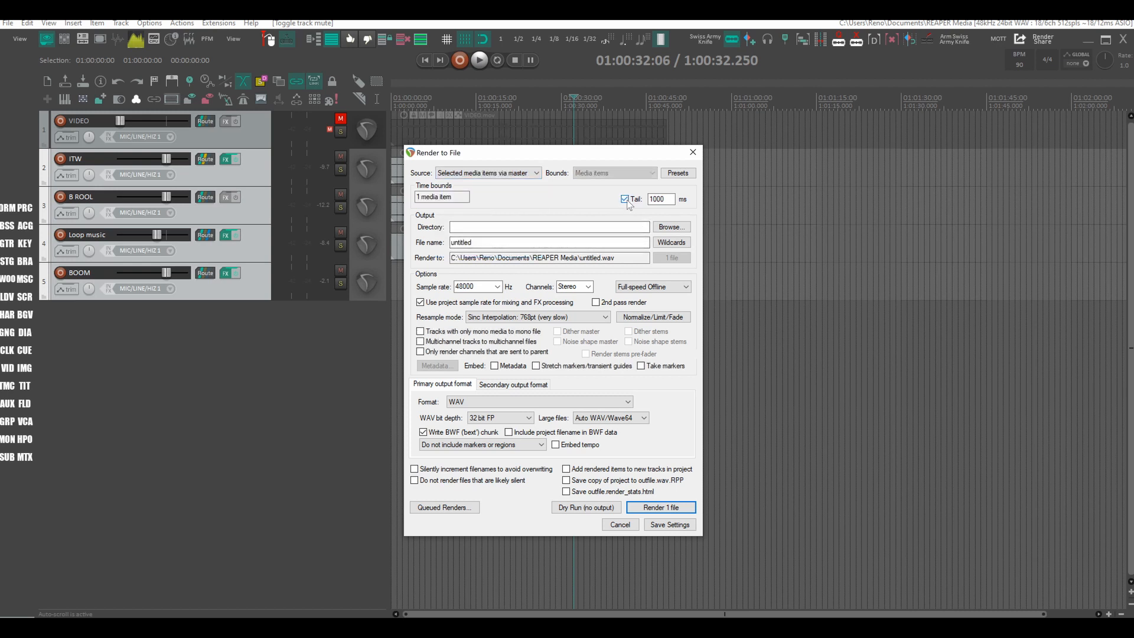
- Set the render output directory to D:\Videos\Temp for SYnc Tuto
left_click(671, 227)
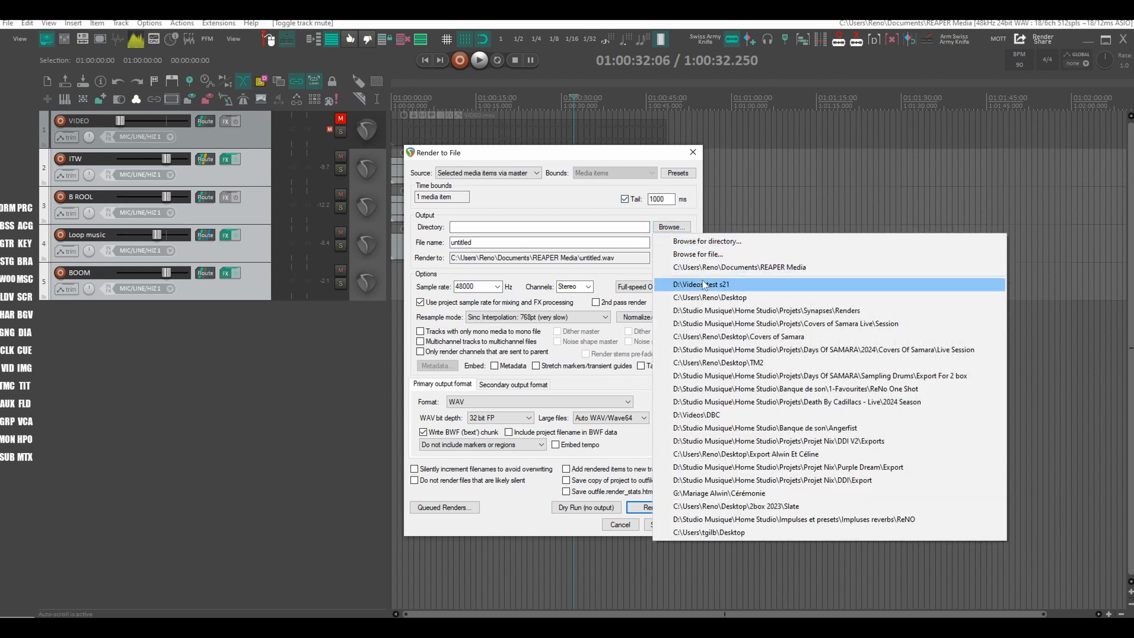
left_click(701, 243)
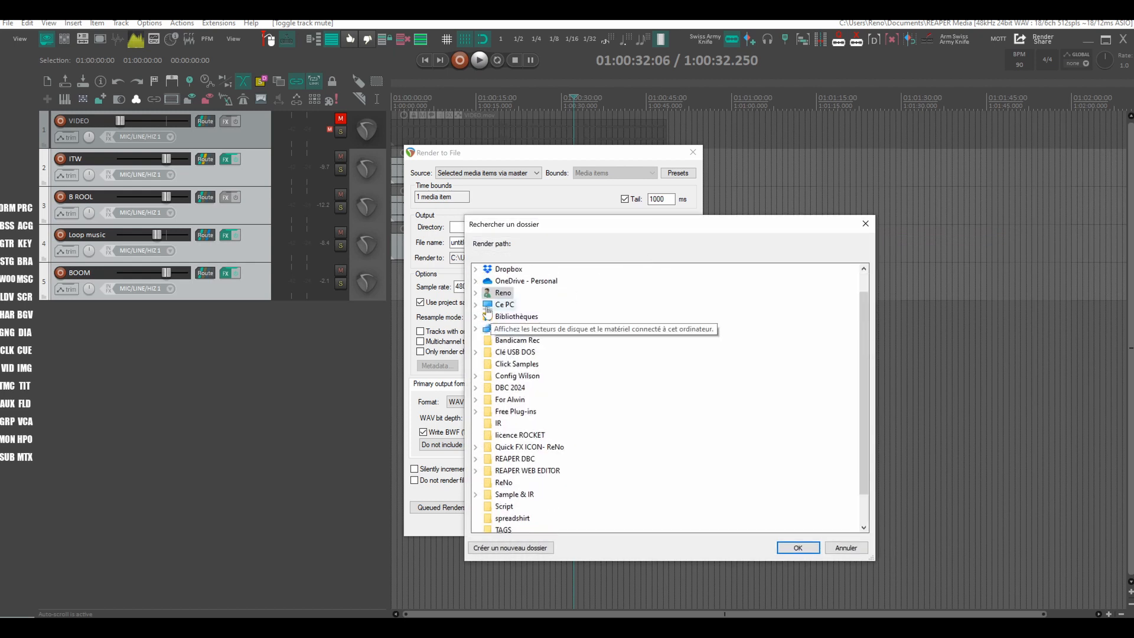
left_click(487, 305)
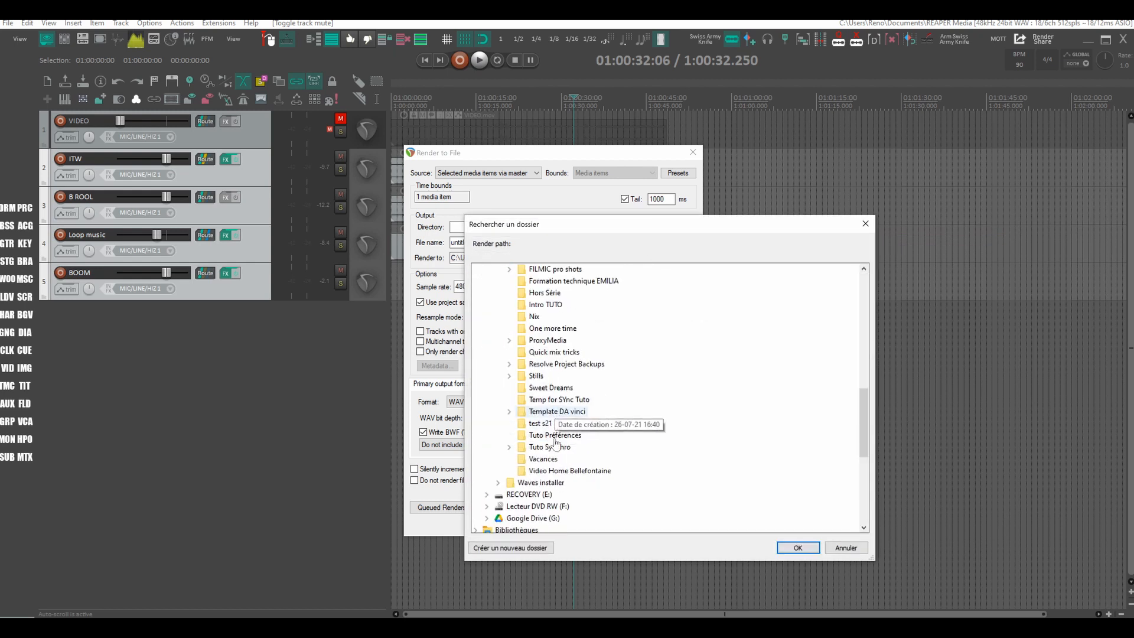
left_click(555, 399)
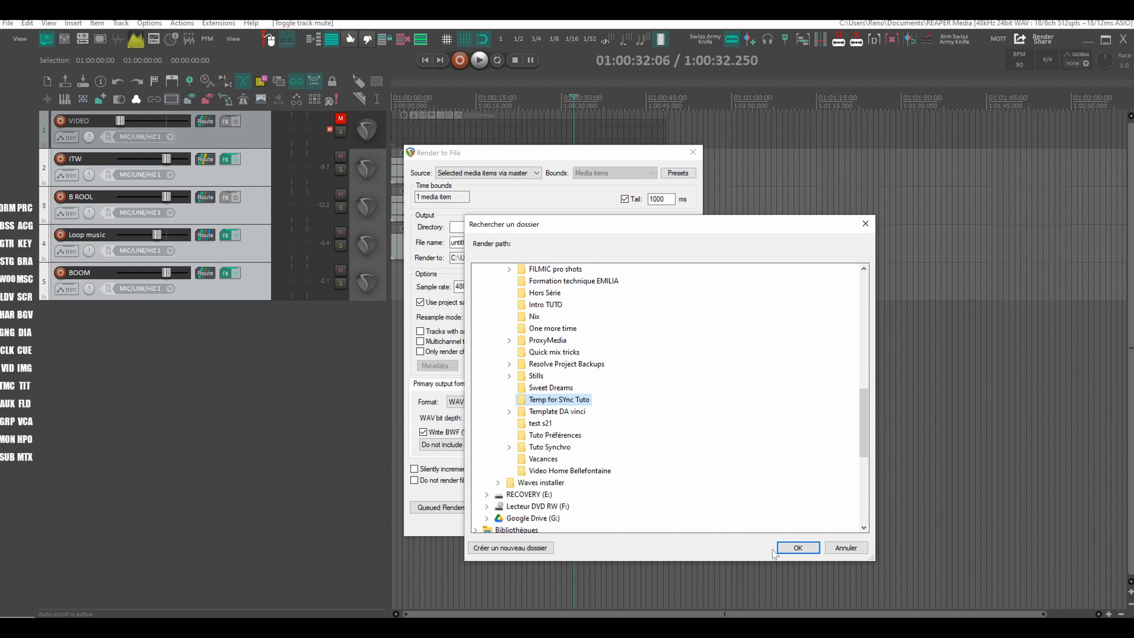
left_click(794, 548)
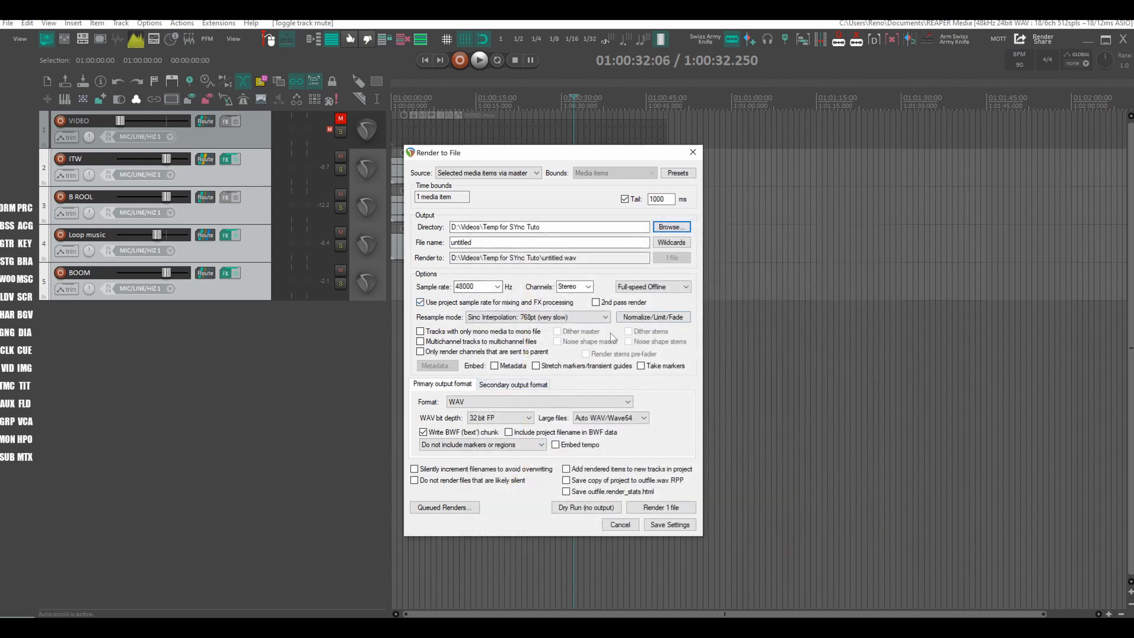
- Replace the render file name with the wildcard pattern "$track - $itemnumber"
left_click(478, 246)
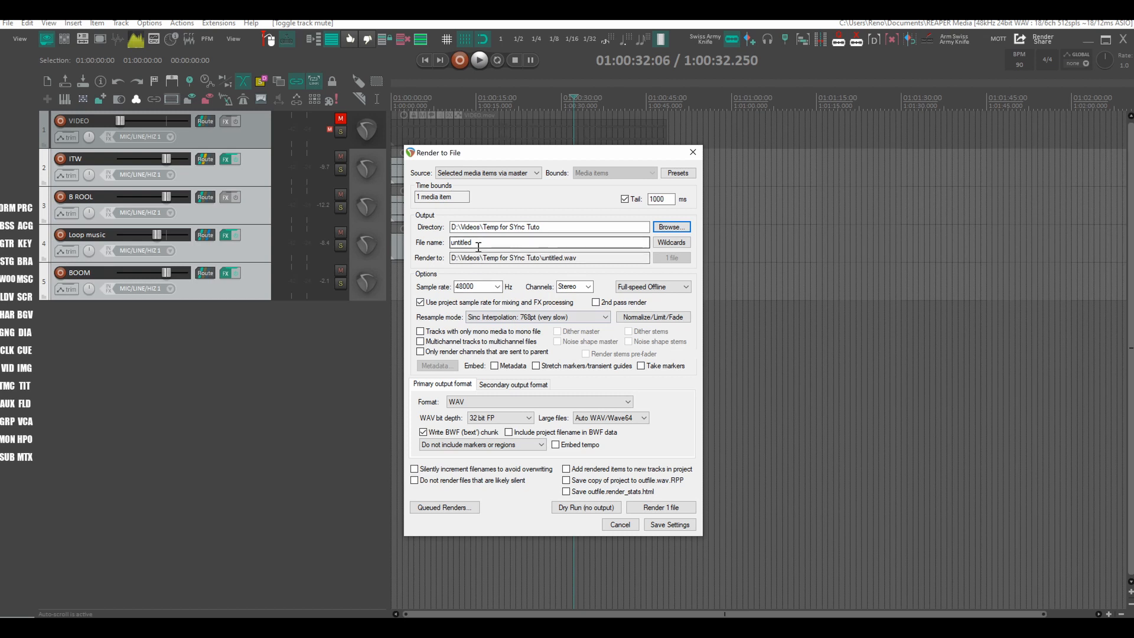
left_click_drag(478, 247, 439, 248)
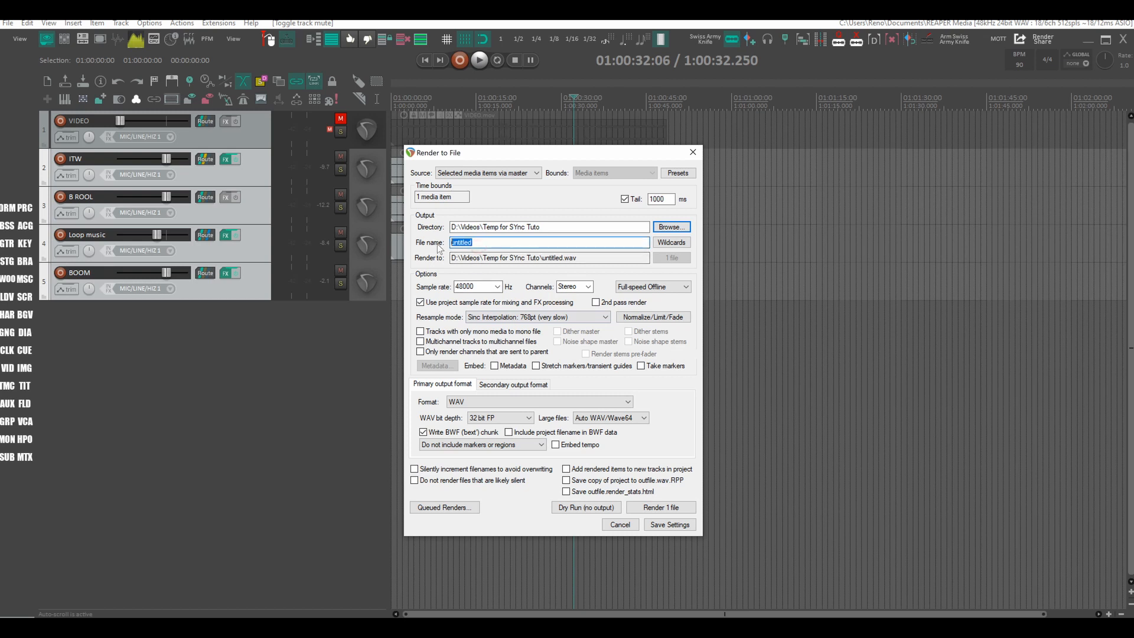
left_click(666, 242)
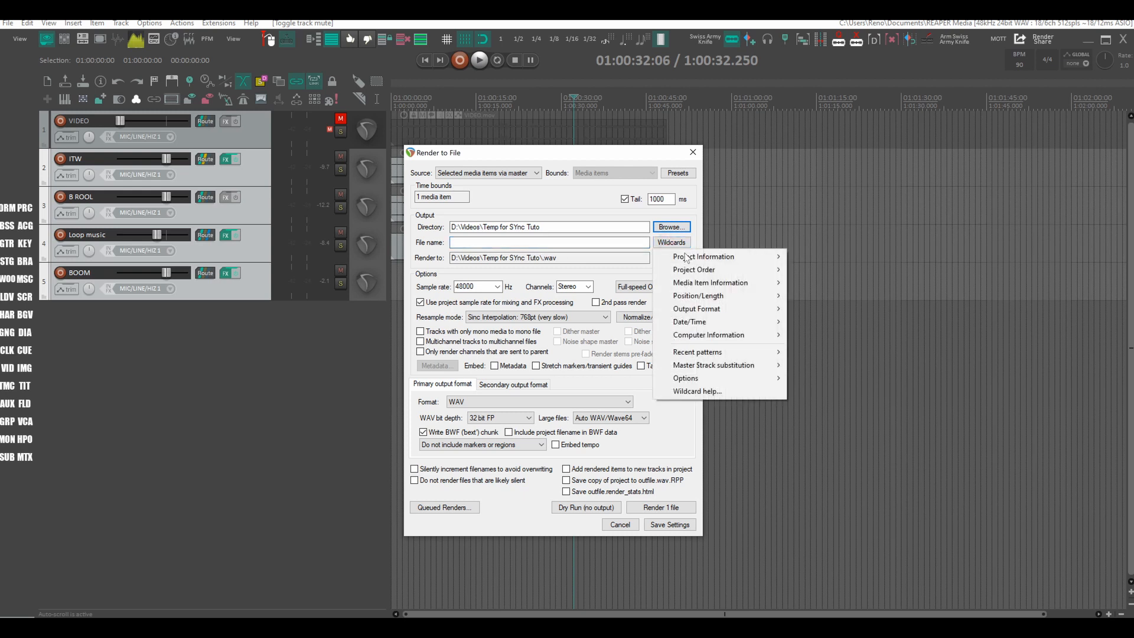
mouse_move(709, 257)
left_click(825, 320)
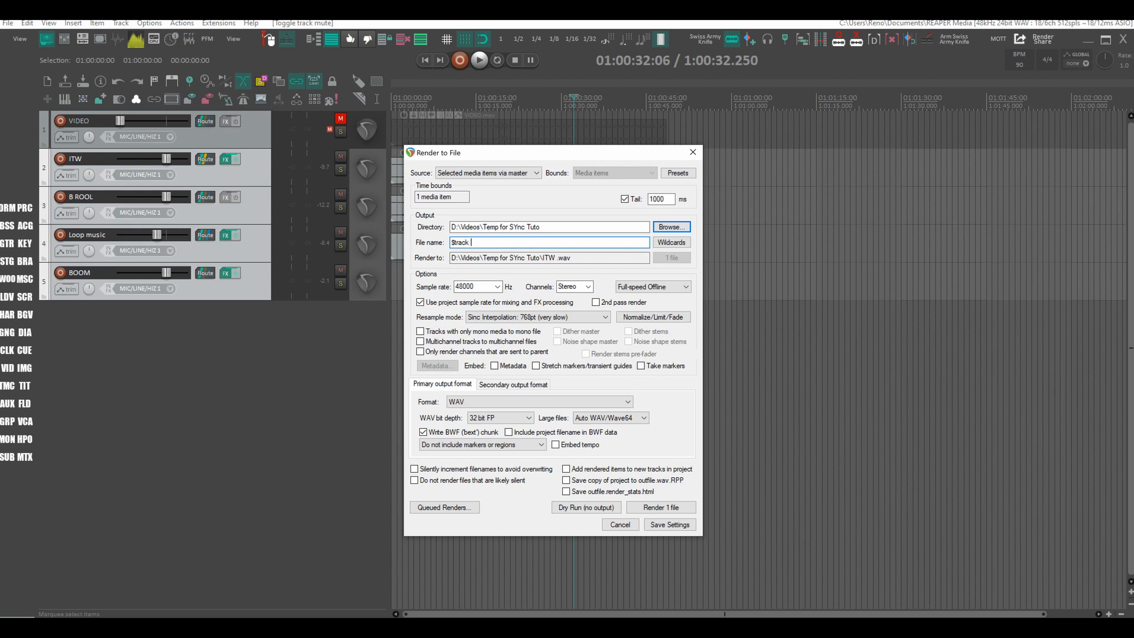
left_click(663, 244)
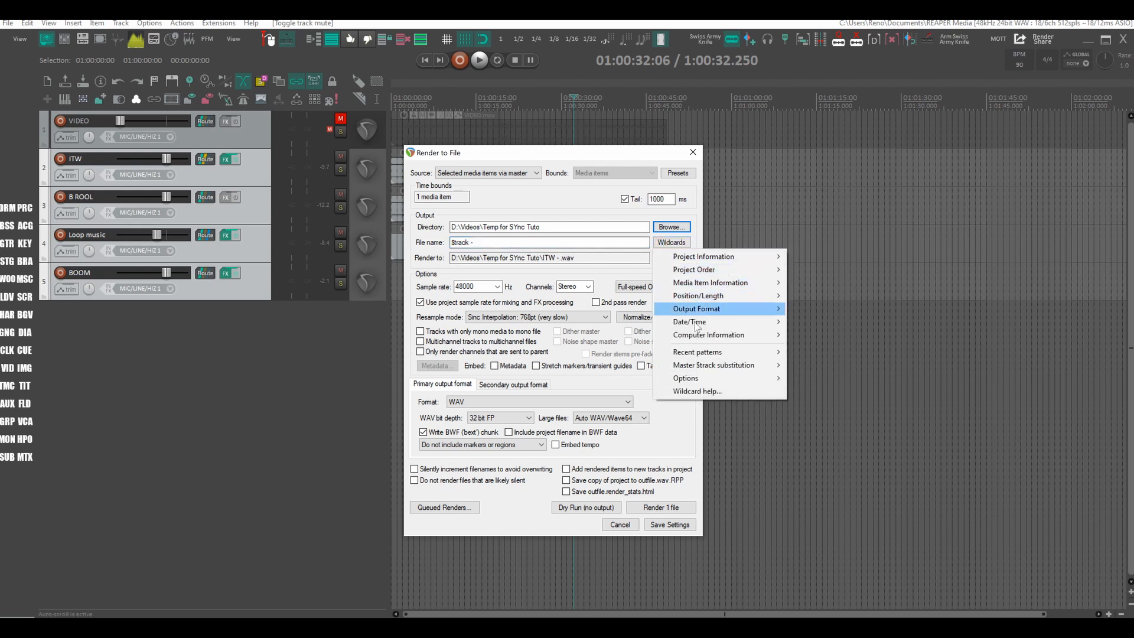
mouse_move(694, 287)
left_click(818, 293)
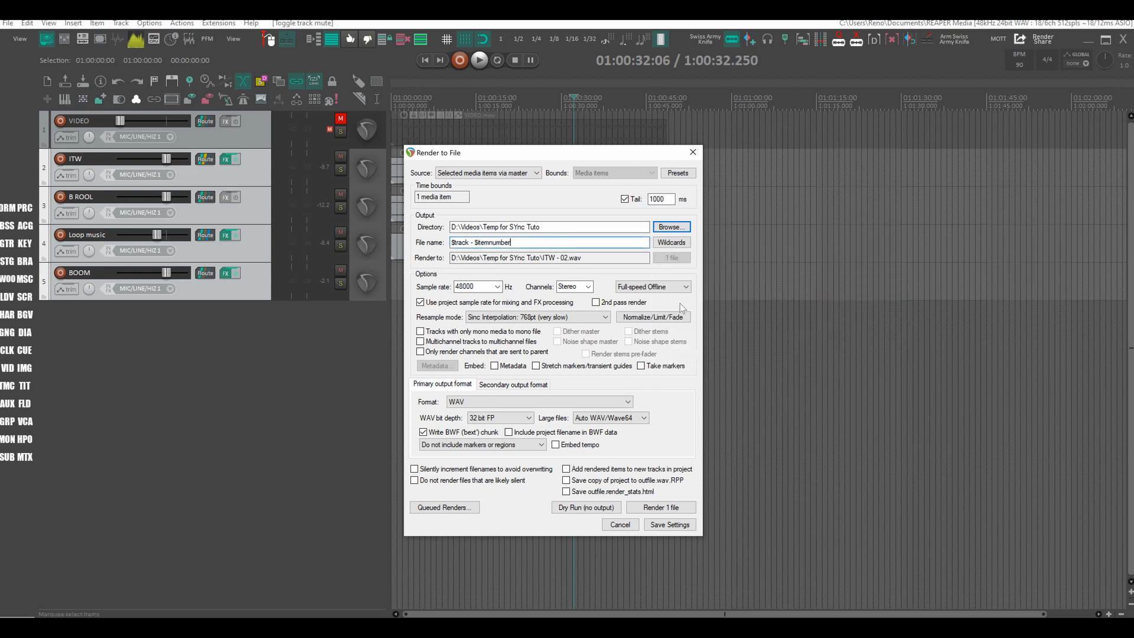
- Move the render window clear of the items, split the BOOM item in two and trim the second part to leave a gap
left_click_drag(508, 152, 794, 162)
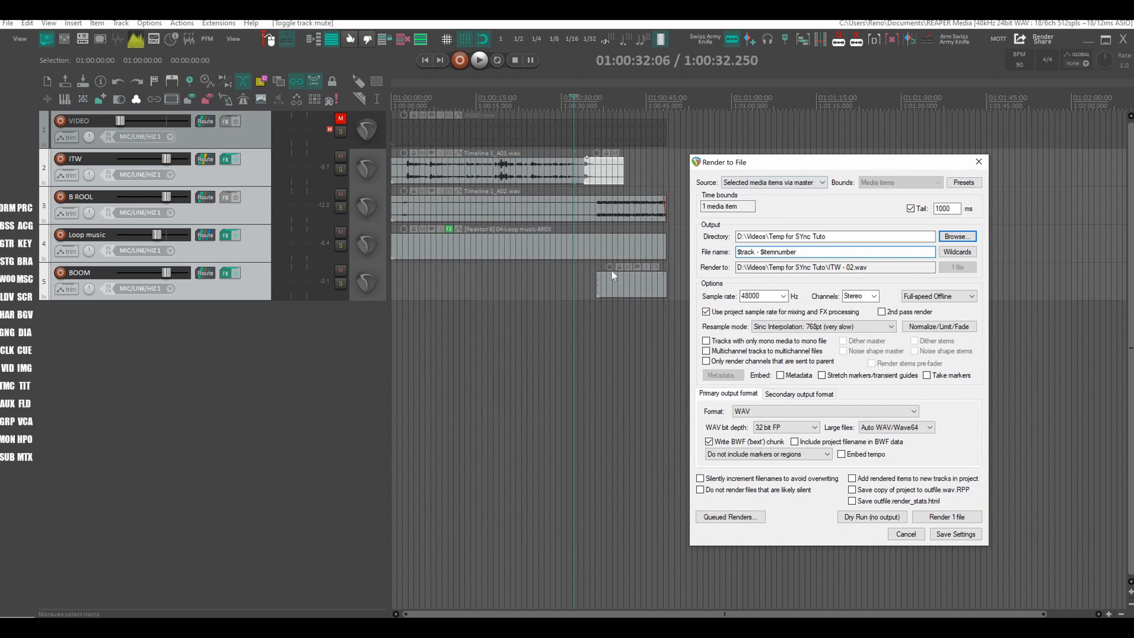
left_click(629, 286)
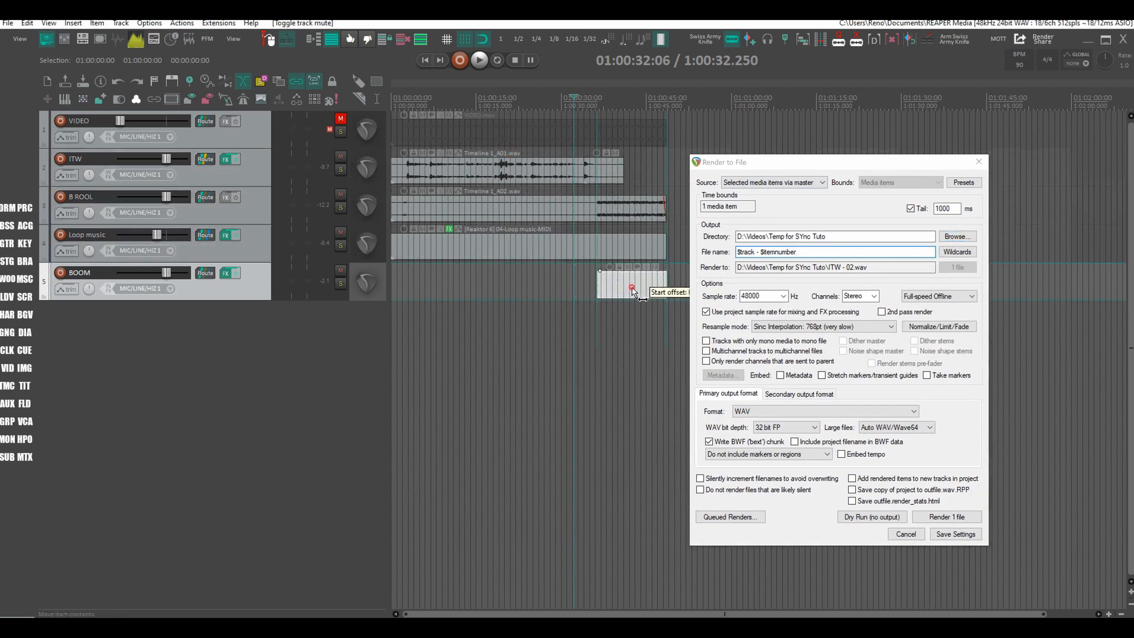
key("s")
mouse_move(633, 285)
left_mouse_down()
mouse_move(655, 286)
mouse_move(634, 284)
left_mouse_up()
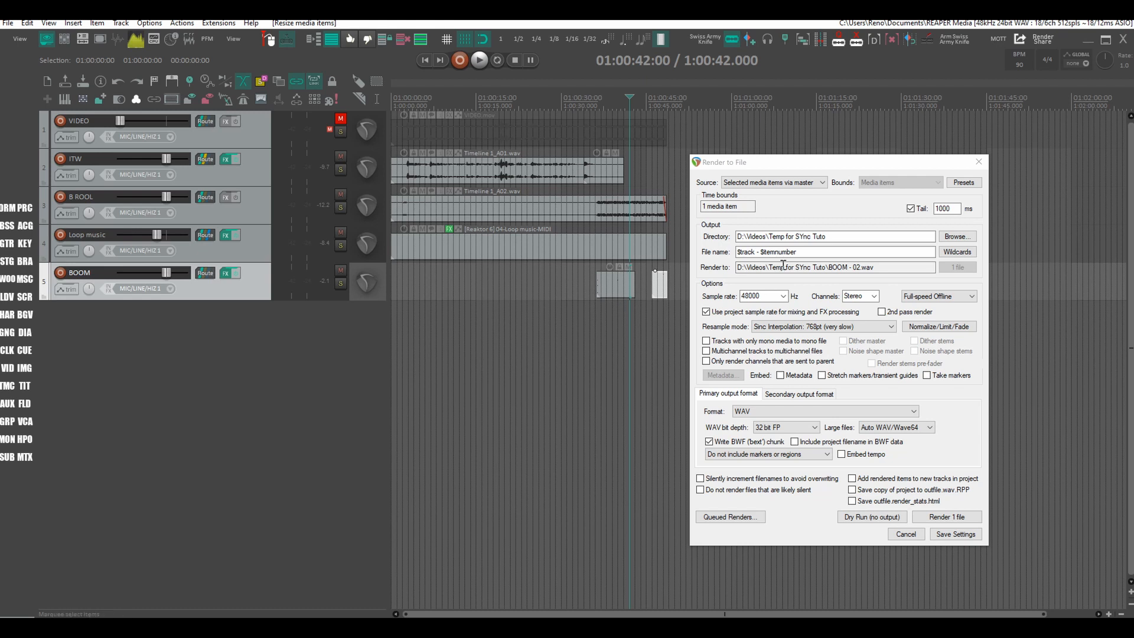
- Select all items on the ITW through BOOM tracks for rendering and set the WAV bit depth to 24 bit PCM
double_click(366, 169)
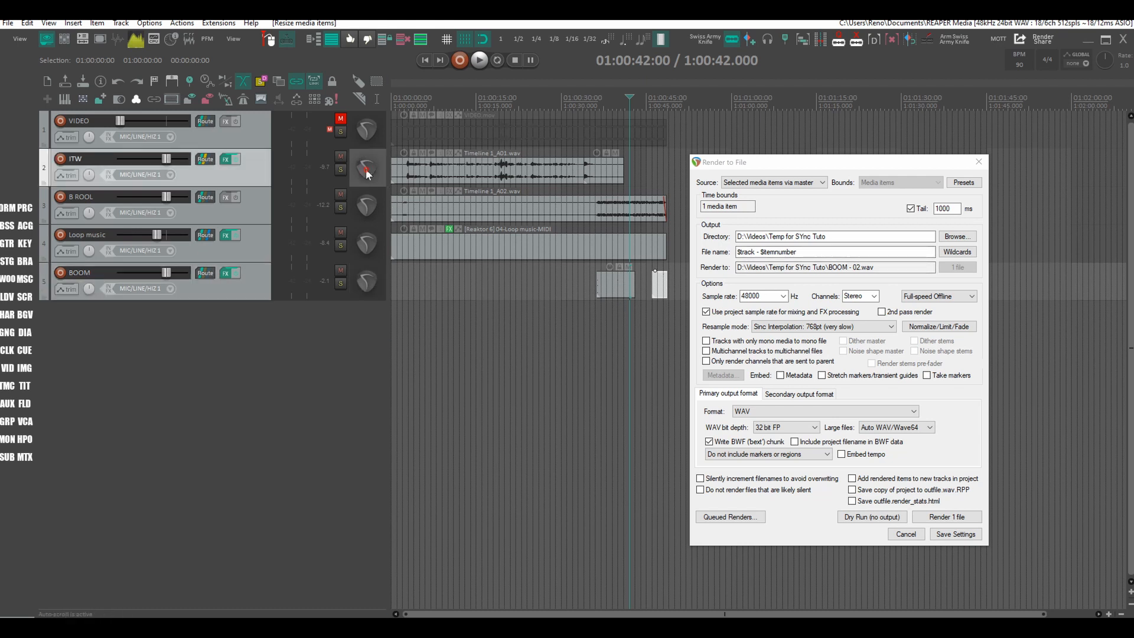
left_click_drag(680, 284, 373, 165)
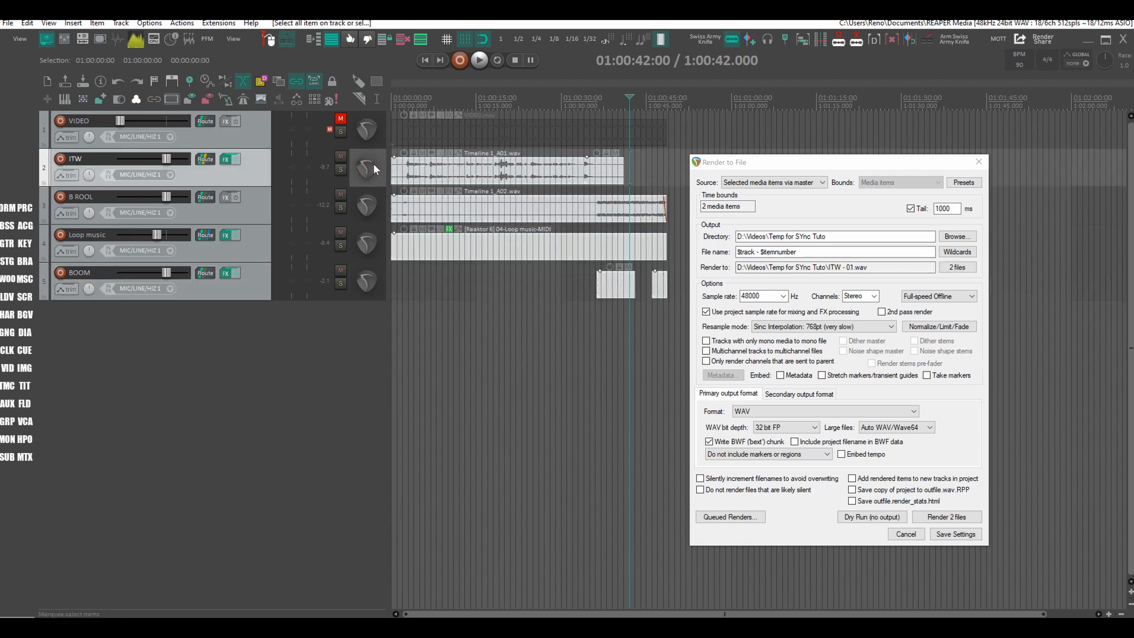
left_click(803, 251)
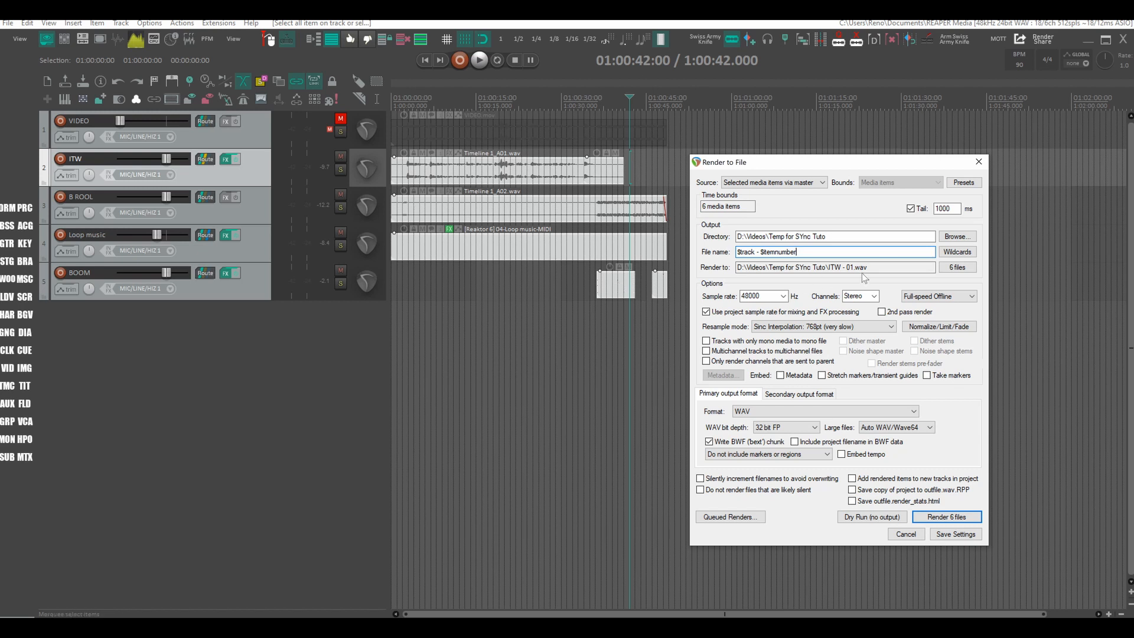
left_click(957, 267)
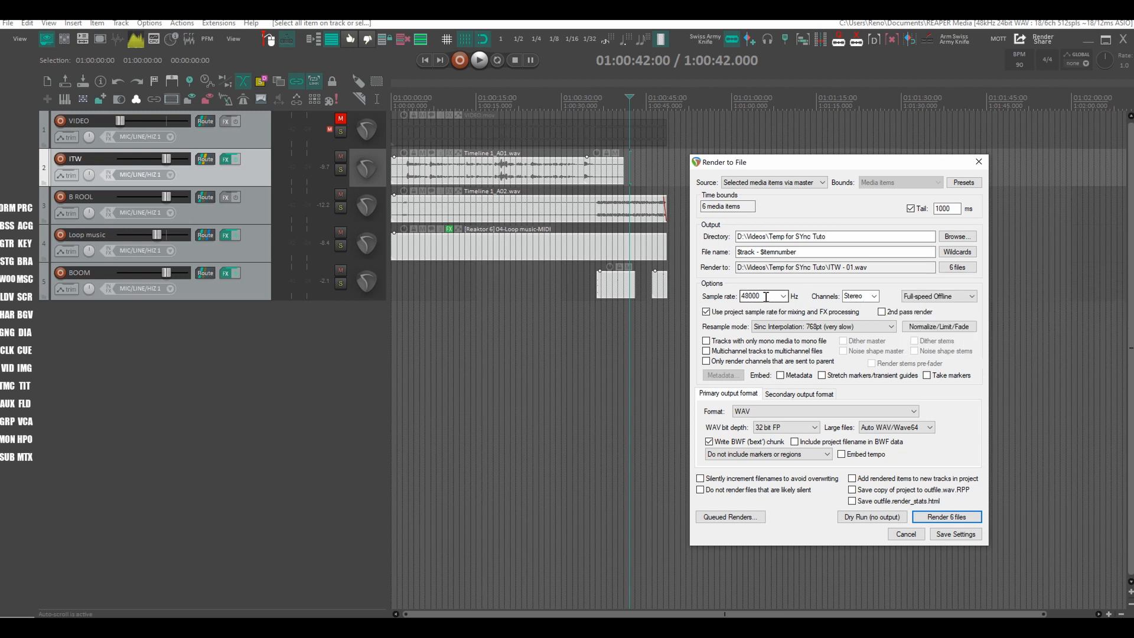
left_click(782, 427)
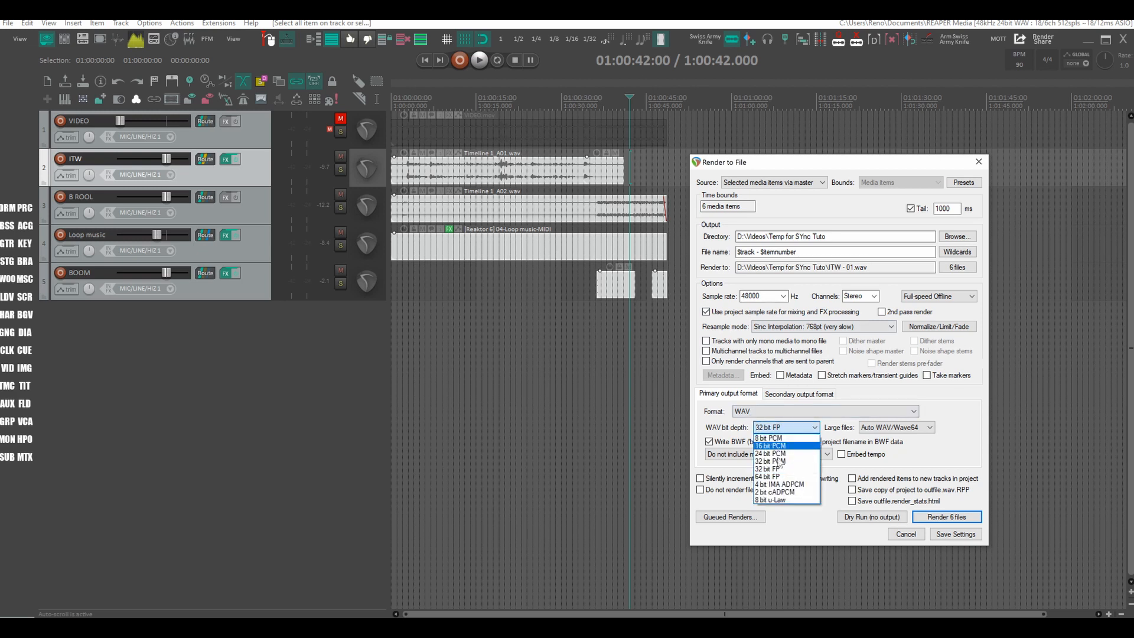
left_click(770, 453)
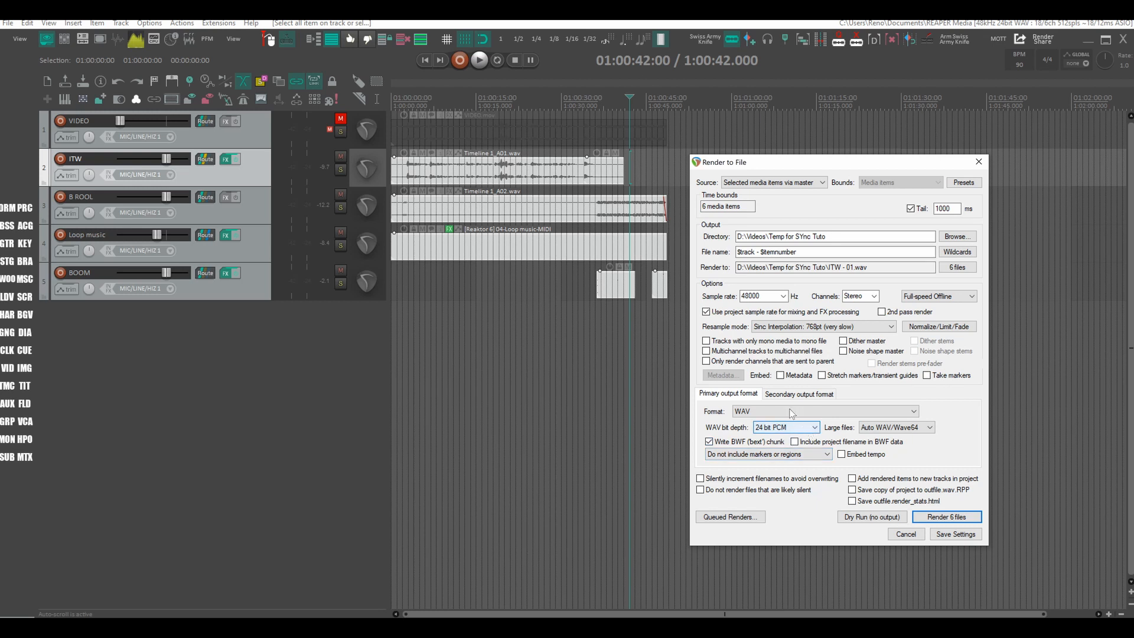
- Embed metadata with the start offset (media position in project) enabled and render the selected items
left_click(780, 376)
left_click(722, 376)
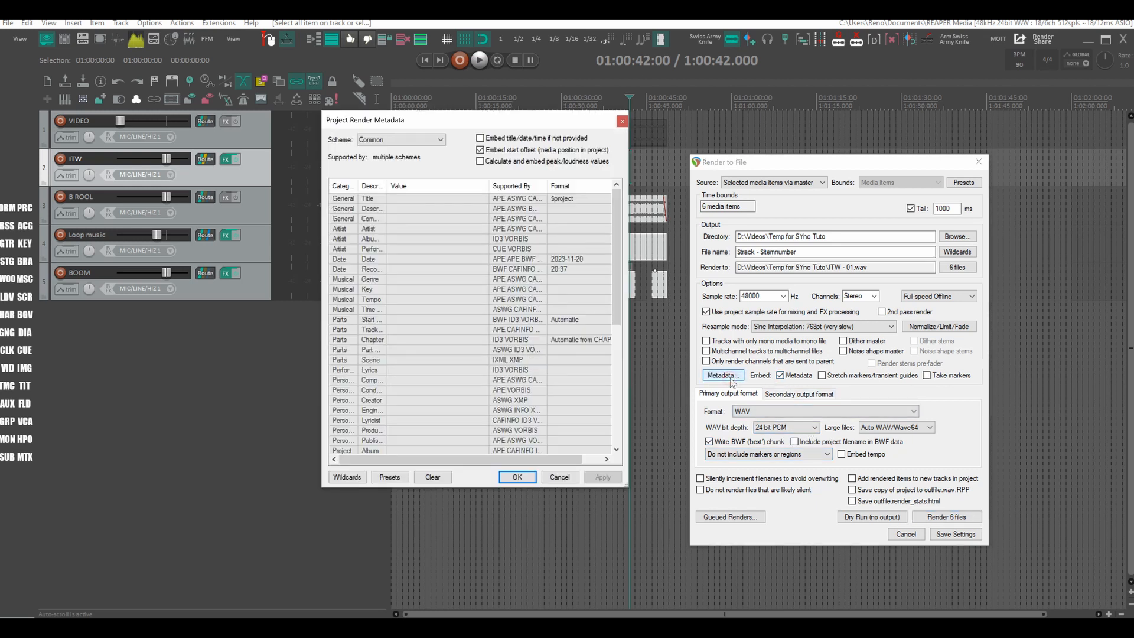
left_click(479, 150)
left_click(517, 476)
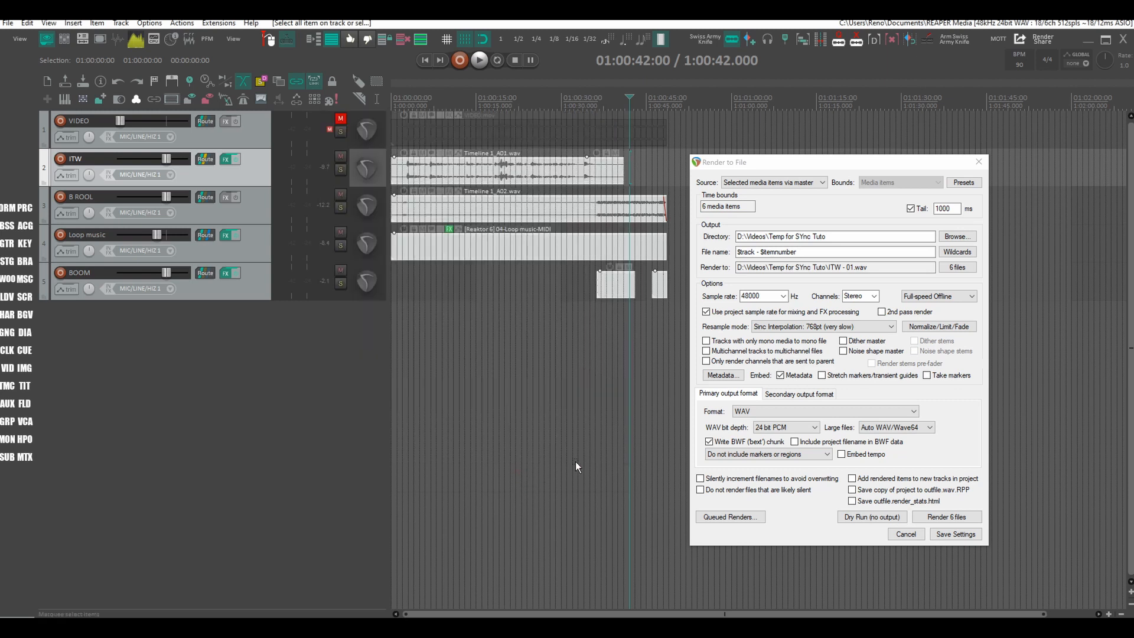
left_click(940, 517)
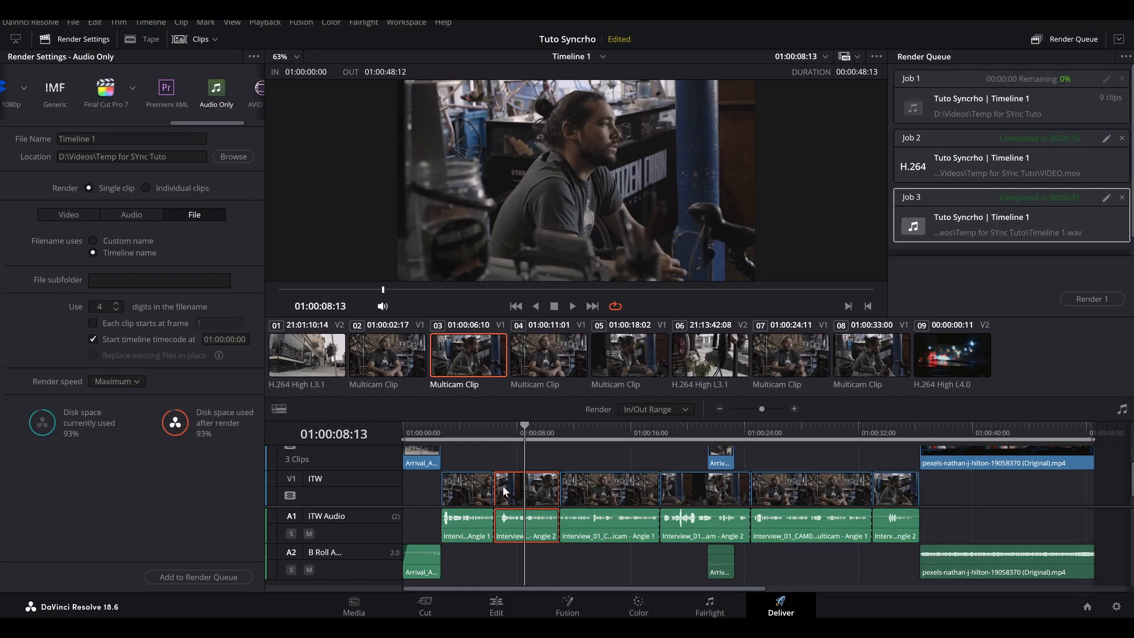
- Switch to DaVinci Resolve's Media page and open the Temp for SYnc Tuto folder under the Videos favorite
left_click(351, 605)
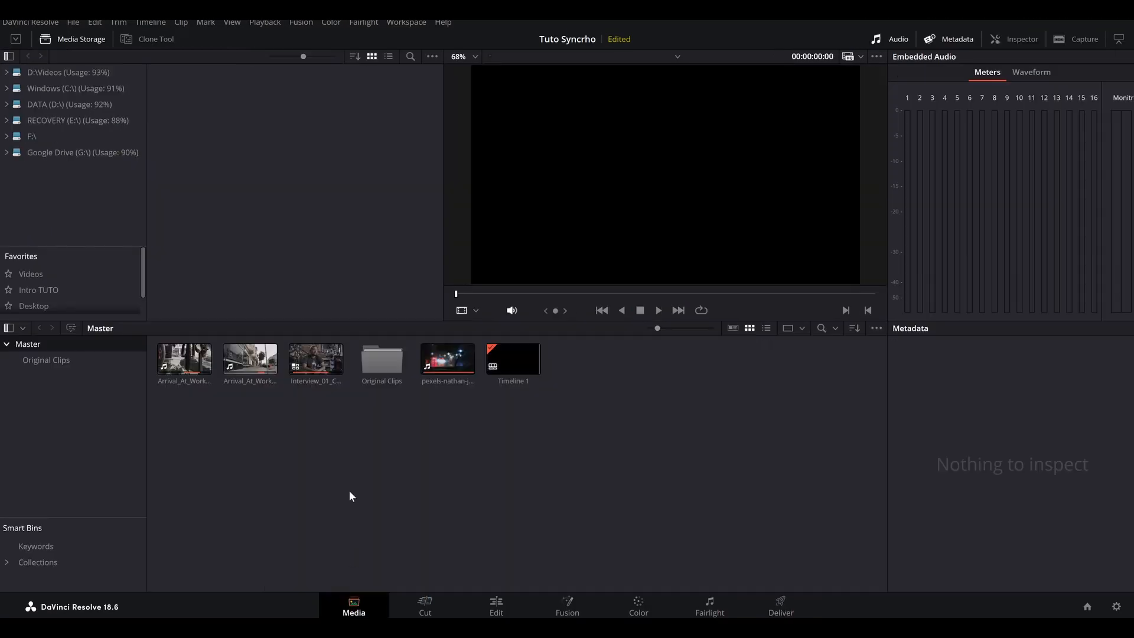
left_click(34, 275)
scroll(266, 198, "down", 5)
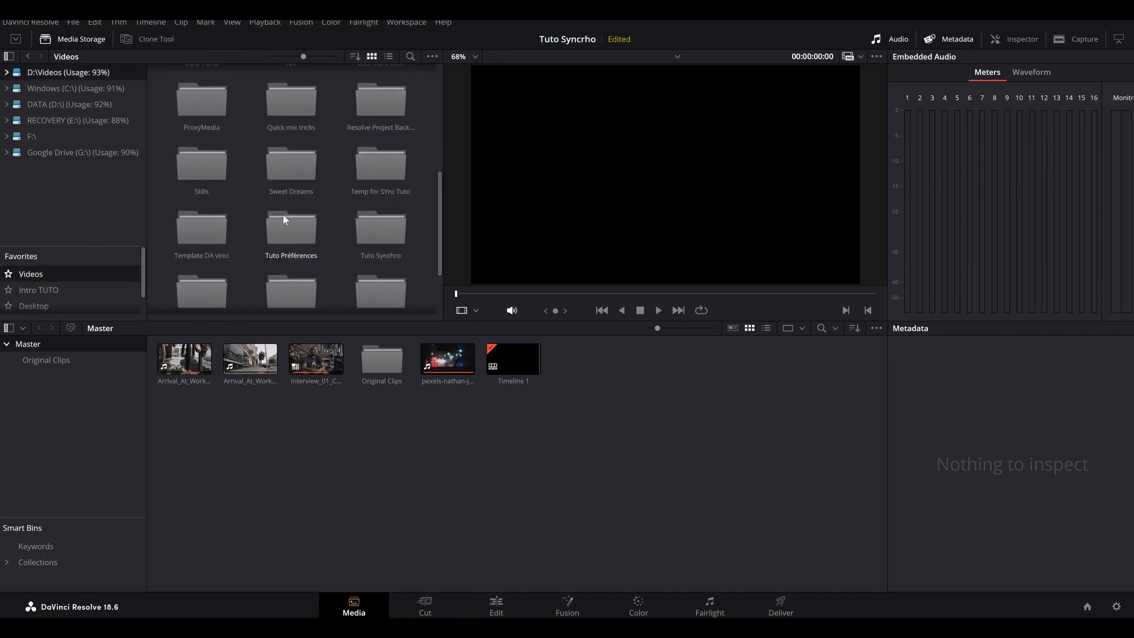
double_click(378, 166)
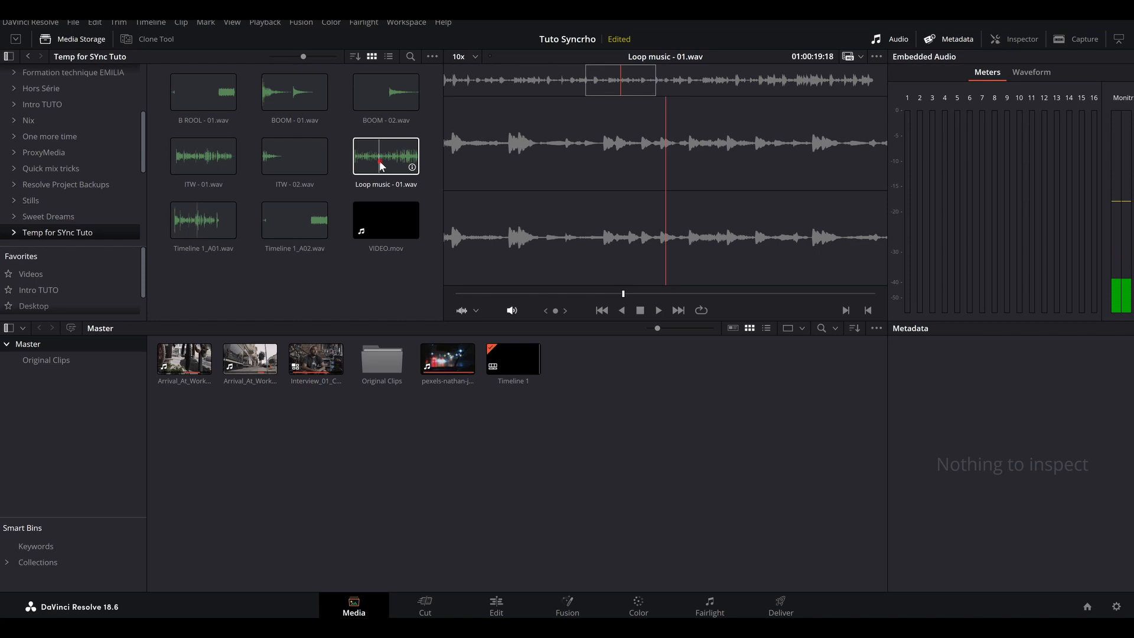
- Import the rendered WAV files from B ROOL - 01 through Loop music - 01 into the Master bin
left_click(381, 167)
left_click(224, 101, "shift")
left_click_drag(223, 101, 241, 467)
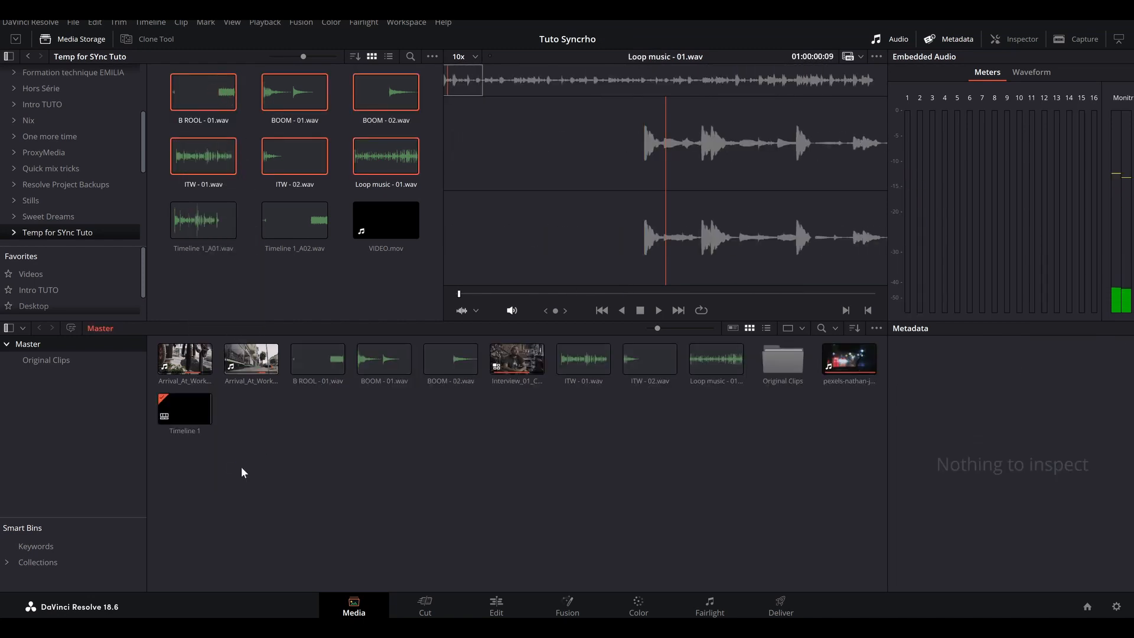
- Switch to the Edit page and add a stereo audio track named Music below the B Roll Audio track
left_click(491, 603)
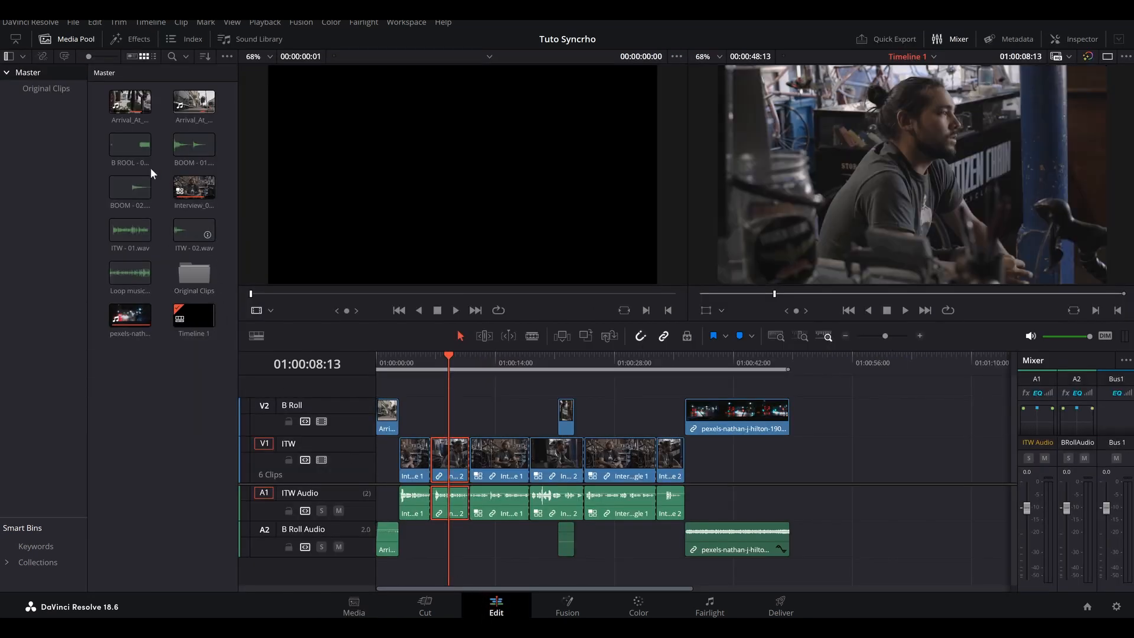
left_click(193, 138)
left_click(117, 248)
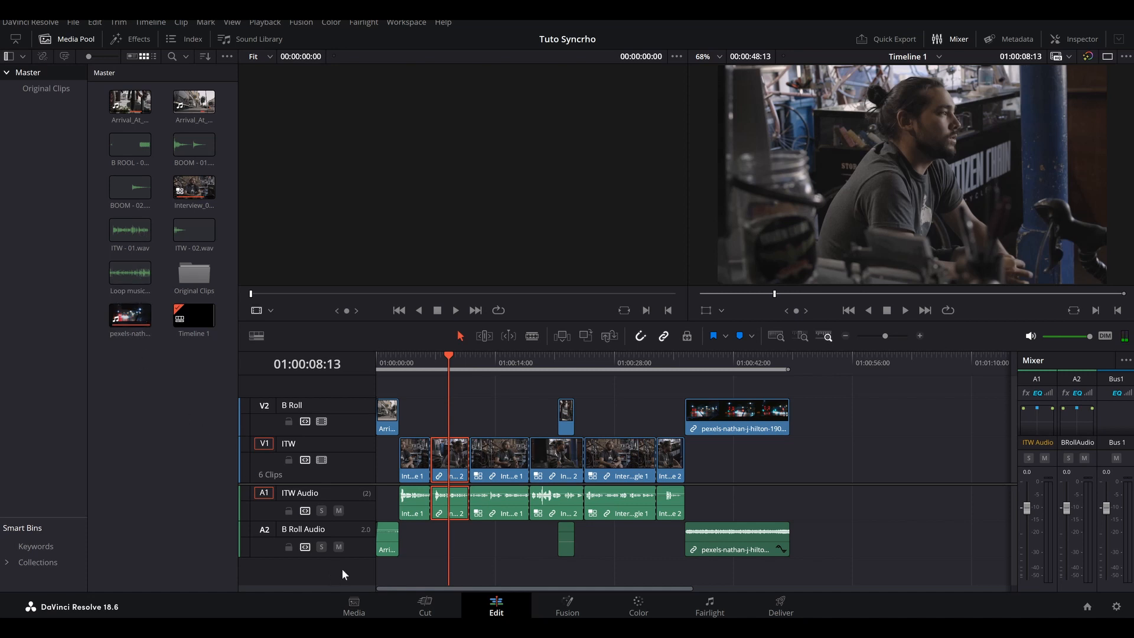
scroll(340, 511, "down", 2)
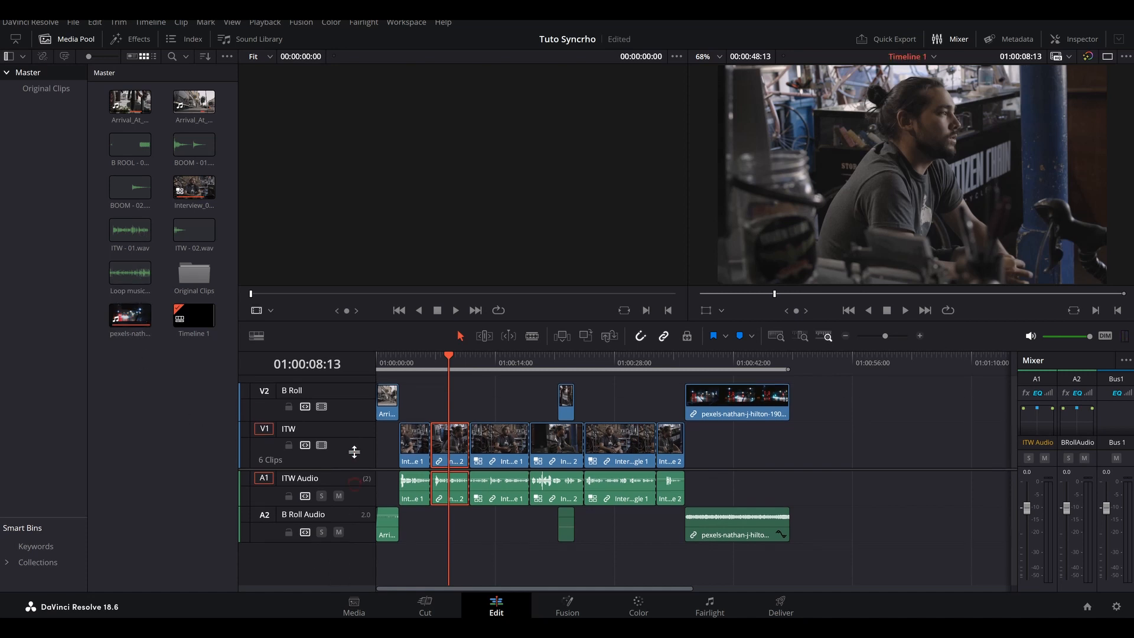
right_click(322, 540)
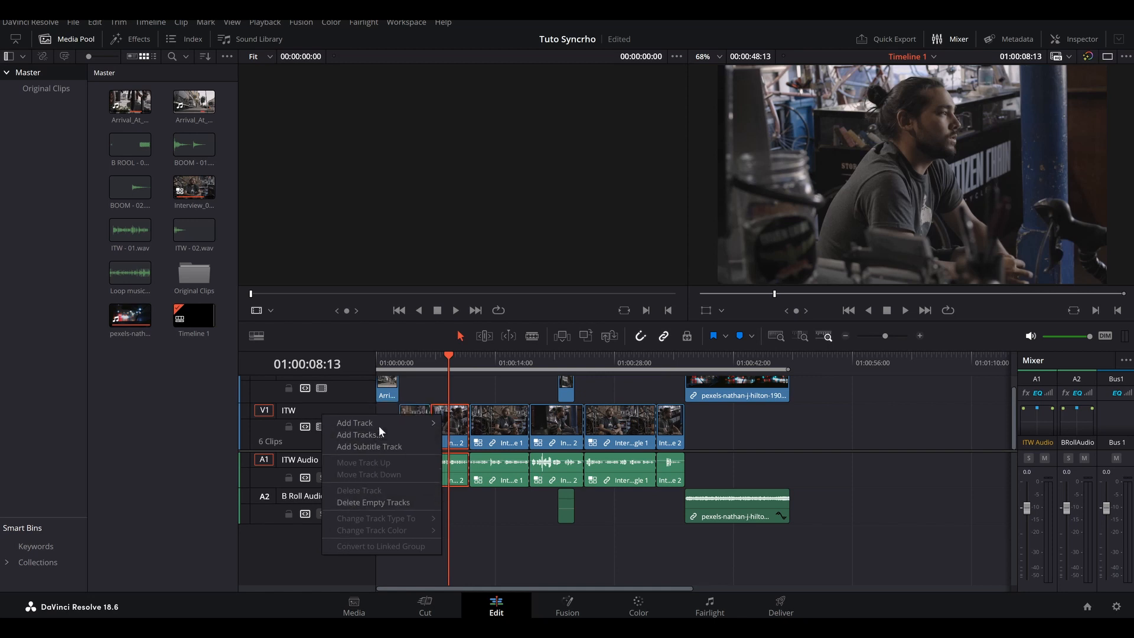
mouse_move(377, 423)
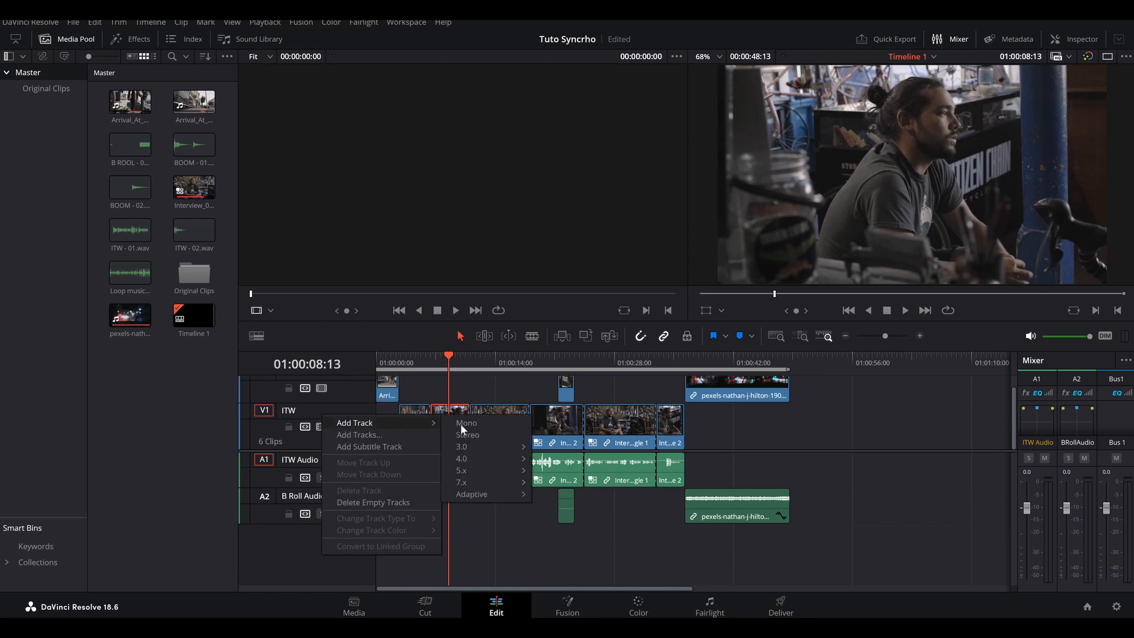
left_click(477, 434)
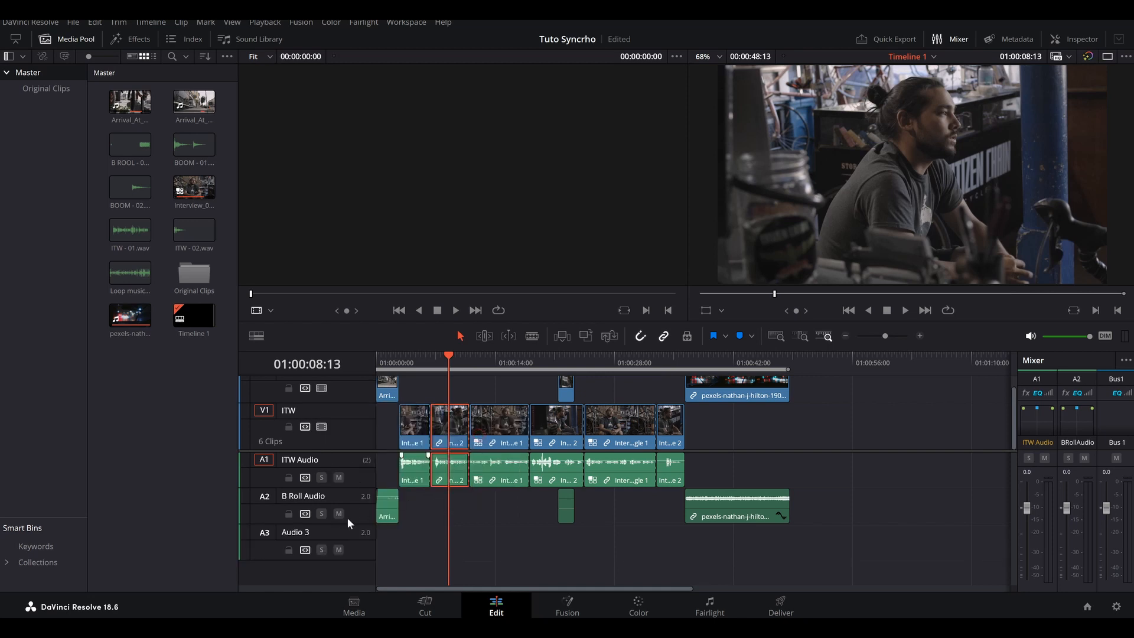
double_click(298, 536)
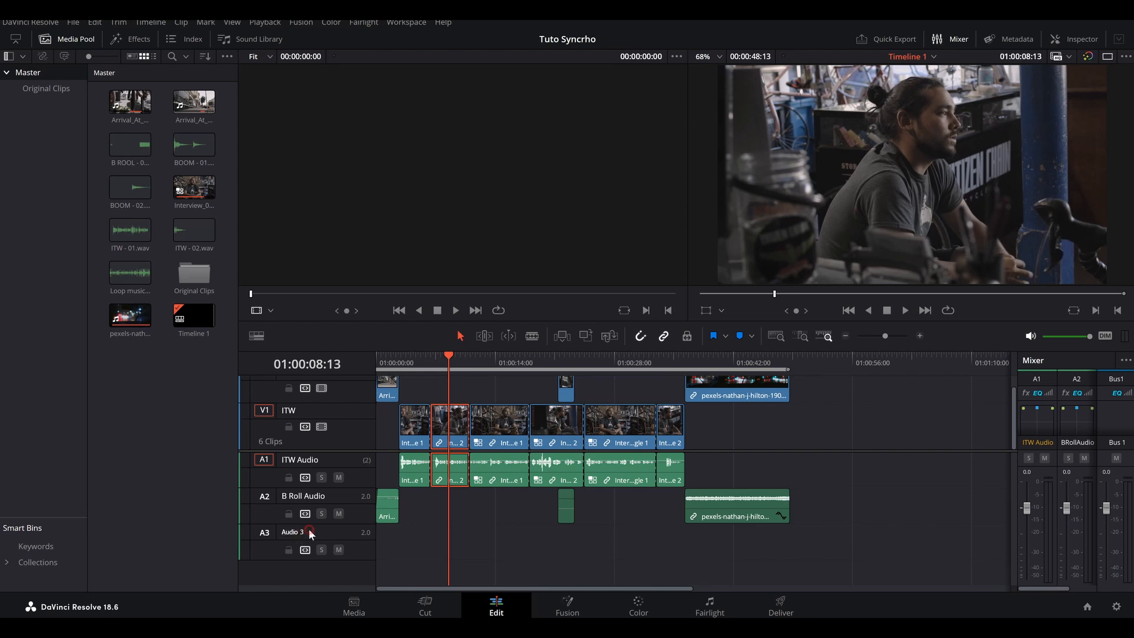
type("Music")
key("Return")
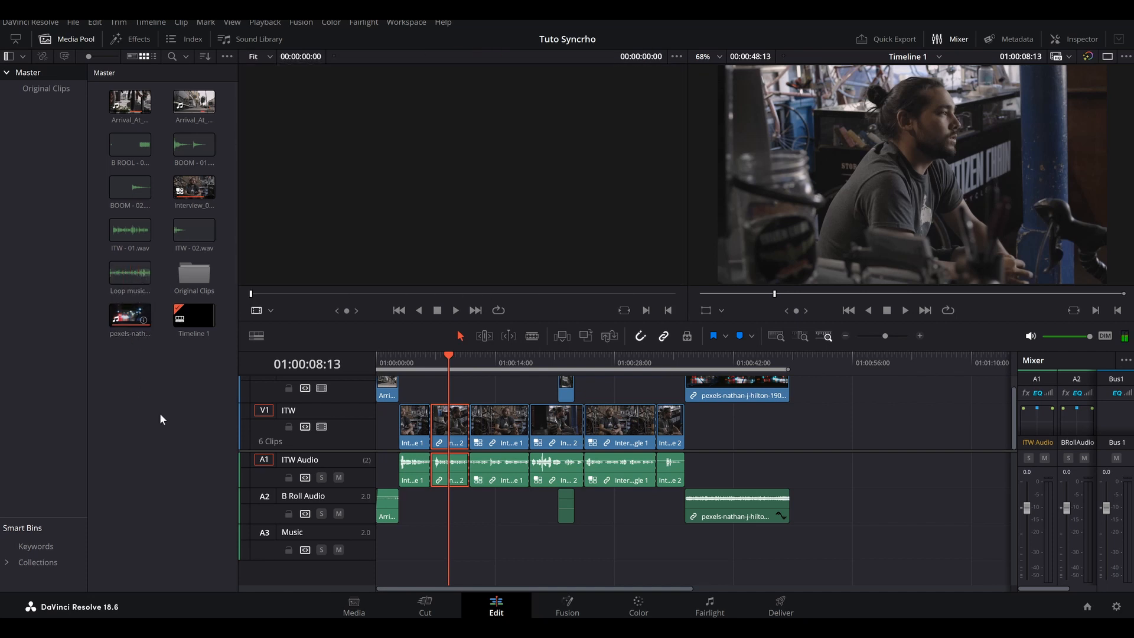
- Try to insert Loop music - 01.wav using its timecode without retargeting the audio track, and undo the insertion
right_click(129, 280)
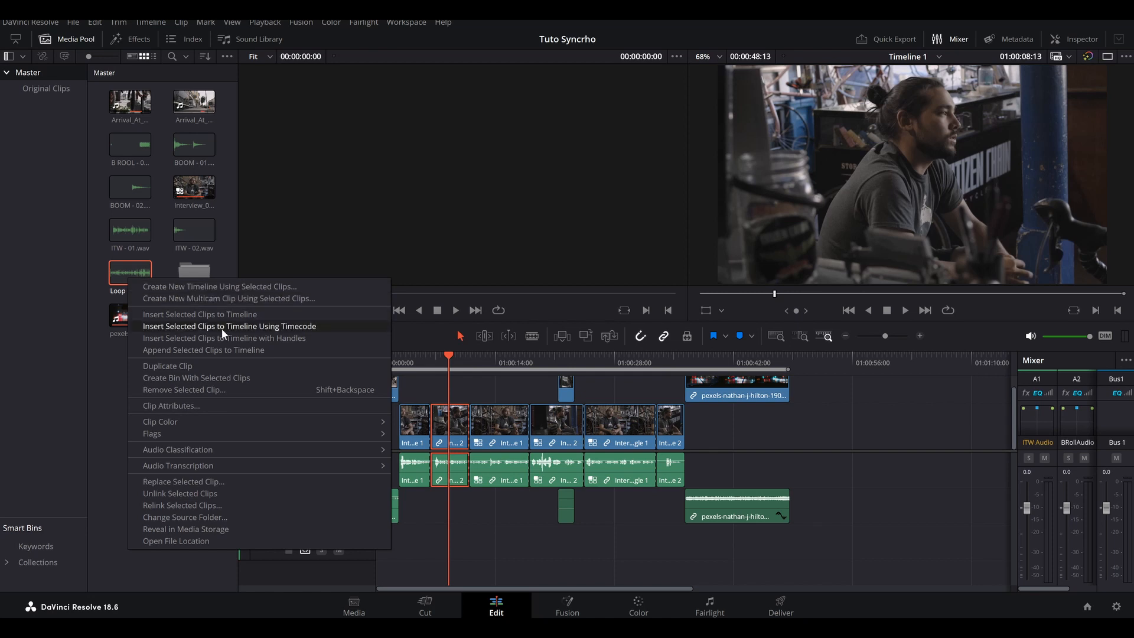
left_click(289, 329)
key("ctrl+z")
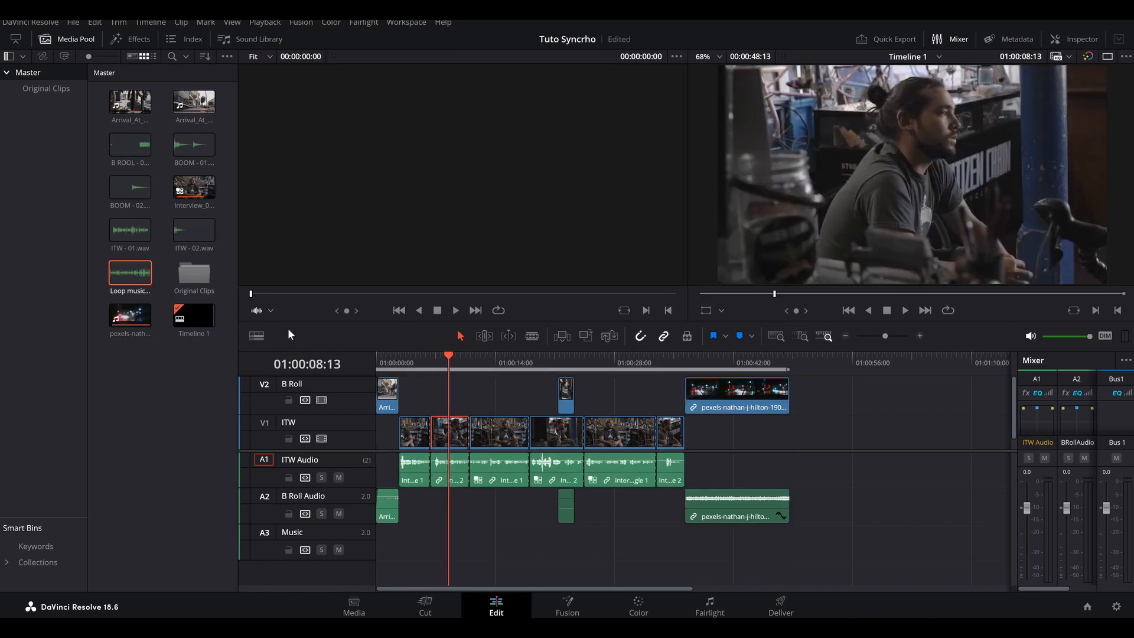
- Make the Music track the audio destination and insert Loop music - 01.wav into the timeline using its timecode
left_click(264, 533)
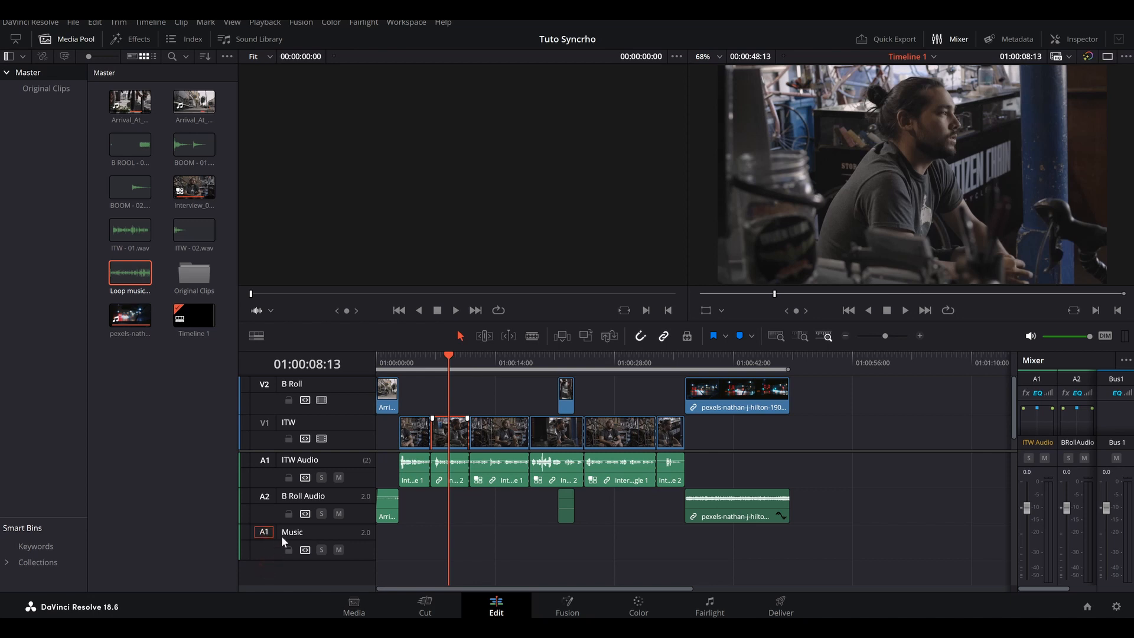
right_click(131, 267)
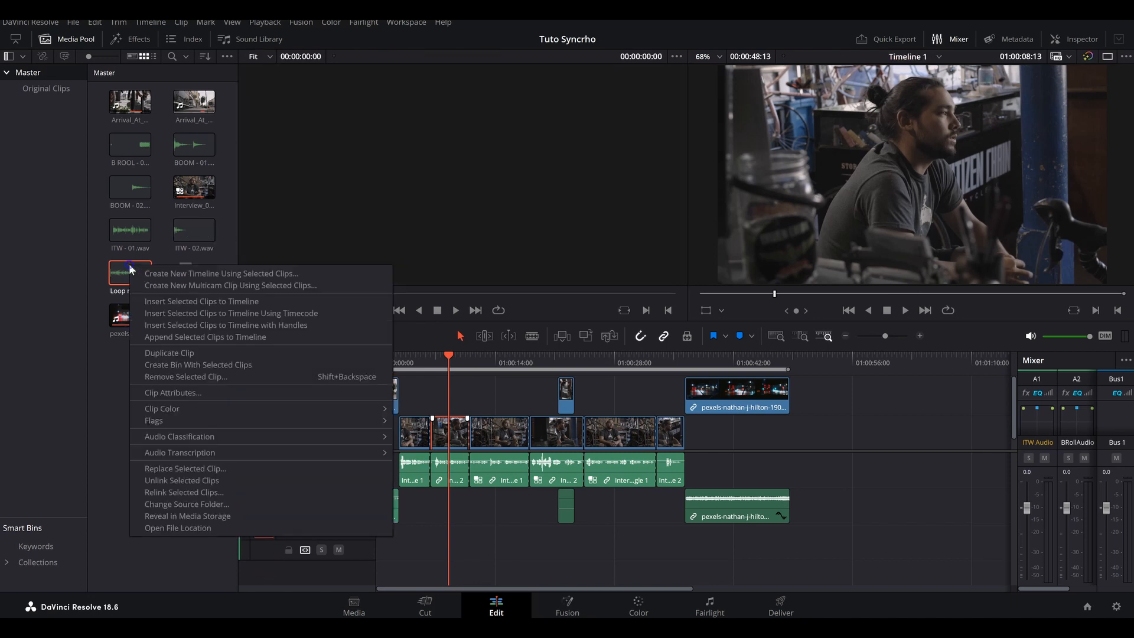
left_click(199, 312)
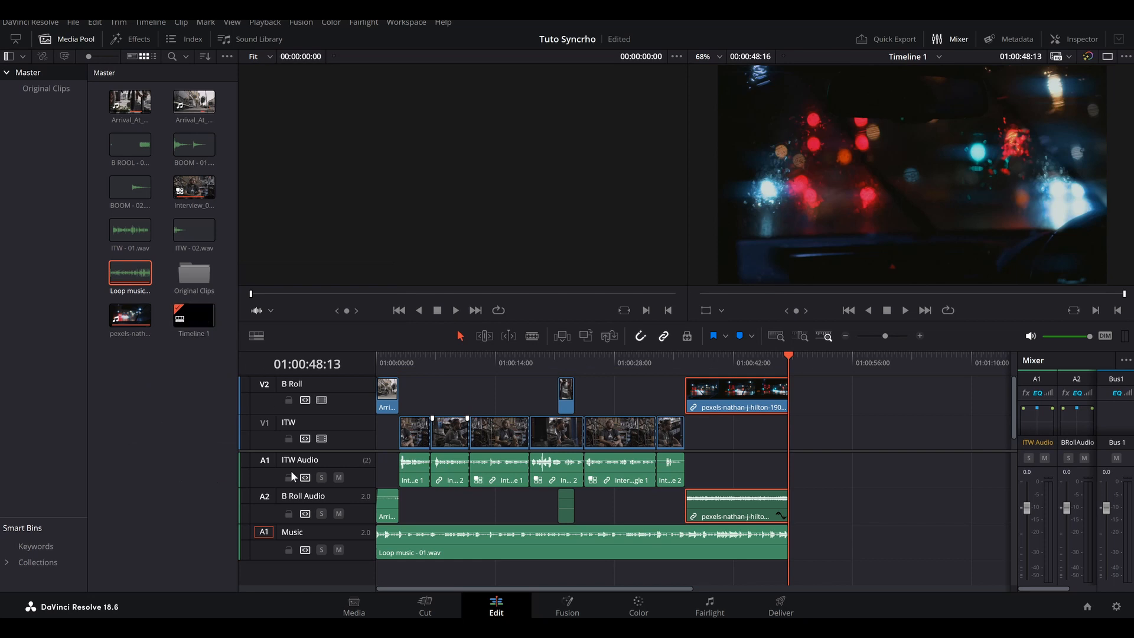
- Add a stereo audio track named ITW below the Music track
right_click(315, 570)
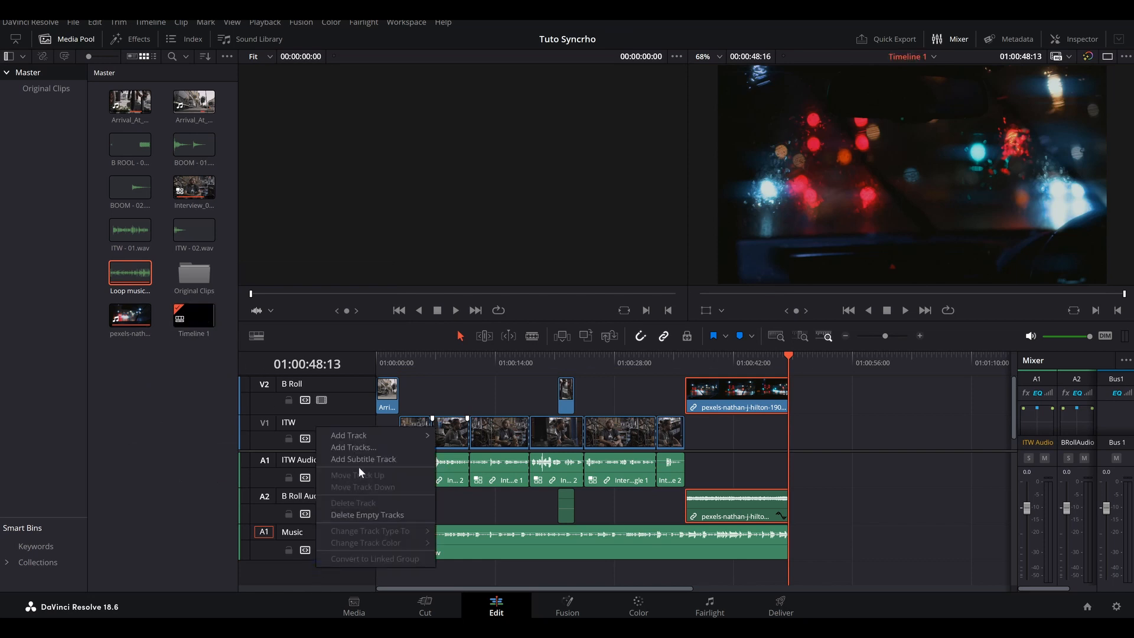
mouse_move(359, 433)
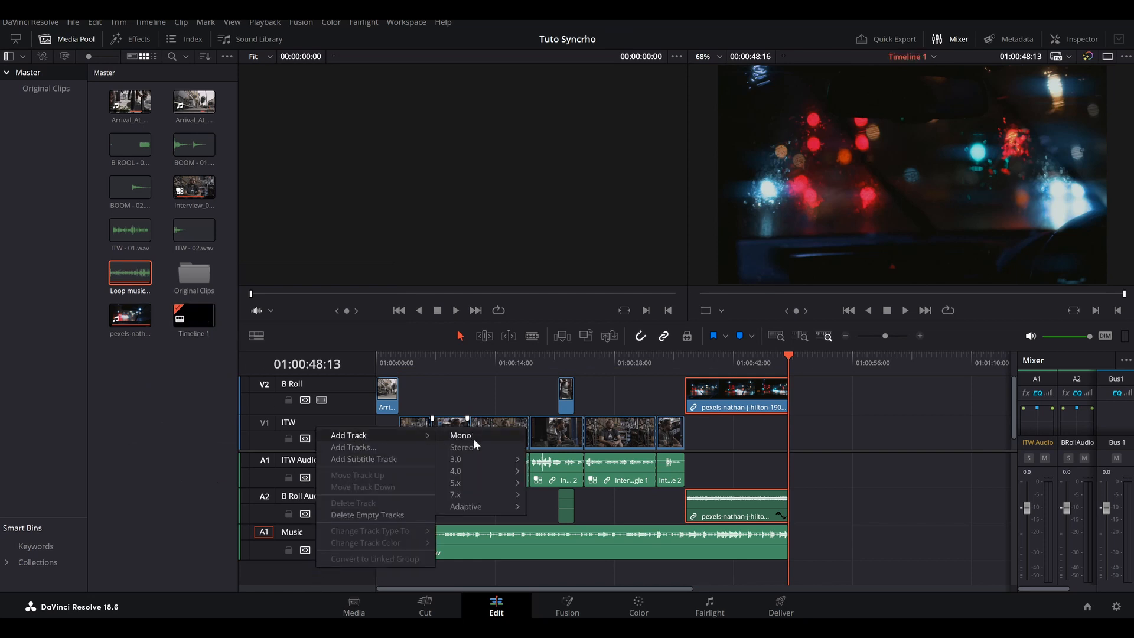
left_click(466, 447)
double_click(295, 568)
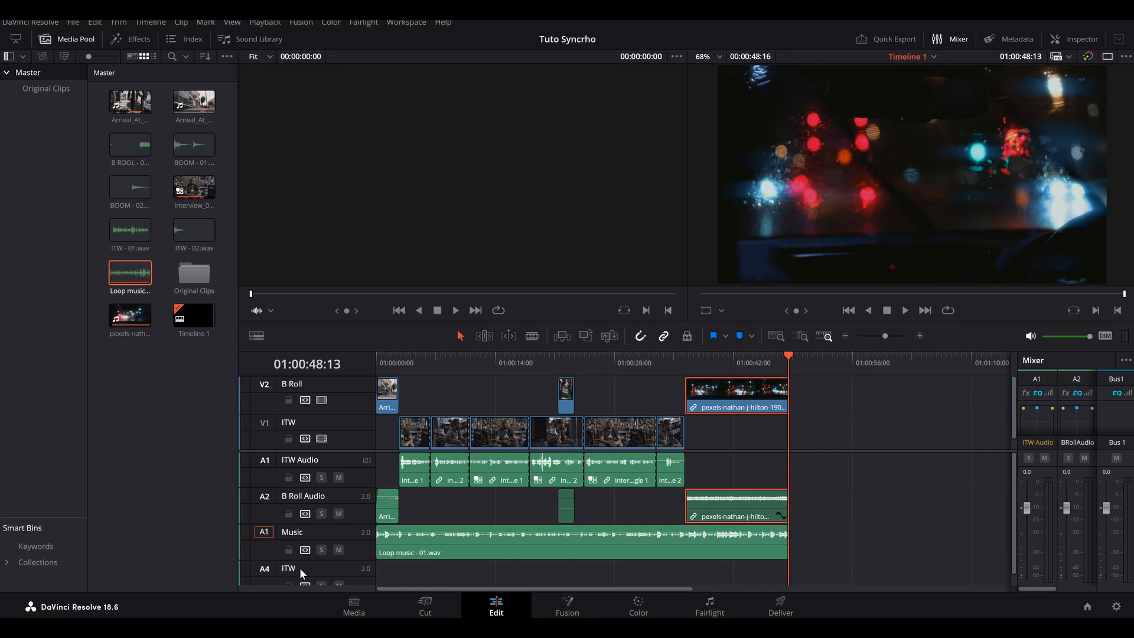
- Reduce the height of the ITW Audio and B Roll Audio tracks and mute both of them
scroll(359, 540, "right", 2)
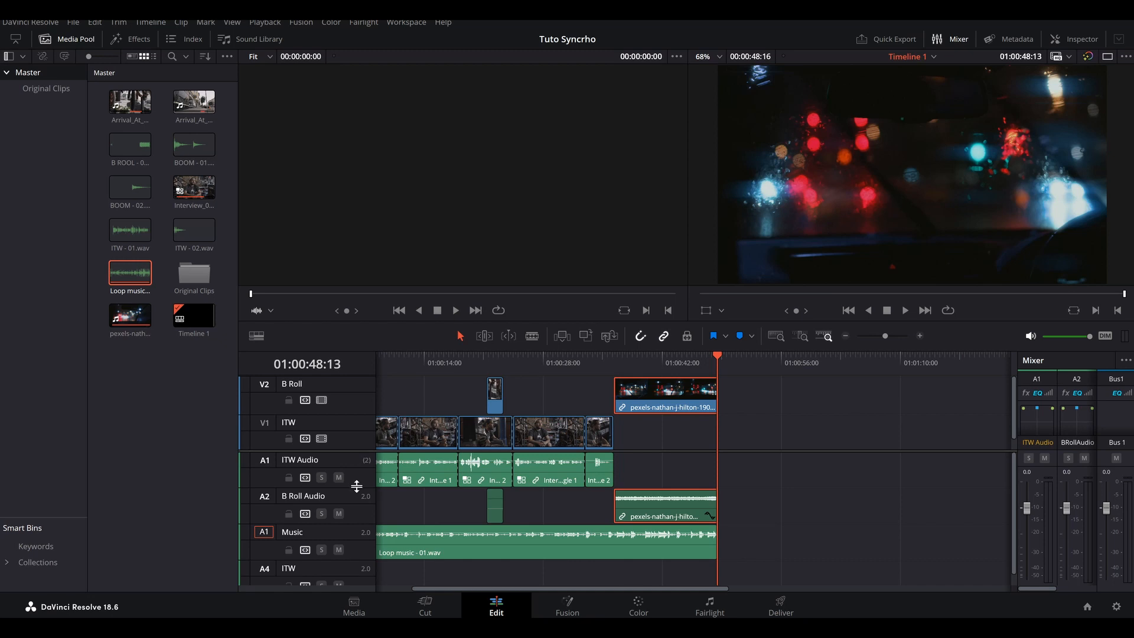
mouse_move(354, 488)
left_mouse_down()
mouse_move(357, 466)
mouse_move(356, 484)
left_mouse_up()
left_click(339, 460)
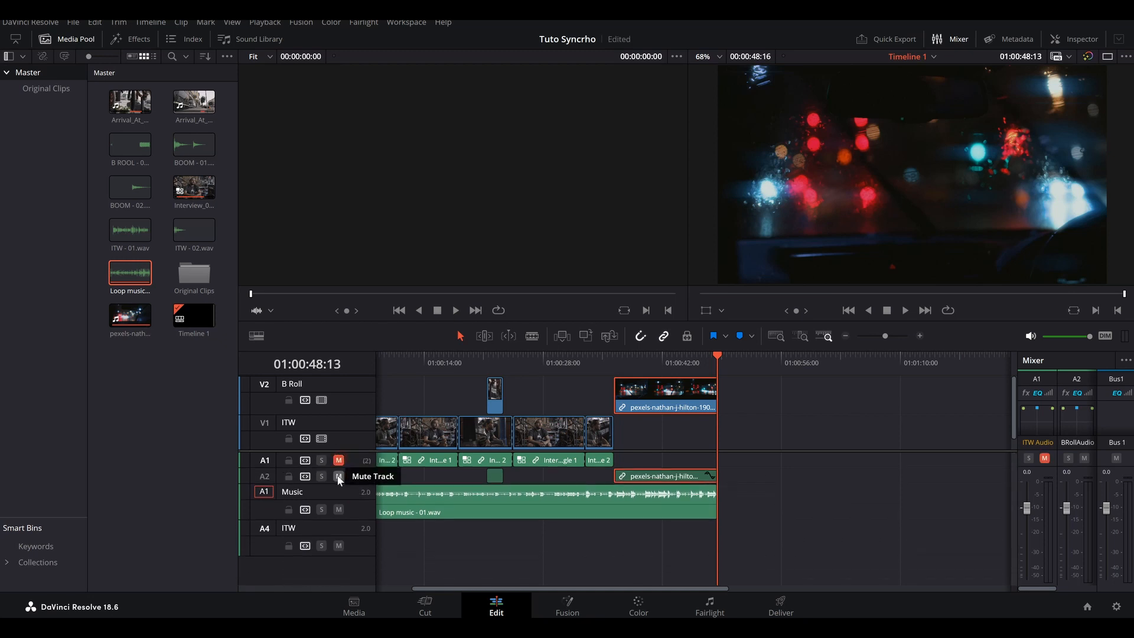
left_click(339, 476)
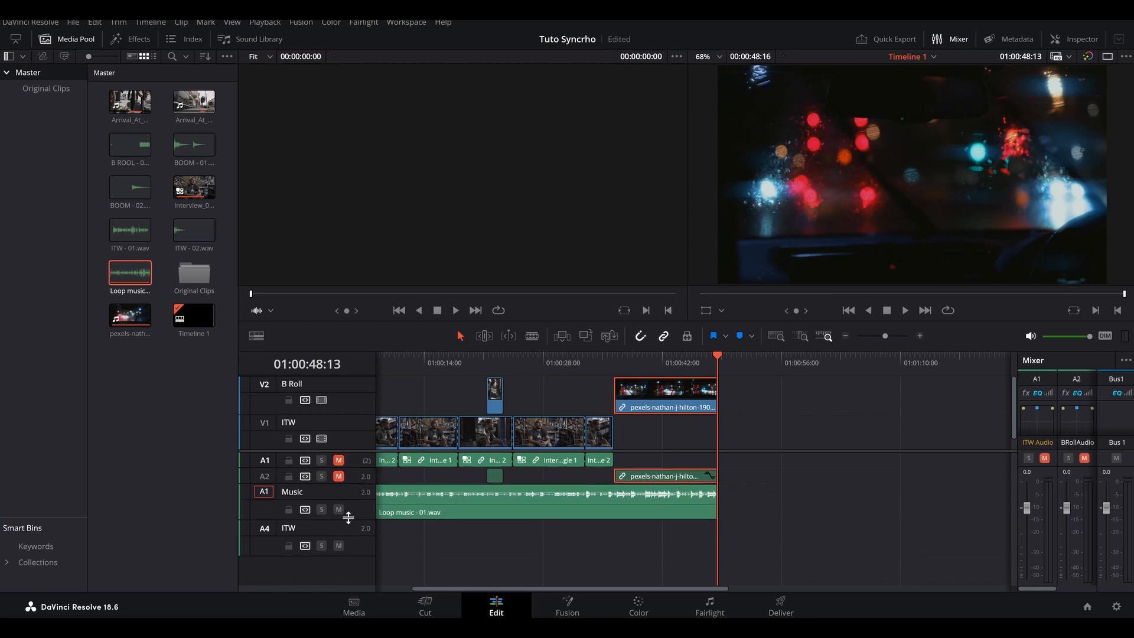
- Insert ITW - 01.wav and ITW - 02.wav together on the ITW track using their timecode
left_click(189, 230)
left_click(137, 229, "ctrl")
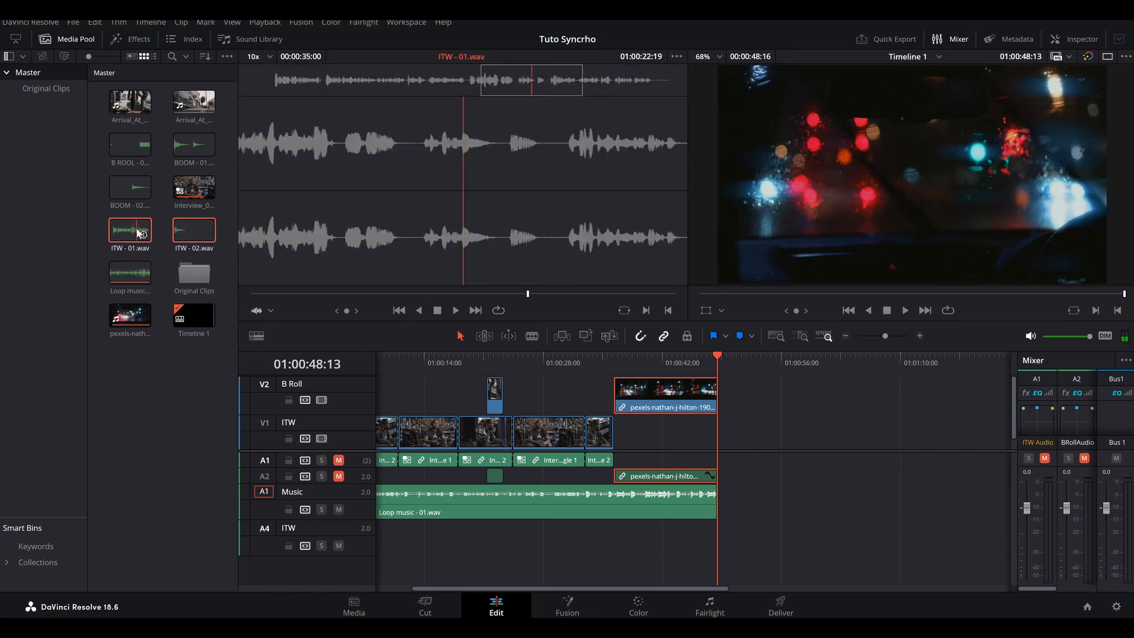
right_click(138, 232)
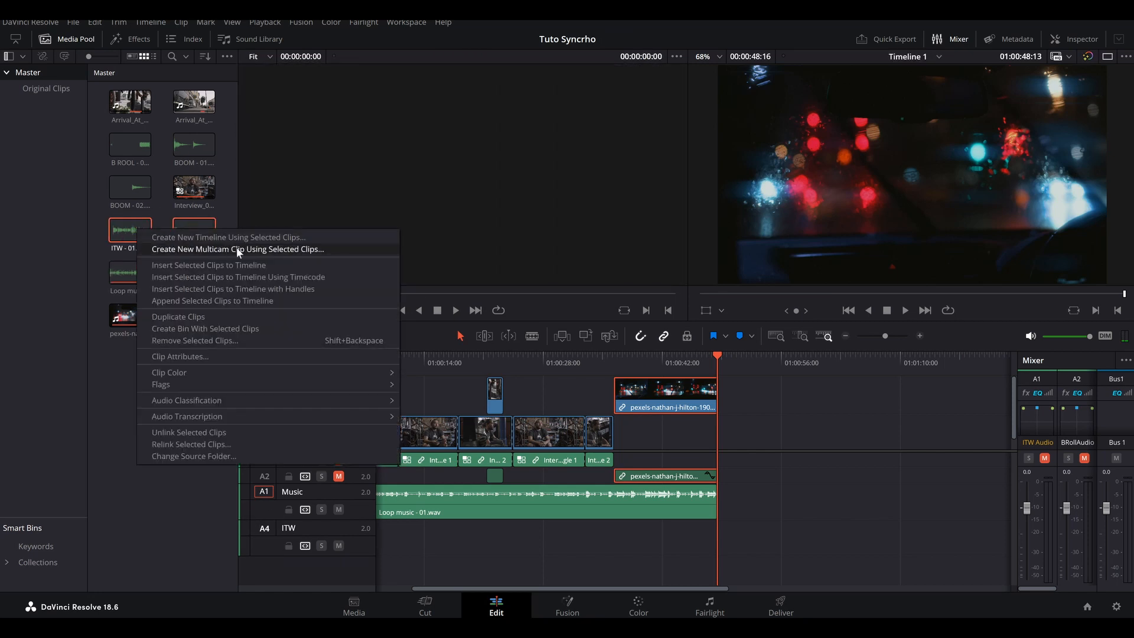
left_click(240, 278)
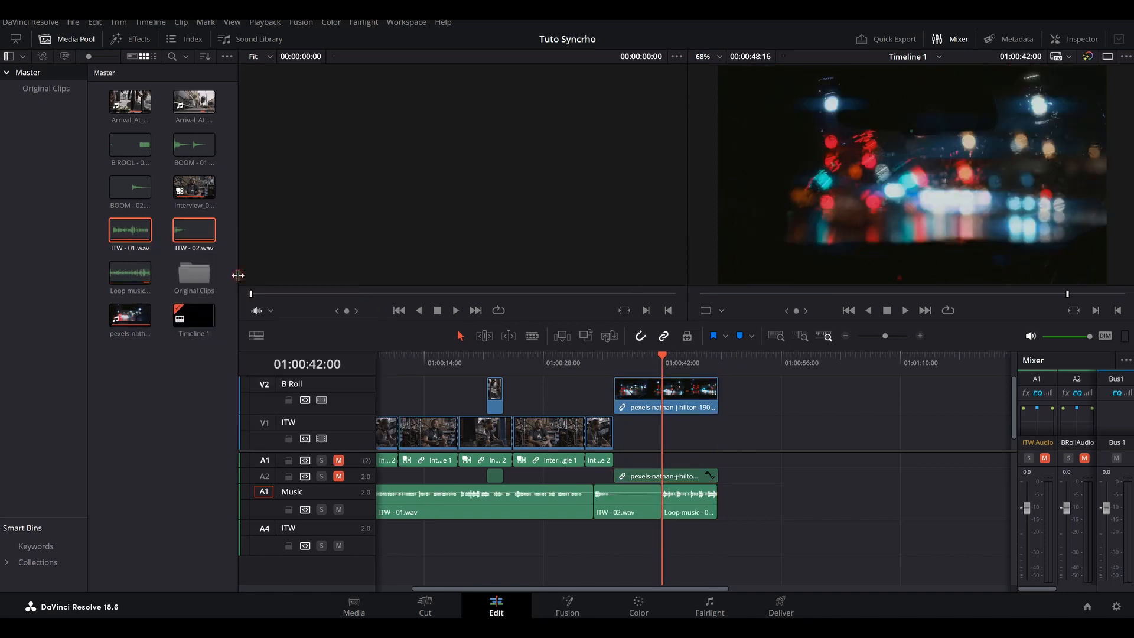
- Add a stereo audio track named B roll below the ITW audio track
right_click(316, 574)
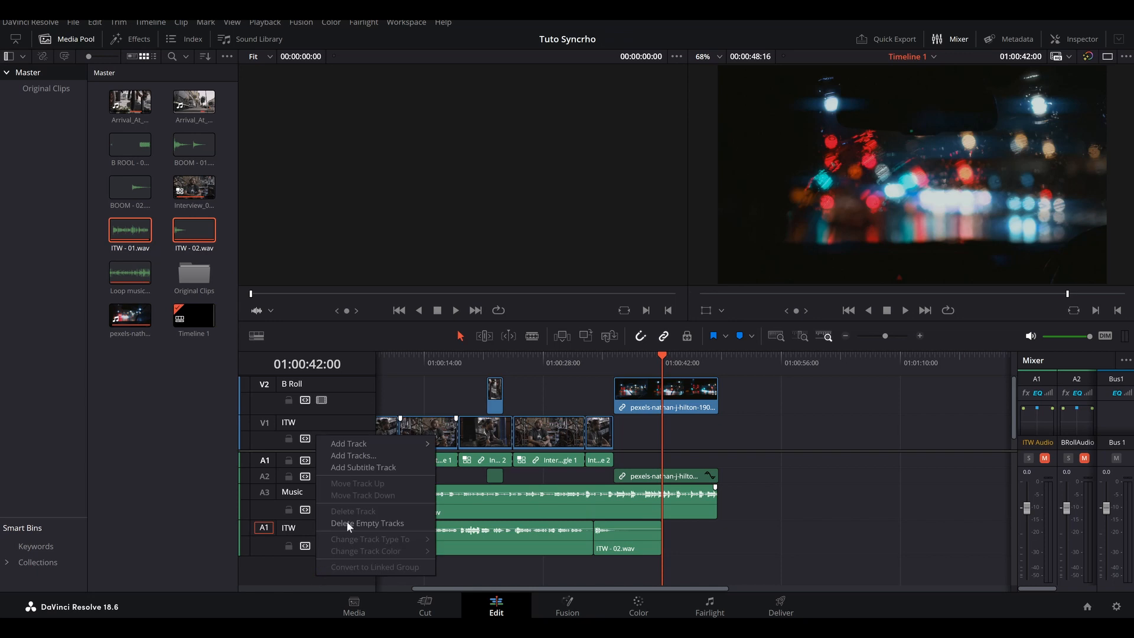
mouse_move(374, 444)
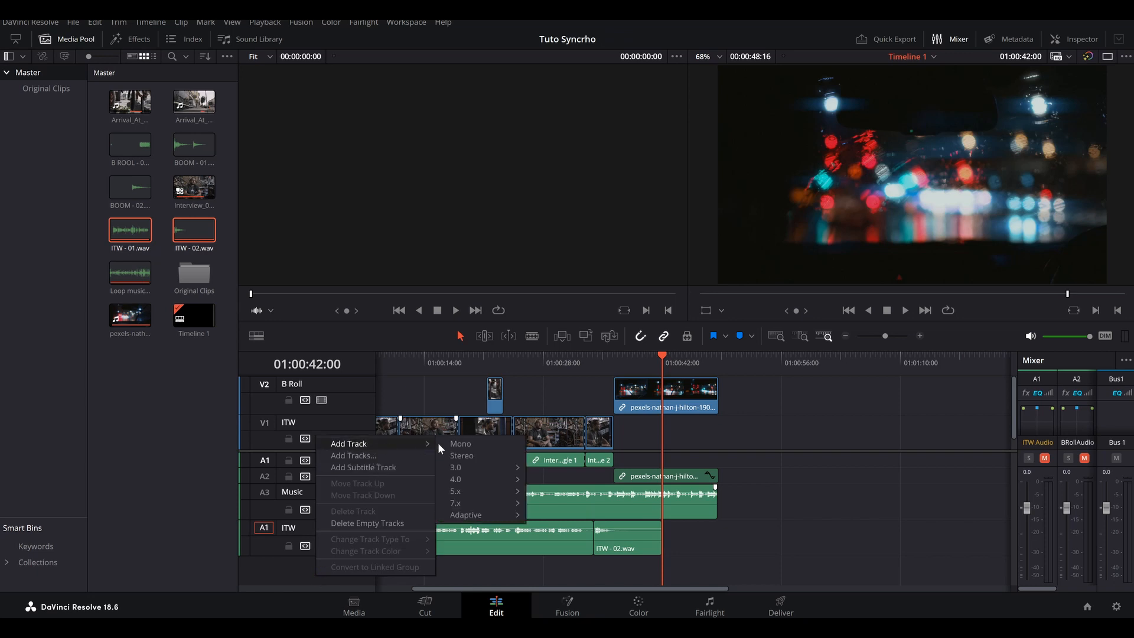
left_click(474, 456)
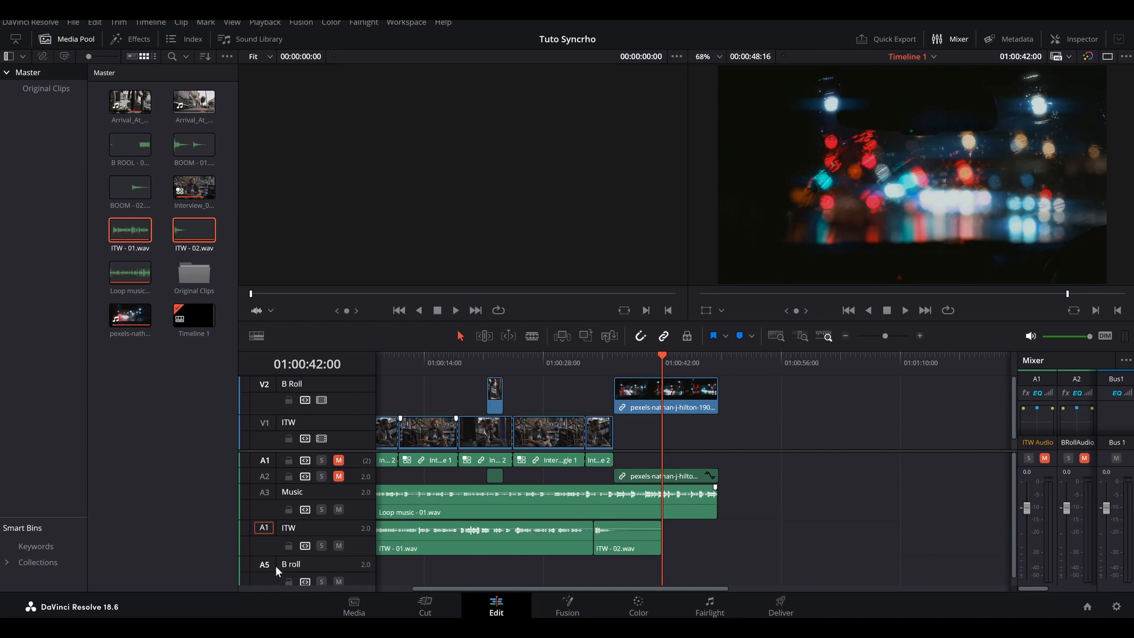
- Make the B roll track the audio destination and insert B ROOL - 01.wav into the timeline using its timecode
left_click(261, 565)
left_click(140, 148)
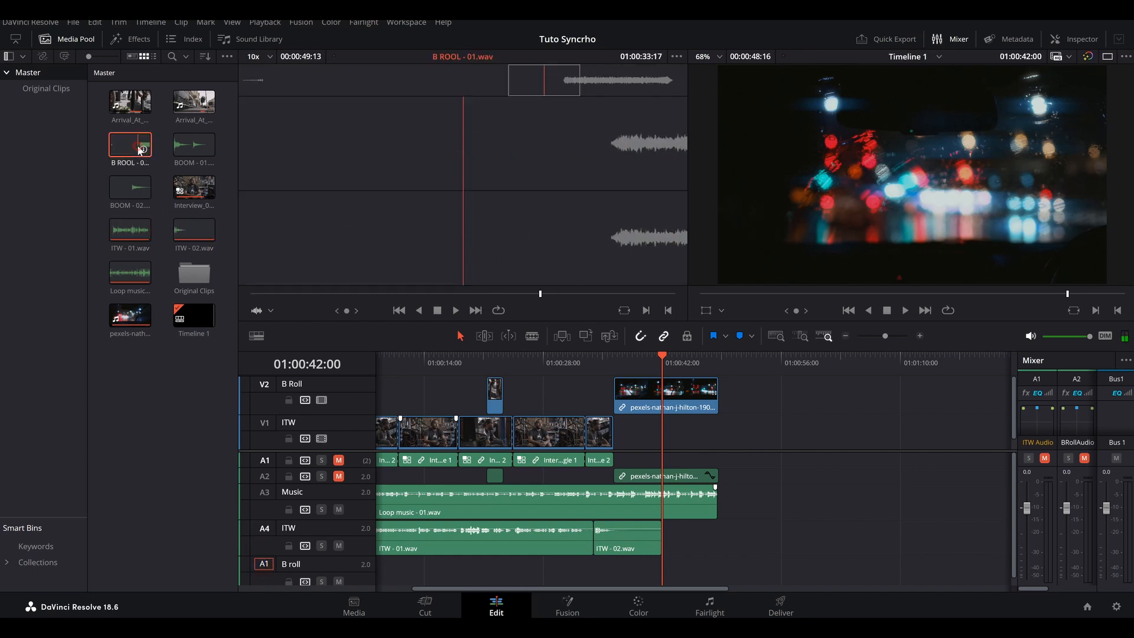
right_click(139, 149)
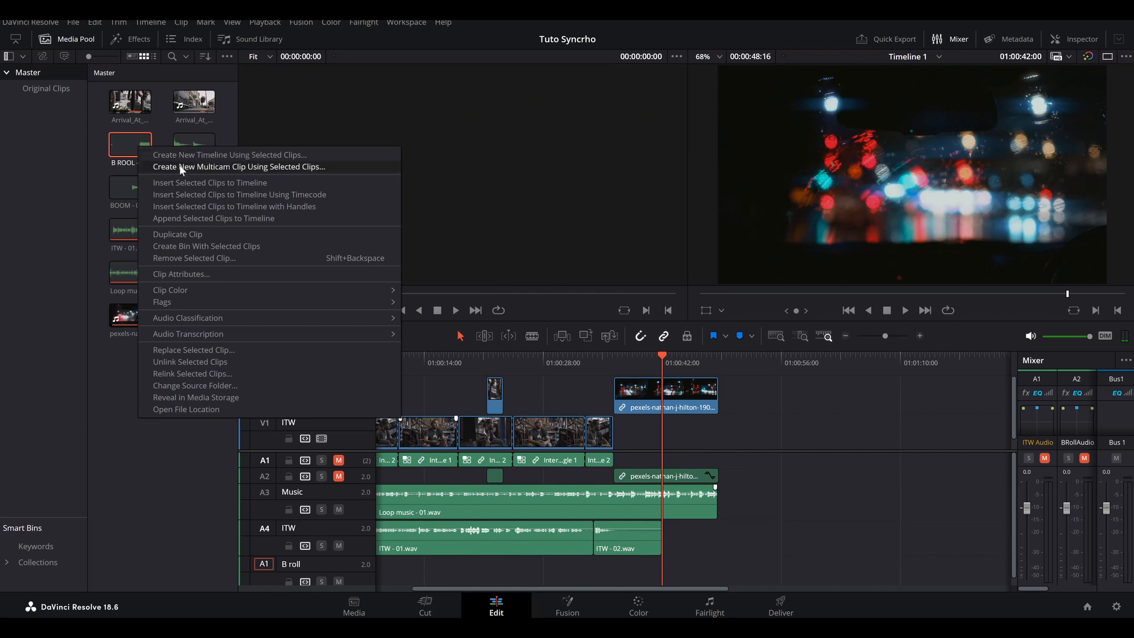
left_click(223, 193)
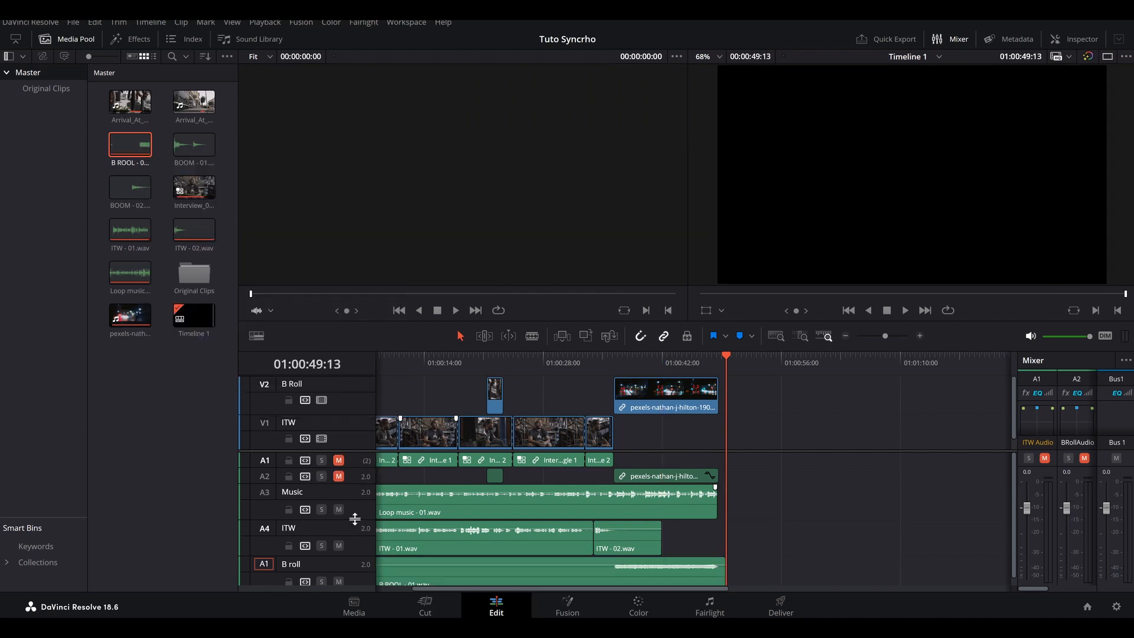
- Shrink the height of the Music and ITW audio tracks and add a stereo audio track named Boom
left_click_drag(354, 519, 355, 508)
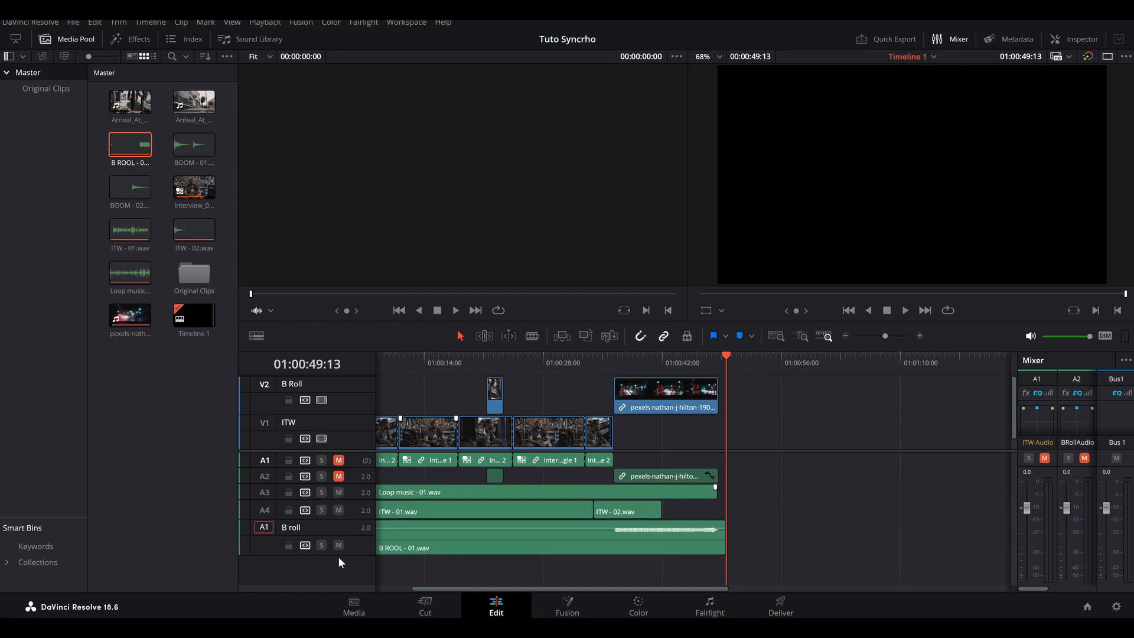
right_click(338, 562)
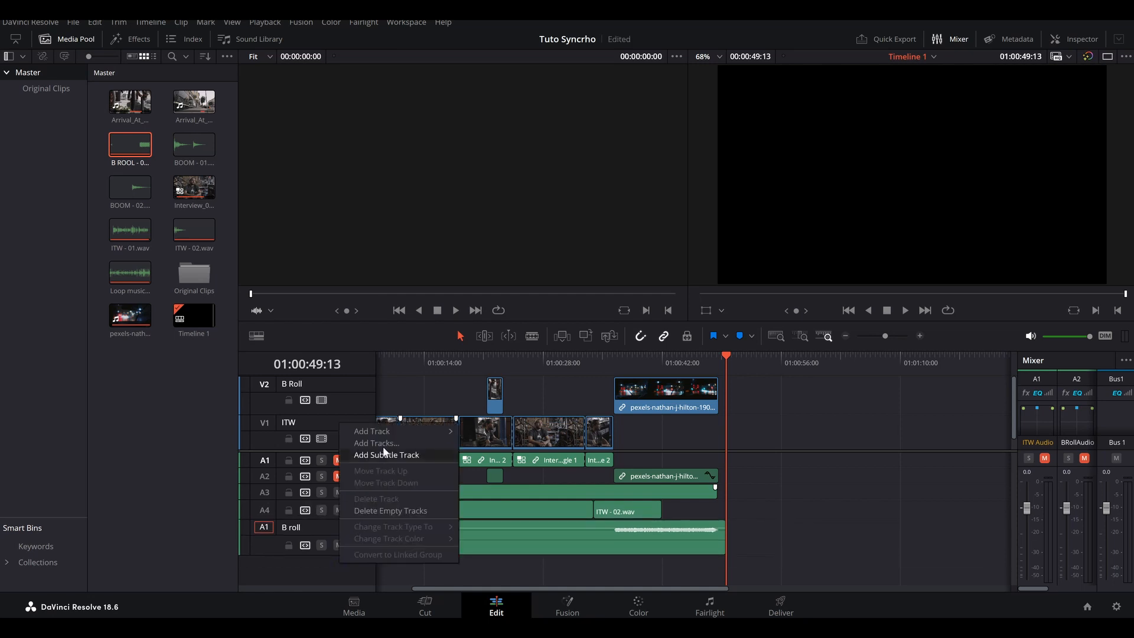
mouse_move(384, 431)
left_click(482, 443)
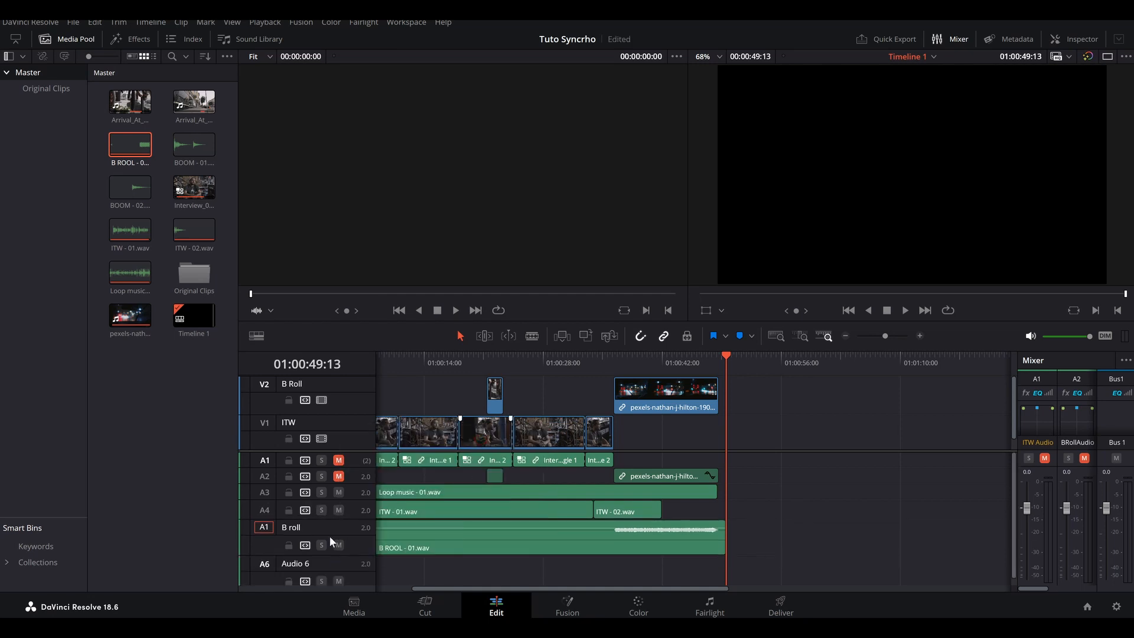
type("Boom")
- Insert BOOM - 01.wav and BOOM - 02.wav together on the Boom track using their timecode
left_click(201, 142)
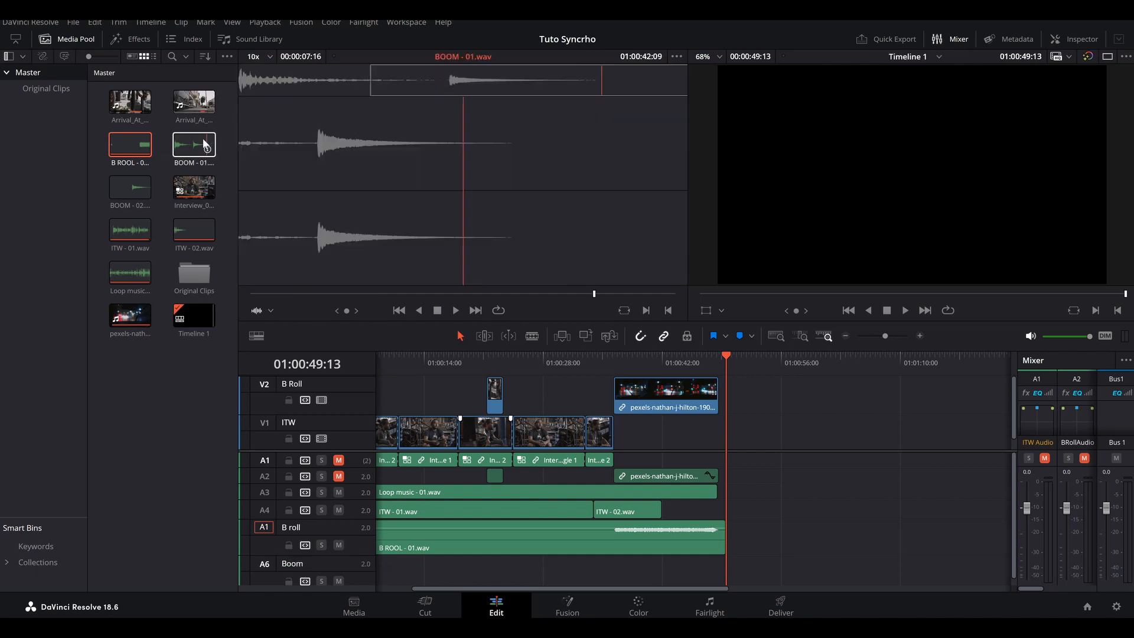
left_click(141, 190, "ctrl")
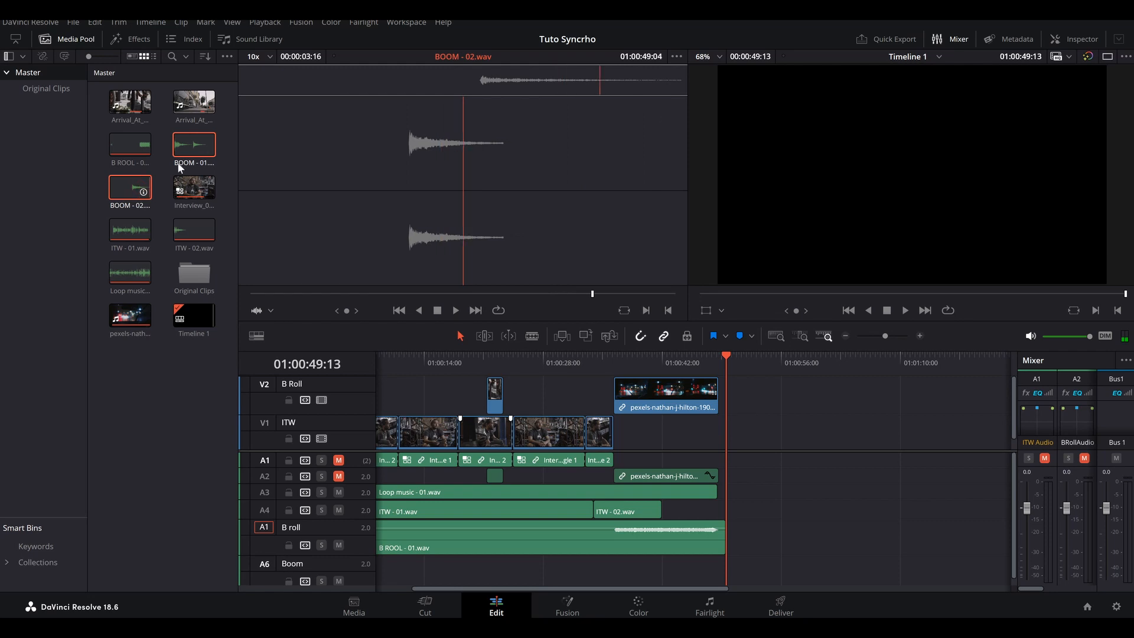
right_click(199, 147)
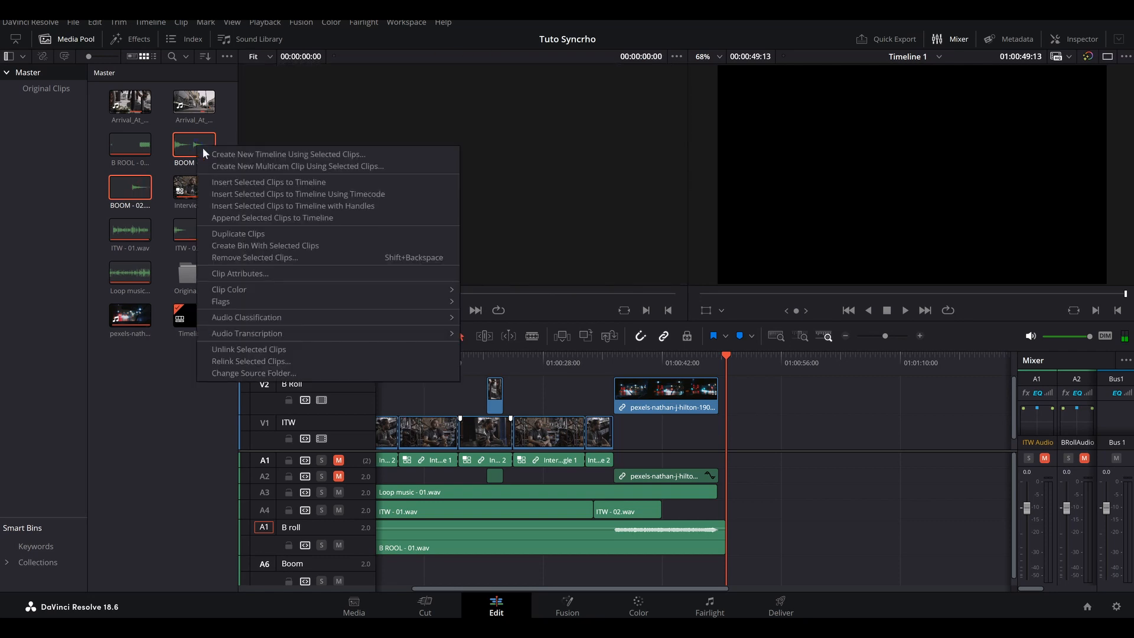
left_click(274, 194)
key("ctrl+z")
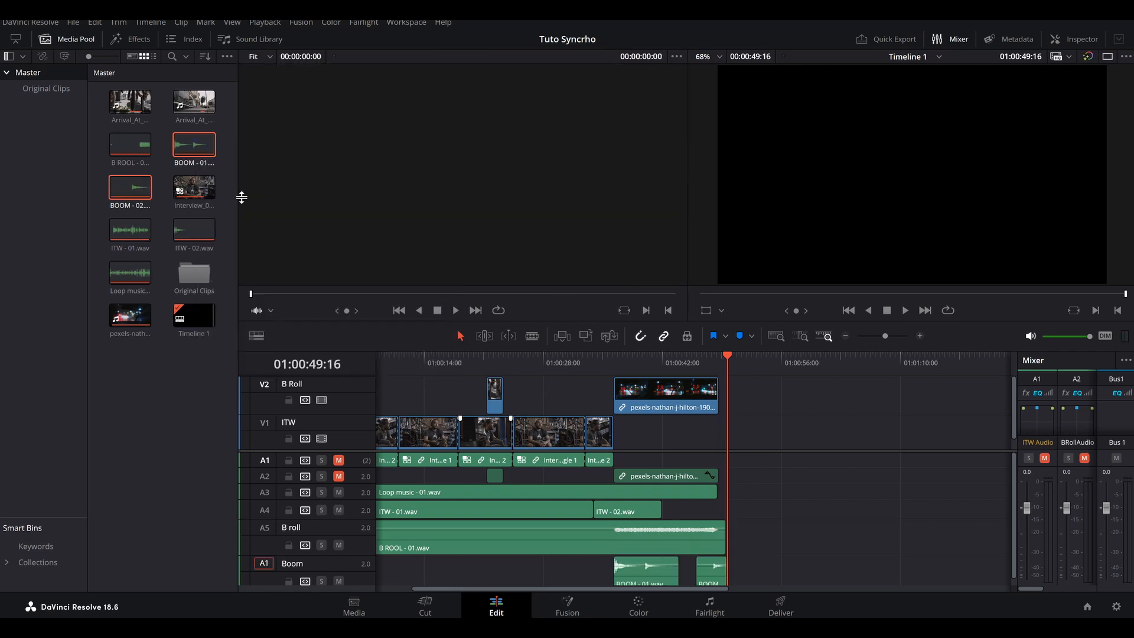
- Play the timeline from 01:00:00:00 to check the inserted audio, and widen the mixer to show more track meters
left_click(437, 367)
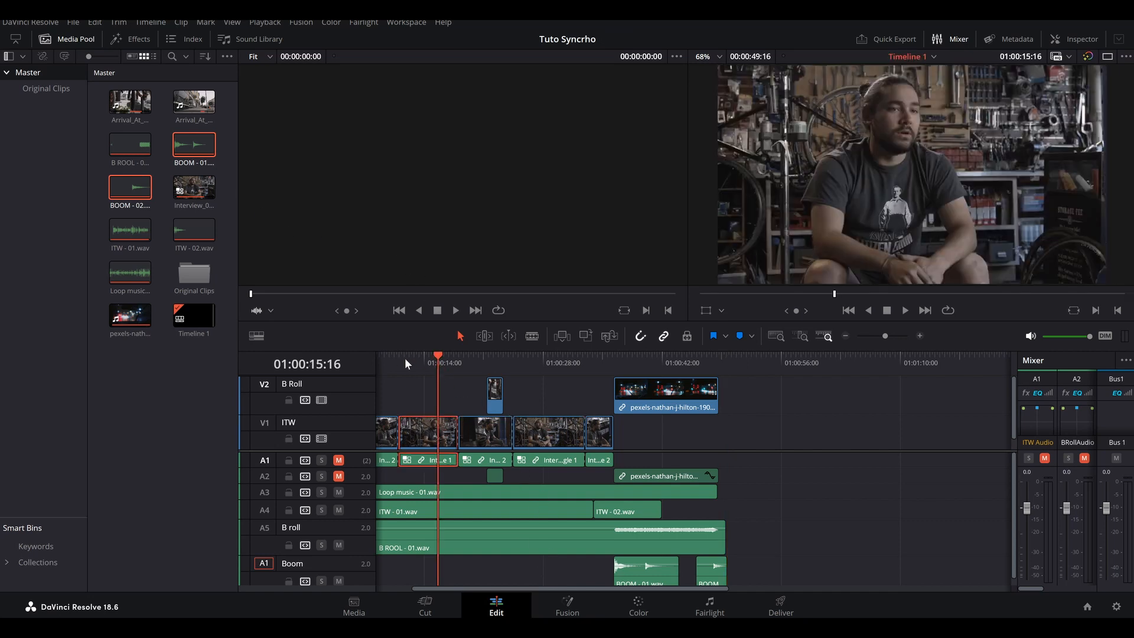
key("Up")
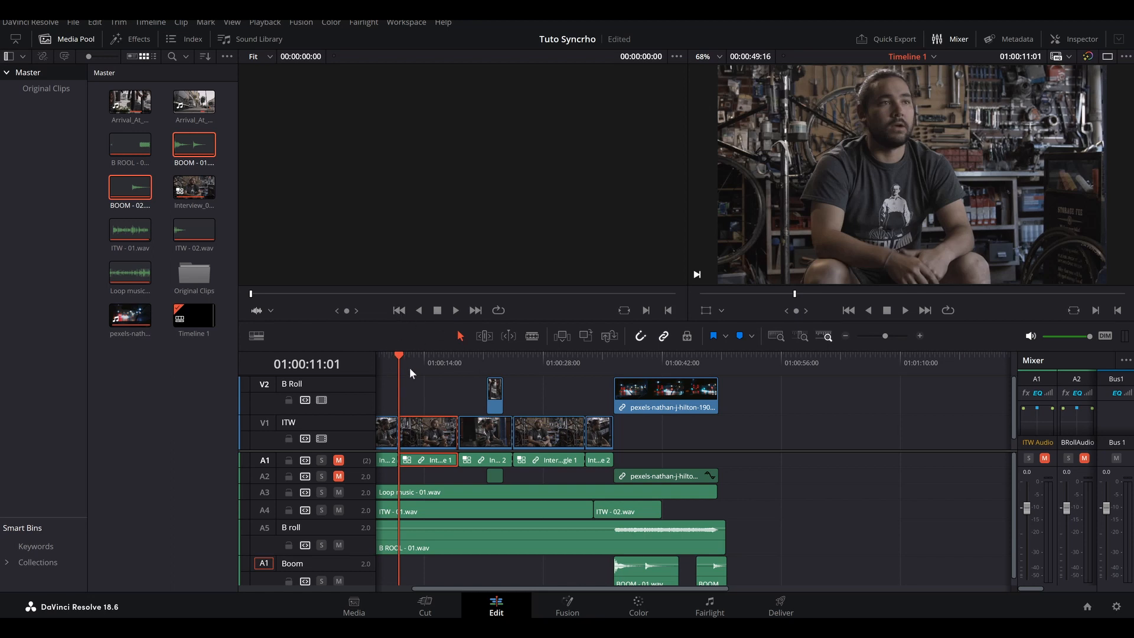
left_click_drag(428, 586, 394, 589)
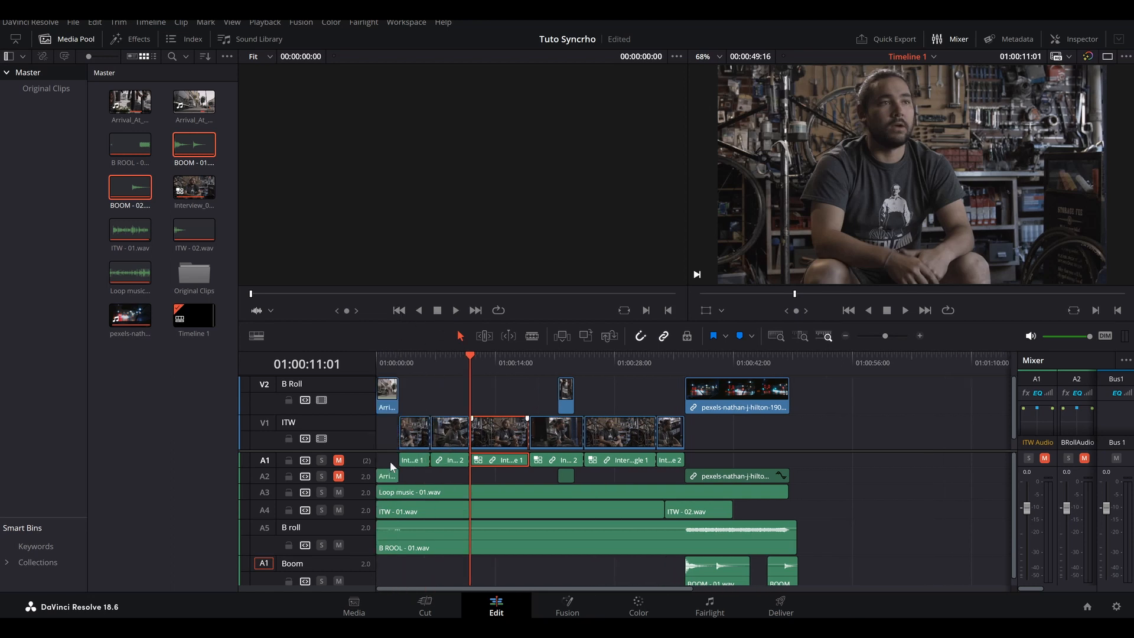
left_click(377, 365)
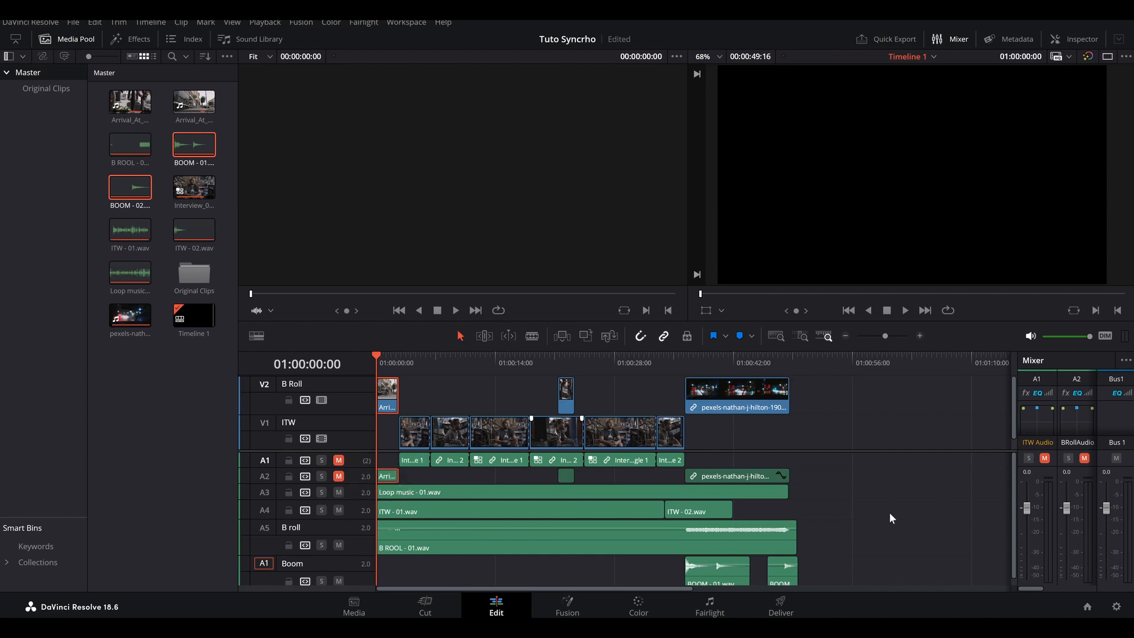
key("space")
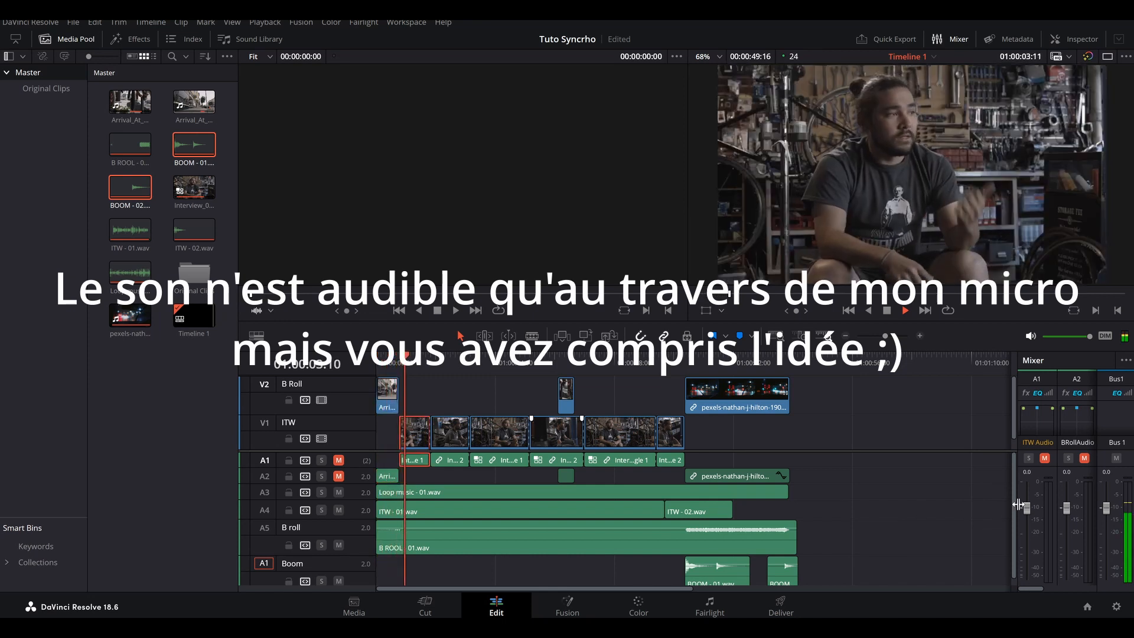
left_click_drag(1018, 504, 910, 504)
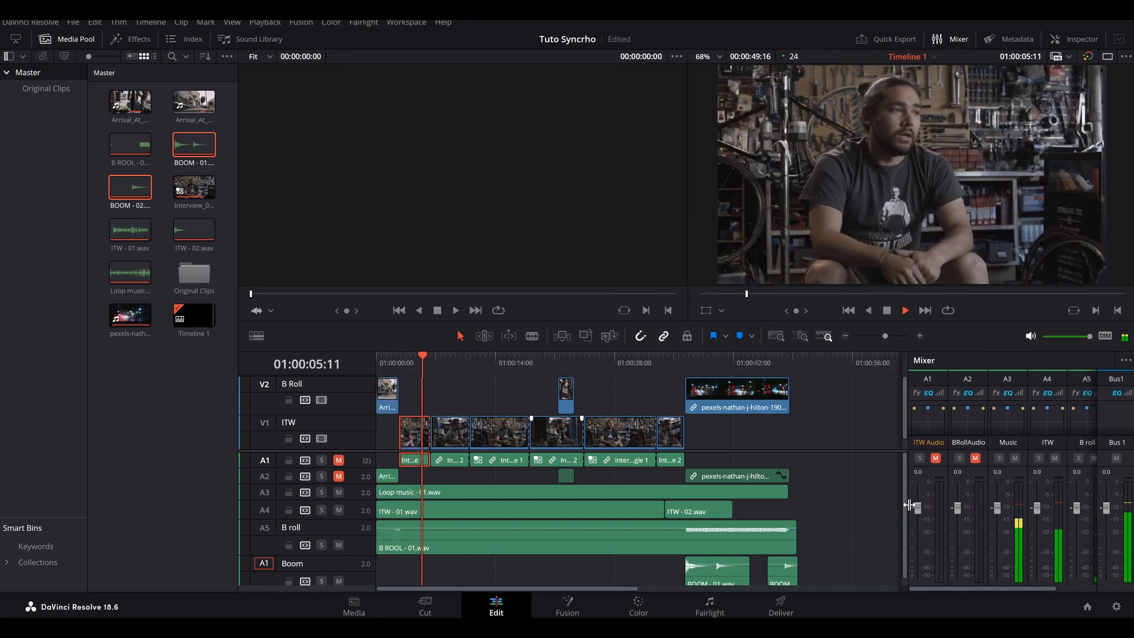